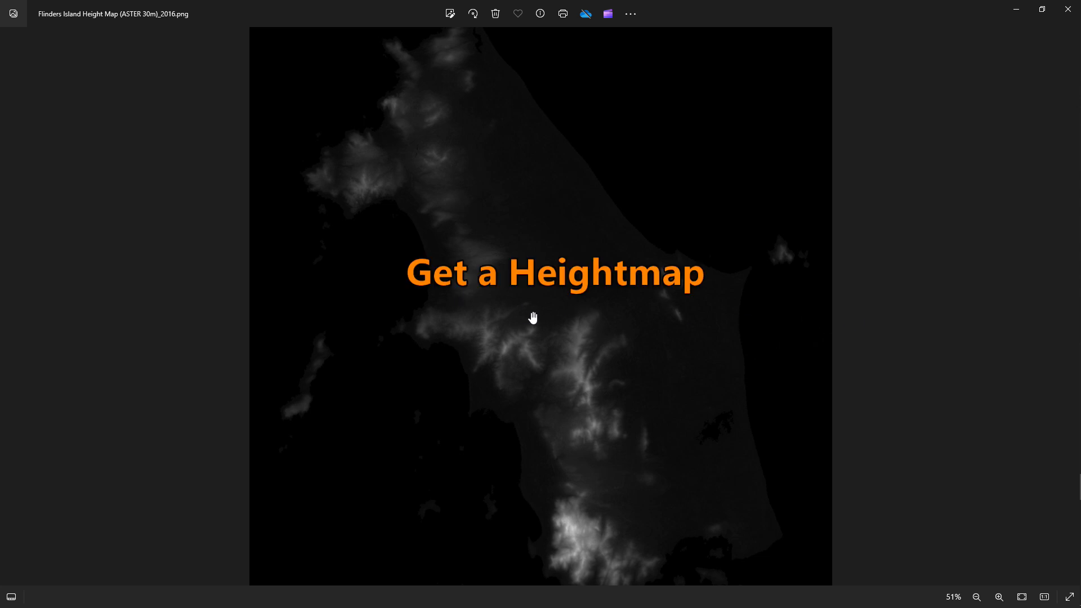
Step: Inspect the Flinders Island height map image up close and as a whole, and minimise the image viewer
{"action": "scroll", "coordinate": [523, 311], "scroll_direction": "up", "scroll_amount": 5}
{"action": "scroll", "coordinate": [518, 313], "scroll_direction": "up", "scroll_amount": 10}
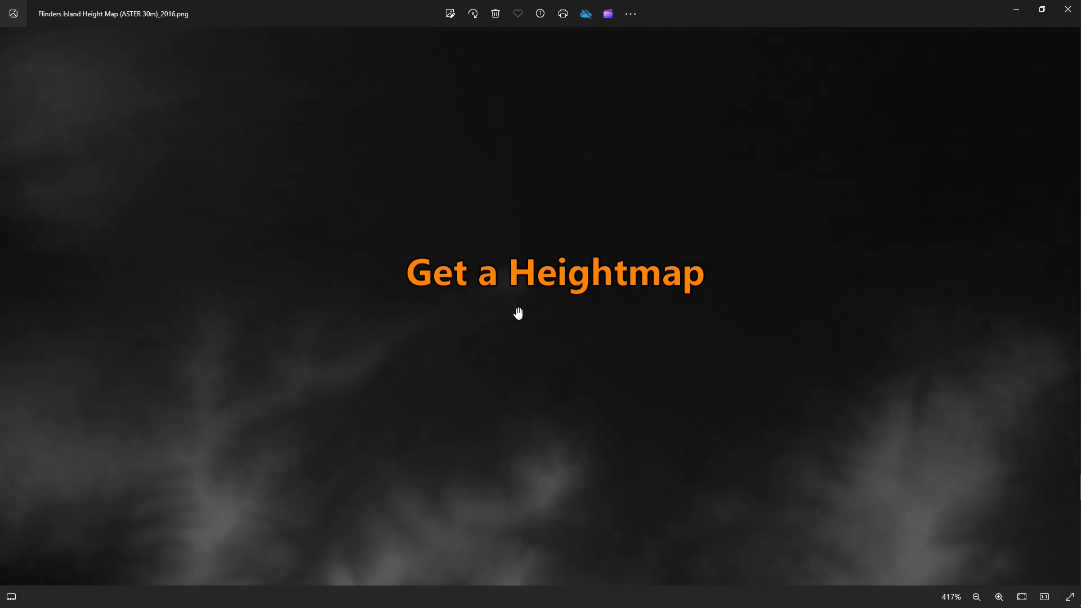
{"action": "scroll", "coordinate": [518, 313], "scroll_direction": "down", "scroll_amount": 3}
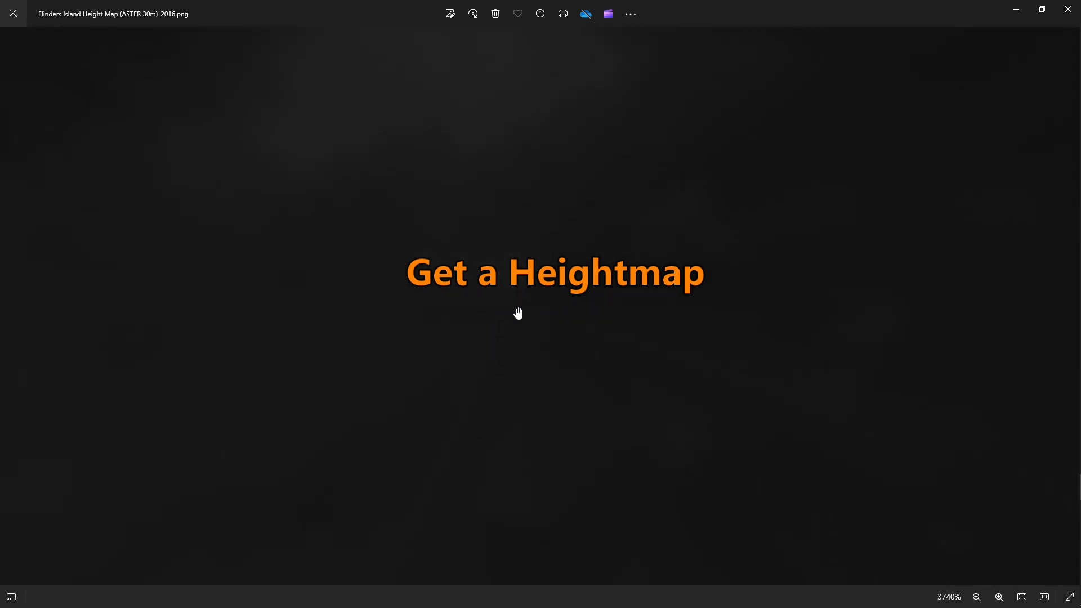
{"action": "scroll", "coordinate": [518, 313], "scroll_direction": "down", "scroll_amount": 10}
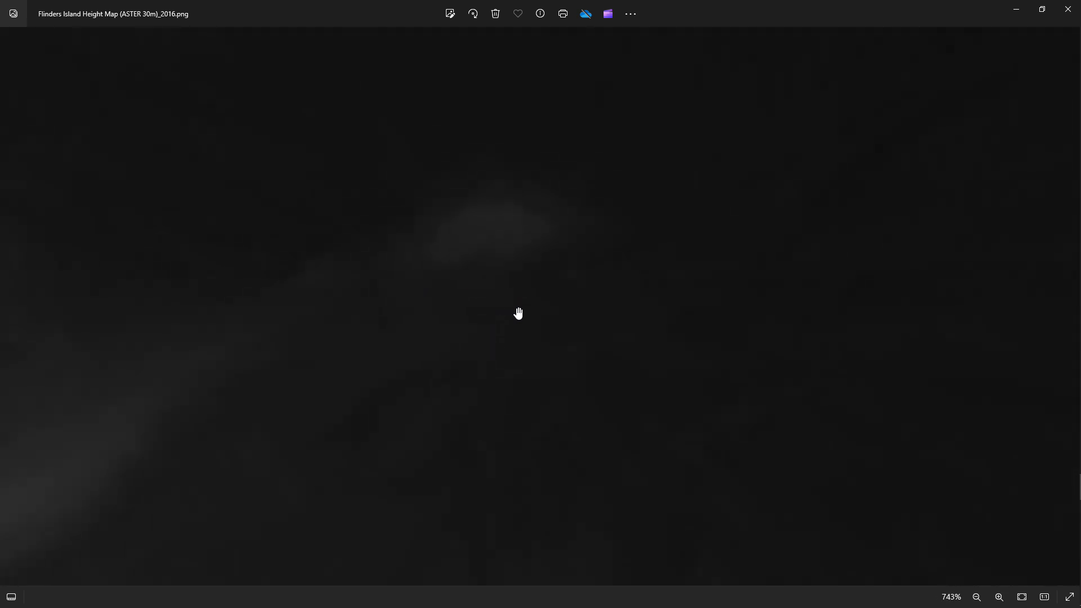
{"action": "scroll", "coordinate": [518, 312], "scroll_direction": "down", "scroll_amount": 2}
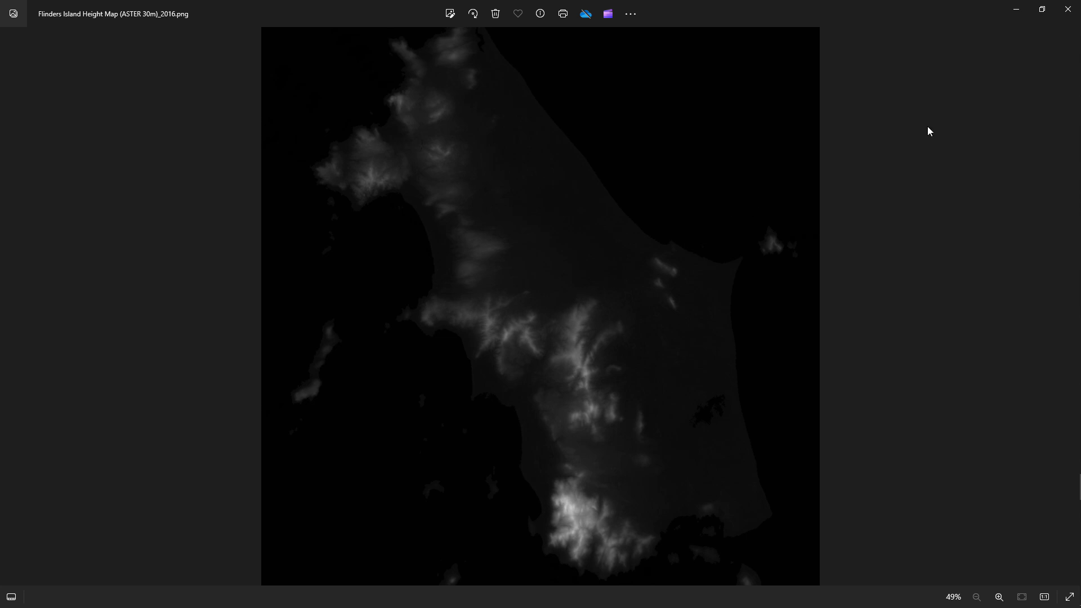
{"action": "scroll", "coordinate": [569, 278], "scroll_direction": "up", "scroll_amount": 5}
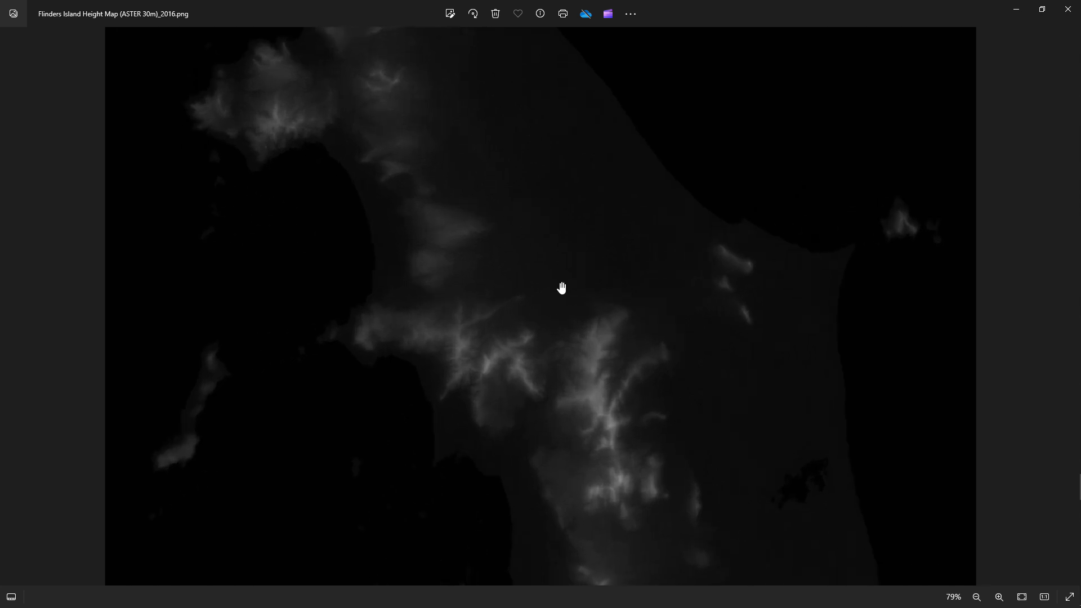
{"action": "scroll", "coordinate": [564, 273], "scroll_direction": "up", "scroll_amount": 8}
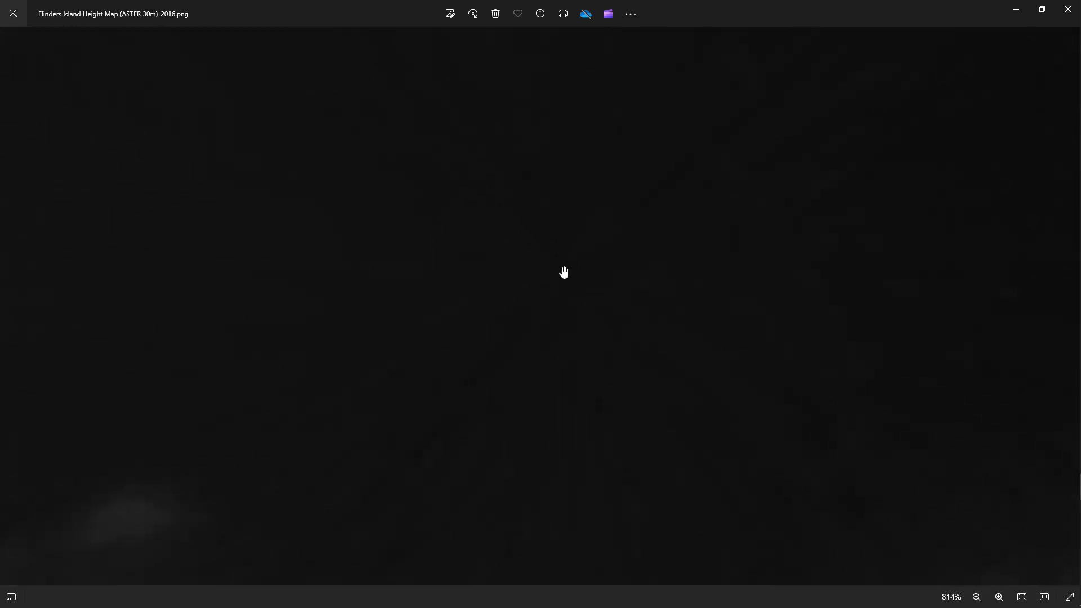
{"action": "scroll", "coordinate": [561, 271], "scroll_direction": "down", "scroll_amount": 10}
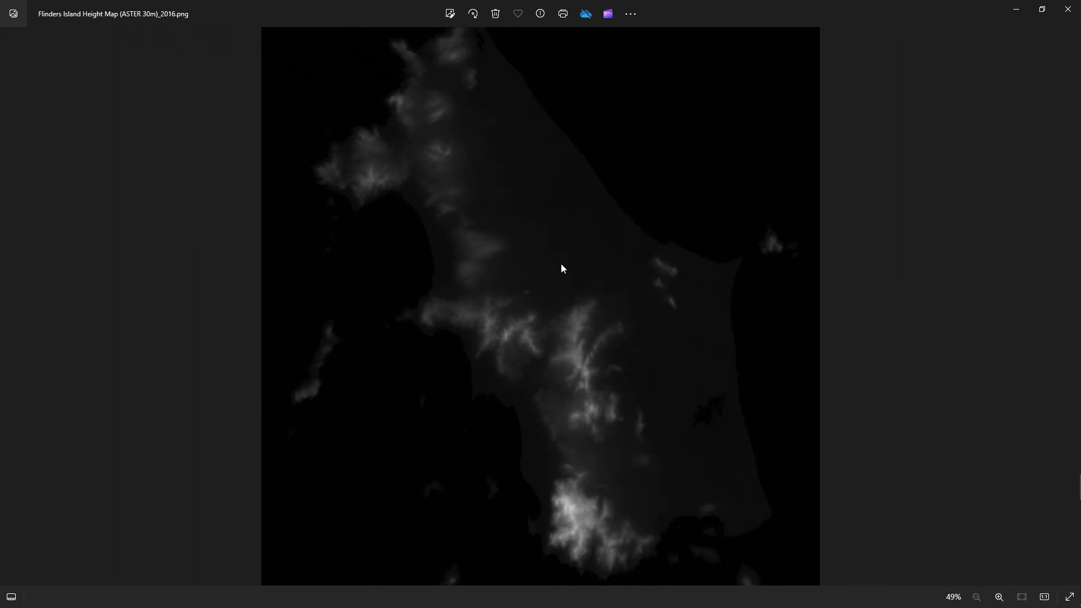
{"action": "left_click", "coordinate": [1016, 10]}
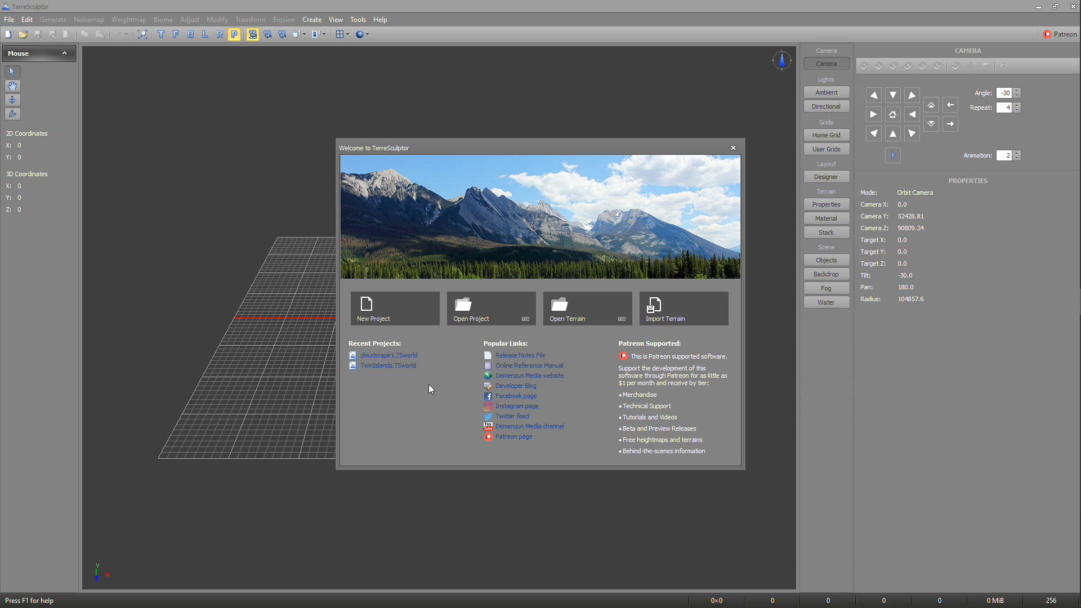
Step: Create a new project terrain using the recommended UDK landscape size of 2017 × 2017, with 63 quads and 2 sections
{"action": "left_click", "coordinate": [390, 310]}
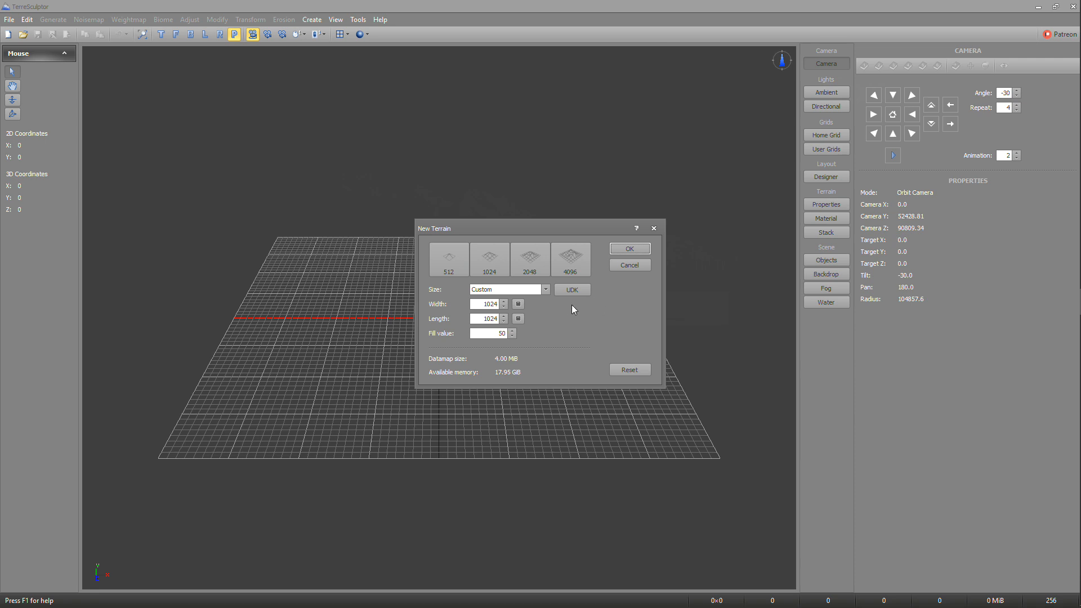
{"action": "left_click", "coordinate": [572, 290]}
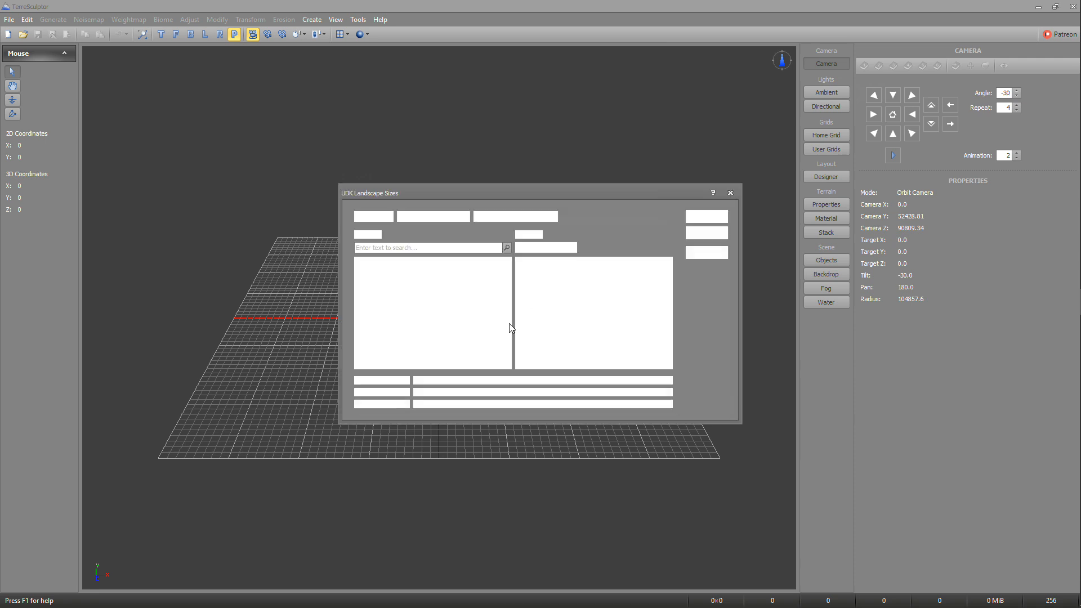
{"action": "scroll", "coordinate": [408, 332], "scroll_direction": "down", "scroll_amount": 2}
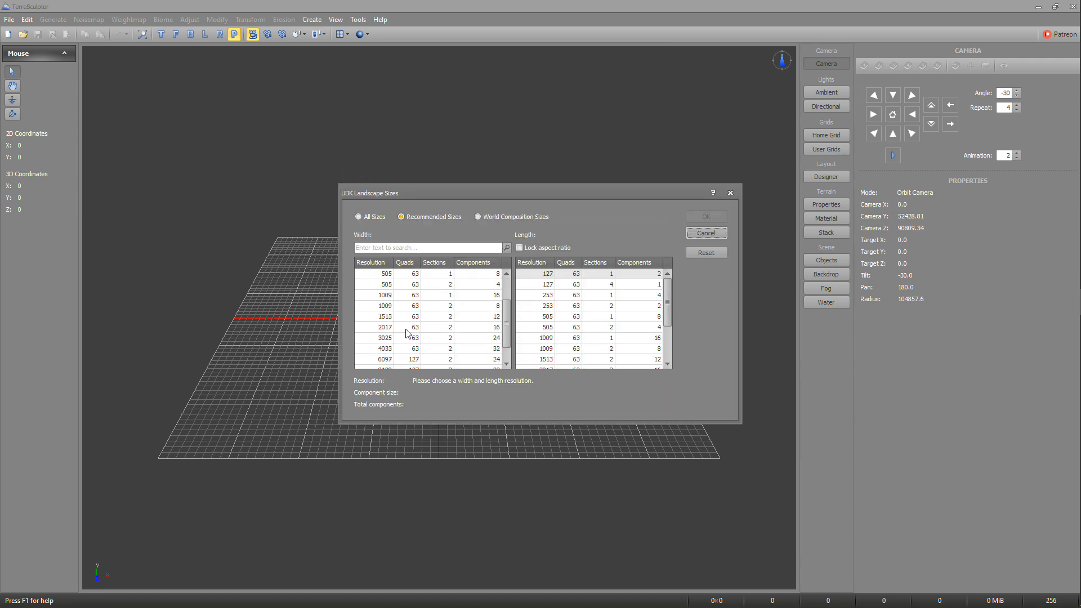
{"action": "left_click", "coordinate": [369, 333]}
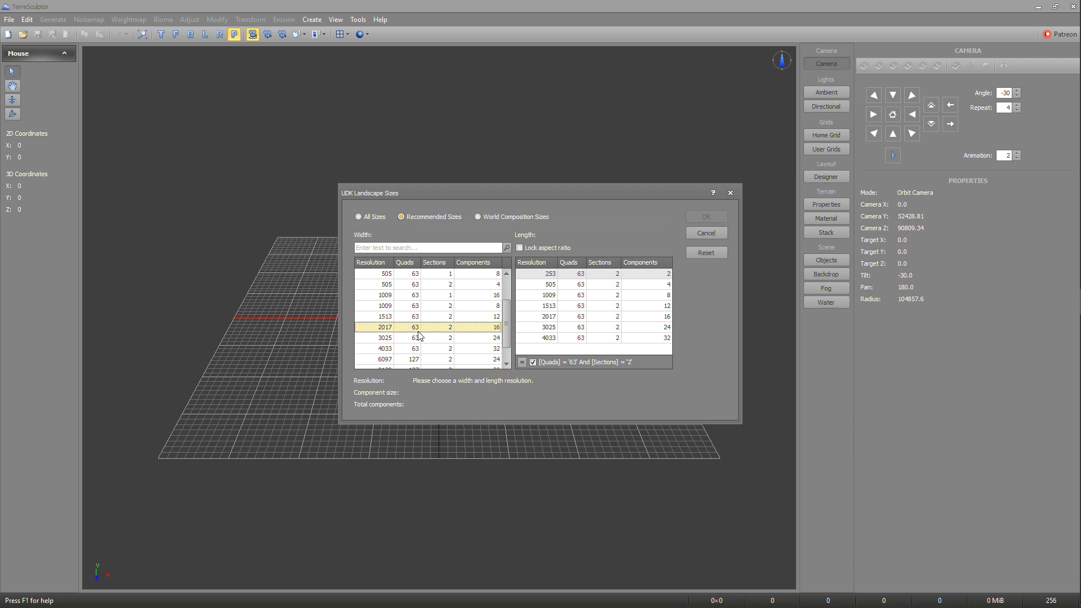
{"action": "left_click", "coordinate": [538, 318]}
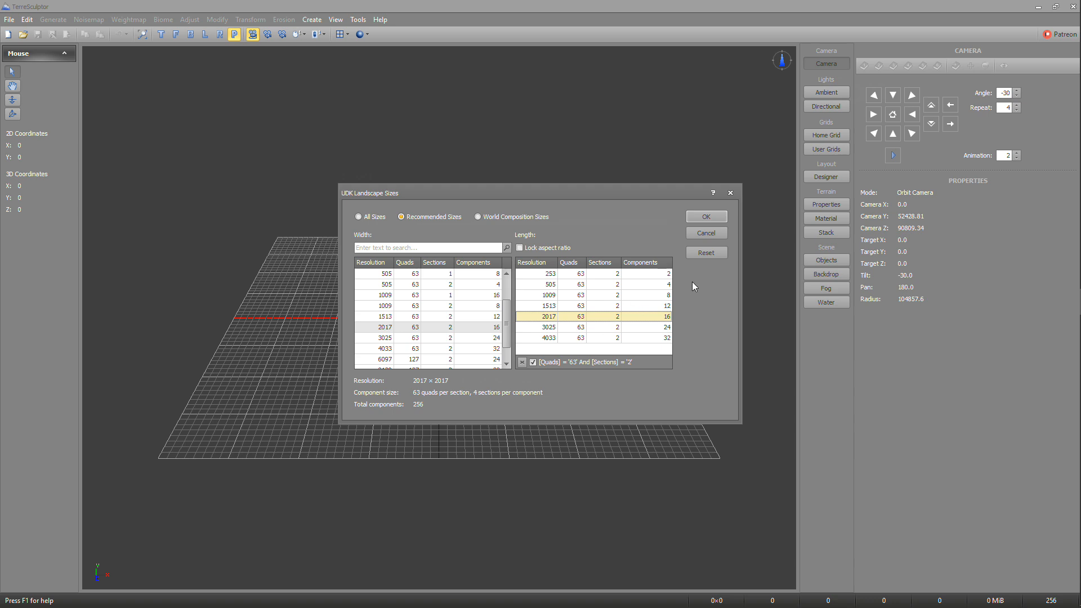
{"action": "left_click", "coordinate": [704, 218]}
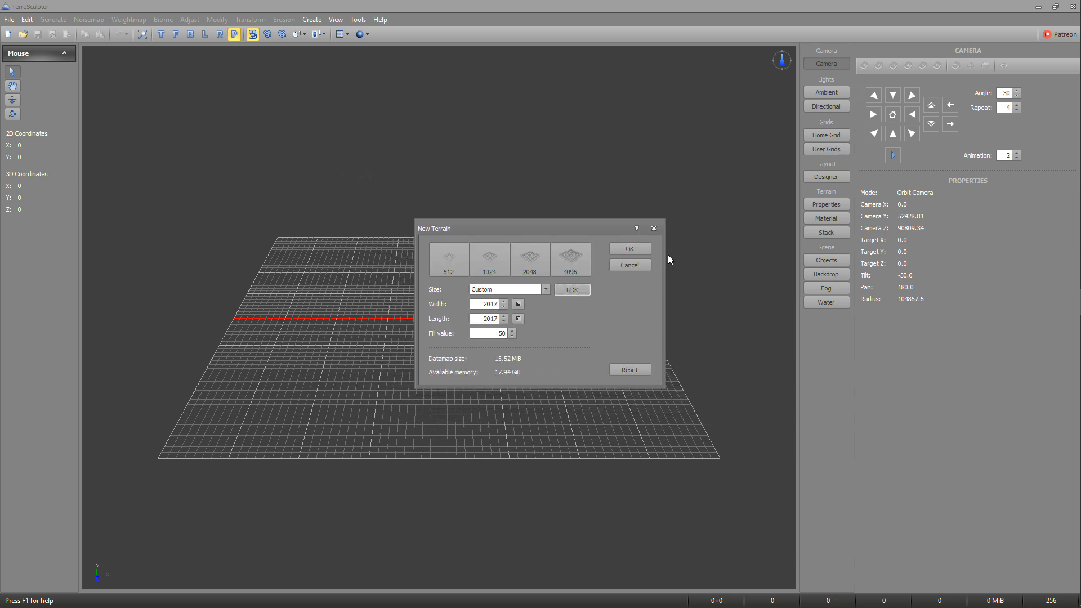
{"action": "left_click", "coordinate": [631, 248]}
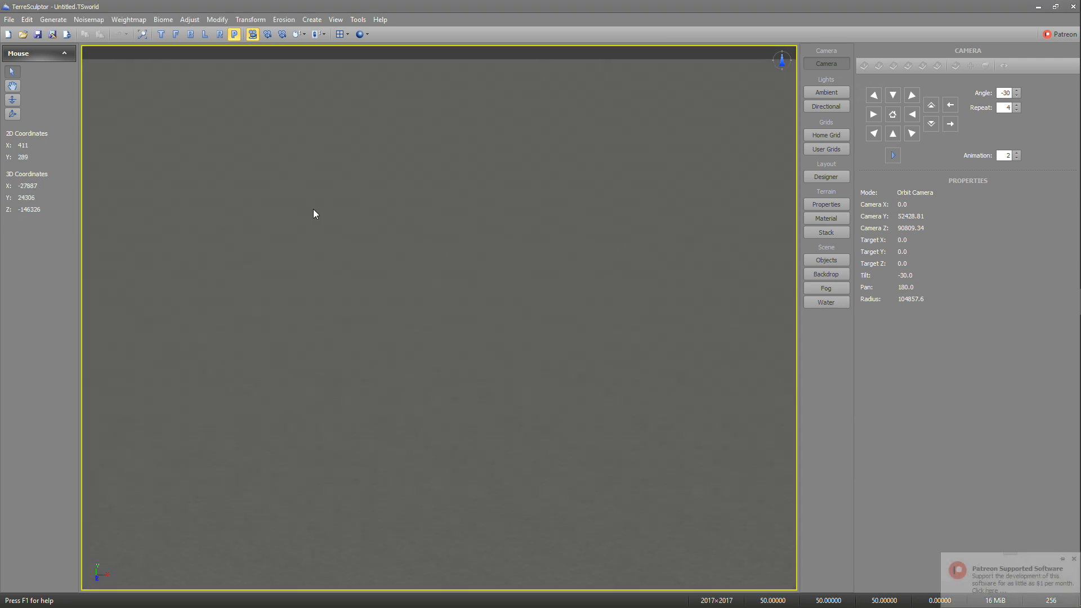
Step: Start a terrain import and browse to the Flinders_Island folder inside Apps\Terresculptor_stuff on the D: drive
{"action": "left_click", "coordinate": [9, 20]}
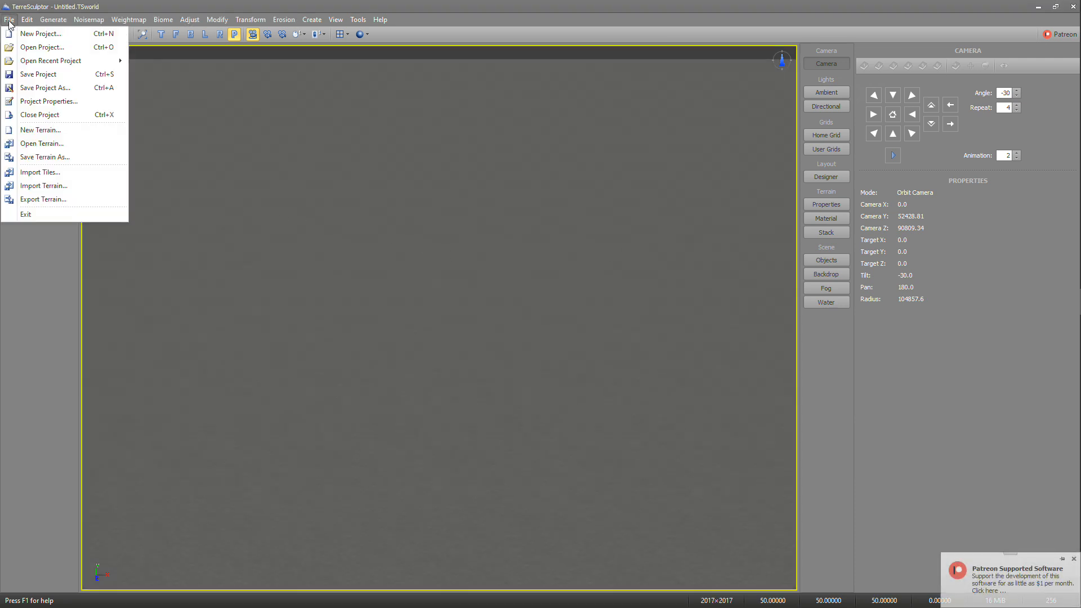
{"action": "left_click", "coordinate": [42, 187]}
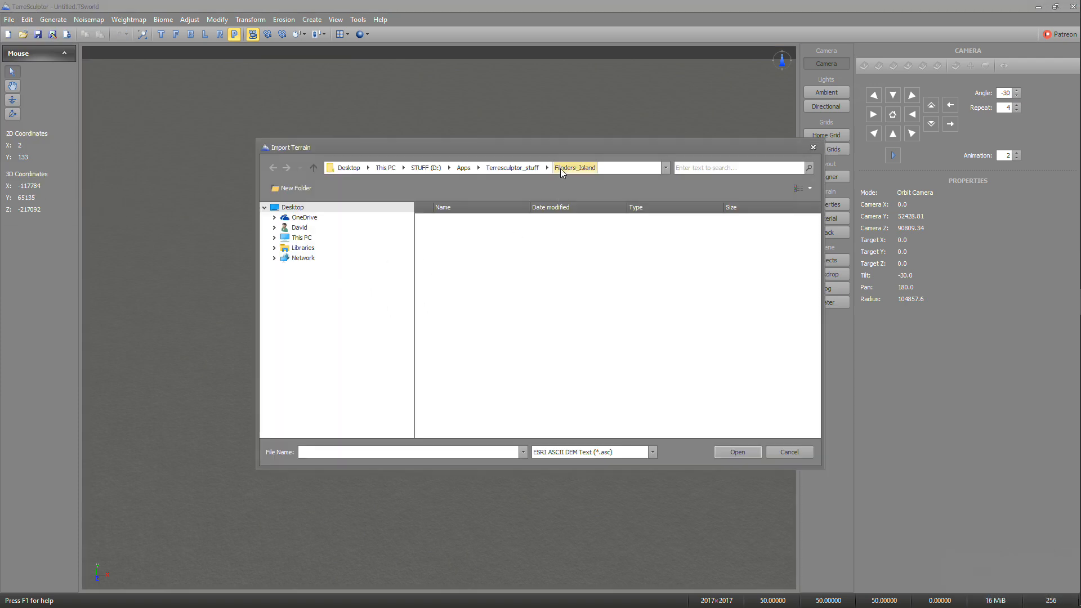
{"action": "left_click", "coordinate": [274, 249]}
{"action": "left_click", "coordinate": [274, 248]}
{"action": "left_click", "coordinate": [274, 237]}
{"action": "left_click", "coordinate": [284, 349]}
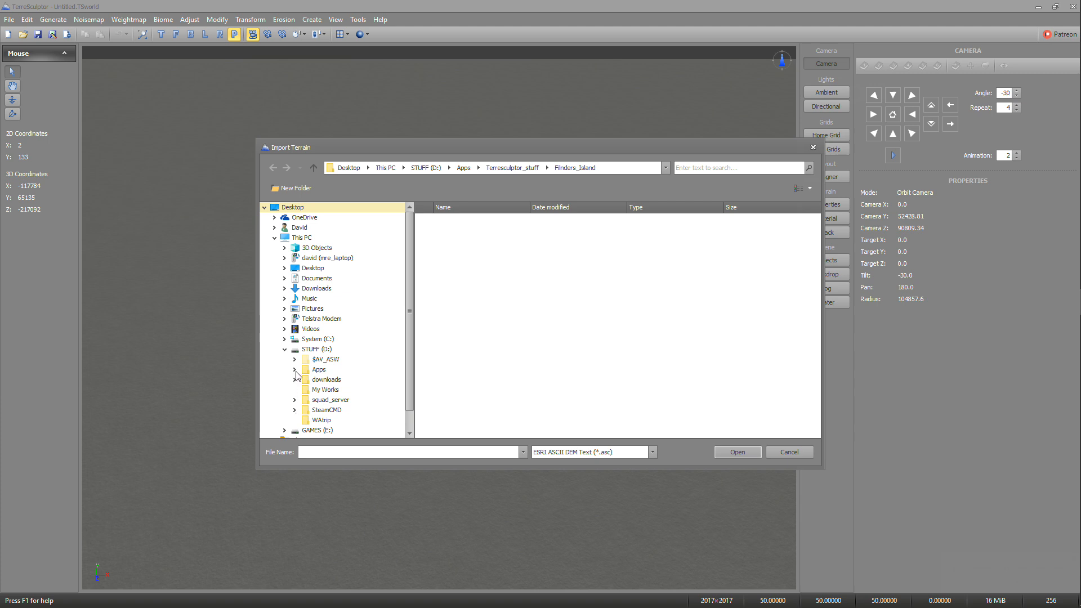
{"action": "left_click", "coordinate": [294, 370]}
{"action": "scroll", "coordinate": [307, 373], "scroll_direction": "down", "scroll_amount": 6}
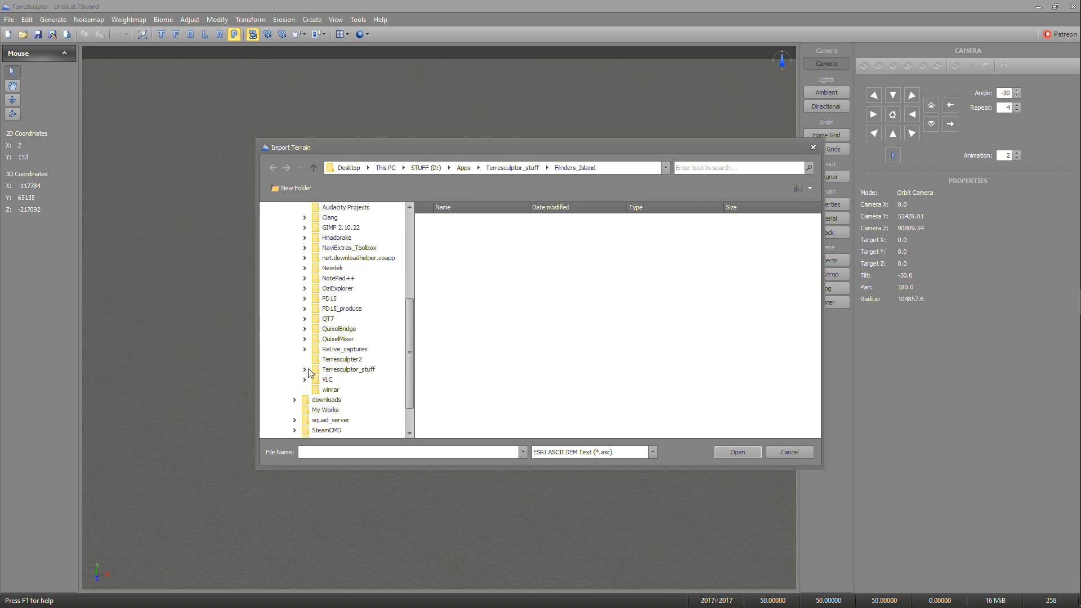
{"action": "left_click", "coordinate": [304, 370]}
{"action": "left_click", "coordinate": [338, 401]}
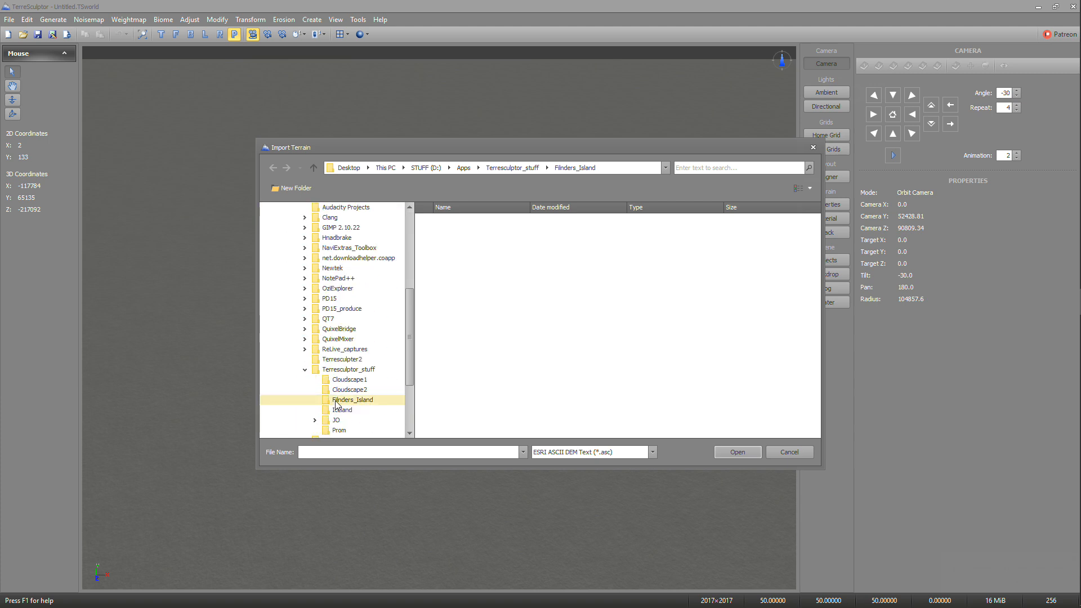
Step: Filter the files to PNG images and import Flinders Island Height Map (ASTER 30m)_2016 as 8-bit grayscale
{"action": "left_click", "coordinate": [652, 453]}
{"action": "scroll", "coordinate": [619, 465], "scroll_direction": "down", "scroll_amount": 4}
{"action": "scroll", "coordinate": [609, 488], "scroll_direction": "down", "scroll_amount": 3}
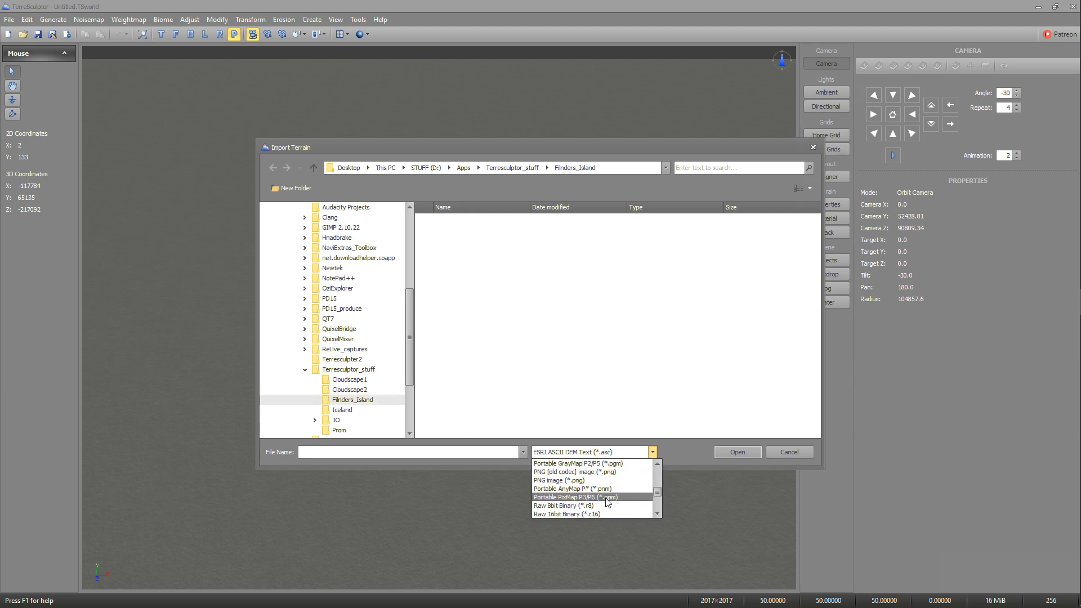
{"action": "left_click", "coordinate": [550, 480]}
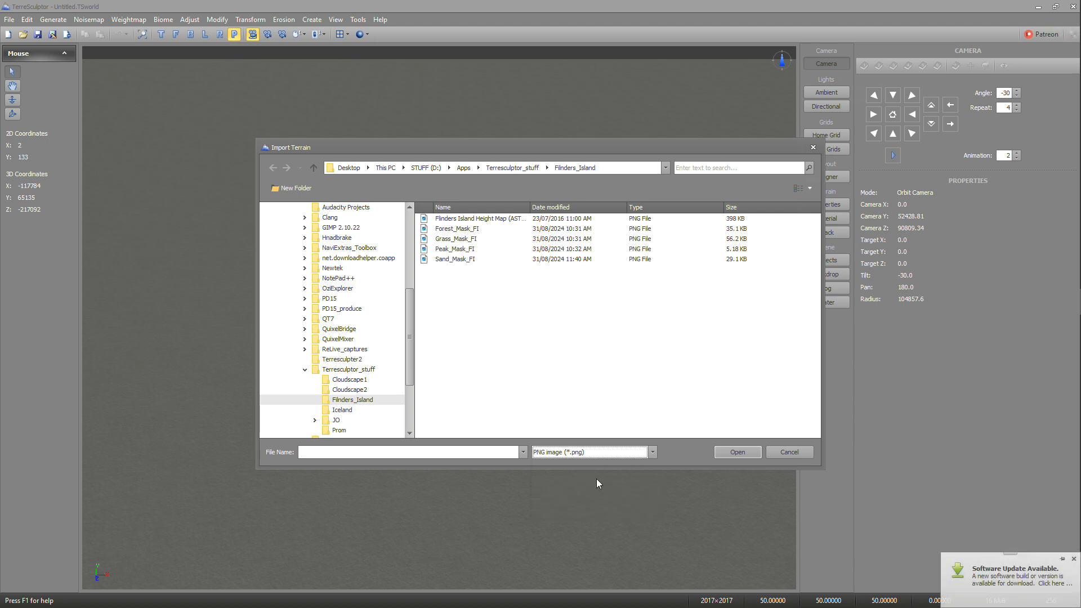
{"action": "left_click", "coordinate": [475, 220]}
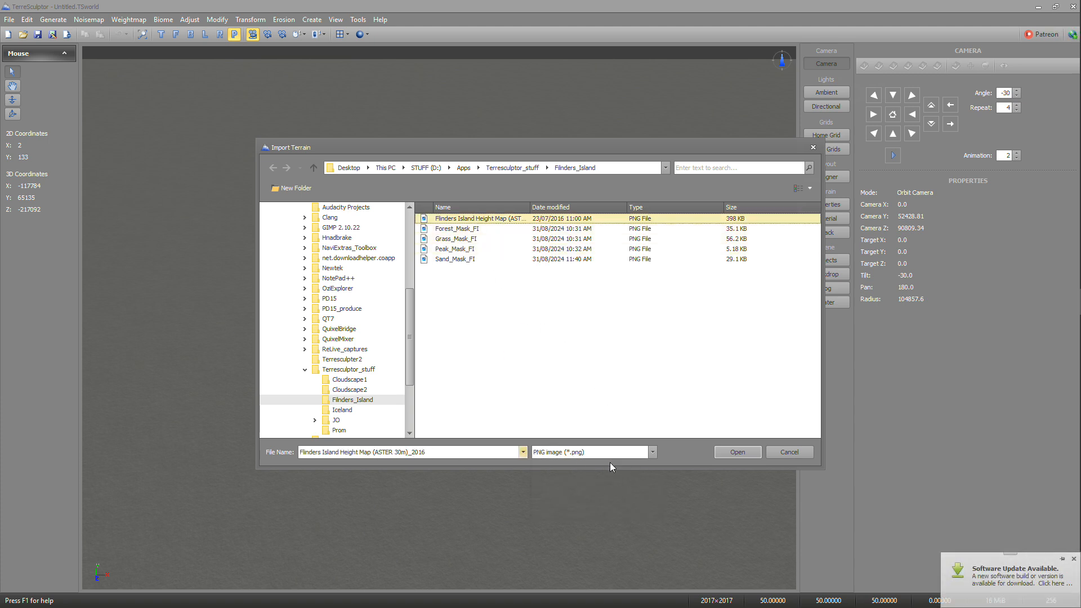
{"action": "left_click", "coordinate": [737, 454]}
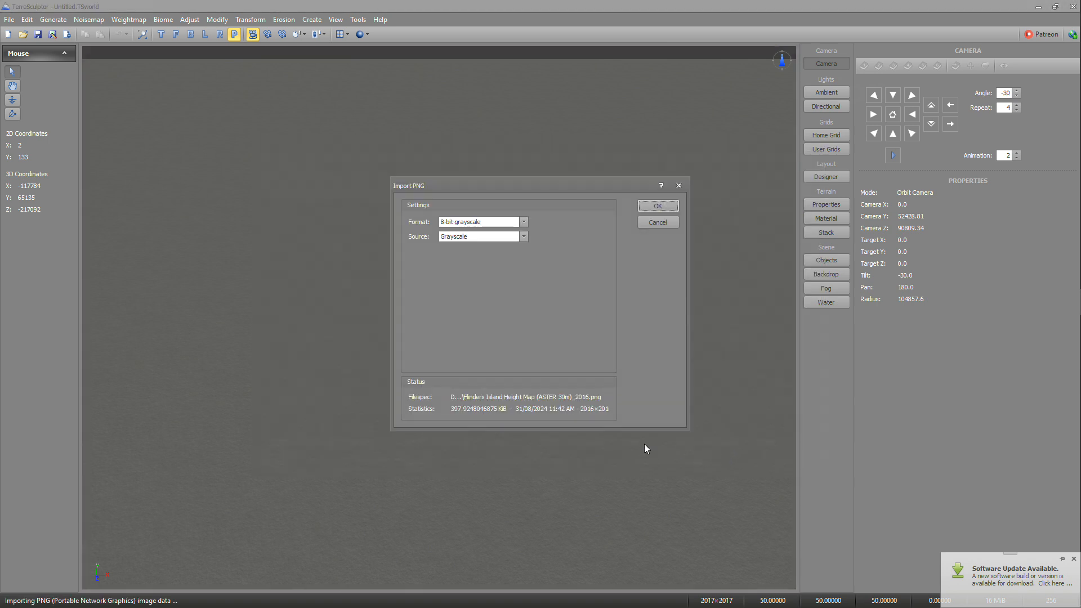
{"action": "left_click", "coordinate": [657, 206]}
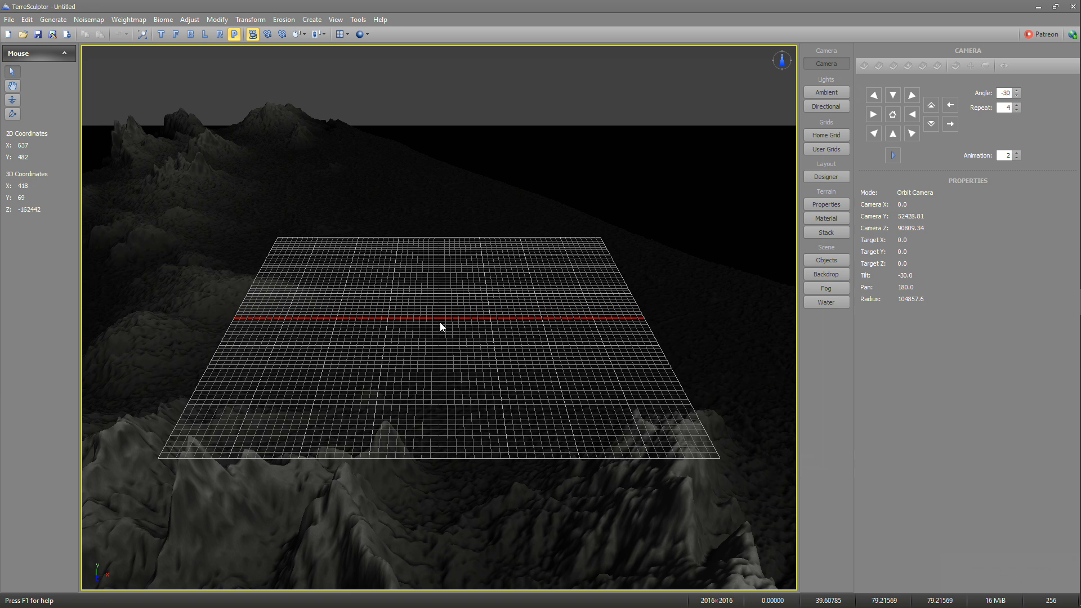
{"action": "scroll", "coordinate": [438, 326], "scroll_direction": "down", "scroll_amount": 5}
{"action": "middle_click_drag", "start_coordinate": [439, 319], "coordinate": [438, 284]}
{"action": "left_click", "coordinate": [217, 20]}
{"action": "left_click", "coordinate": [255, 69]}
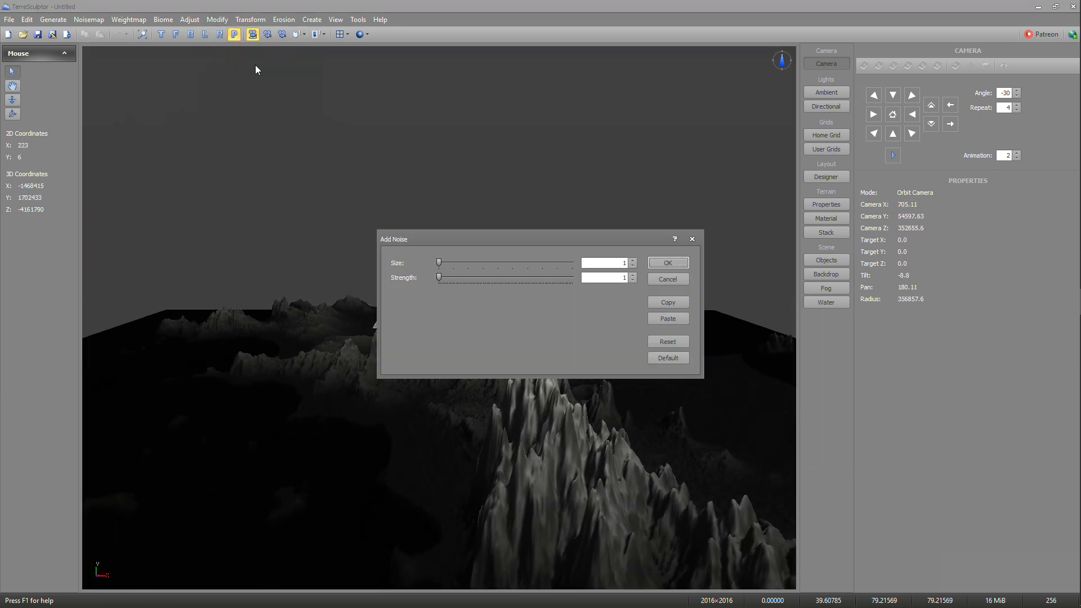
{"action": "left_click", "coordinate": [688, 238]}
Step: Reduce the terrain's high altitude to 29.89 with the Altitude modifier, keeping the low altitude at 0
{"action": "left_click", "coordinate": [219, 21]}
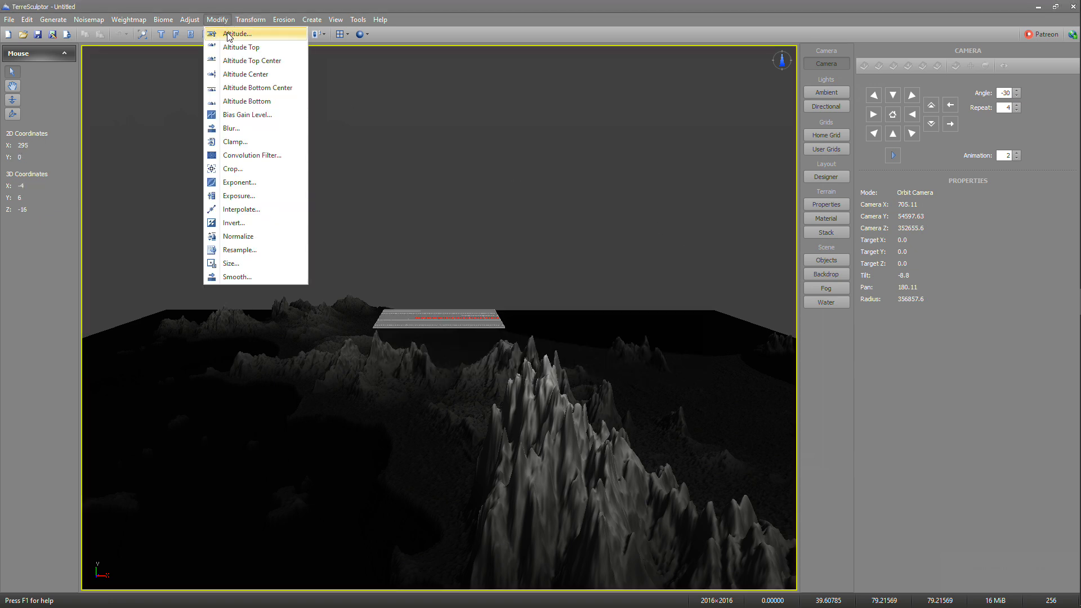
{"action": "left_click", "coordinate": [248, 29]}
{"action": "left_click_drag", "start_coordinate": [652, 200], "coordinate": [654, 299]}
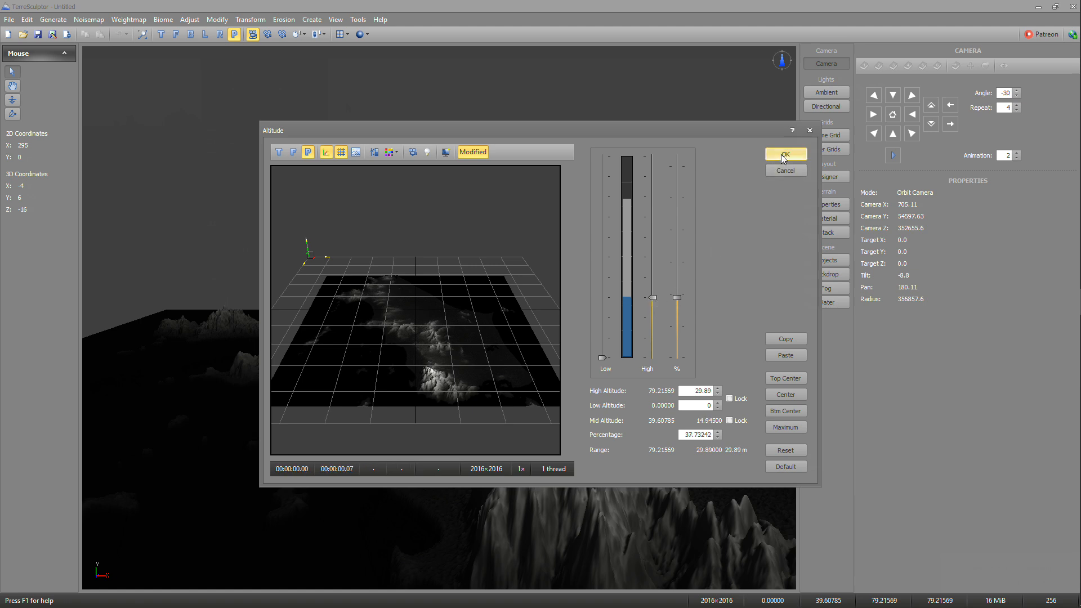
{"action": "left_click", "coordinate": [785, 155]}
{"action": "mouse_move", "coordinate": [489, 410]}
{"action": "middle_mouse_down"}
{"action": "mouse_move", "coordinate": [486, 360]}
{"action": "mouse_move", "coordinate": [471, 411]}
{"action": "middle_mouse_up"}
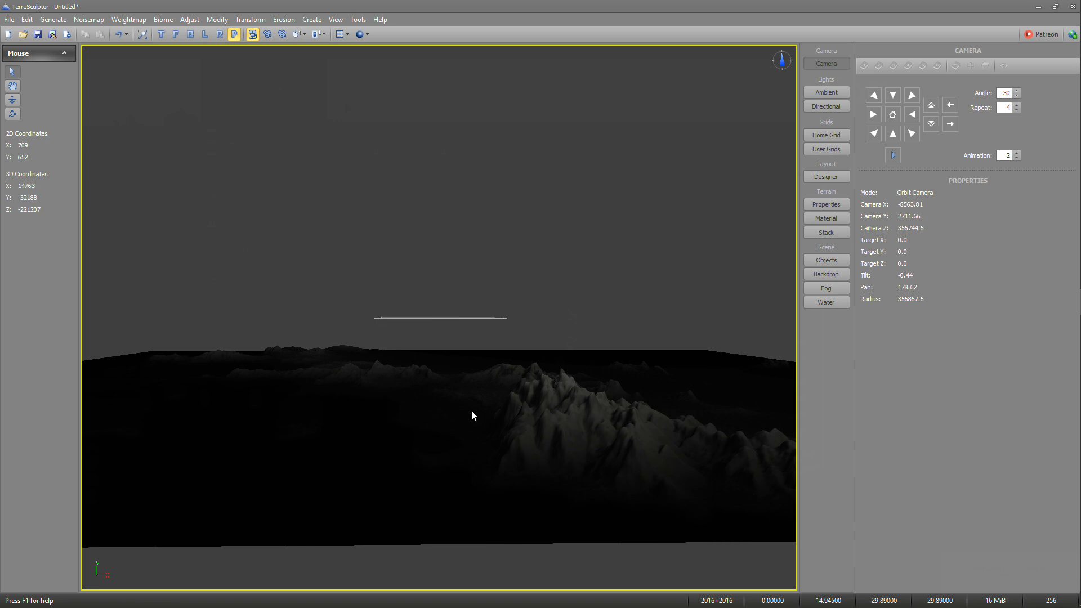
Step: Set up an Altitude weightmap extraction with the High parameter at 1.5 to mask the lowest ground
{"action": "left_click", "coordinate": [132, 20]}
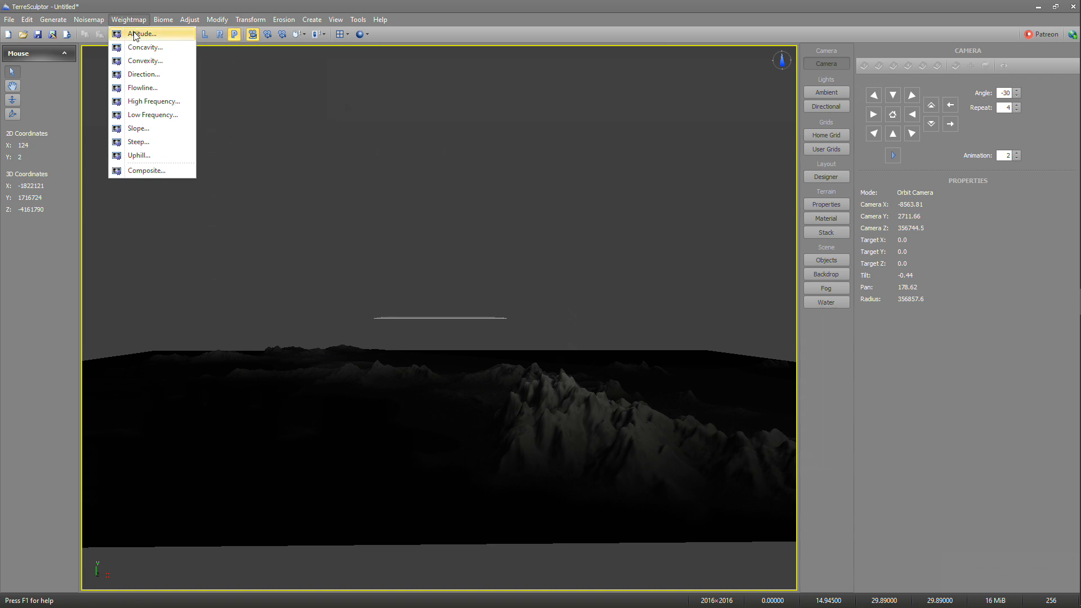
{"action": "left_click", "coordinate": [136, 35]}
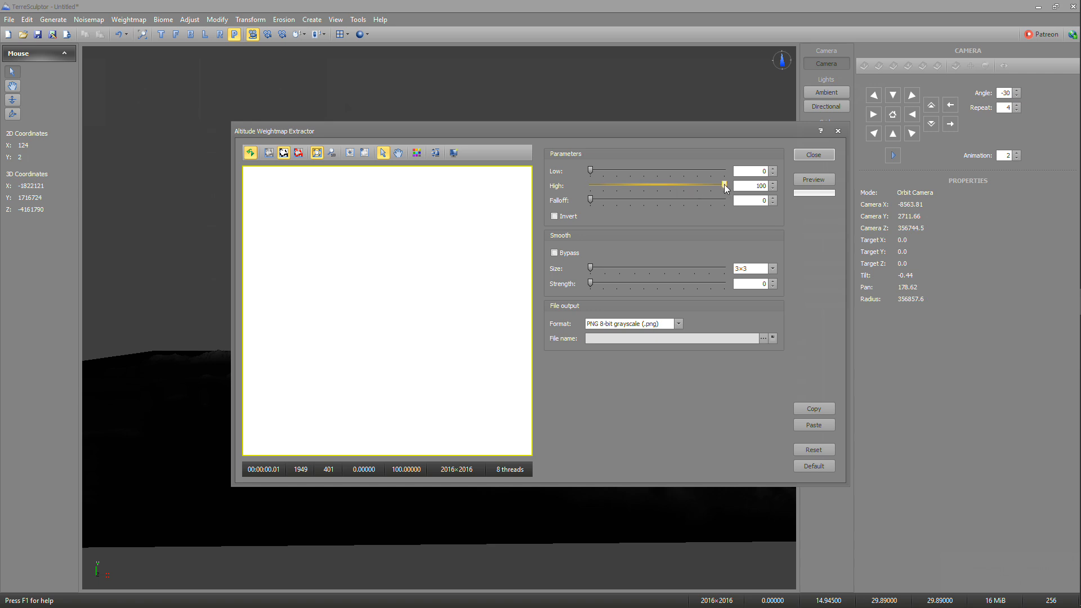
{"action": "left_click_drag", "start_coordinate": [725, 189], "coordinate": [593, 189]}
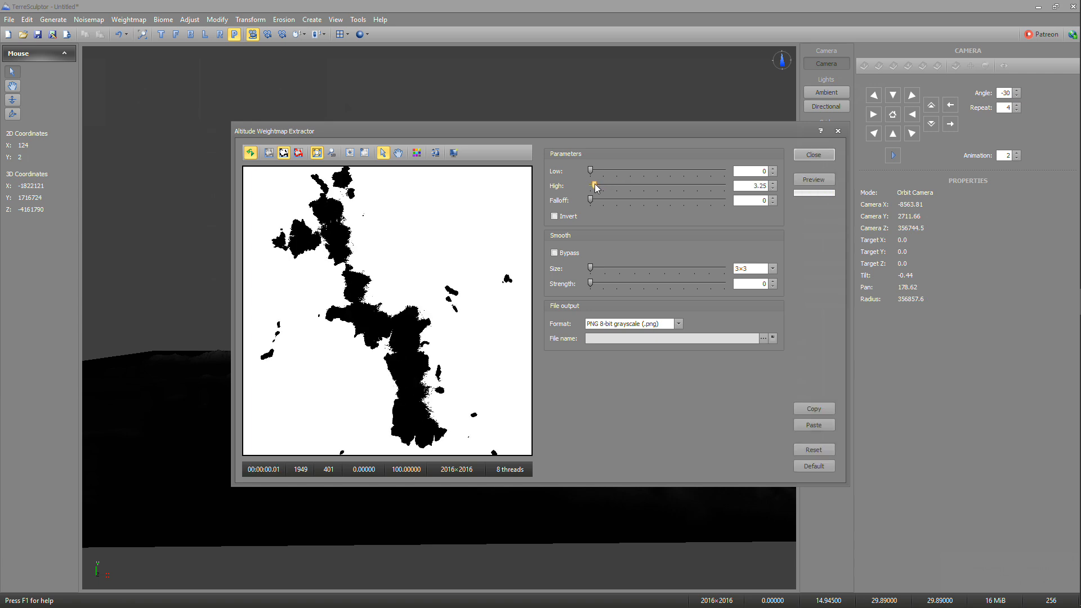
{"action": "double_click", "coordinate": [763, 186]}
{"action": "type", "text": "1.5"}
{"action": "key", "text": "Return"}
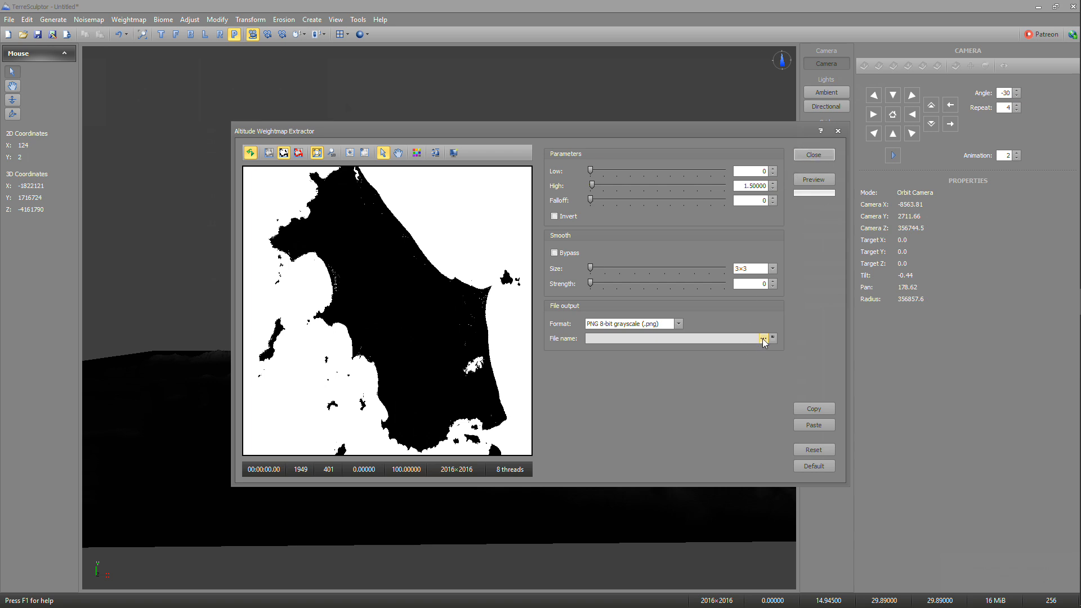
Step: Save the sand weightmap as Sand_Mask_FI in 8-bit grayscale PNG format, replacing the existing file
{"action": "left_click", "coordinate": [762, 338]}
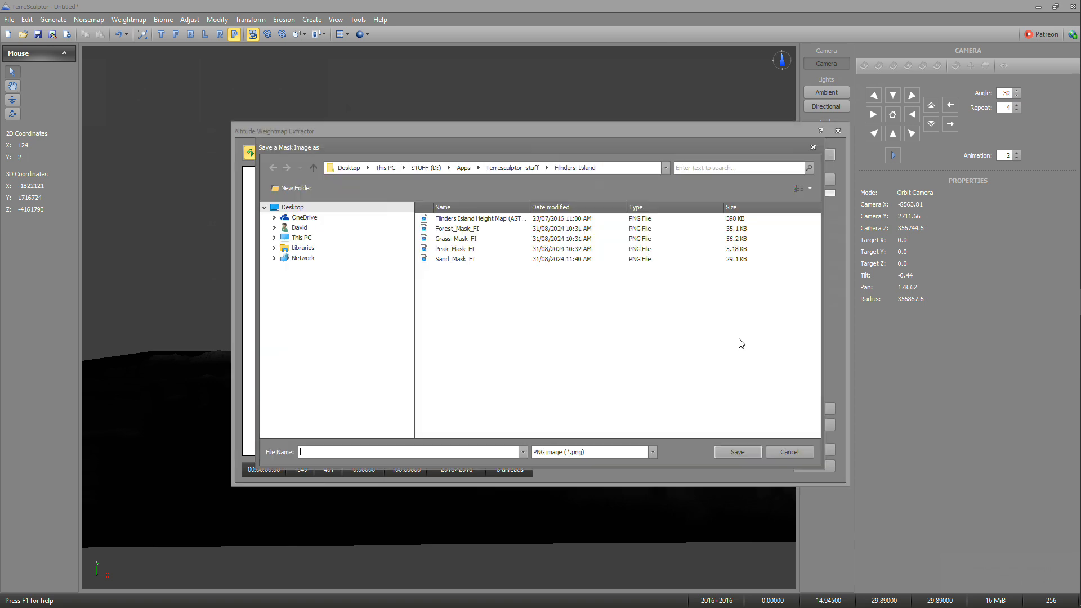
{"action": "left_click", "coordinate": [454, 264]}
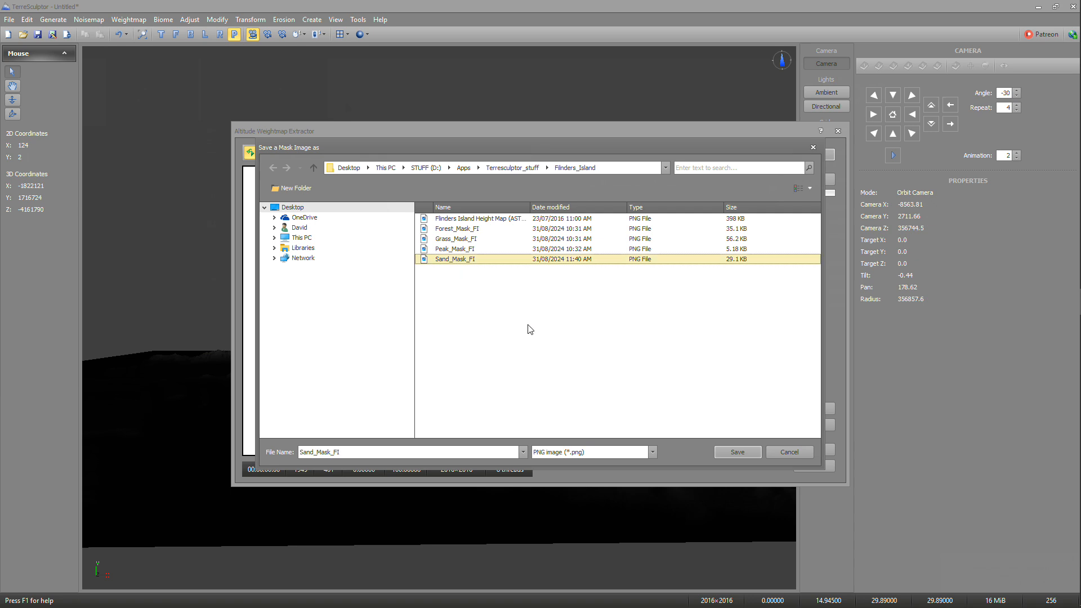
{"action": "left_click", "coordinate": [735, 457]}
{"action": "left_click", "coordinate": [582, 355]}
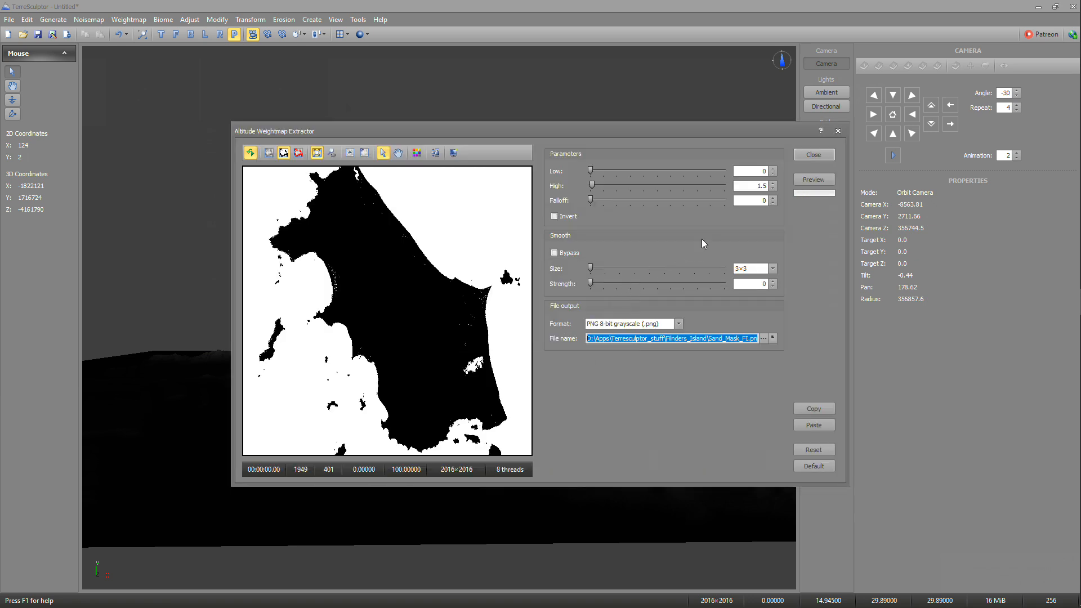
Step: Set the altitude range to Low 1.5 and High 3.25, and save the mask as Grass_Mask_FI, replacing the existing file
{"action": "mouse_move", "coordinate": [589, 169]}
{"action": "left_mouse_down"}
{"action": "mouse_move", "coordinate": [608, 184]}
{"action": "mouse_move", "coordinate": [584, 171]}
{"action": "mouse_move", "coordinate": [595, 185]}
{"action": "left_mouse_up"}
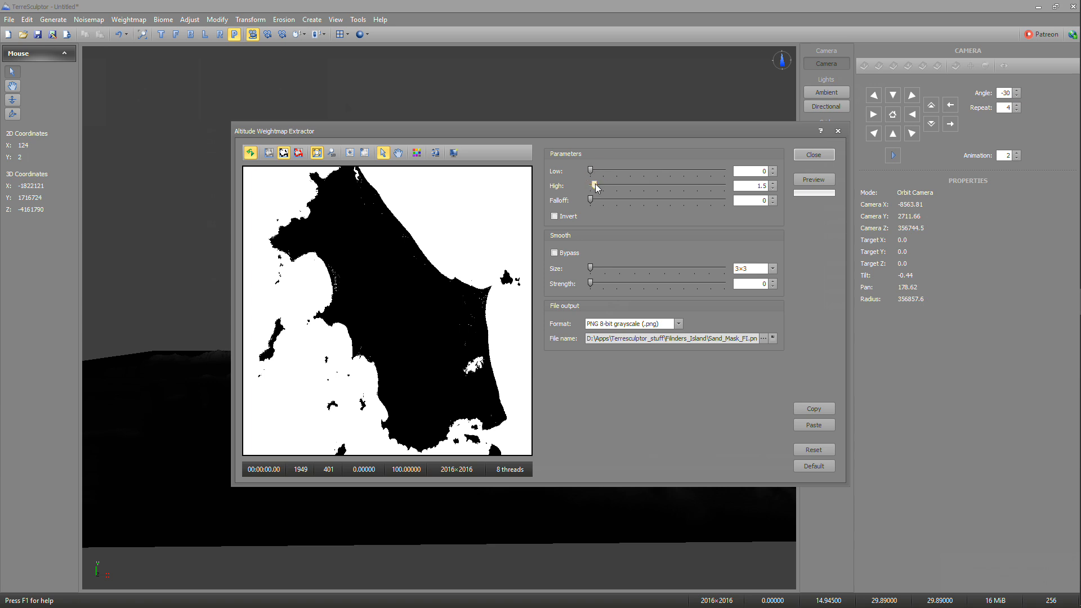
{"action": "left_click", "coordinate": [804, 463]}
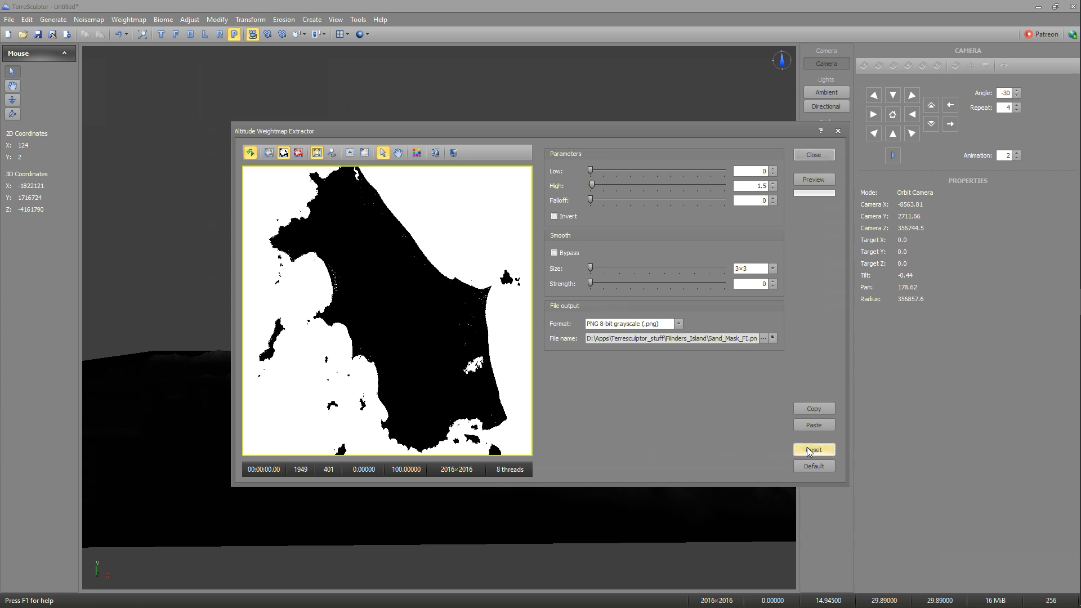
{"action": "left_click_drag", "start_coordinate": [591, 172], "coordinate": [594, 188]}
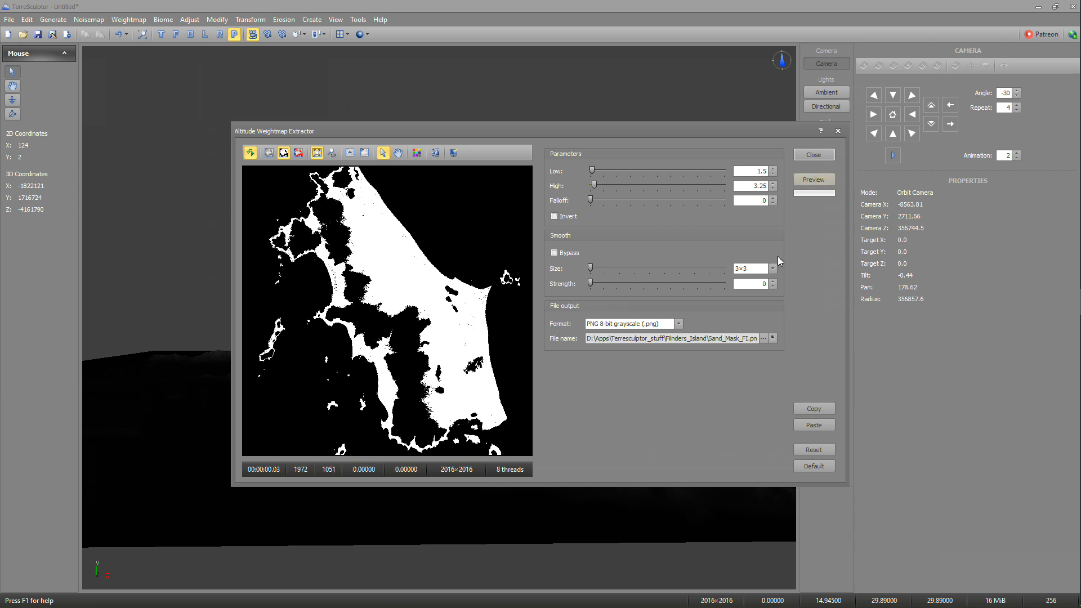
{"action": "left_click", "coordinate": [763, 338]}
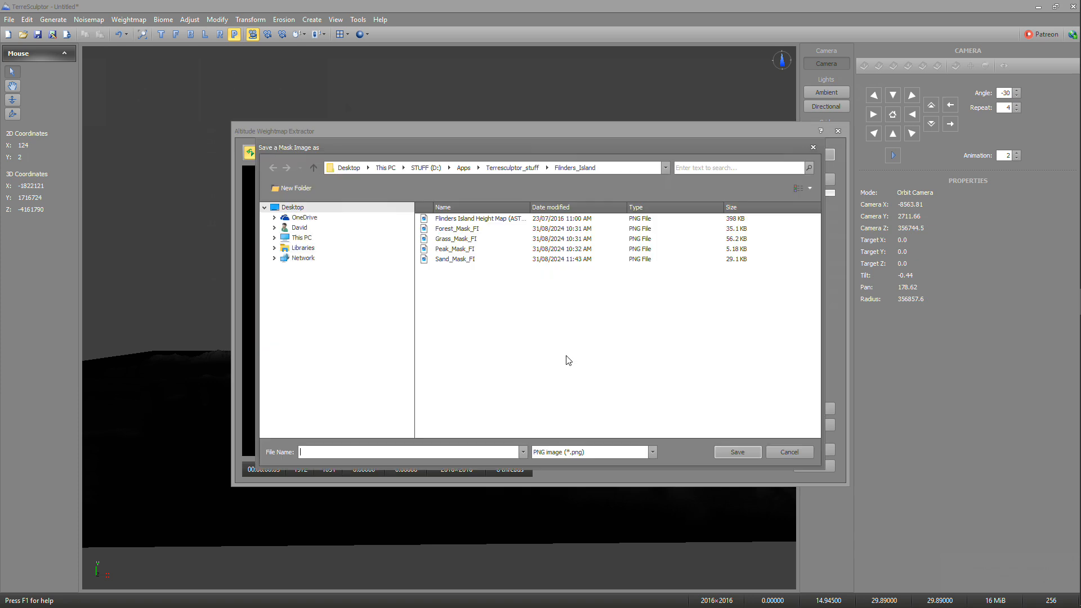
{"action": "left_click", "coordinate": [455, 238]}
{"action": "left_click", "coordinate": [741, 456]}
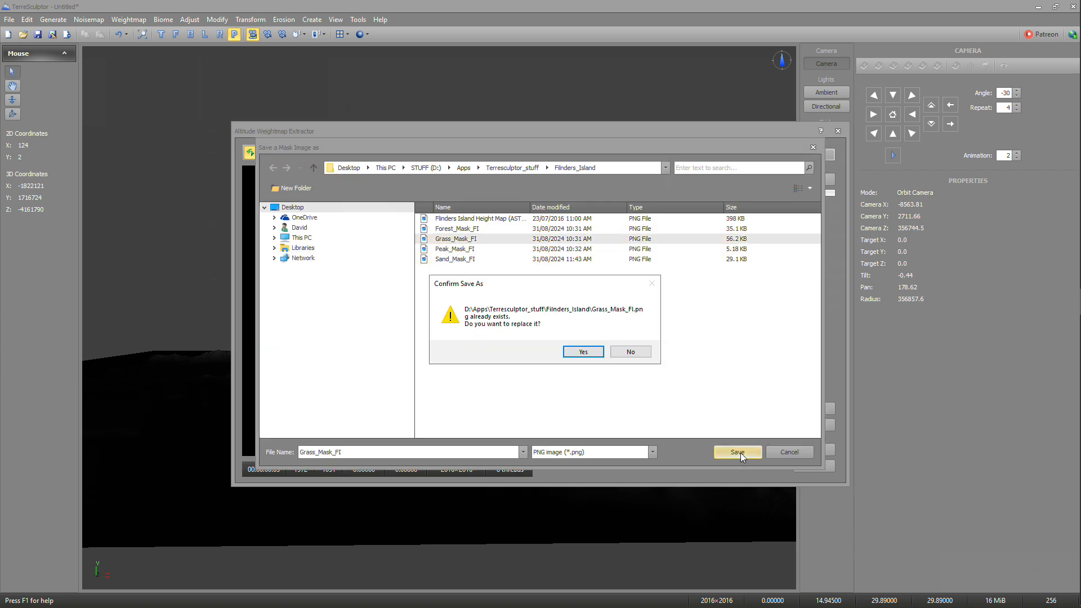
{"action": "left_click", "coordinate": [583, 355]}
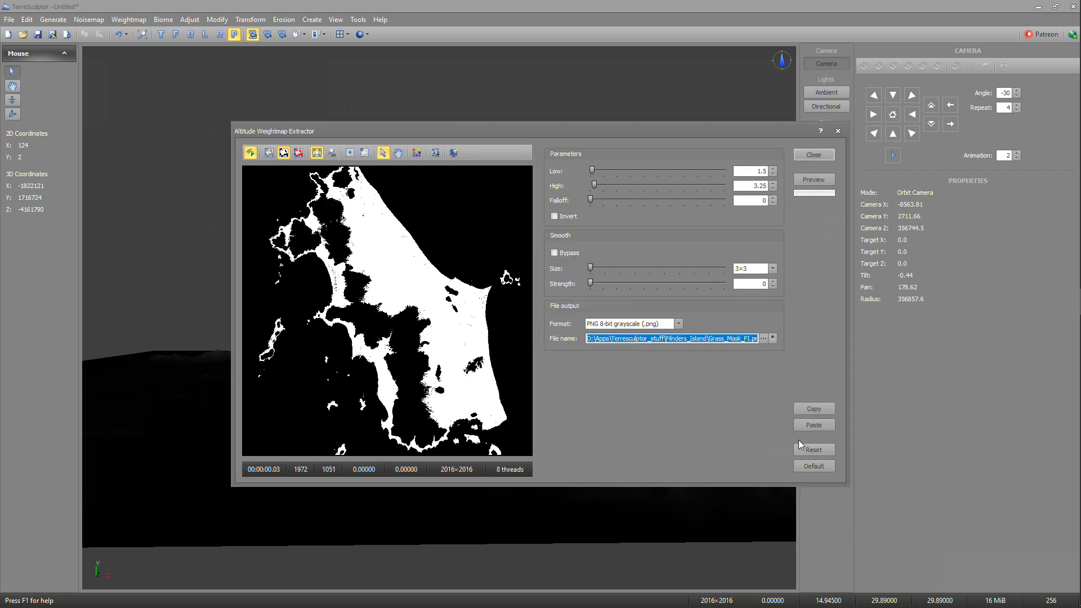
Step: Set the altitude range to Low 3.25 and High 19.25, and save the mask as Forest_Mask_FI, replacing the existing file
{"action": "left_click", "coordinate": [594, 184]}
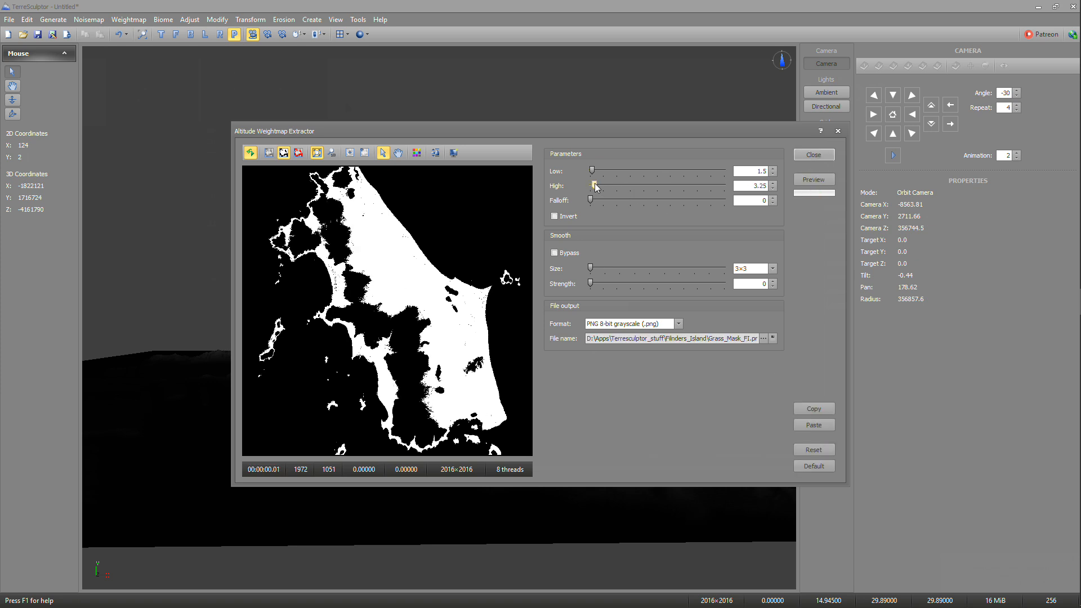
{"action": "left_click_drag", "start_coordinate": [591, 171], "coordinate": [618, 189]}
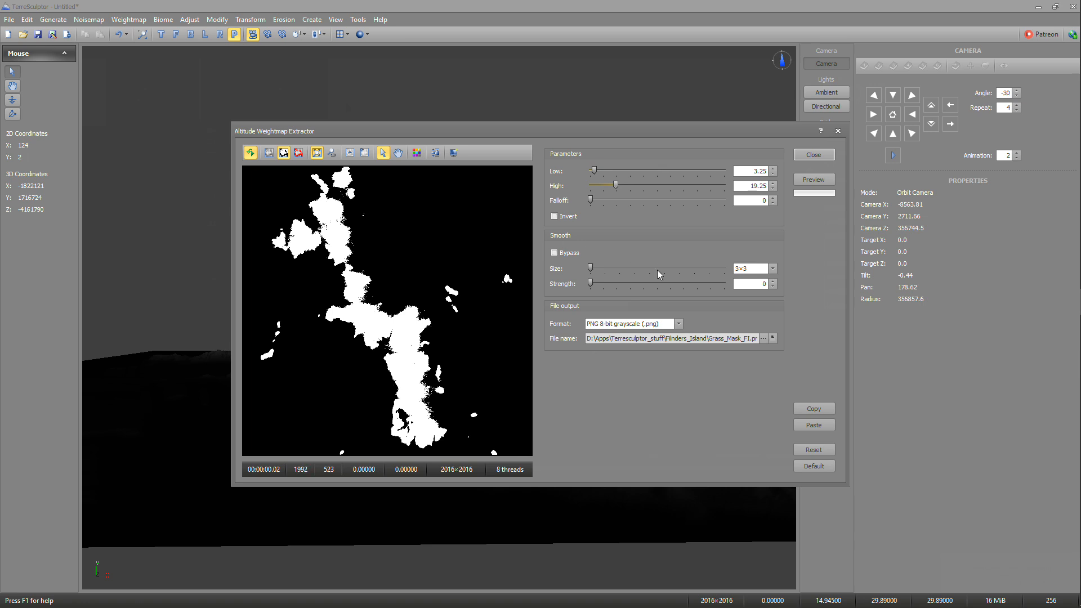
{"action": "left_click", "coordinate": [764, 338]}
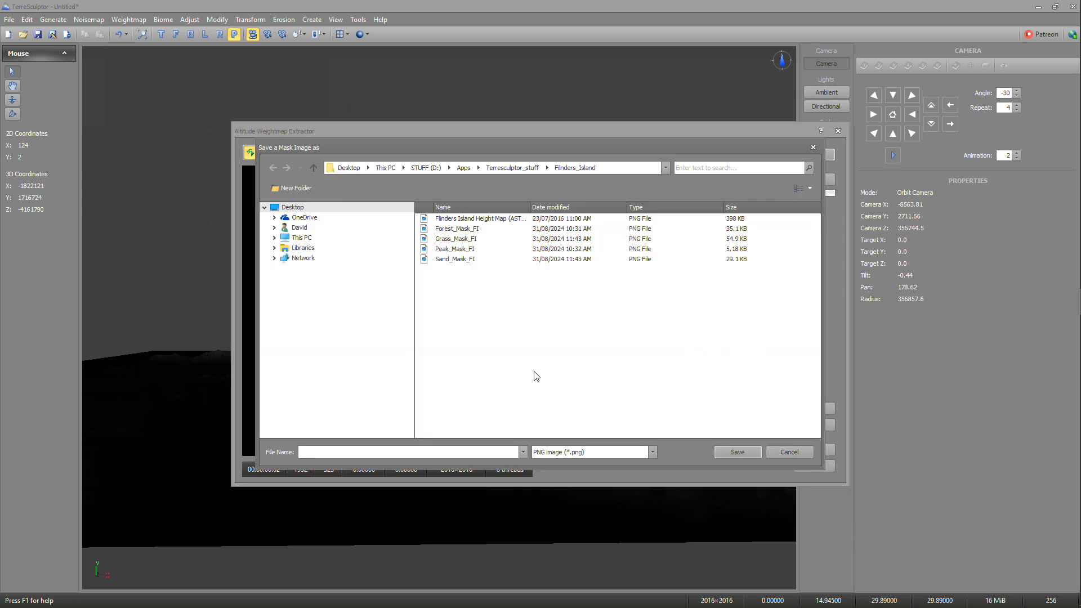
{"action": "left_click", "coordinate": [456, 229]}
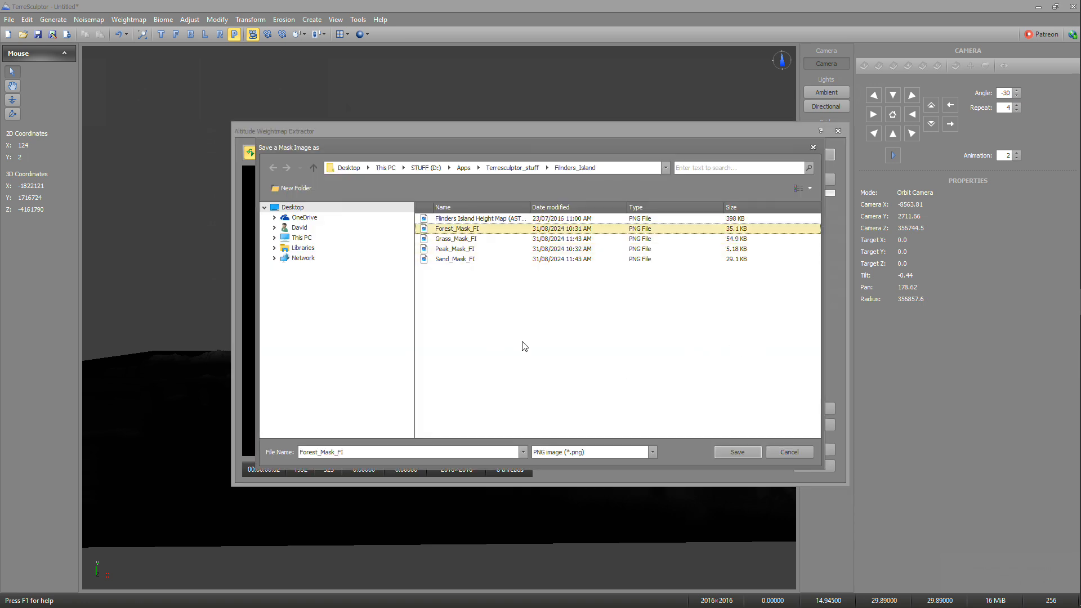
{"action": "left_click", "coordinate": [734, 454]}
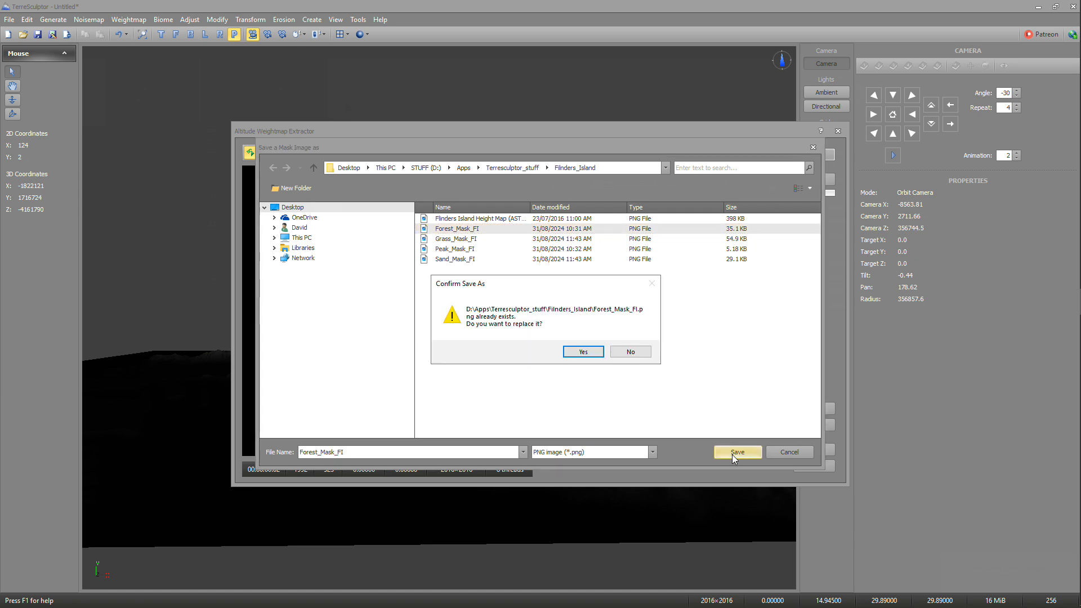
{"action": "left_click", "coordinate": [583, 351]}
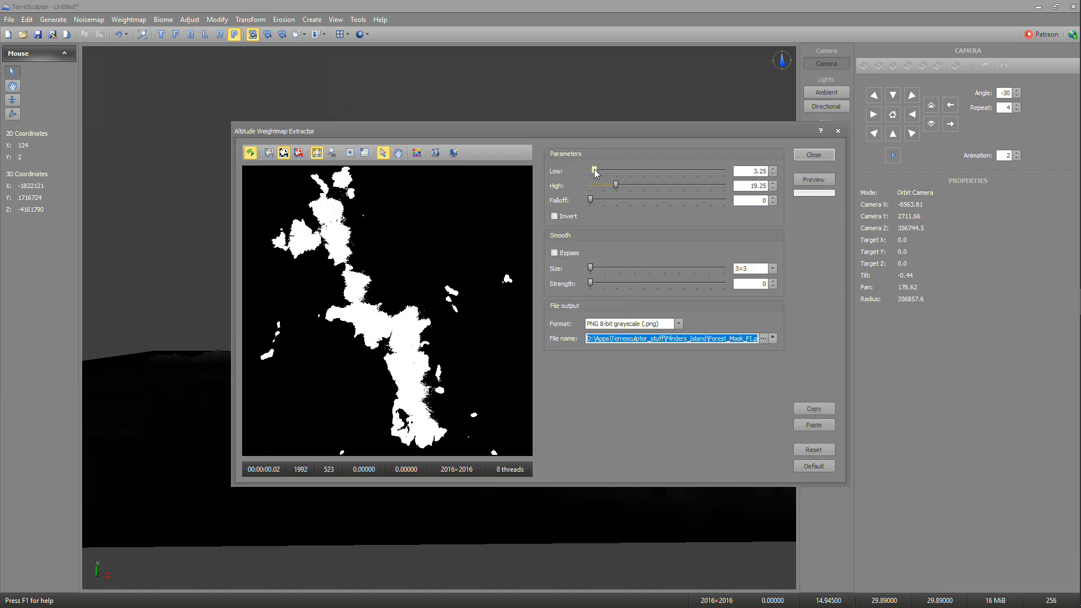
Step: Set the altitude range to Low 19.25 and High 49.5, save the mask over Peak_Mask_FI, and close the extractor
{"action": "left_click_drag", "start_coordinate": [594, 171], "coordinate": [616, 170]}
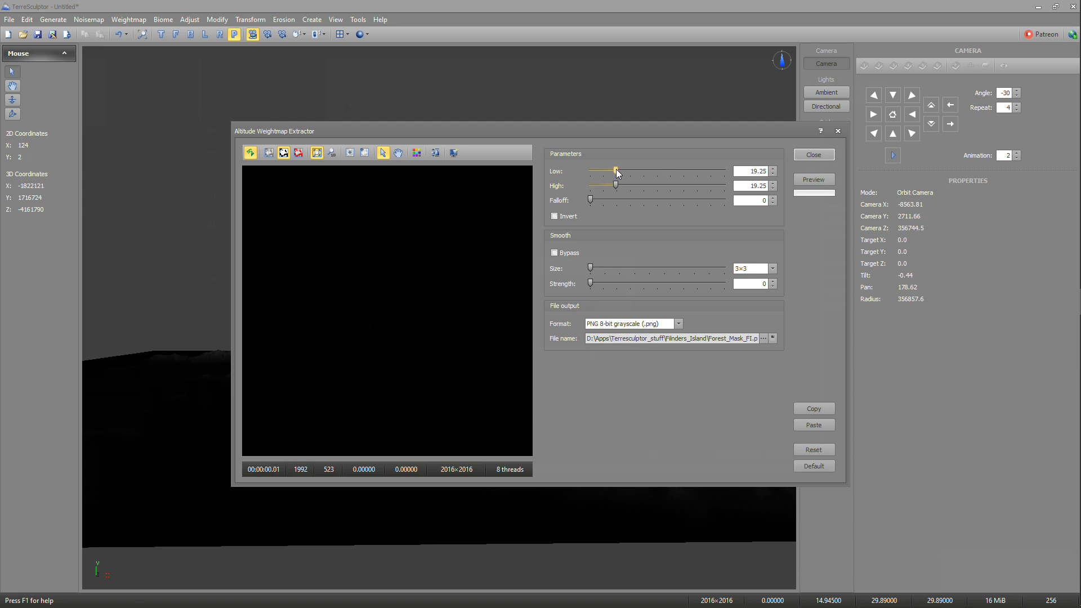
{"action": "left_click_drag", "start_coordinate": [616, 184], "coordinate": [657, 185]}
{"action": "left_click", "coordinate": [763, 338]}
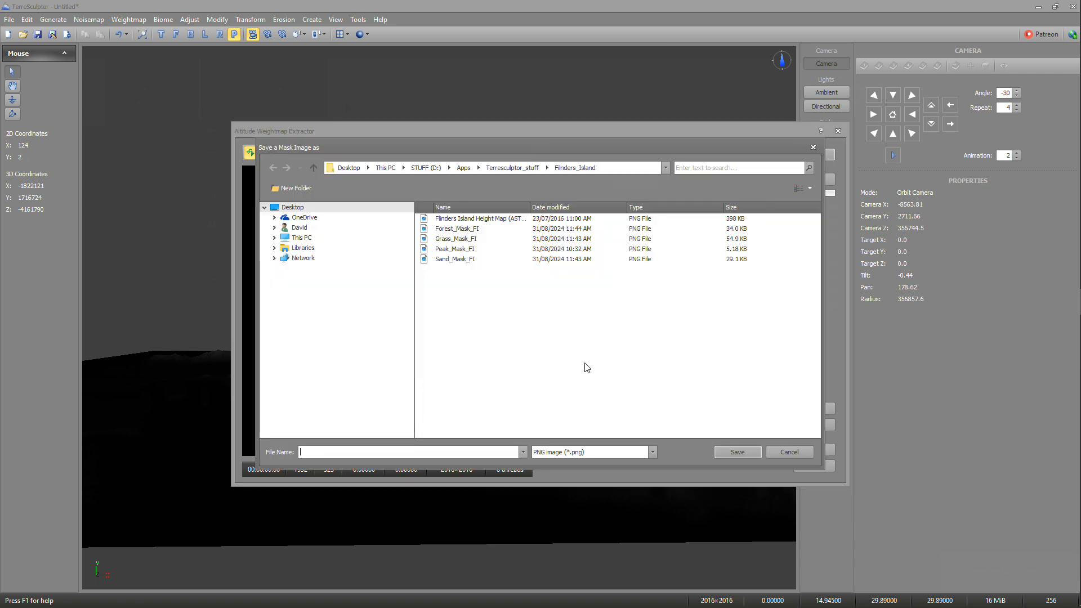
{"action": "left_click", "coordinate": [454, 249]}
{"action": "left_click", "coordinate": [737, 452]}
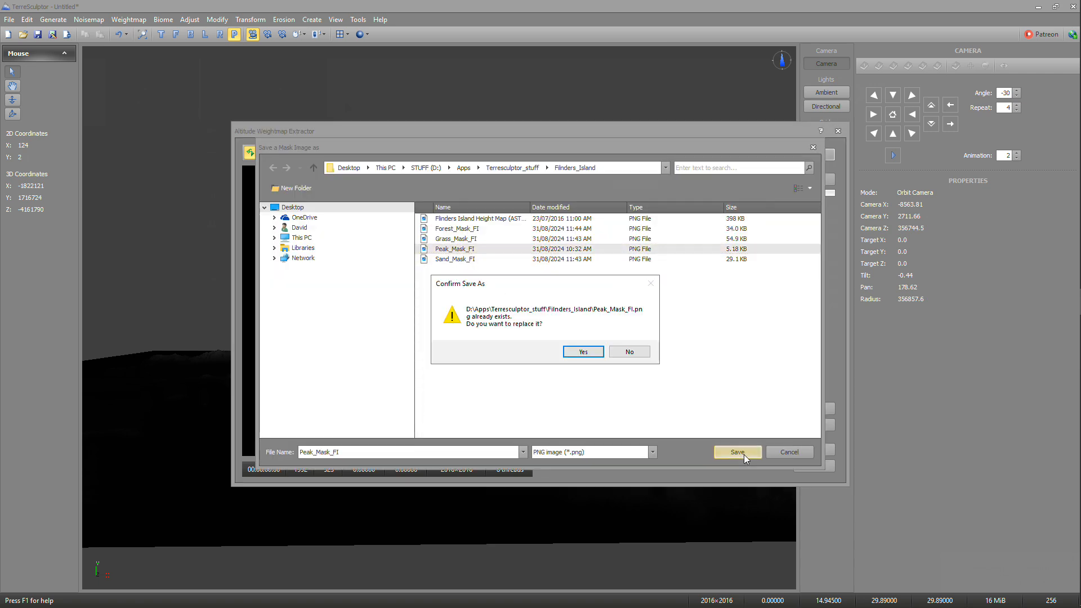
{"action": "left_click", "coordinate": [594, 356]}
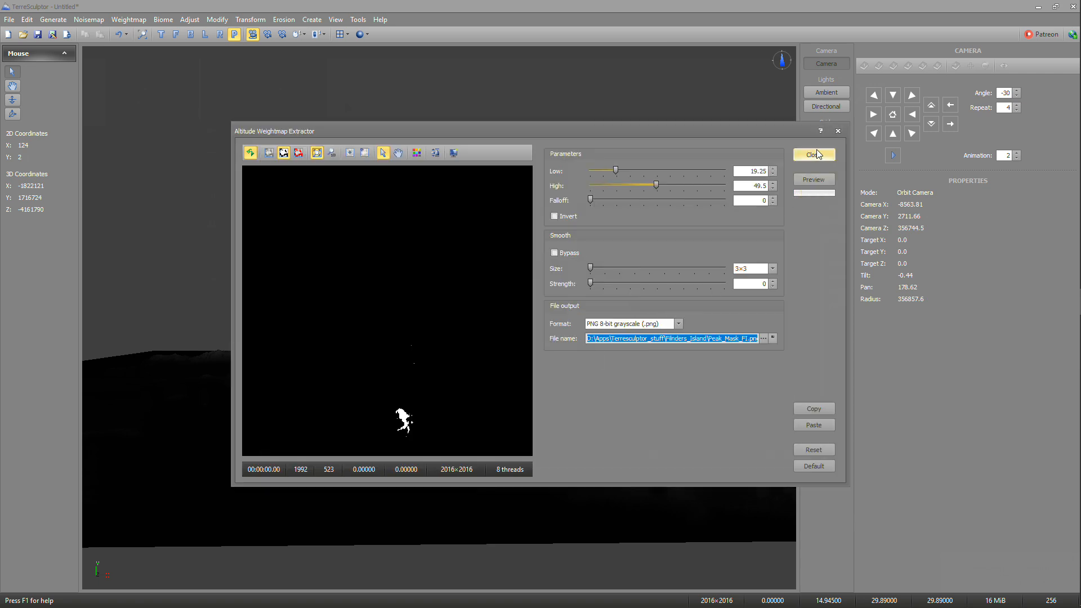
{"action": "left_click", "coordinate": [814, 155]}
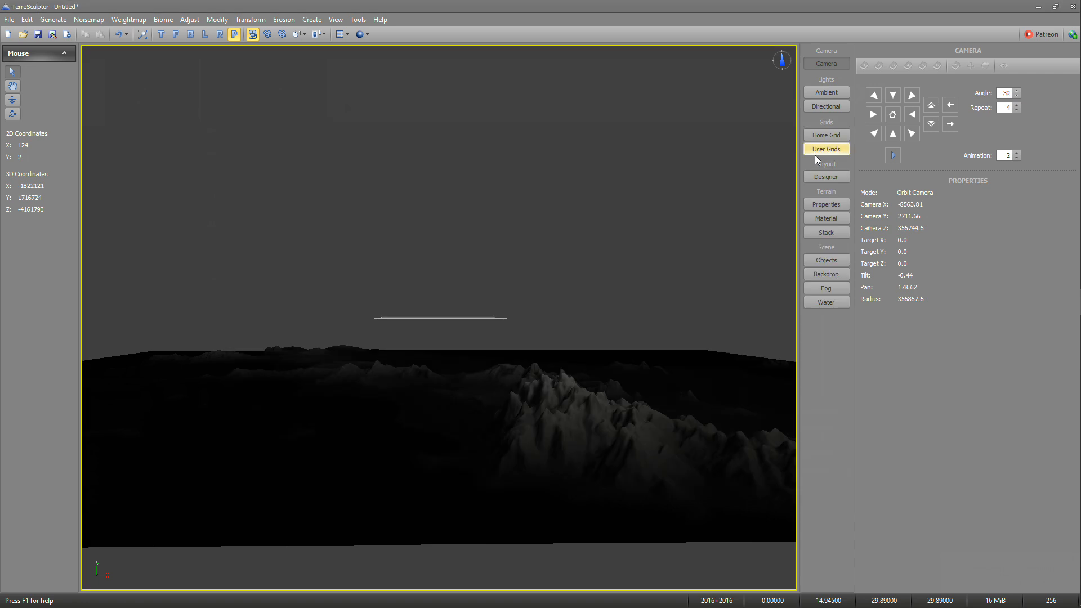
Step: Start a terrain export into the Flinders_Island folder with Raw 16bit Binary (*.r16) as the file format
{"action": "left_click", "coordinate": [10, 20]}
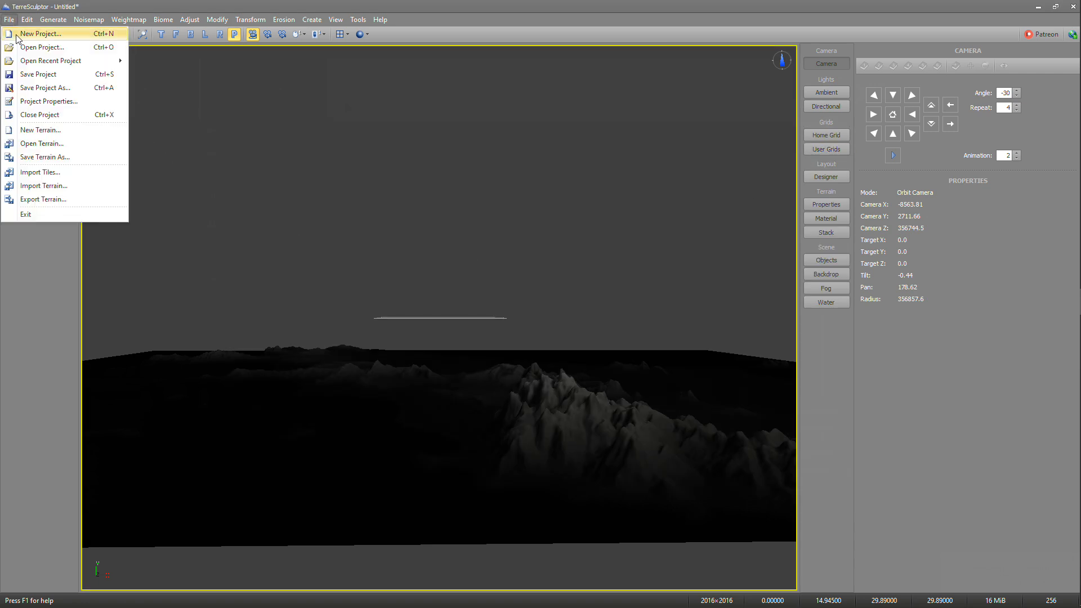
{"action": "left_click", "coordinate": [42, 199]}
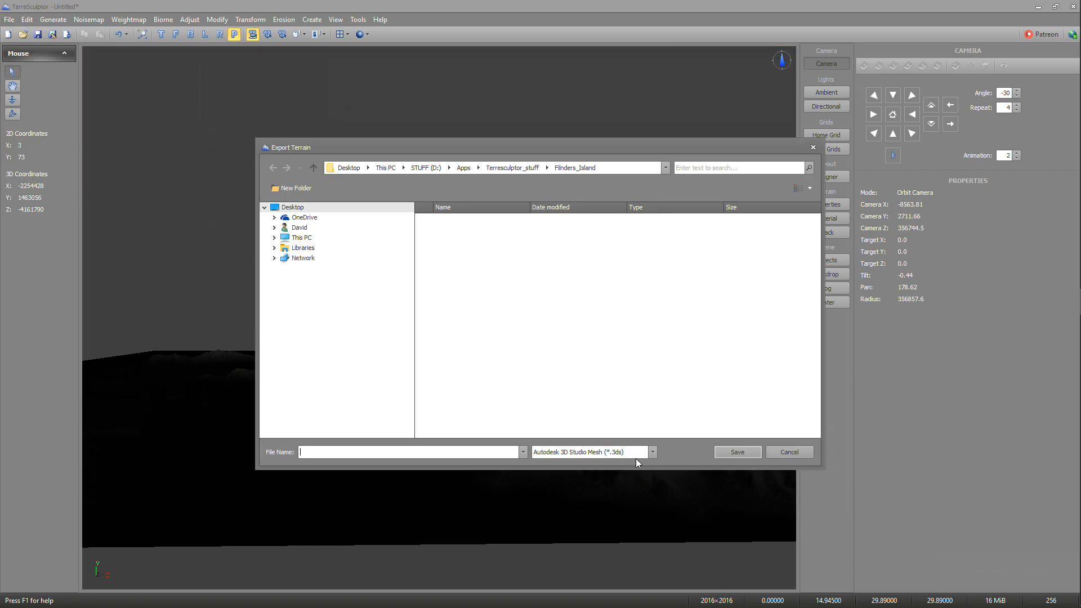
{"action": "left_click", "coordinate": [653, 453]}
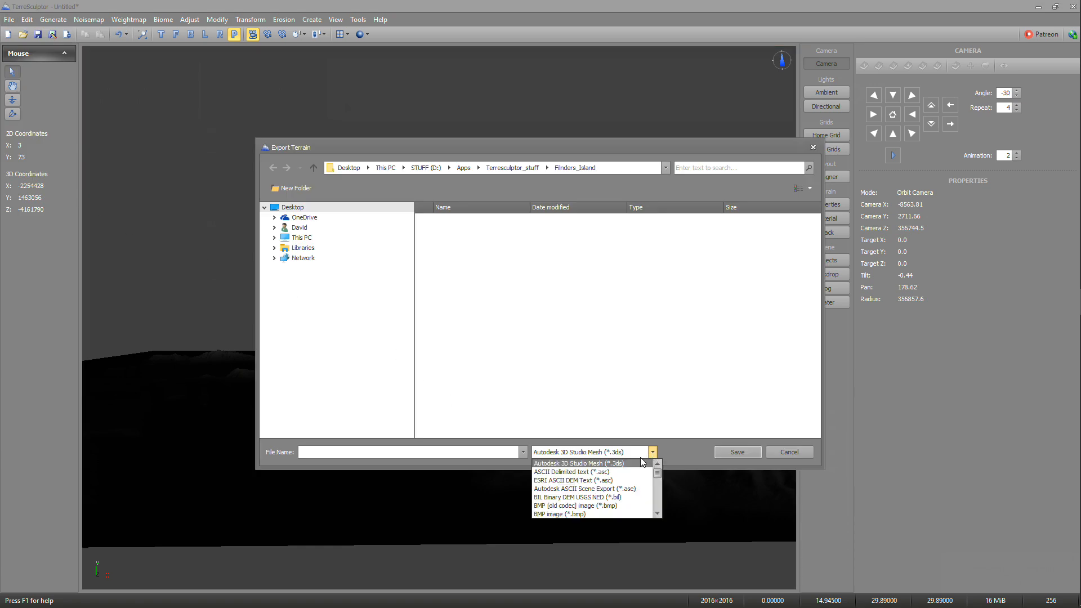
{"action": "scroll", "coordinate": [607, 495], "scroll_direction": "down", "scroll_amount": 1}
{"action": "scroll", "coordinate": [607, 495], "scroll_direction": "down", "scroll_amount": 3}
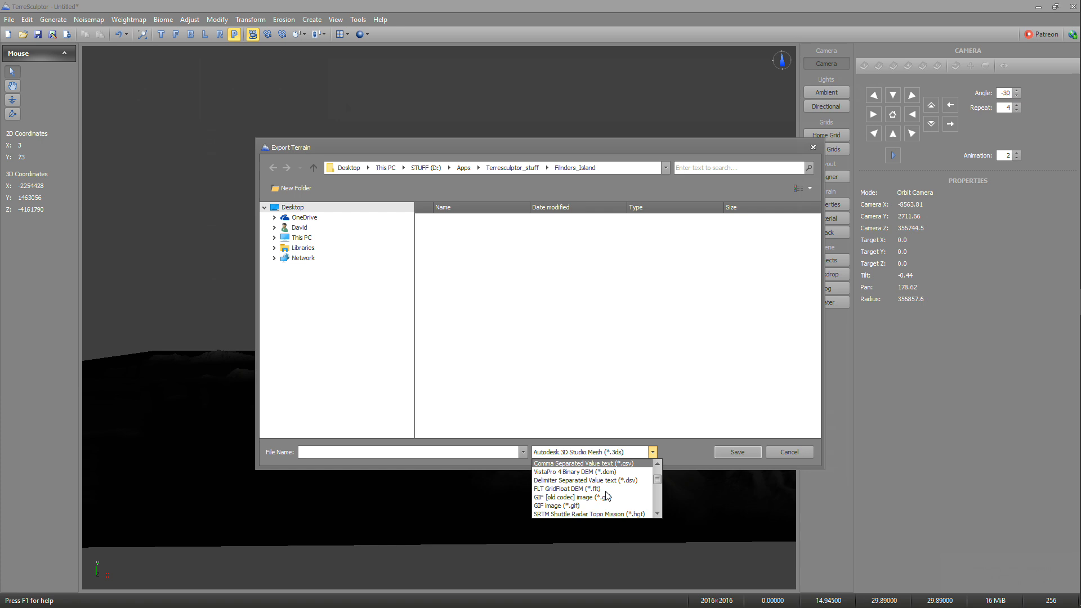
{"action": "scroll", "coordinate": [607, 495], "scroll_direction": "down", "scroll_amount": 3}
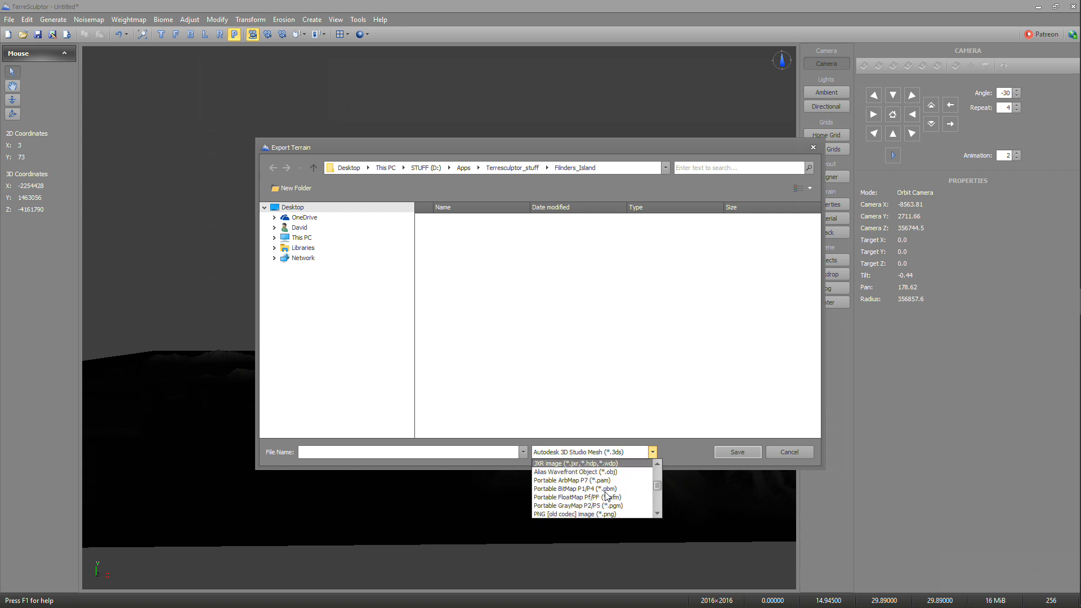
{"action": "scroll", "coordinate": [607, 495], "scroll_direction": "down", "scroll_amount": 2}
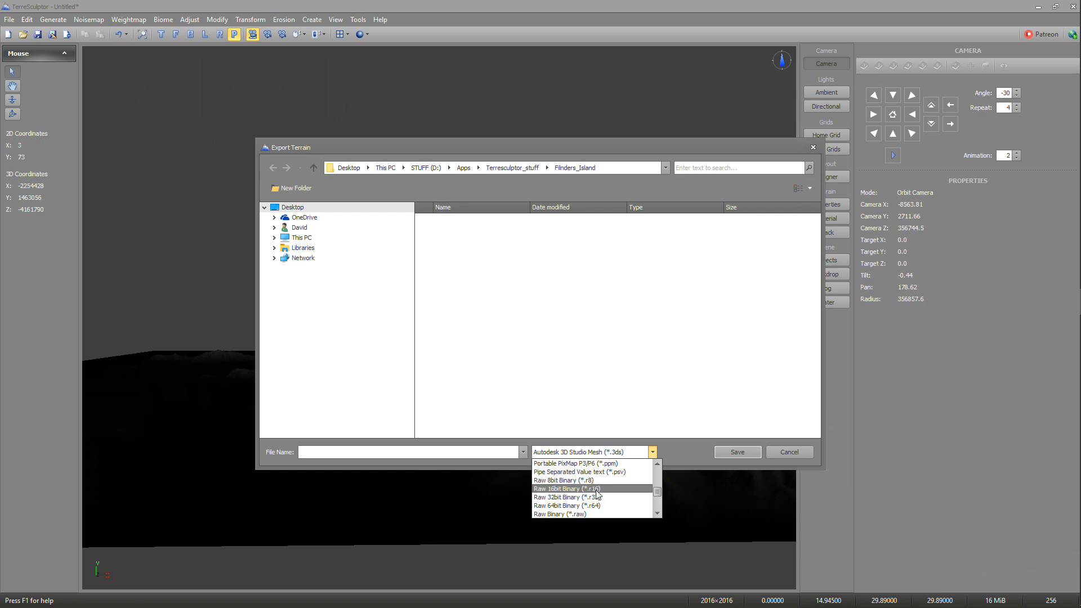
{"action": "left_click", "coordinate": [564, 490]}
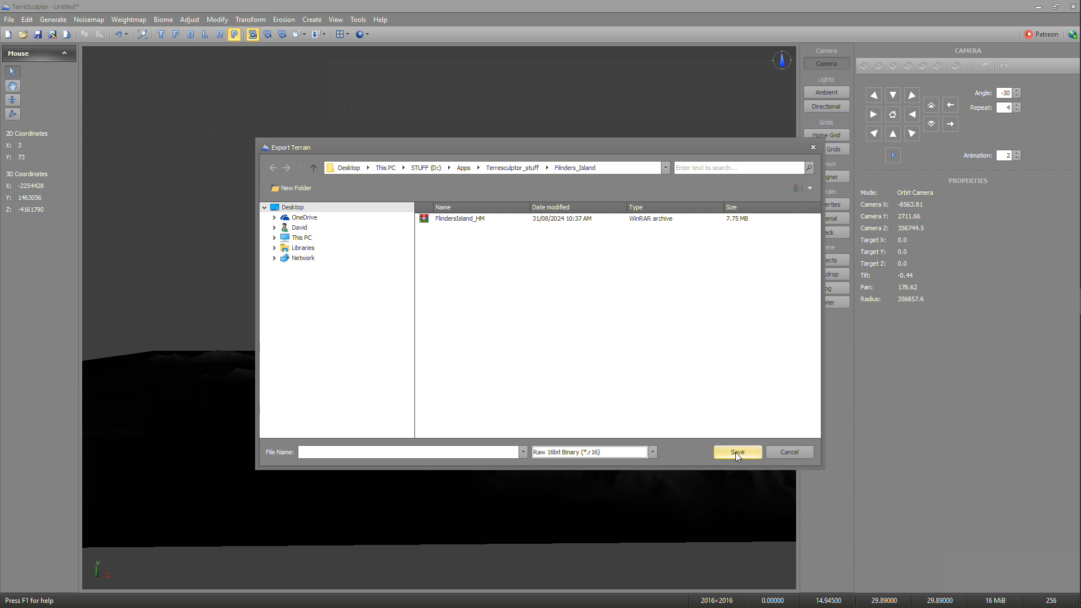
Step: Export the terrain as FlindersIsland_HM, replacing the existing file and accepting the 16-bit Short Unsigned, Normalize and Intel Format settings
{"action": "left_click", "coordinate": [341, 448]}
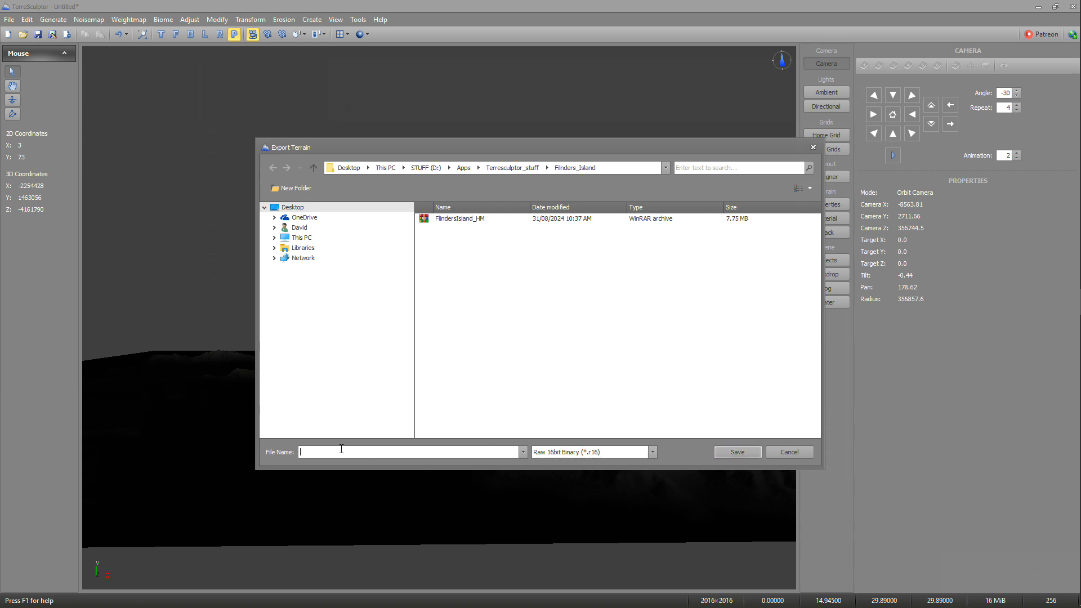
{"action": "type", "text": "FlindersIsland_H"}
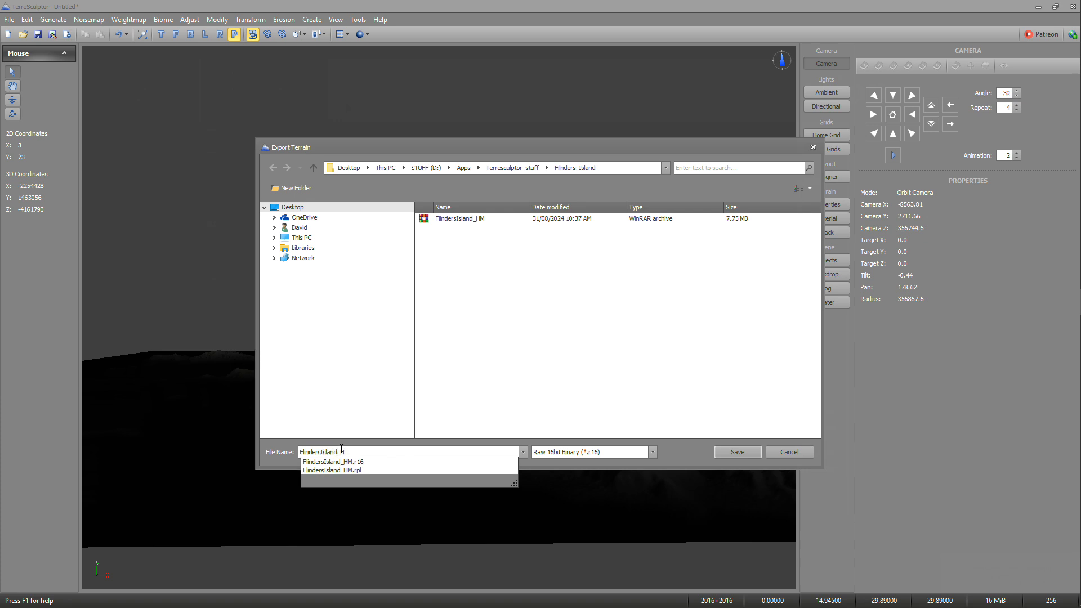
{"action": "type", "text": "M"}
{"action": "double_click", "coordinate": [342, 452]}
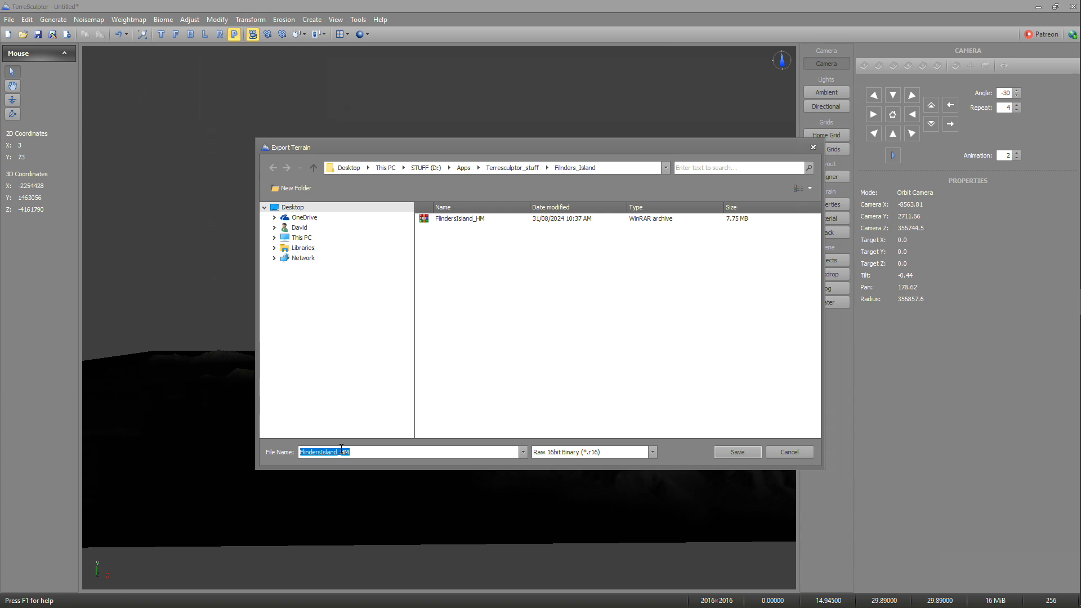
{"action": "left_click", "coordinate": [737, 452]}
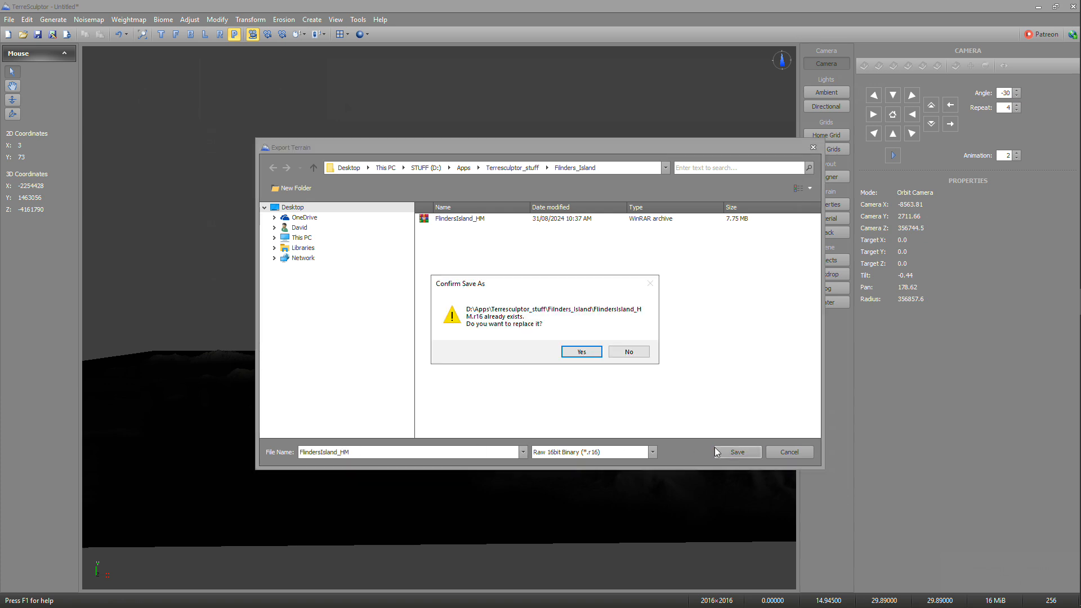
{"action": "left_click", "coordinate": [581, 353]}
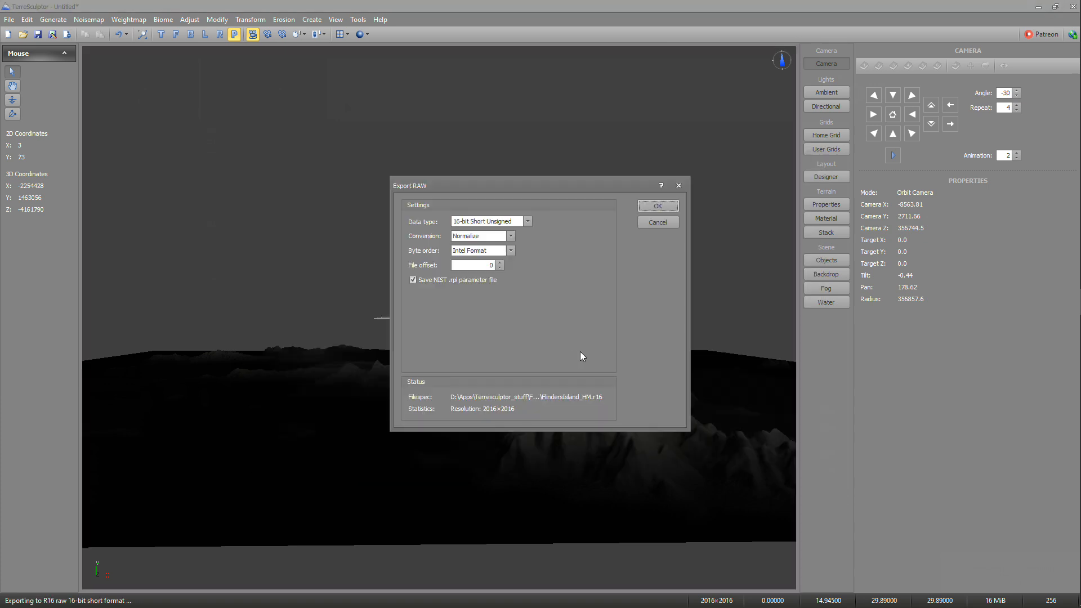
{"action": "left_click", "coordinate": [653, 207]}
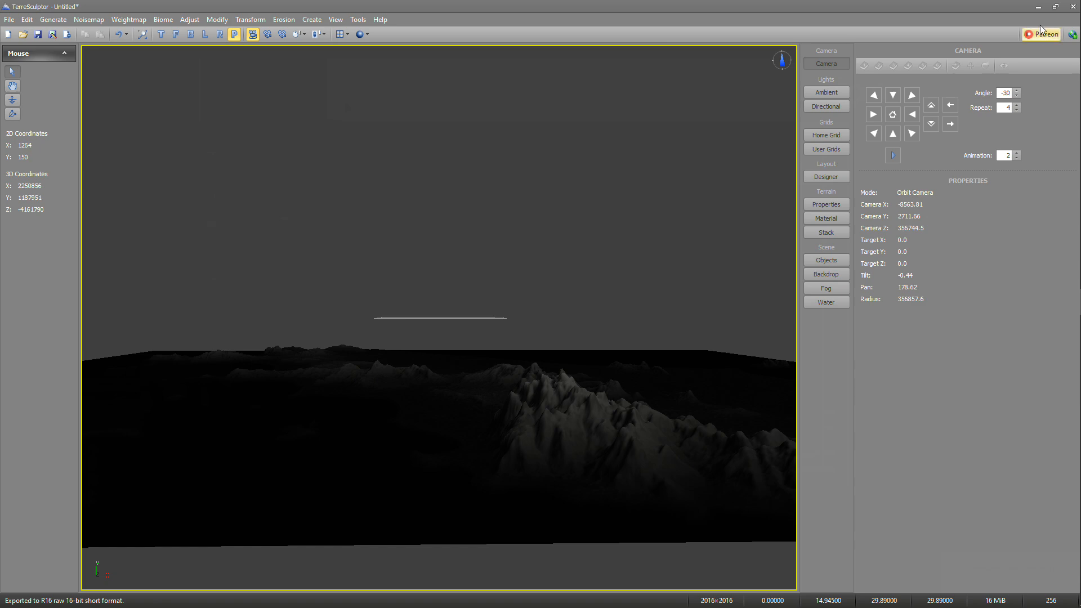
Step: Minimize TerreSculptor and switch to the Unreal Editor with the SquadGame project
{"action": "left_click", "coordinate": [1038, 6]}
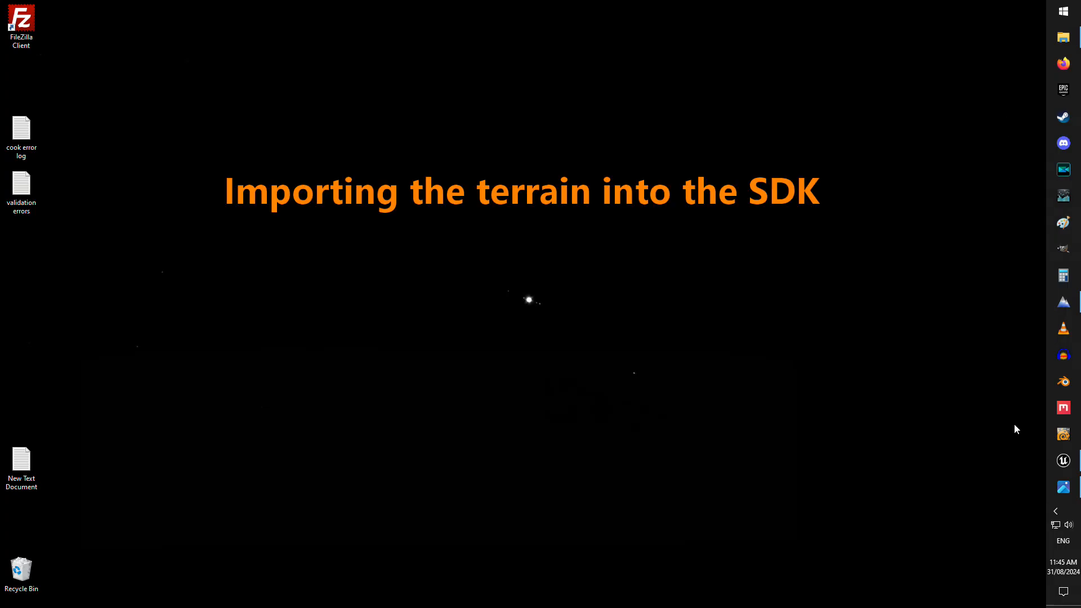
{"action": "left_click", "coordinate": [1063, 461]}
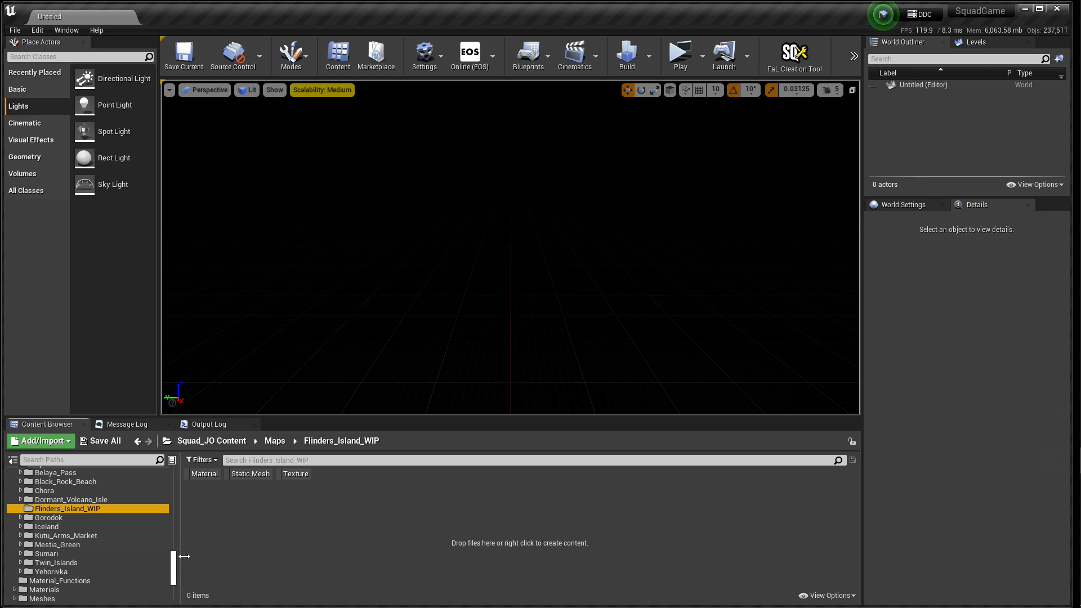
Step: Switch to the Landscape editing mode and widen the New Landscape settings so the full fields show
{"action": "scroll", "coordinate": [89, 552], "scroll_direction": "up", "scroll_amount": 8}
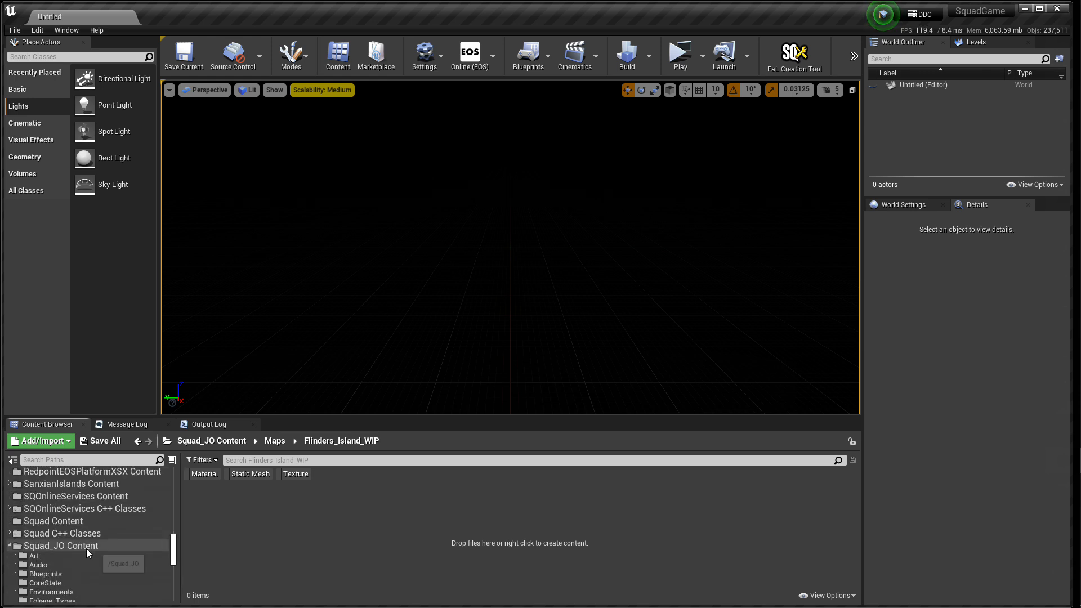
{"action": "scroll", "coordinate": [73, 541], "scroll_direction": "down", "scroll_amount": 7}
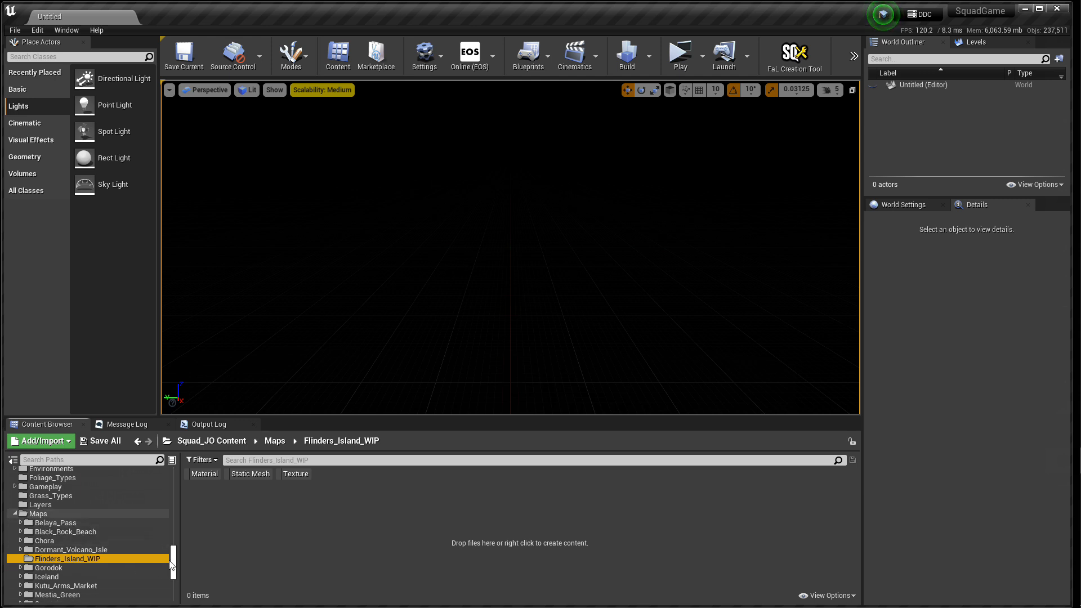
{"action": "left_click_drag", "start_coordinate": [173, 557], "coordinate": [174, 559]}
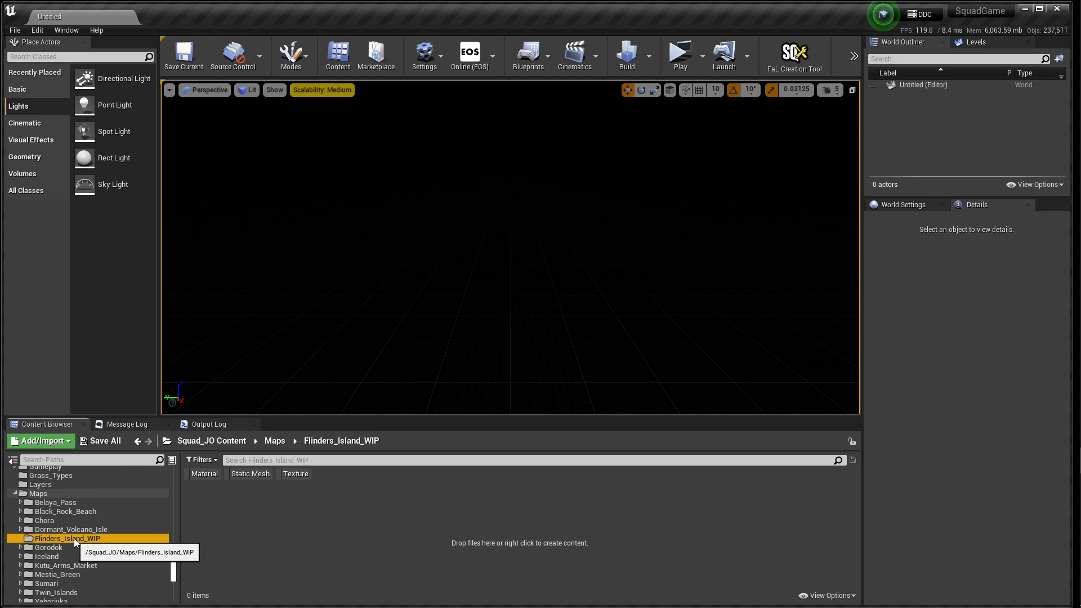
{"action": "left_click", "coordinate": [293, 60]}
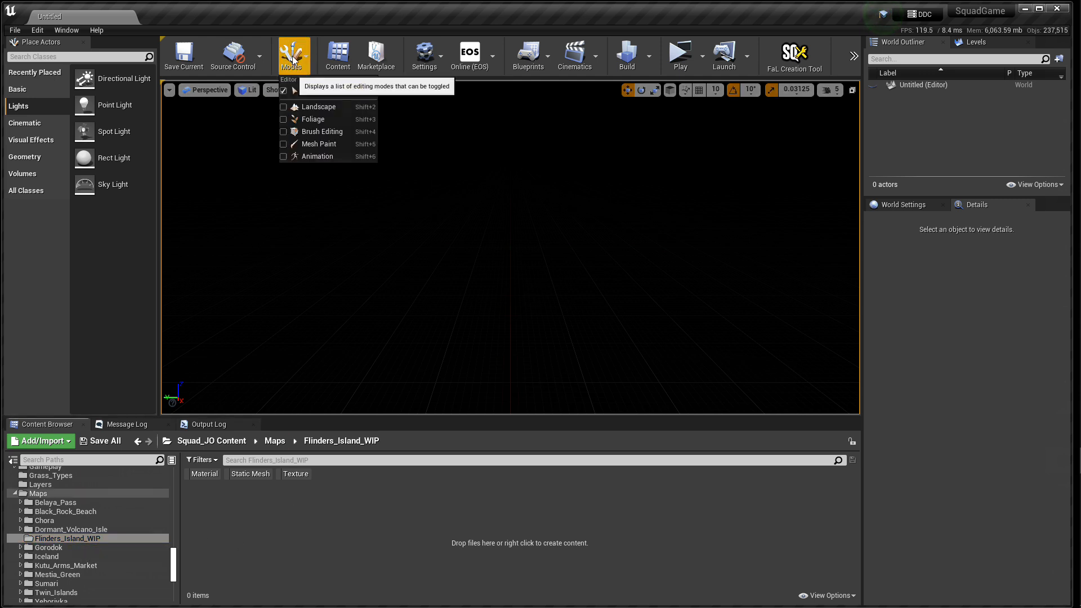
{"action": "left_click", "coordinate": [307, 107]}
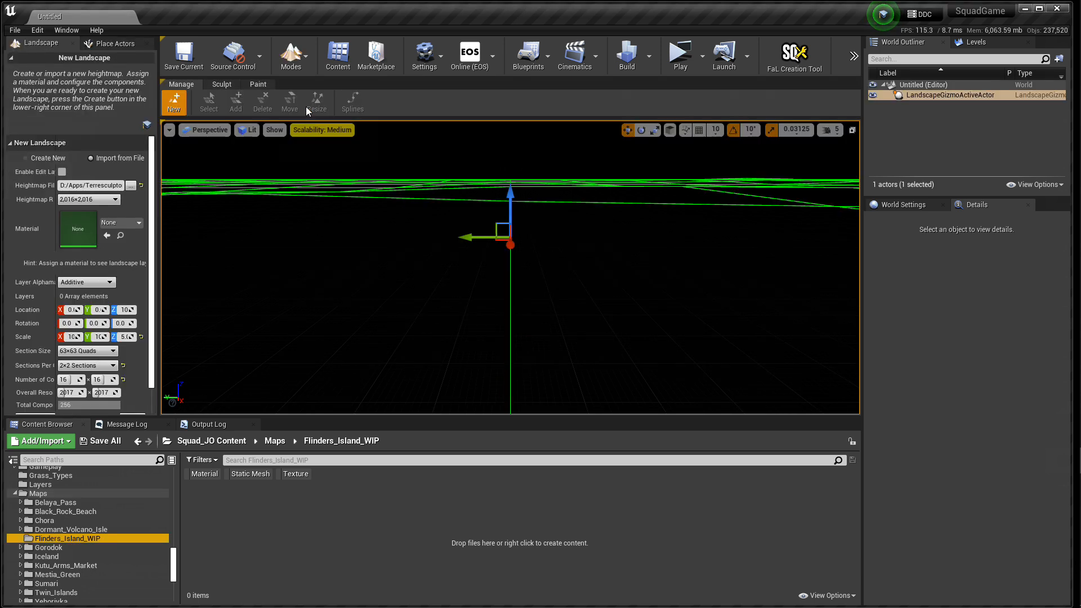
{"action": "left_click_drag", "start_coordinate": [159, 241], "coordinate": [219, 243]}
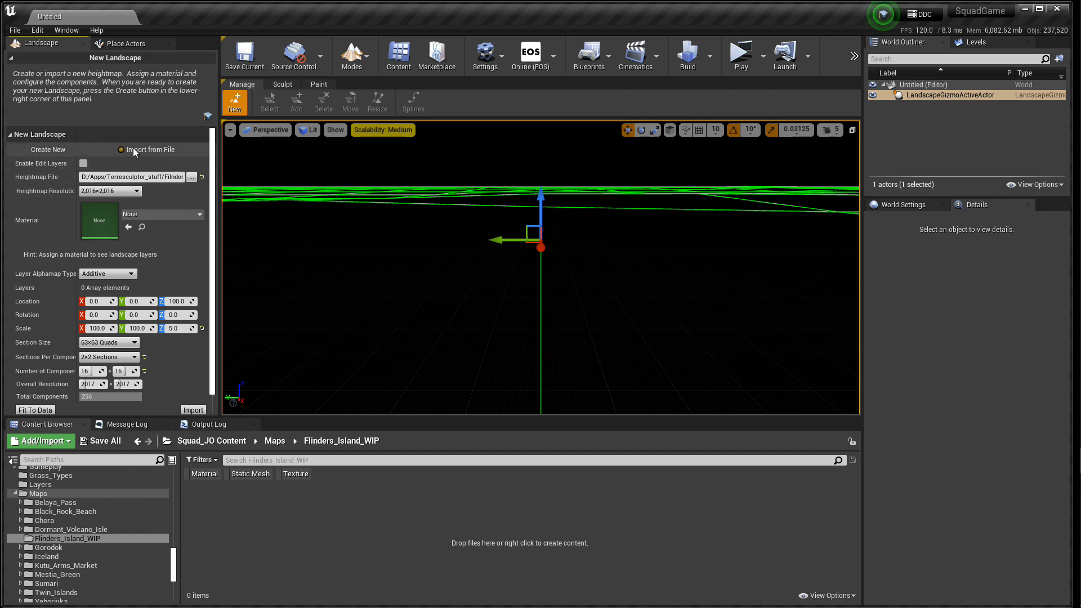
Step: Choose FlindersIsland_HM from the Flinders_Island folder as the heightmap file for the new landscape
{"action": "left_click", "coordinate": [192, 177]}
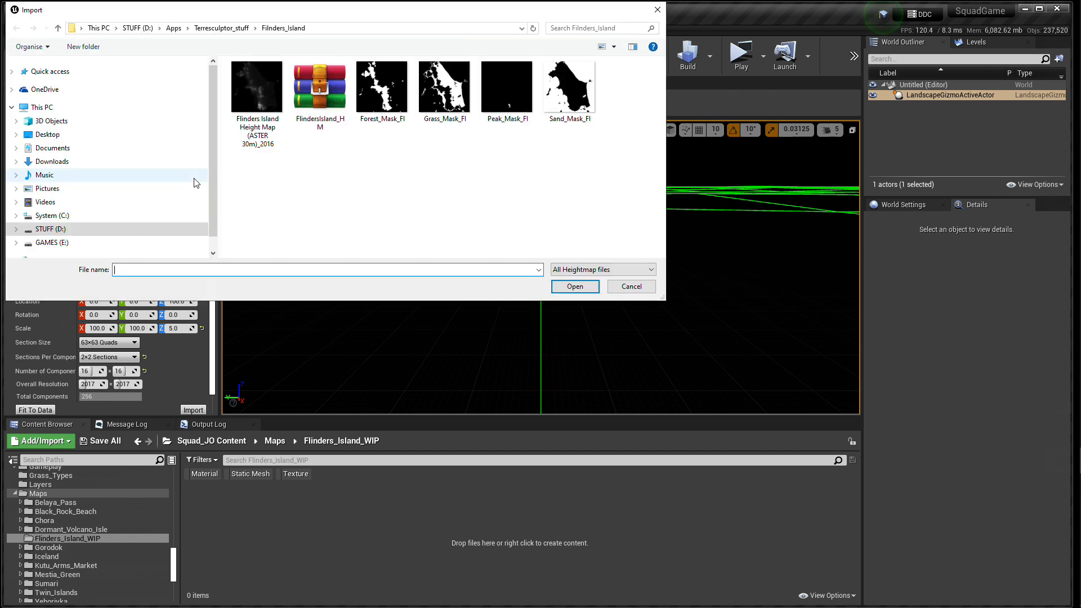
{"action": "left_click", "coordinate": [325, 126]}
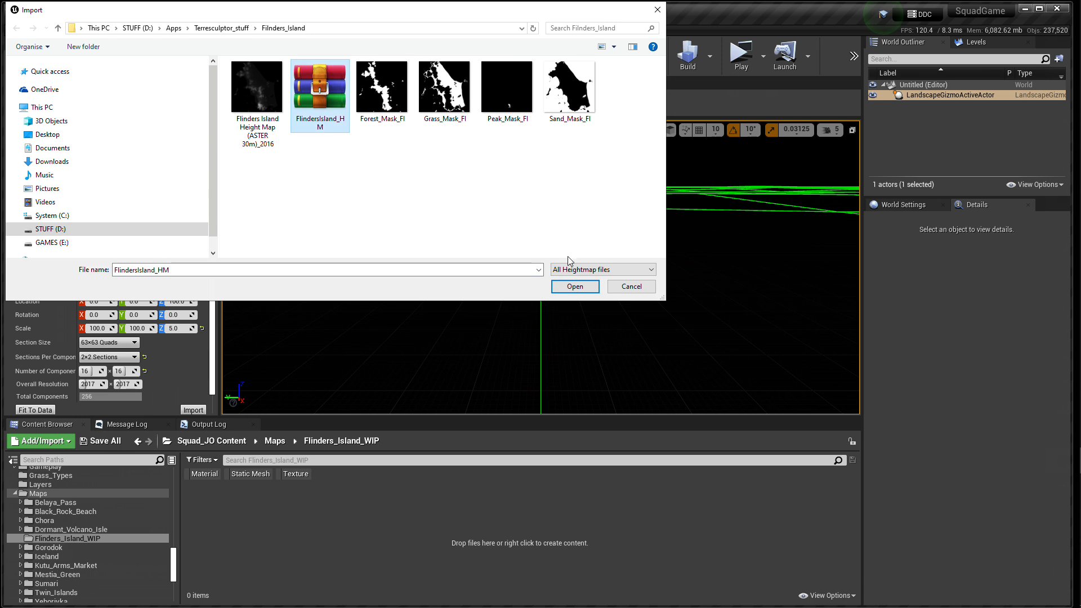
{"action": "left_click", "coordinate": [573, 288]}
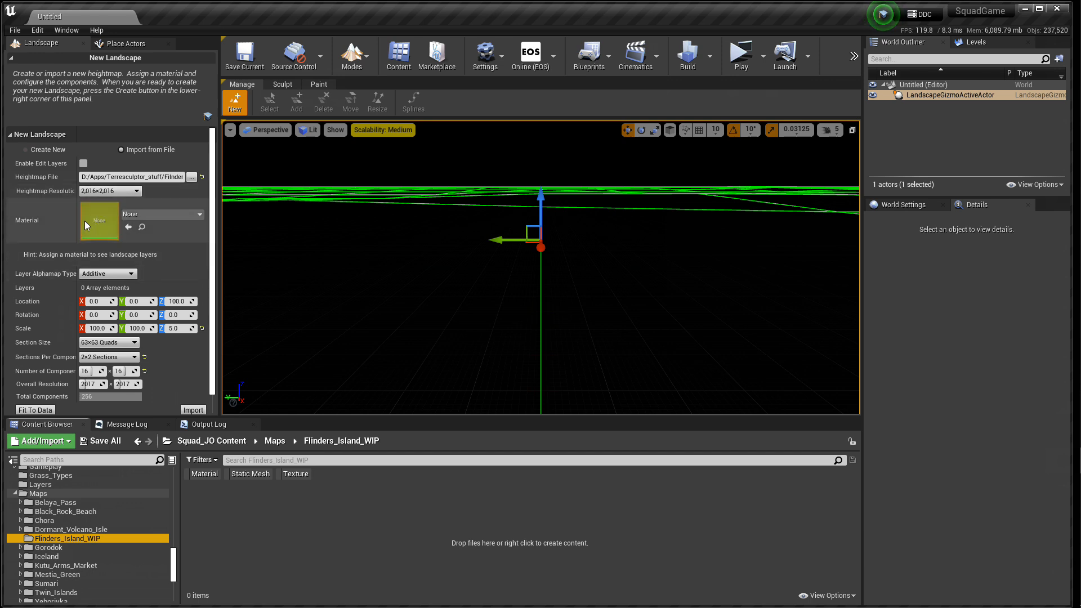
Step: Try importing the landscape with a Z scale of 20, look over the terrain, and undo the import
{"action": "scroll", "coordinate": [173, 274], "scroll_direction": "down", "scroll_amount": 1}
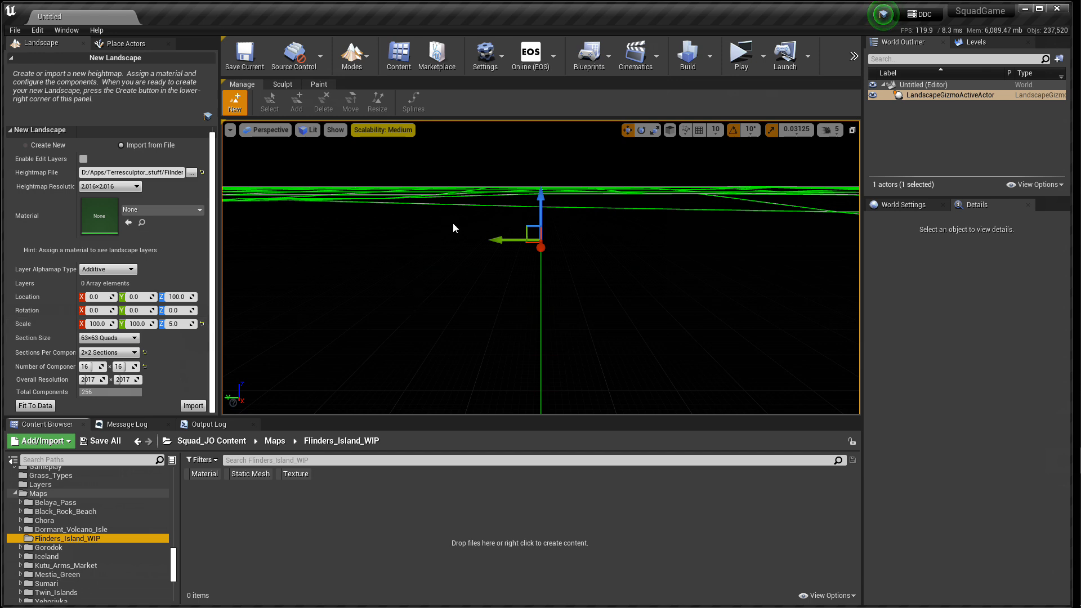
{"action": "left_click", "coordinate": [185, 325]}
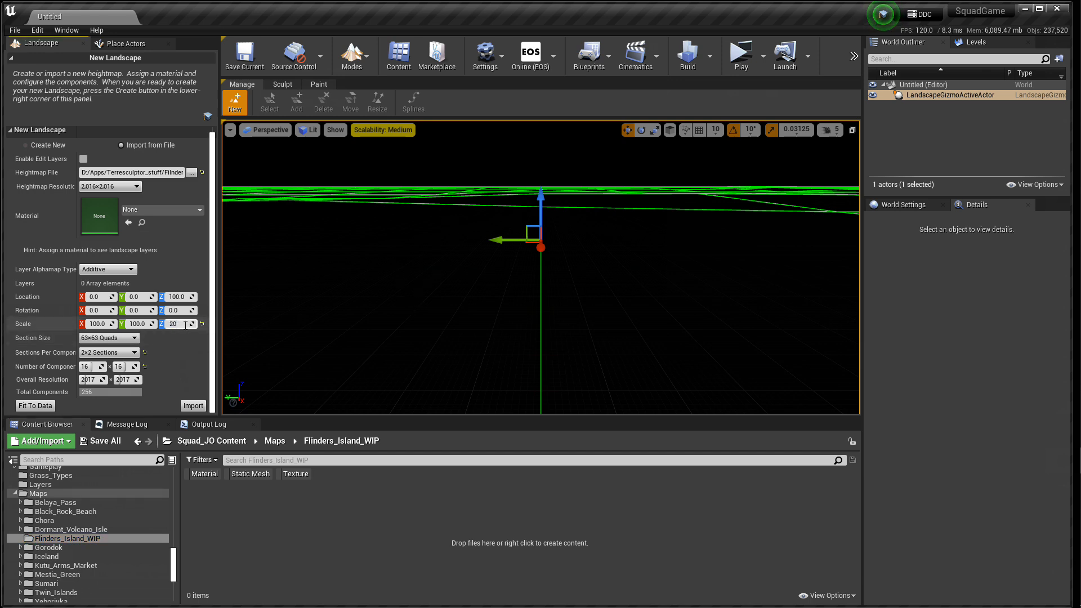
{"action": "type", "text": "20"}
{"action": "key", "text": "Return"}
{"action": "left_click", "coordinate": [193, 405]}
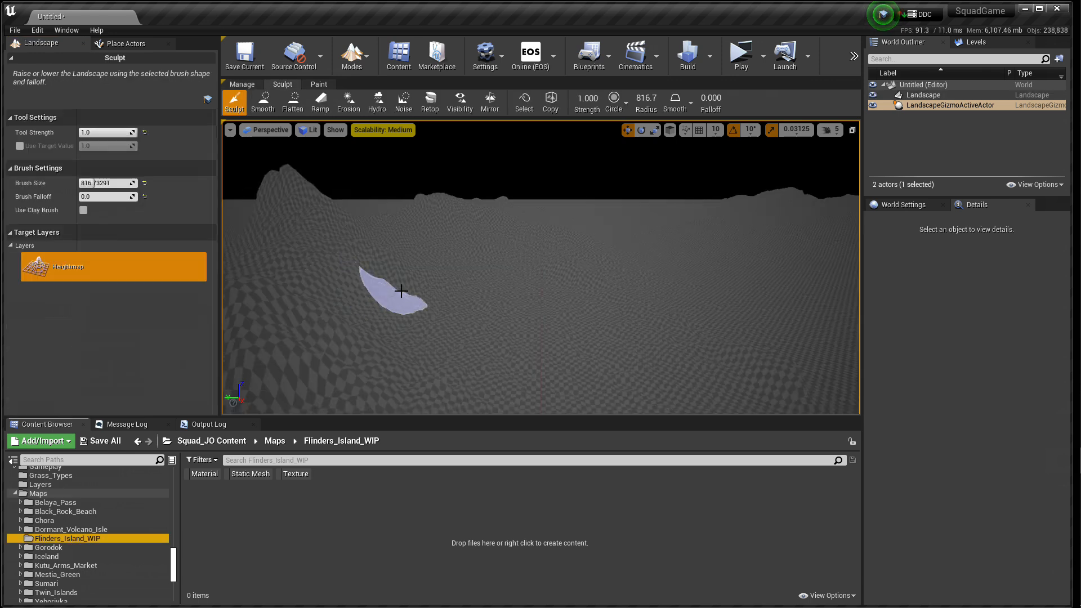
{"action": "key", "text": "w"}
{"action": "right_click_drag", "start_coordinate": [541, 267], "coordinate": [501, 298]}
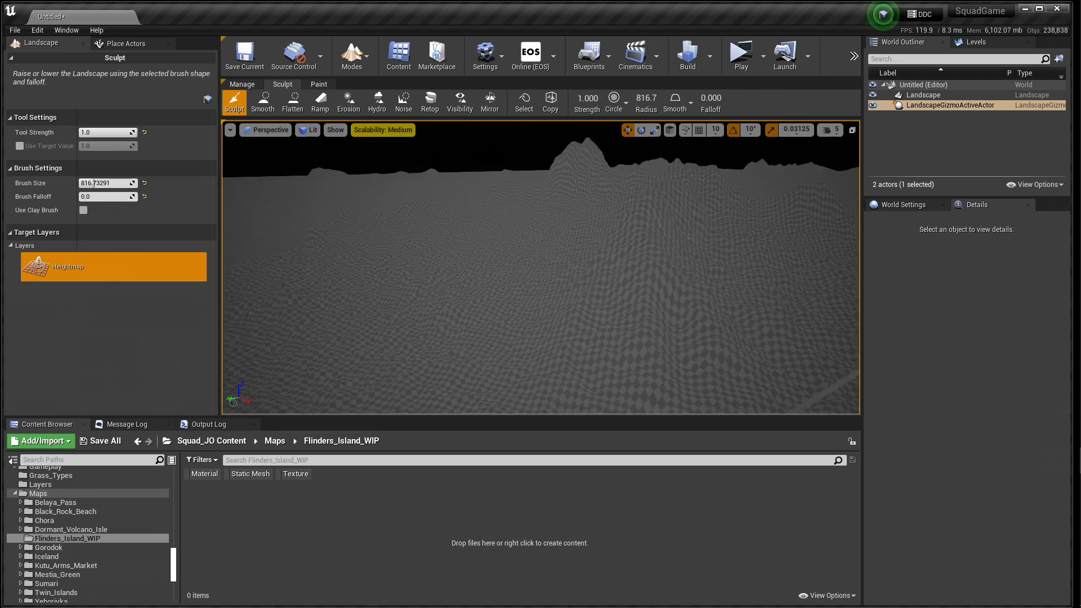
{"action": "left_click", "coordinate": [38, 30]}
{"action": "left_click", "coordinate": [54, 50]}
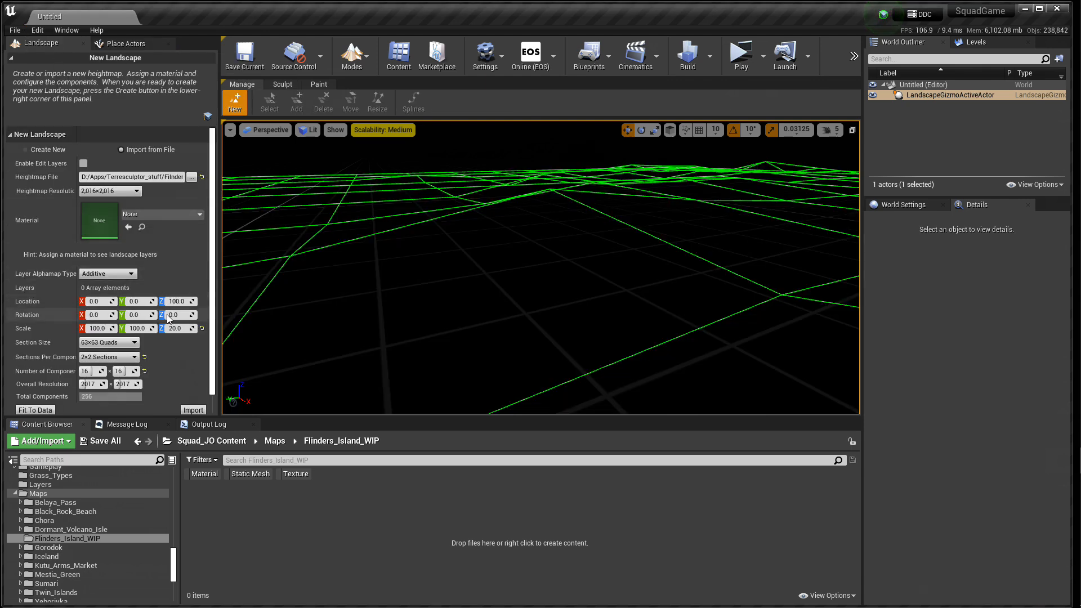
Step: Try importing the landscape with a Z scale of 10, inspect its hills, and undo the import
{"action": "left_click", "coordinate": [188, 330]}
{"action": "type", "text": "10"}
{"action": "key", "text": "Return"}
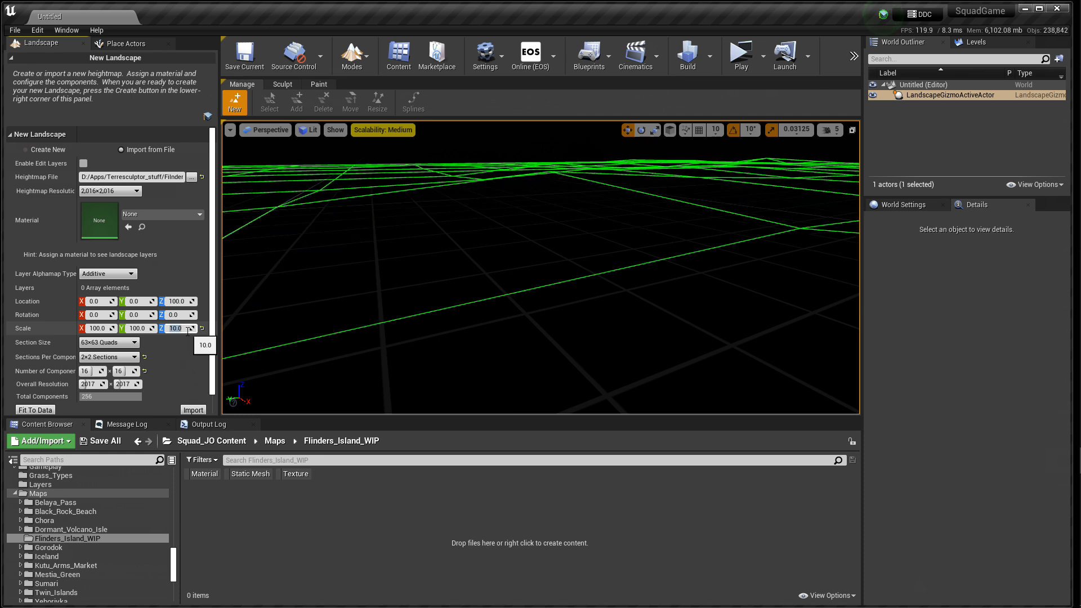
{"action": "left_click", "coordinate": [193, 410]}
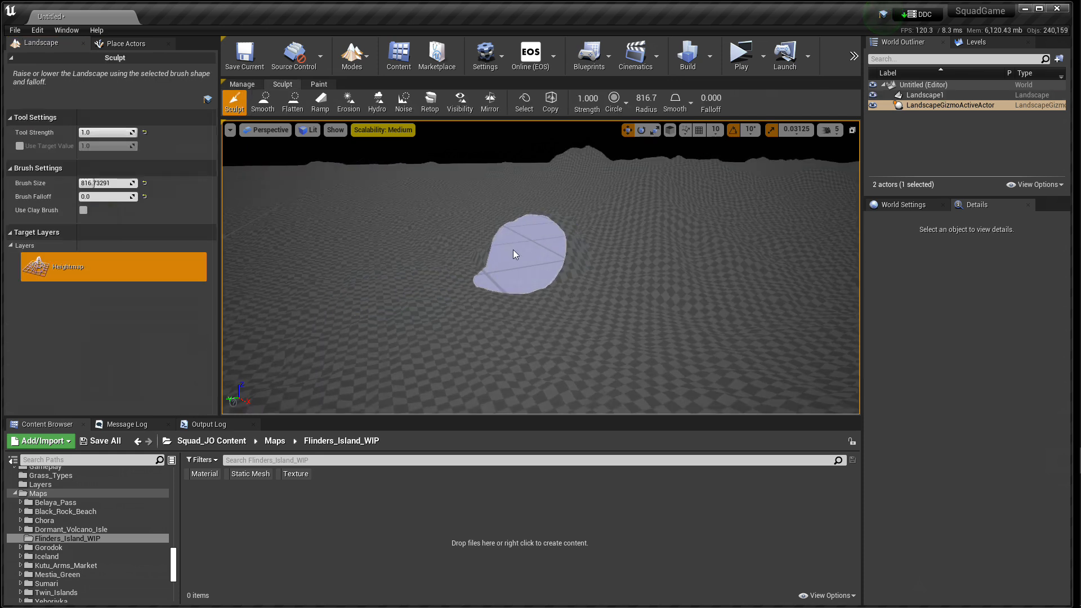
{"action": "mouse_move", "coordinate": [513, 254]}
{"action": "right_mouse_down"}
{"action": "mouse_move", "coordinate": [513, 214]}
{"action": "mouse_move", "coordinate": [526, 193]}
{"action": "right_mouse_up"}
{"action": "key", "text": "w"}
{"action": "mouse_move", "coordinate": [540, 268]}
{"action": "right_mouse_down"}
{"action": "mouse_move", "coordinate": [450, 296]}
{"action": "mouse_move", "coordinate": [349, 288]}
{"action": "mouse_move", "coordinate": [457, 293]}
{"action": "mouse_move", "coordinate": [413, 291]}
{"action": "mouse_move", "coordinate": [499, 251]}
{"action": "right_mouse_up"}
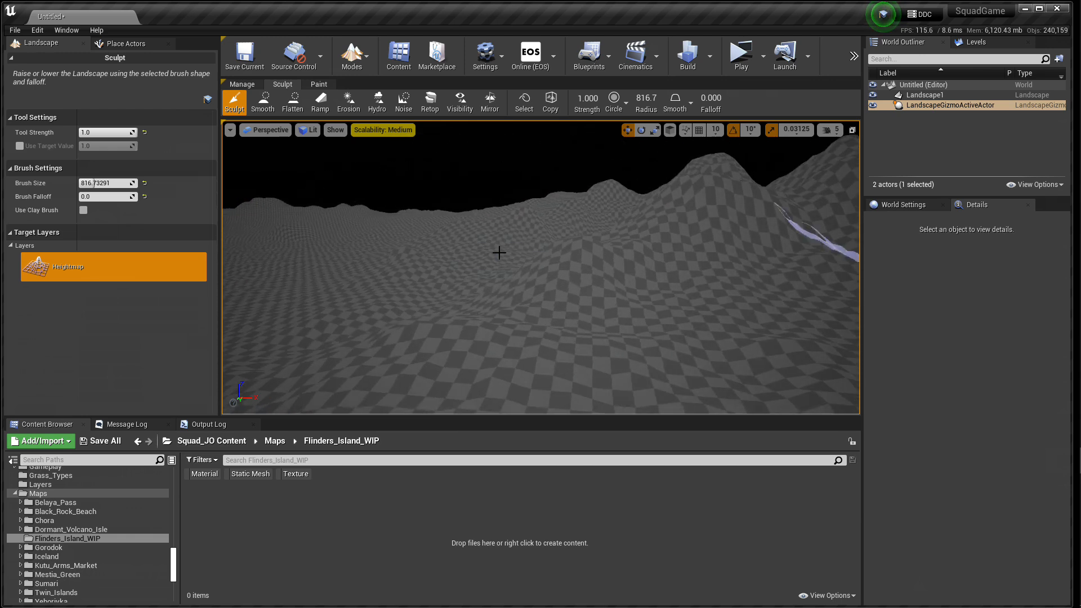
{"action": "left_click", "coordinate": [38, 33]}
{"action": "left_click", "coordinate": [59, 53]}
{"action": "left_click", "coordinate": [39, 31]}
{"action": "left_click", "coordinate": [58, 52]}
Step: Import the landscape from the heightmap with a Z scale of 5 and look over the resulting terrain
{"action": "left_click", "coordinate": [181, 330]}
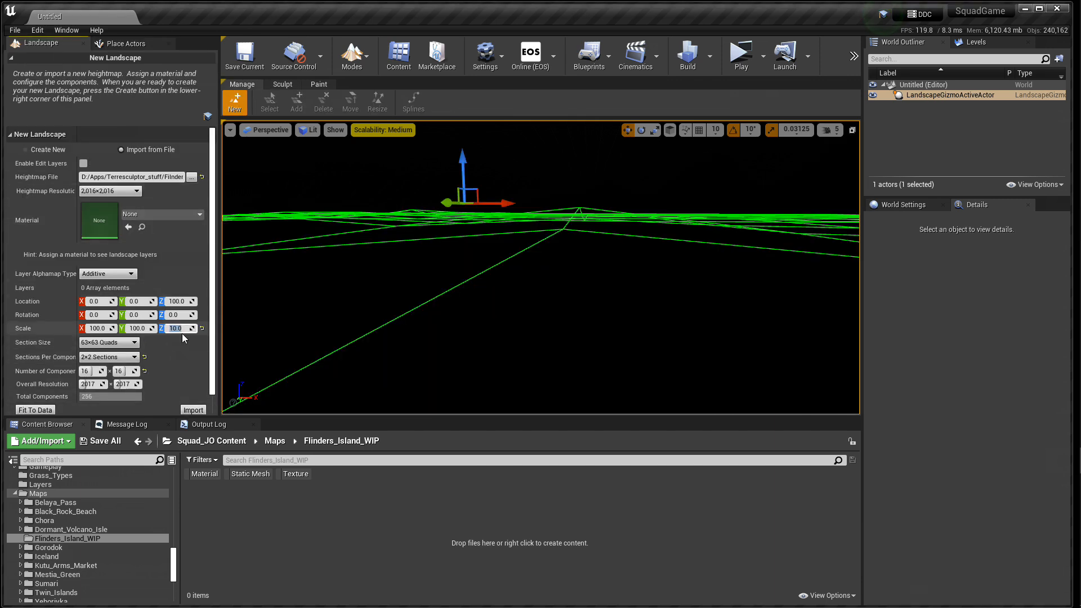
{"action": "type", "text": "5"}
{"action": "key", "text": "Return"}
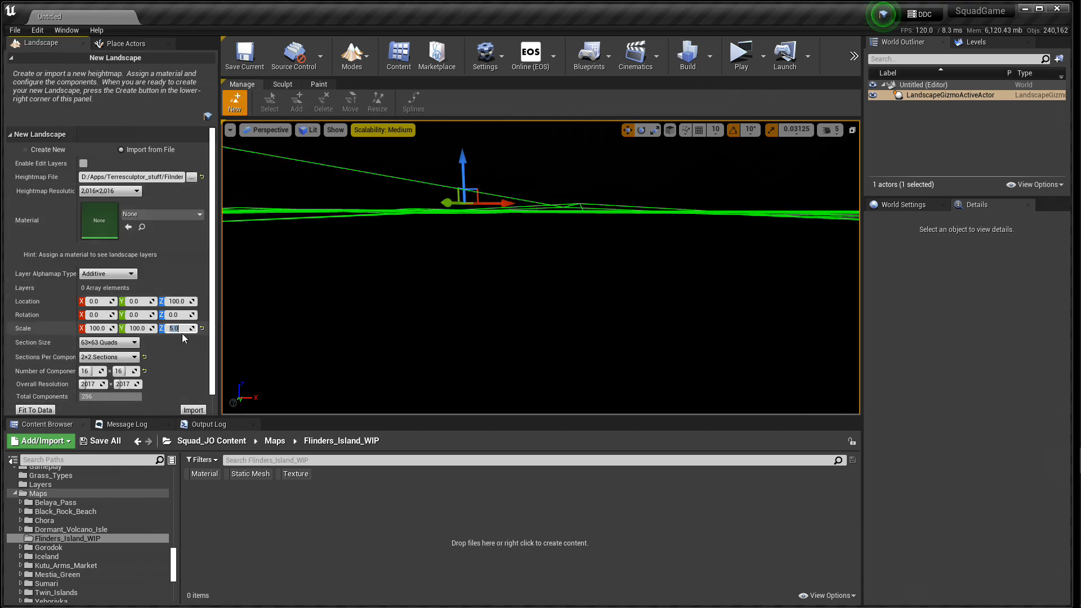
{"action": "left_click", "coordinate": [192, 411]}
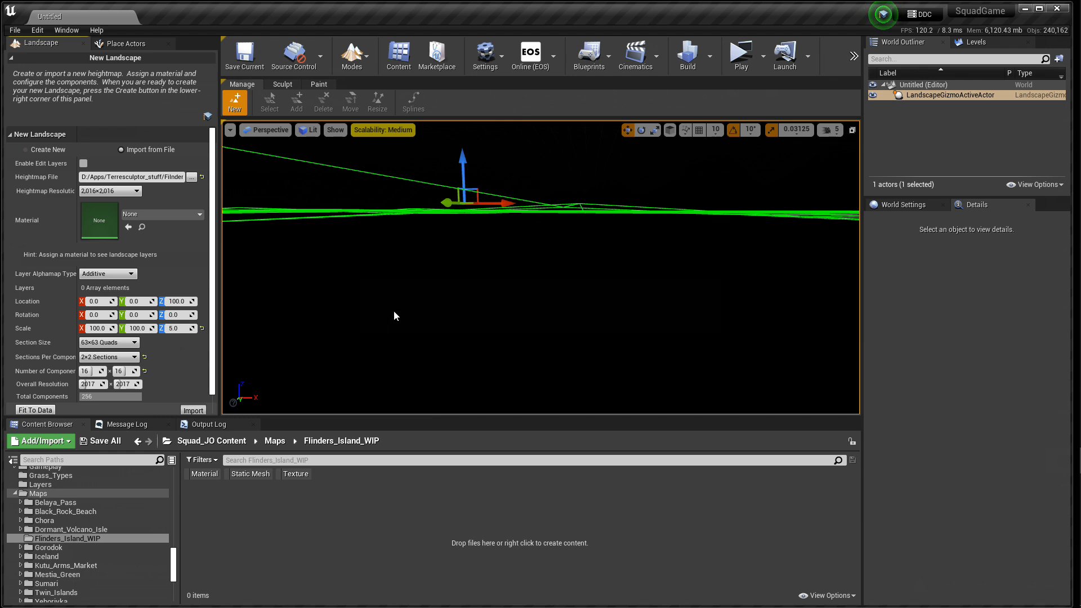
{"action": "key", "text": "w"}
{"action": "mouse_move", "coordinate": [540, 267]}
{"action": "right_mouse_down"}
{"action": "mouse_move", "coordinate": [602, 270]}
{"action": "mouse_move", "coordinate": [569, 288]}
{"action": "mouse_move", "coordinate": [580, 270]}
{"action": "mouse_move", "coordinate": [698, 287]}
{"action": "mouse_move", "coordinate": [814, 273]}
{"action": "mouse_move", "coordinate": [516, 251]}
{"action": "mouse_move", "coordinate": [530, 238]}
{"action": "mouse_move", "coordinate": [551, 245]}
{"action": "mouse_move", "coordinate": [504, 275]}
{"action": "mouse_move", "coordinate": [442, 290]}
{"action": "mouse_move", "coordinate": [518, 265]}
{"action": "mouse_move", "coordinate": [406, 260]}
{"action": "mouse_move", "coordinate": [429, 282]}
{"action": "mouse_move", "coordinate": [429, 299]}
{"action": "right_mouse_up"}
{"action": "key", "text": "w"}
{"action": "key", "text": "w"}
{"action": "key", "text": "w"}
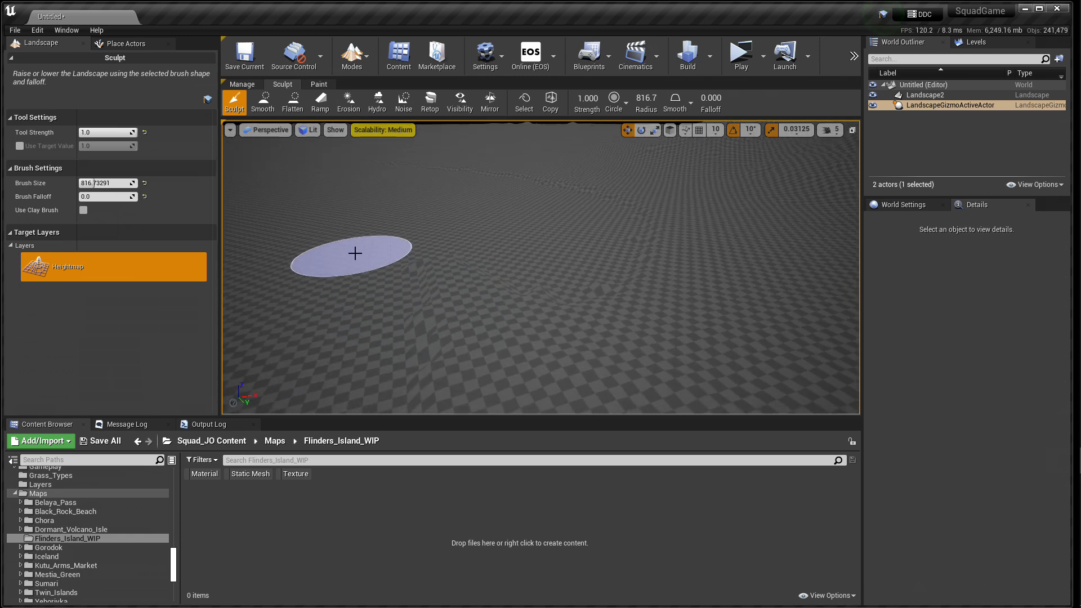
{"action": "mouse_move", "coordinate": [363, 327]}
{"action": "right_mouse_down"}
{"action": "mouse_move", "coordinate": [360, 287]}
{"action": "mouse_move", "coordinate": [363, 326]}
{"action": "right_mouse_up"}
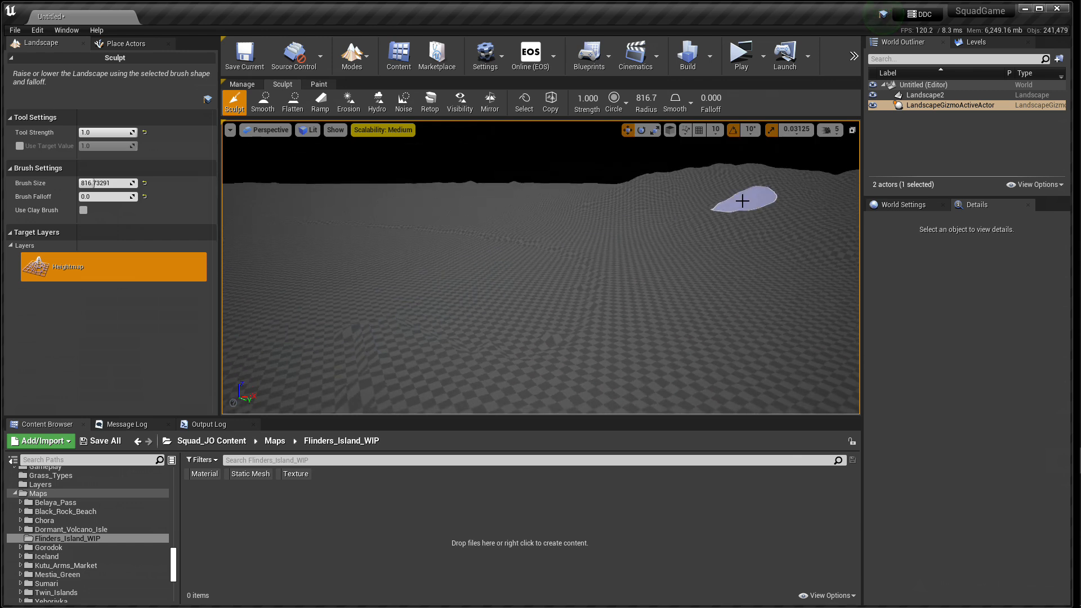
Step: Select the imported landscape to show its details, glance at the landscape management tools, and return to sculpting
{"action": "left_click", "coordinate": [918, 96]}
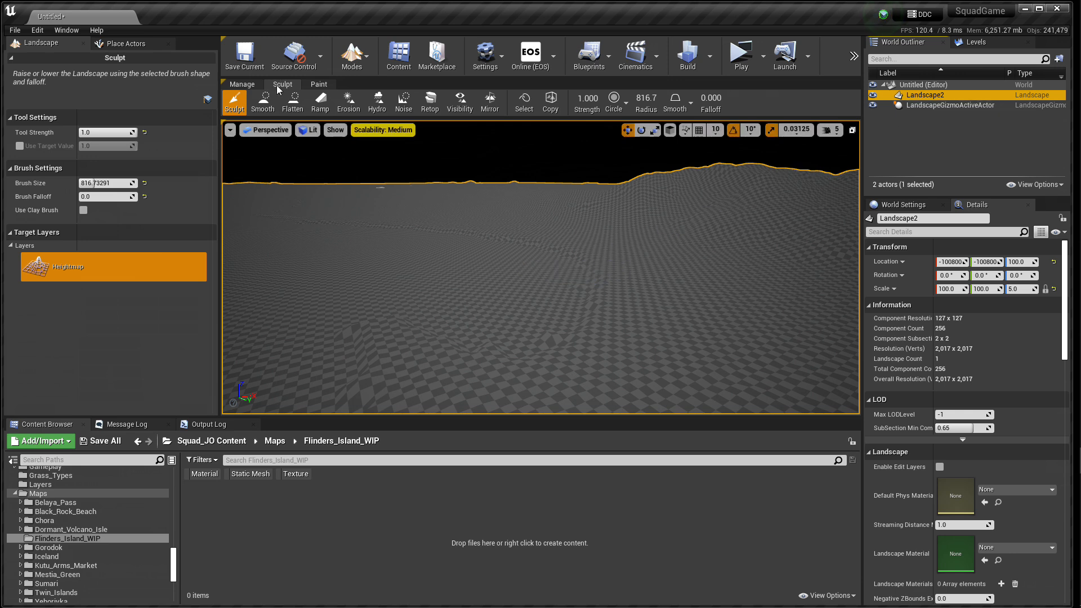
{"action": "left_click", "coordinate": [248, 86]}
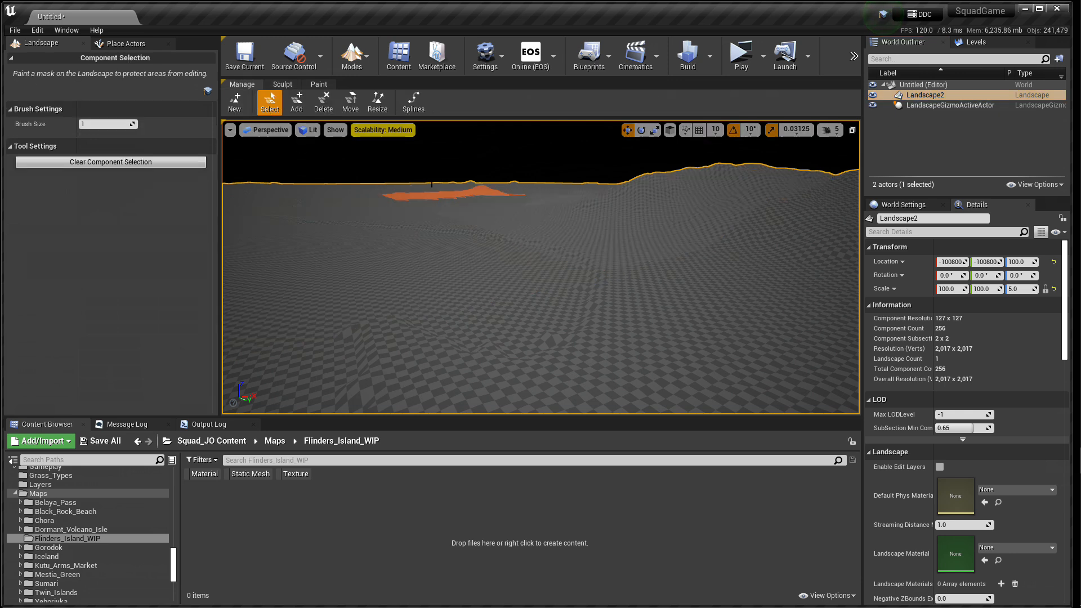
{"action": "left_click", "coordinate": [275, 83]}
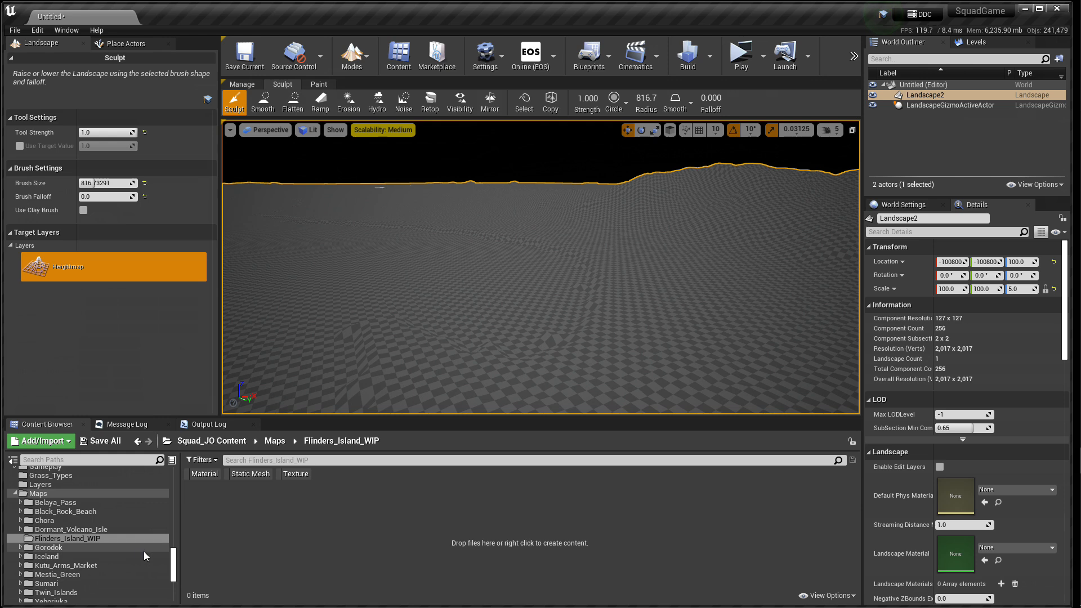
Step: Duplicate M_JO_Terrain_Master in the Squad_JO Materials folder and name the copy M_JO_FI_Terrain_Master
{"action": "left_click_drag", "start_coordinate": [174, 562], "coordinate": [173, 570]}
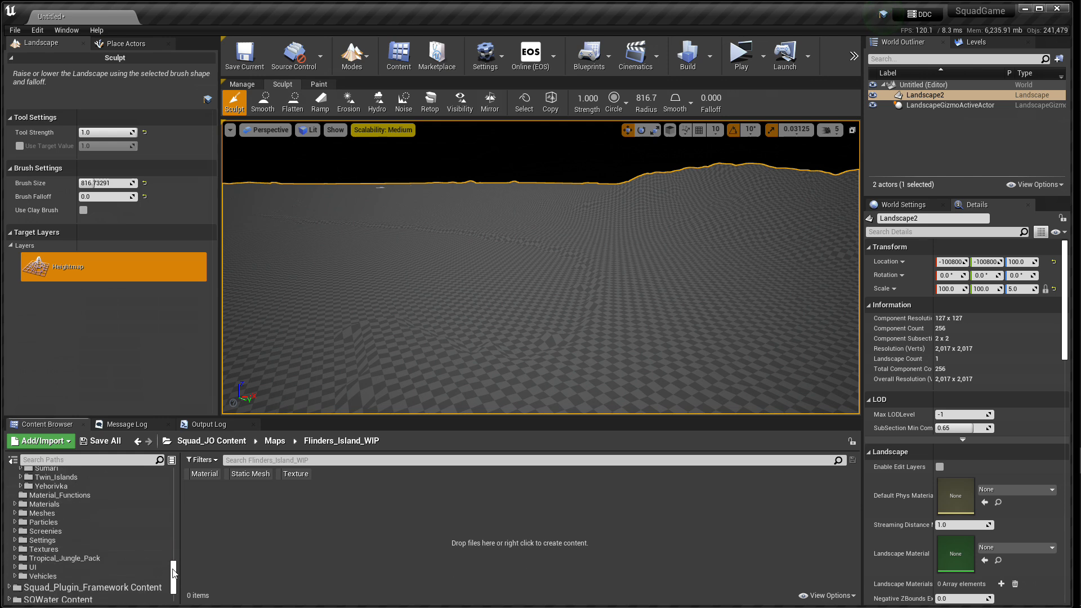
{"action": "left_click", "coordinate": [44, 505]}
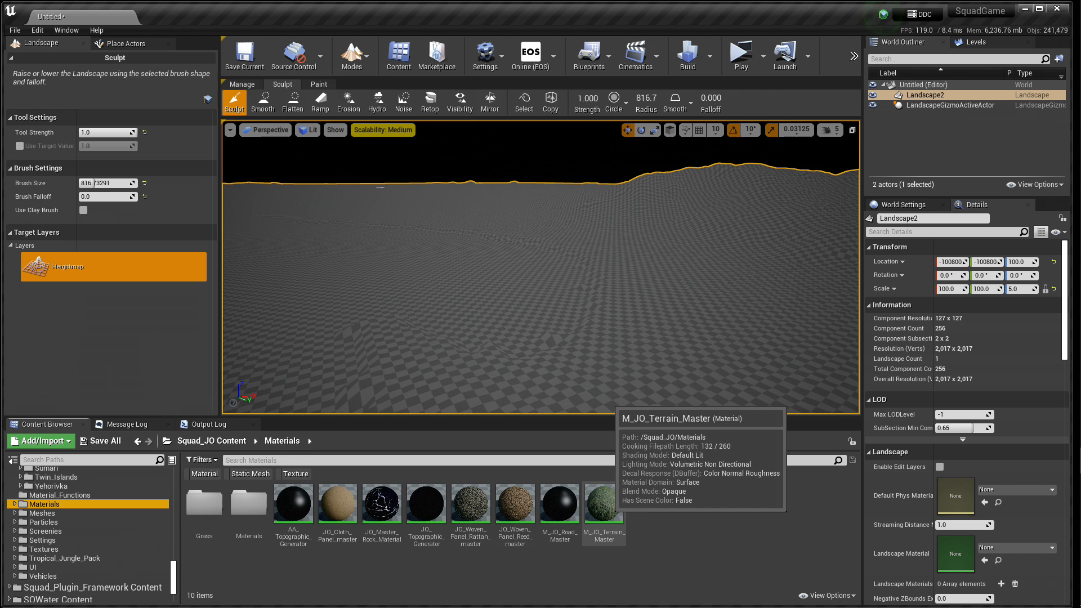
{"action": "right_click", "coordinate": [607, 504]}
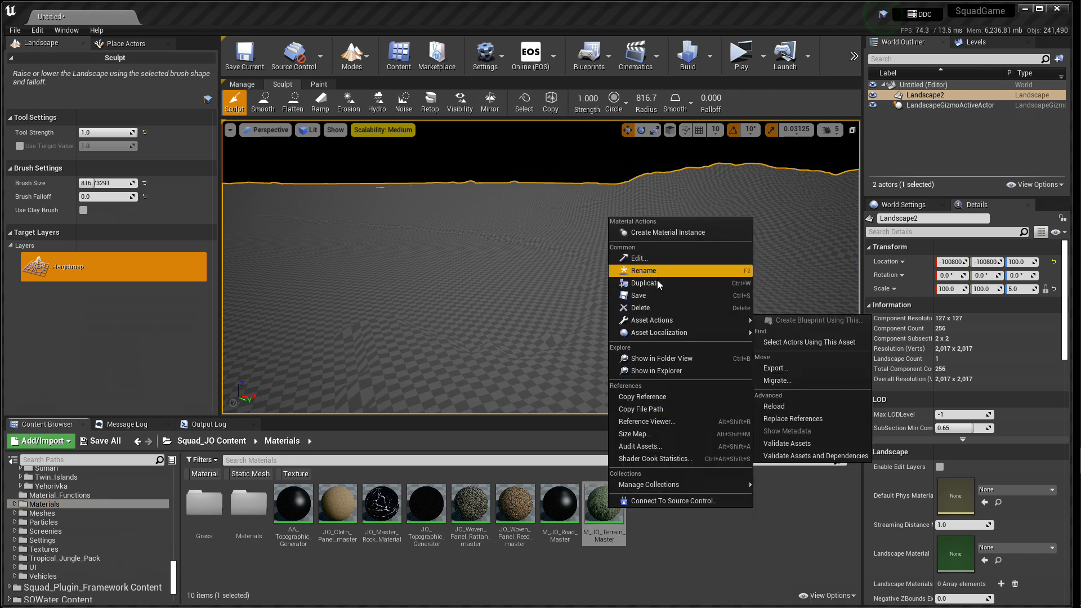
{"action": "left_click", "coordinate": [641, 284]}
{"action": "key", "text": "BackSpace"}
{"action": "key", "text": "Home"}
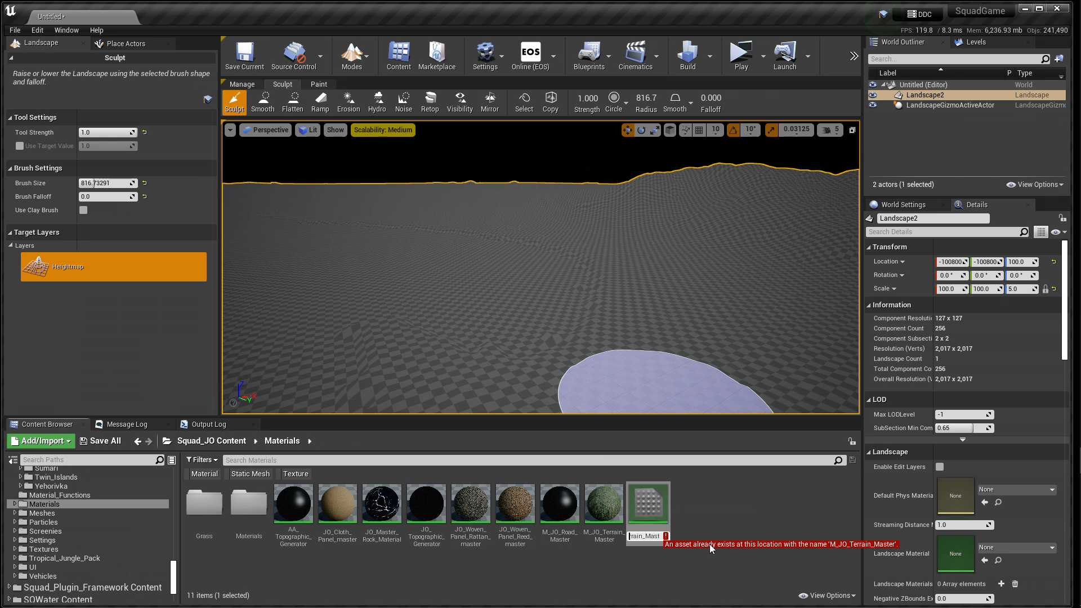
{"action": "key", "text": "Right"}
{"action": "key", "text": "Right"}
{"action": "key", "text": "Right"}
{"action": "key", "text": "Right"}
{"action": "key", "text": "Right"}
{"action": "type", "text": "Fl_"}
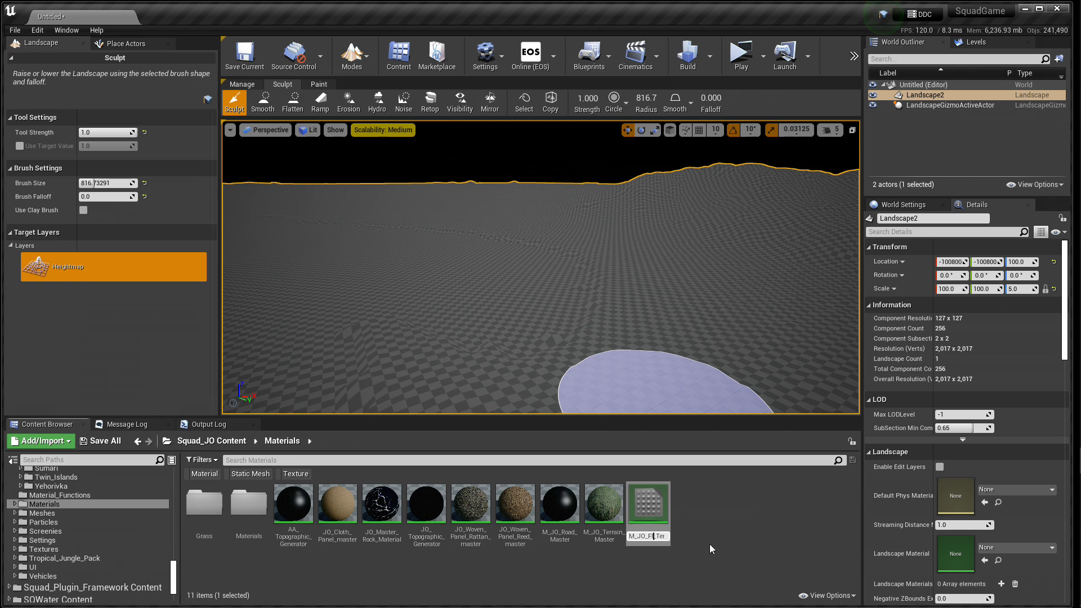
{"action": "key", "text": "Return"}
Step: Move M_JO_FI_Terrain_Master into the Flinders_Island_WIP maps folder and open that folder
{"action": "scroll", "coordinate": [105, 540], "scroll_direction": "up", "scroll_amount": 3}
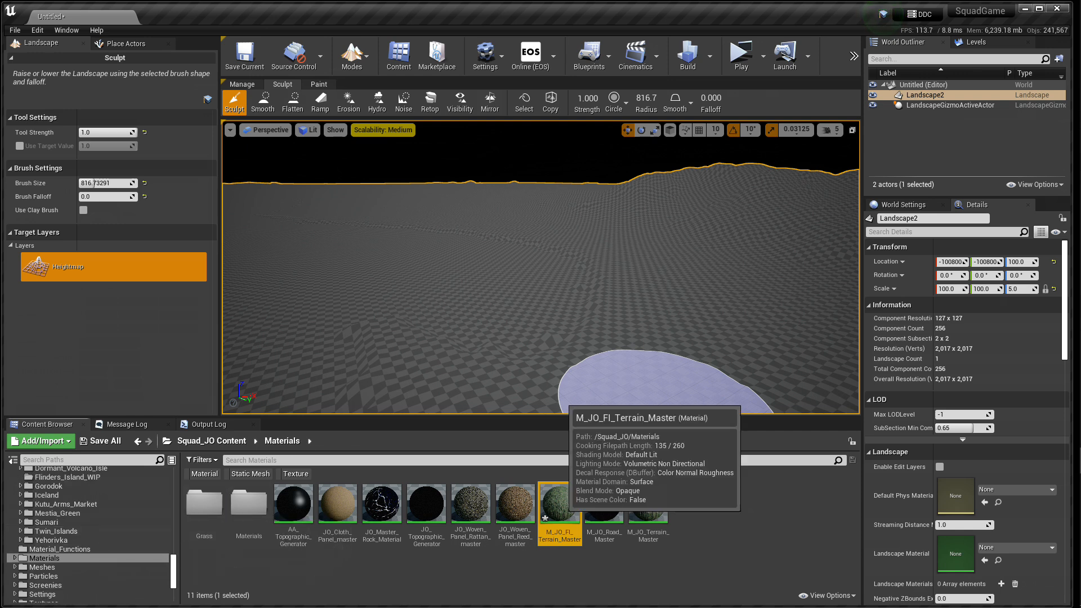
{"action": "left_click_drag", "start_coordinate": [559, 504], "coordinate": [82, 485]}
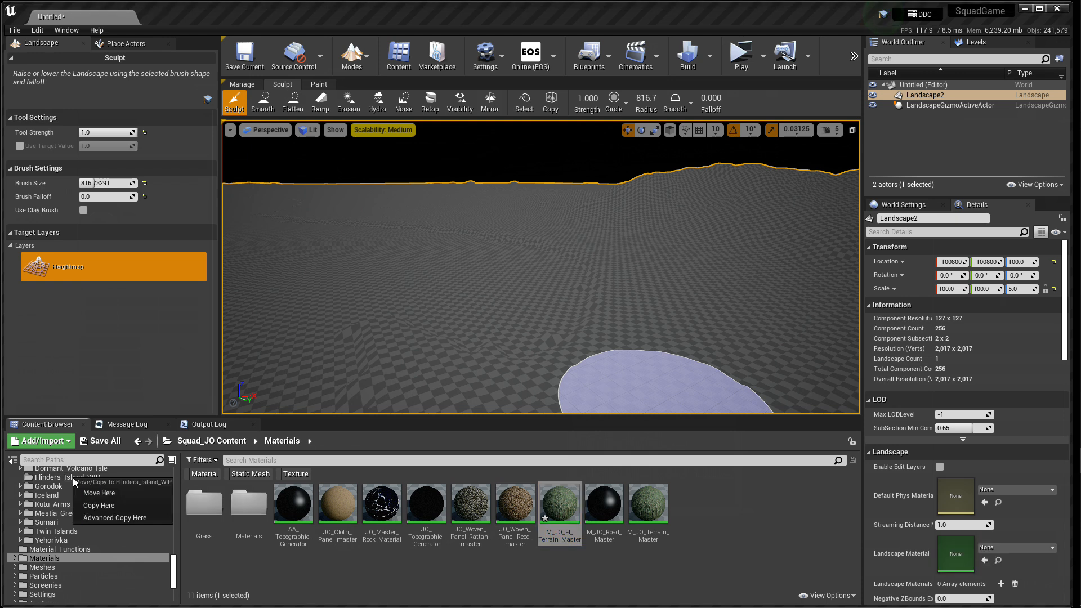
{"action": "left_click", "coordinate": [88, 491]}
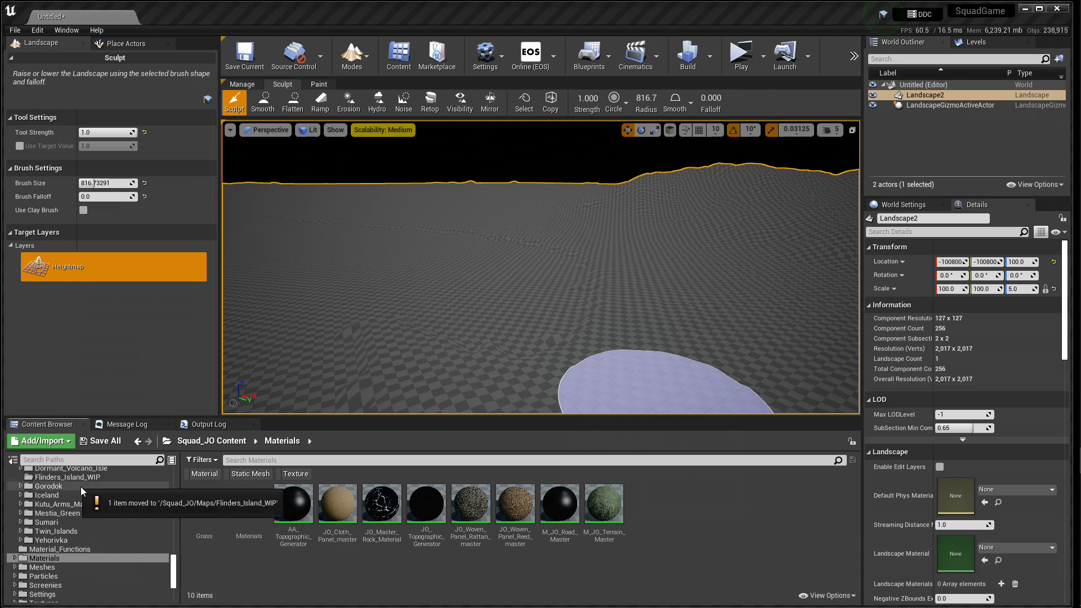
{"action": "left_click", "coordinate": [68, 477]}
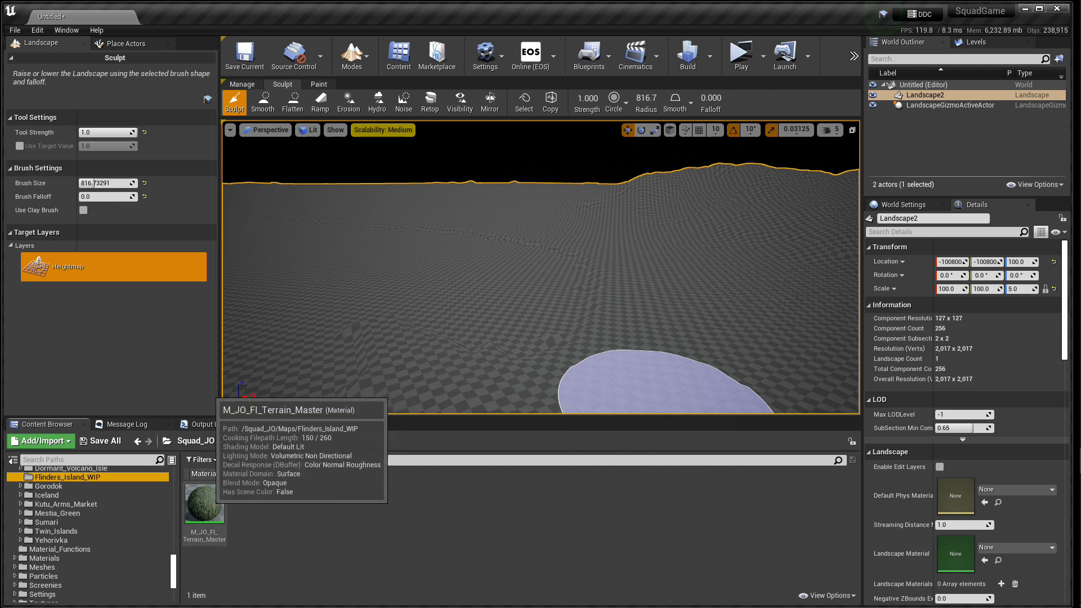
Step: Create a material instance from M_JO_FI_Terrain_Master and keep the name M_JO_FI_Terrain_Master_Inst
{"action": "right_click", "coordinate": [204, 501]}
{"action": "left_click", "coordinate": [268, 225]}
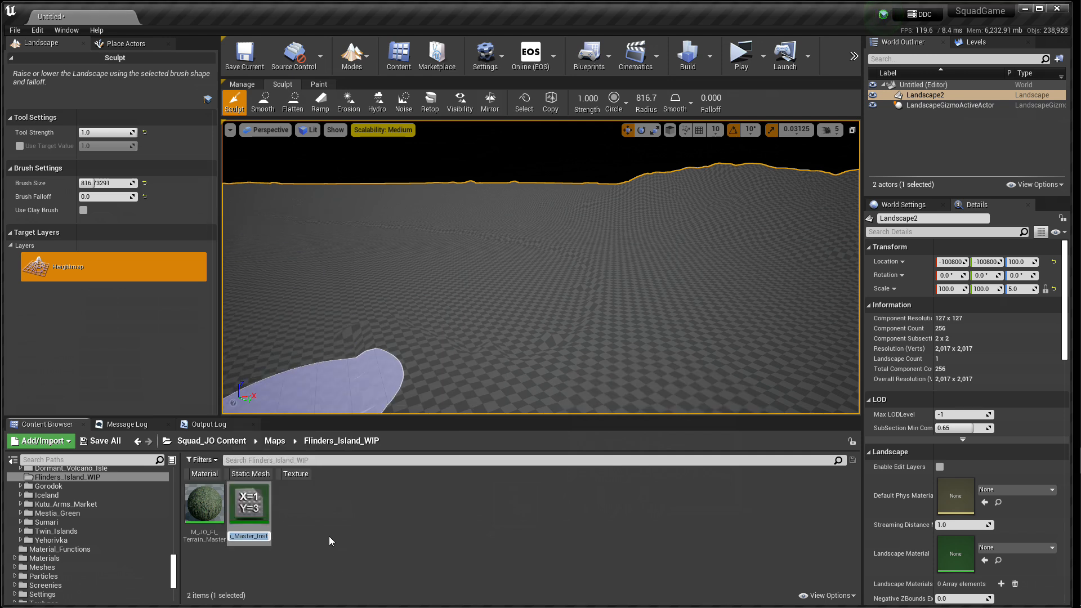
{"action": "left_click", "coordinate": [336, 560]}
{"action": "left_click", "coordinate": [335, 561]}
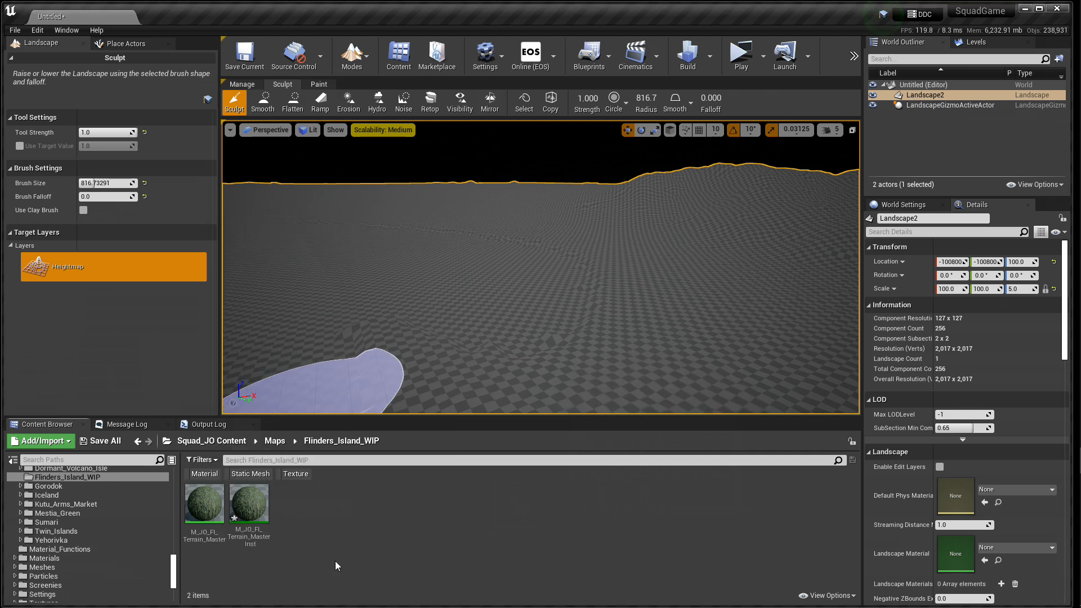
Step: Save the current level as FI_GEO under the Flinders_Island_WIP maps folder
{"action": "left_click", "coordinate": [15, 30]}
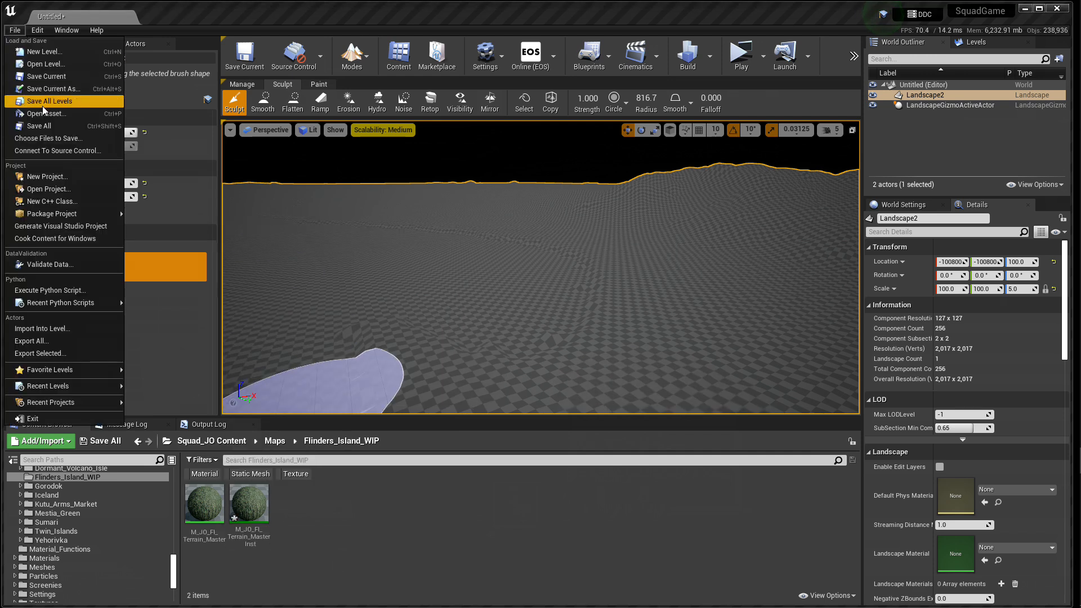
{"action": "left_click", "coordinate": [54, 91]}
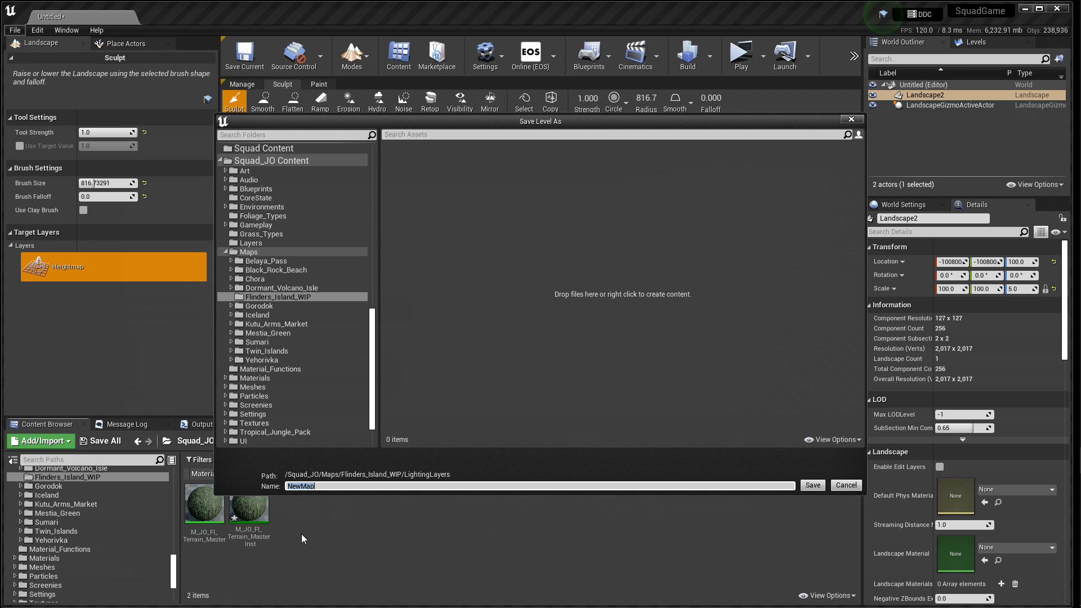
{"action": "type", "text": "Fl_GEO"}
{"action": "key", "text": "Return"}
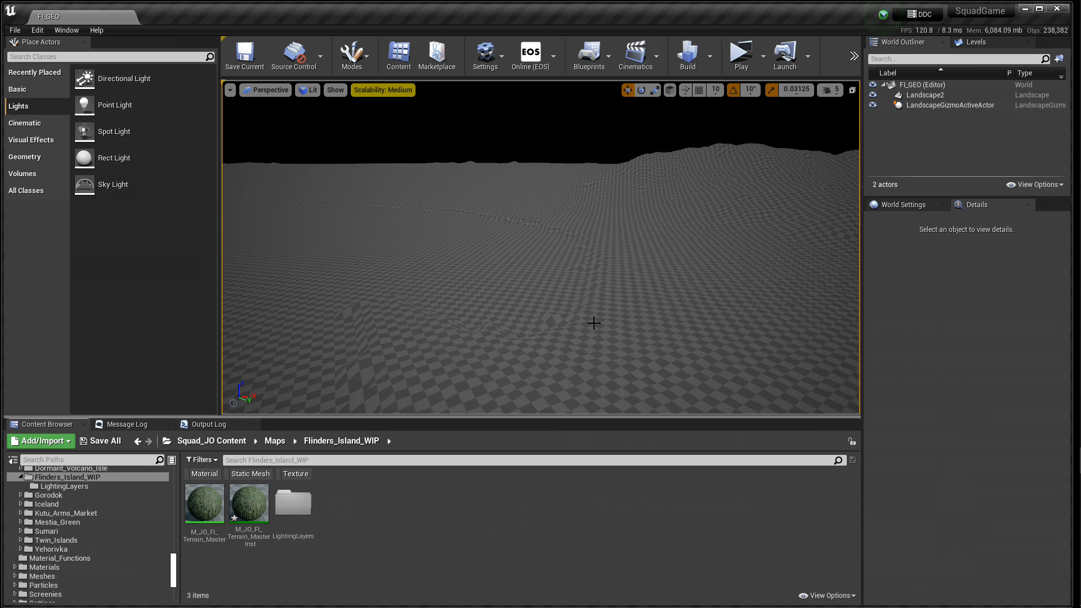
Step: Switch the viewport to the Unlit view mode and look across the landscape
{"action": "right_click_drag", "start_coordinate": [611, 292], "coordinate": [633, 294]}
{"action": "key", "text": "d"}
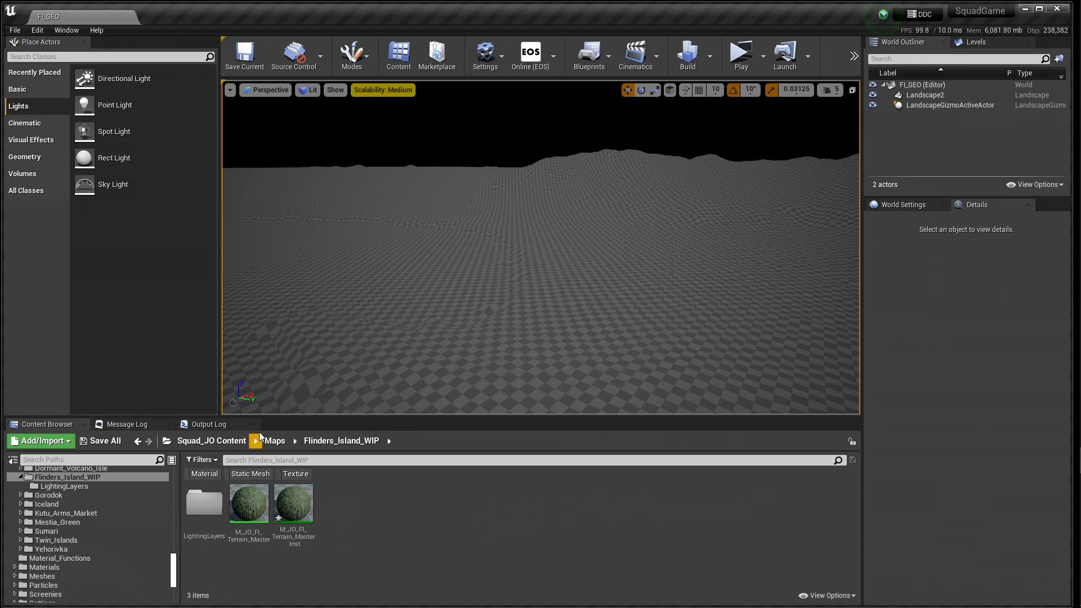
{"action": "left_click_drag", "start_coordinate": [21, 44], "coordinate": [20, 37]}
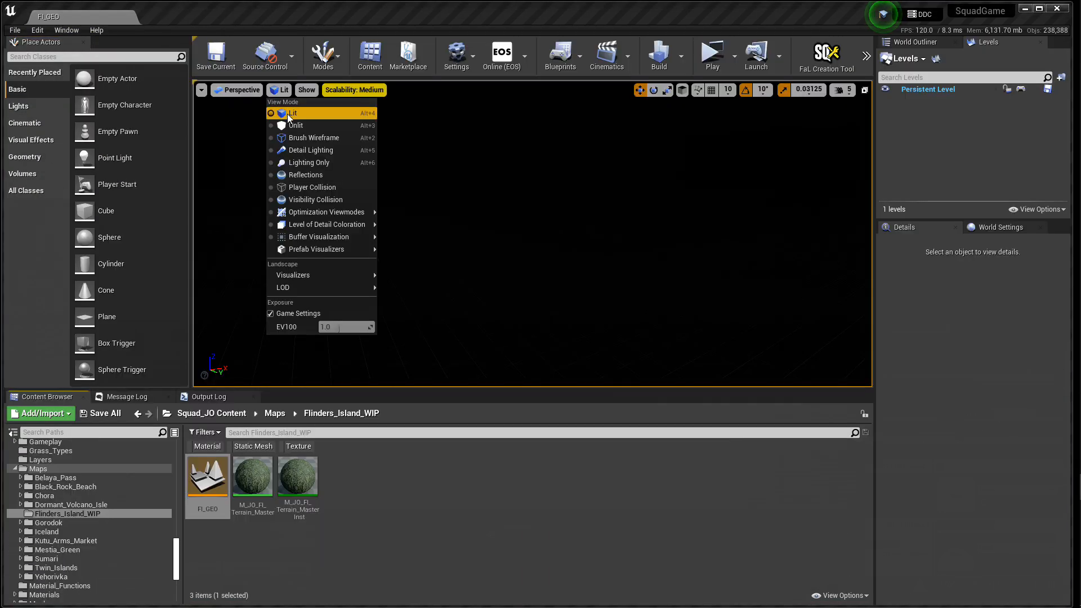
{"action": "left_click", "coordinate": [287, 123]}
{"action": "mouse_move", "coordinate": [473, 294]}
{"action": "right_mouse_down"}
{"action": "mouse_move", "coordinate": [547, 291]}
{"action": "mouse_move", "coordinate": [505, 306]}
{"action": "mouse_move", "coordinate": [559, 298]}
{"action": "mouse_move", "coordinate": [521, 278]}
{"action": "mouse_move", "coordinate": [476, 292]}
{"action": "right_mouse_up"}
{"action": "key", "text": "w"}
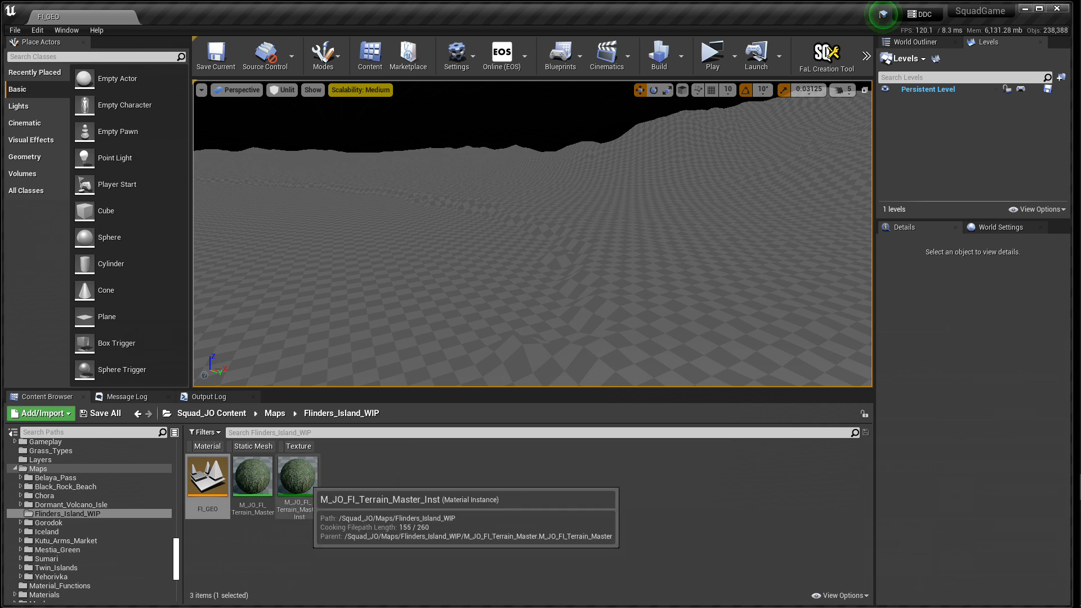
Step: Assign M_JO_FI_Terrain_Master_Inst as the Landscape Material of Landscape2
{"action": "left_click", "coordinate": [914, 41]}
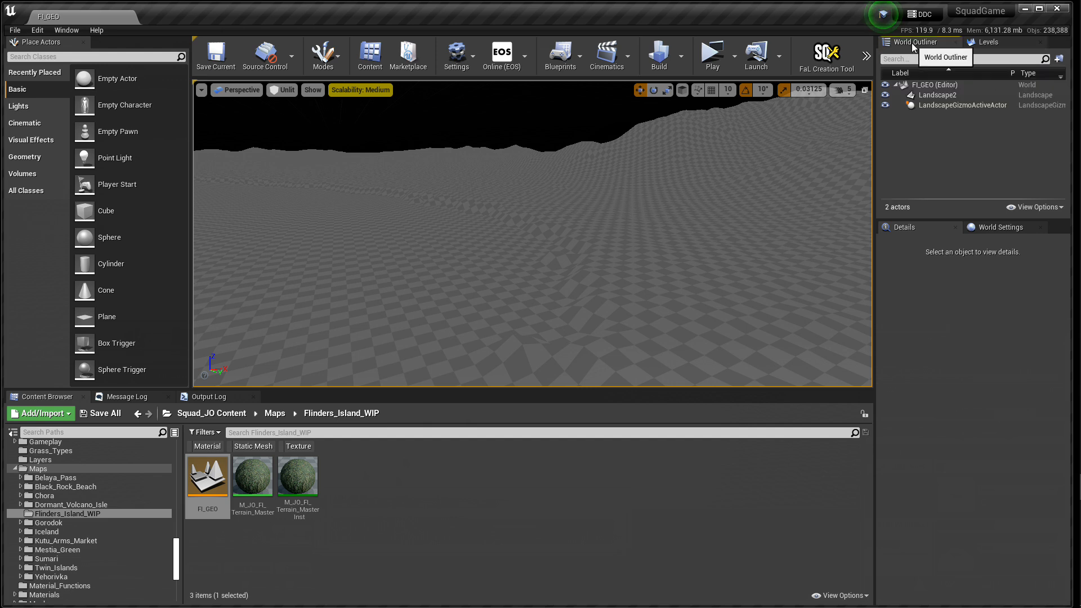
{"action": "left_click", "coordinate": [926, 95]}
{"action": "left_click_drag", "start_coordinate": [297, 481], "coordinate": [982, 582]}
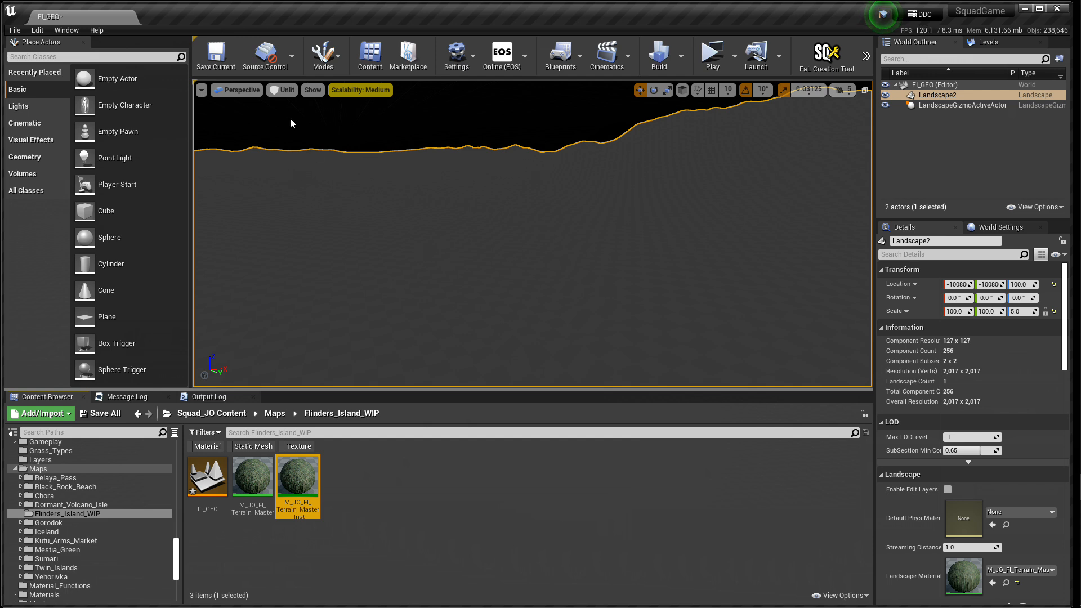
Step: Enter Landscape mode's painting tools and review the target layers supplied by the assigned material
{"action": "left_click", "coordinate": [324, 53]}
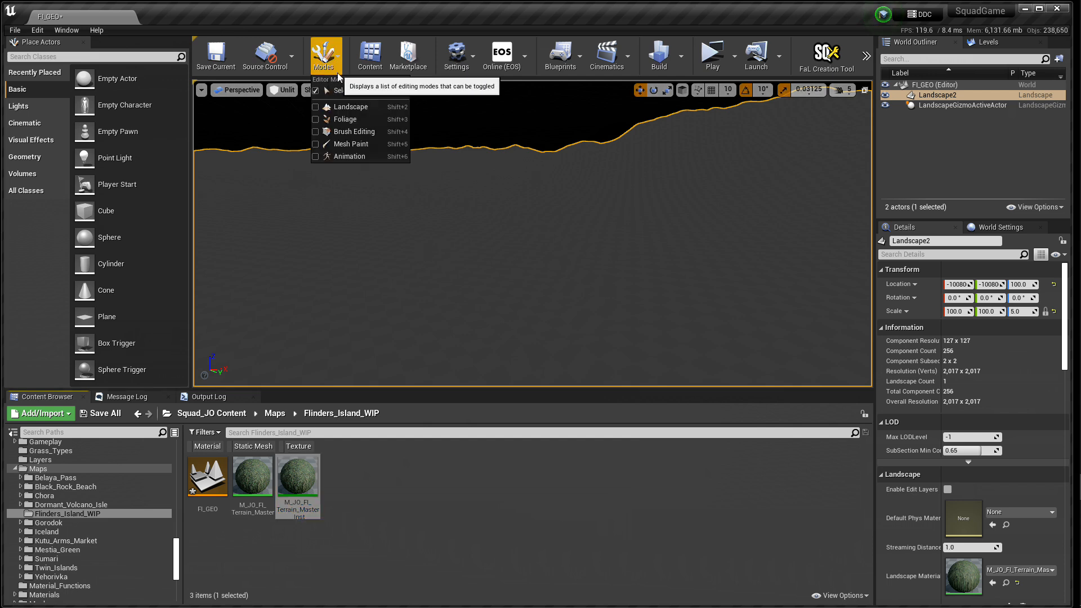
{"action": "left_click", "coordinate": [342, 108]}
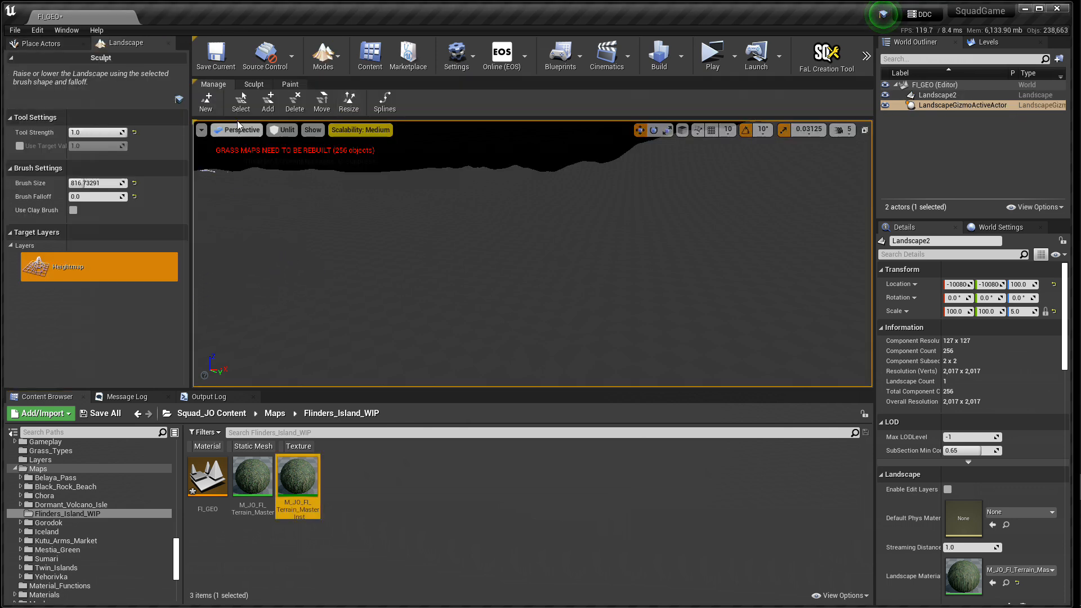
{"action": "left_click", "coordinate": [288, 85]}
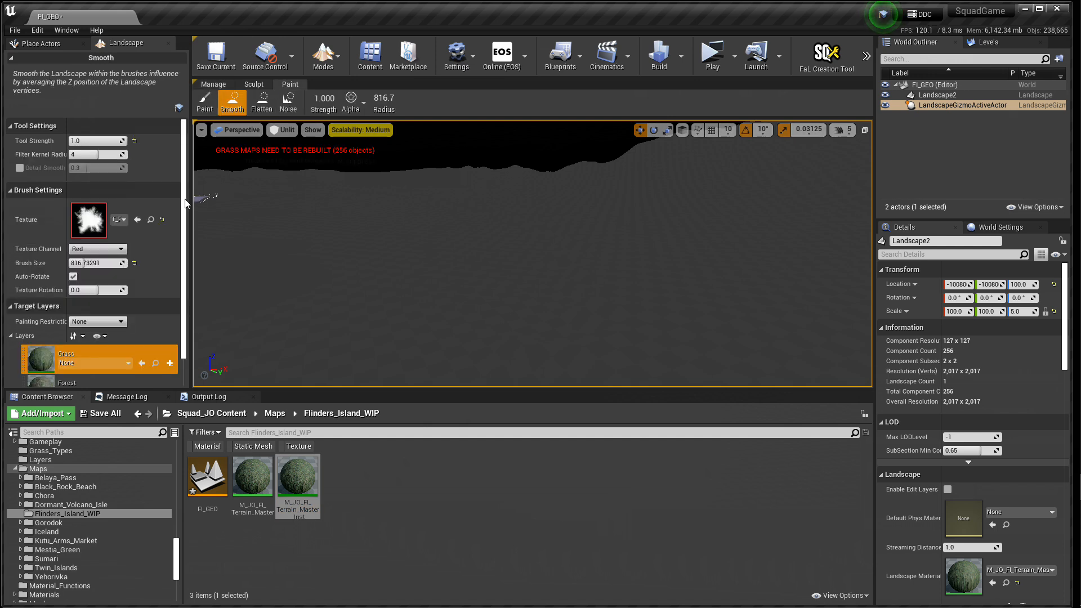
{"action": "scroll", "coordinate": [182, 312], "scroll_direction": "down", "scroll_amount": 5}
{"action": "scroll", "coordinate": [182, 312], "scroll_direction": "down", "scroll_amount": 3}
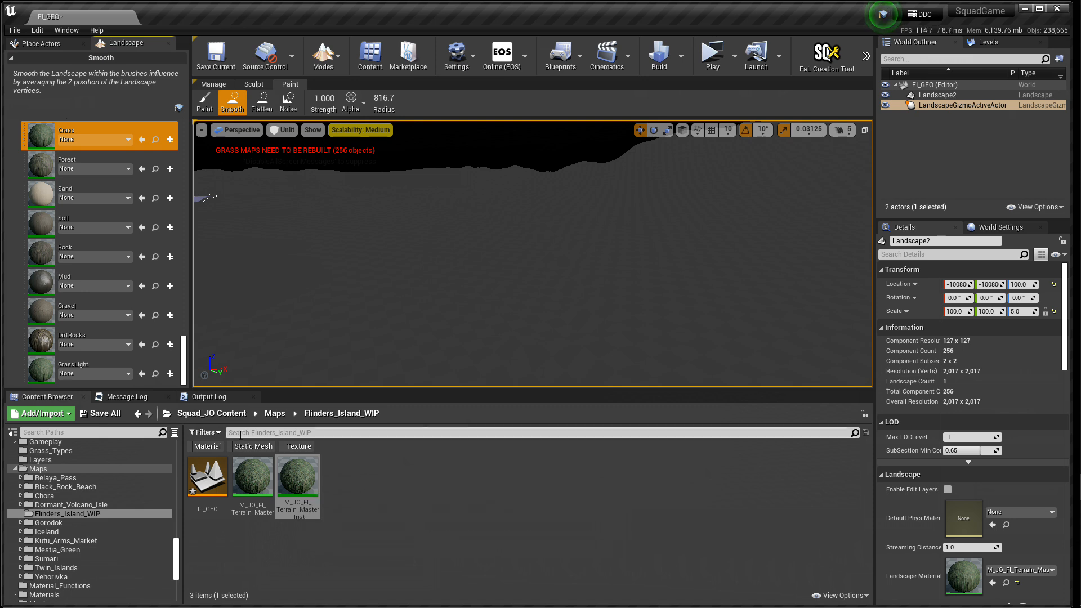
Step: Open the M_JO_FI_Terrain_Master material and inspect the Layer Blend node beside the layer material functions
{"action": "double_click", "coordinate": [252, 475]}
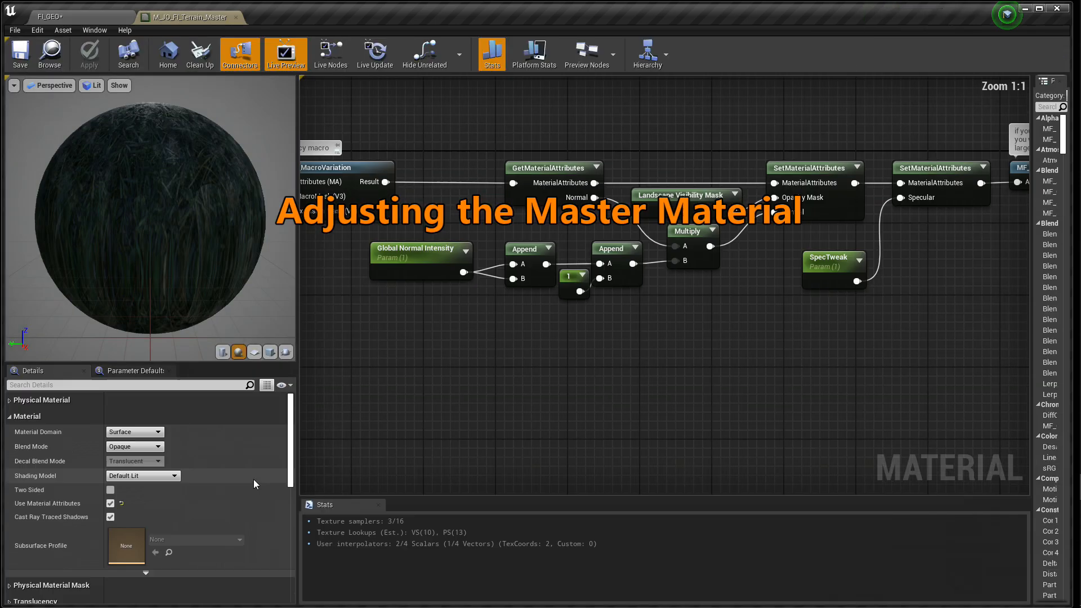
{"action": "scroll", "coordinate": [552, 399], "scroll_direction": "down", "scroll_amount": 5}
{"action": "right_click_drag", "start_coordinate": [395, 417], "coordinate": [781, 305]}
{"action": "right_click_drag", "start_coordinate": [510, 360], "coordinate": [713, 233]}
{"action": "right_click_drag", "start_coordinate": [454, 226], "coordinate": [532, 291]}
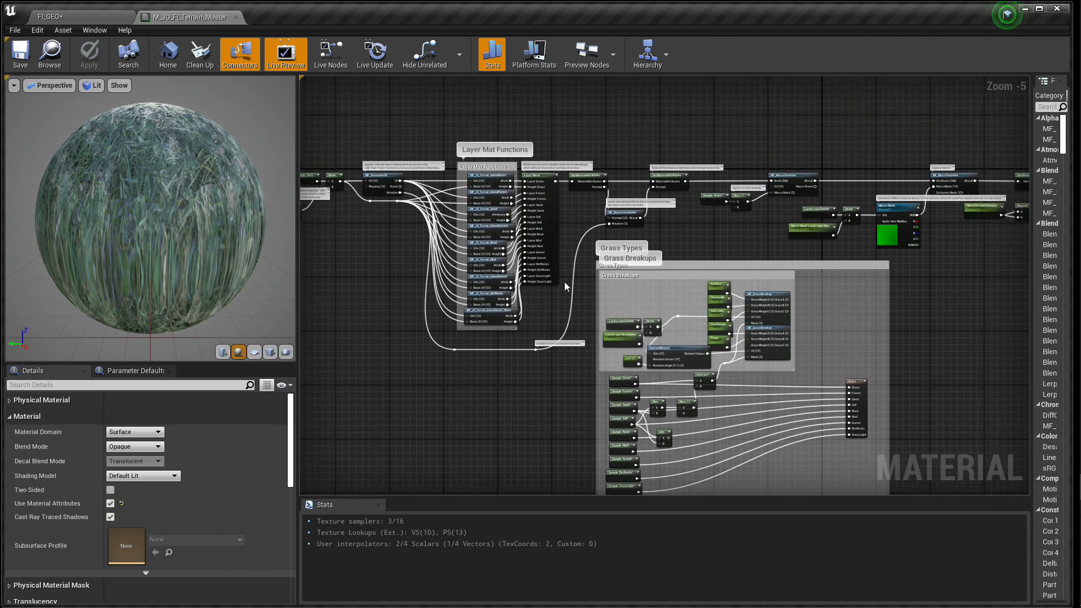
{"action": "scroll", "coordinate": [569, 283], "scroll_direction": "up", "scroll_amount": 3}
{"action": "right_click_drag", "start_coordinate": [563, 211], "coordinate": [626, 278]}
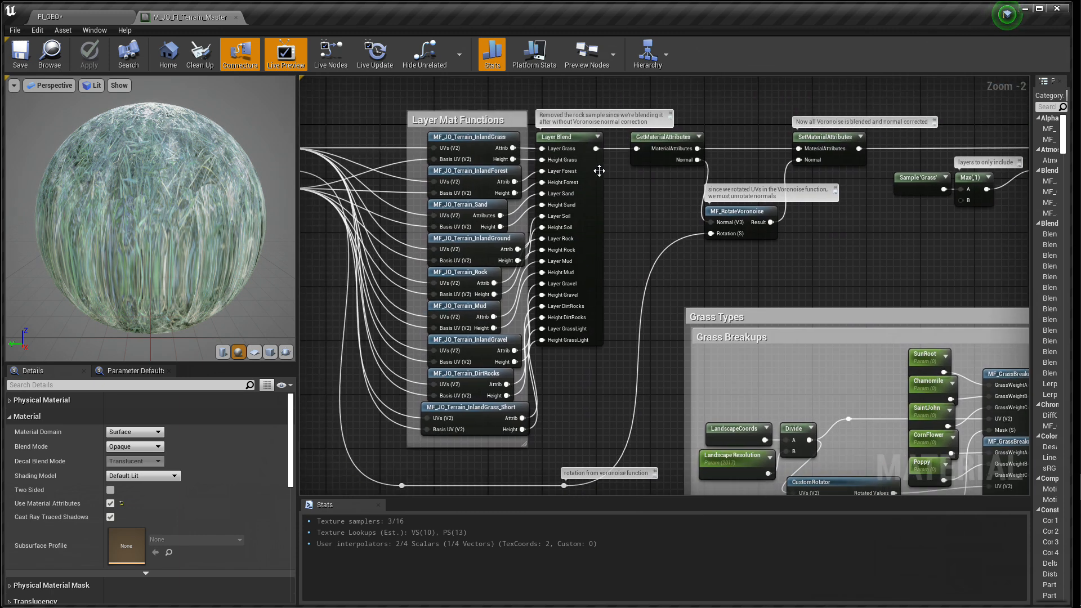
{"action": "left_click", "coordinate": [571, 137]}
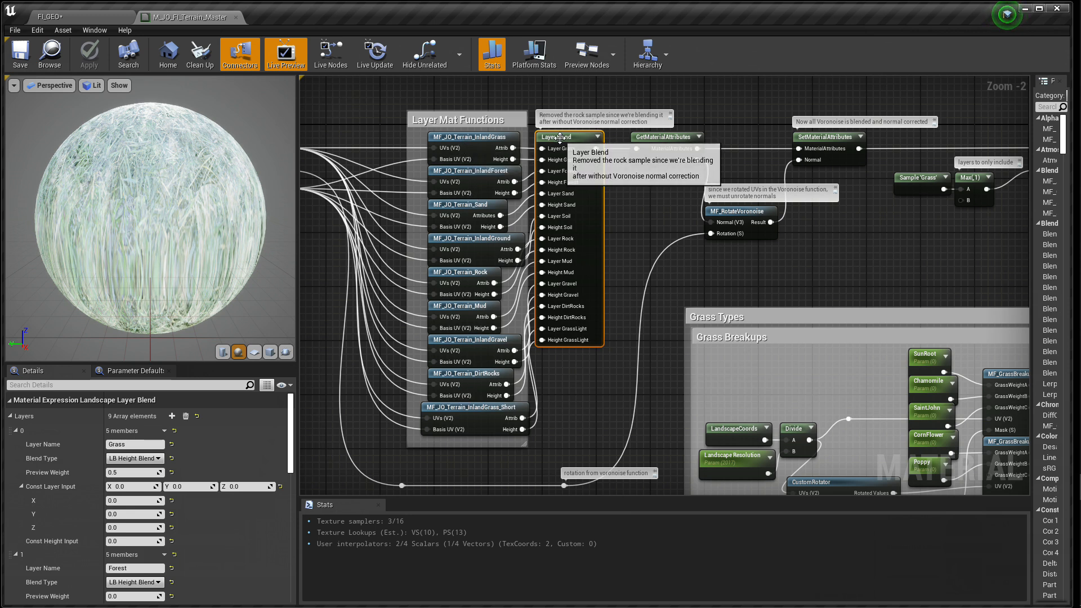
Step: Inspect the Grass output node in the Grass Types group and its assigned grass types
{"action": "right_click_drag", "start_coordinate": [715, 273], "coordinate": [390, 76]}
{"action": "right_click_drag", "start_coordinate": [786, 303], "coordinate": [778, 235]}
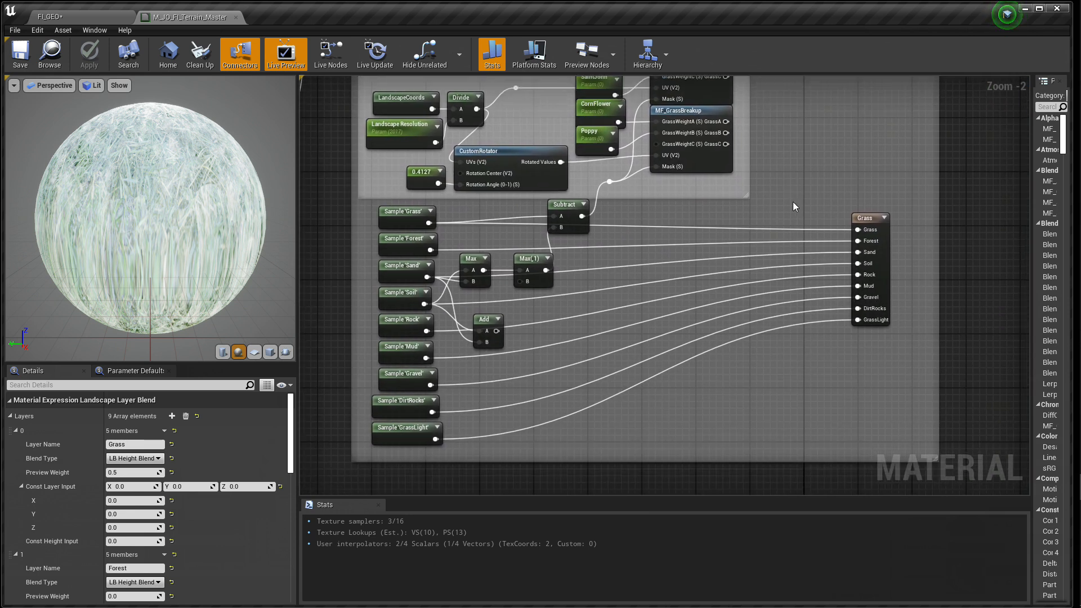
{"action": "left_click", "coordinate": [870, 217]}
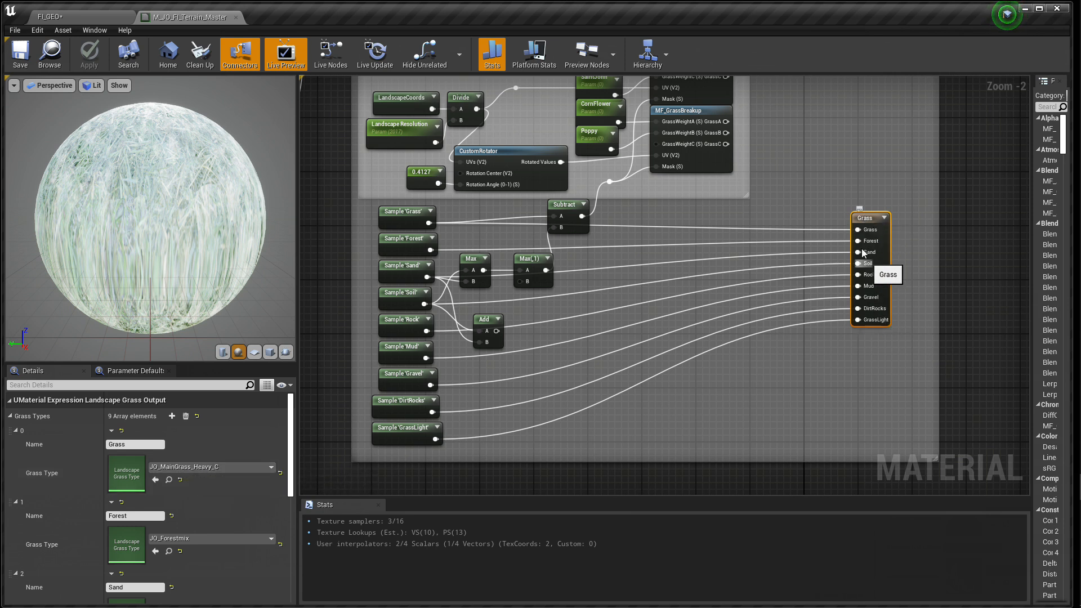
{"action": "left_click", "coordinate": [766, 379]}
Step: Delete the Soil layer from the Layer Blend node
{"action": "right_click_drag", "start_coordinate": [406, 241], "coordinate": [863, 328]}
{"action": "right_click_drag", "start_coordinate": [638, 199], "coordinate": [579, 414]}
{"action": "right_click_drag", "start_coordinate": [681, 225], "coordinate": [634, 271]}
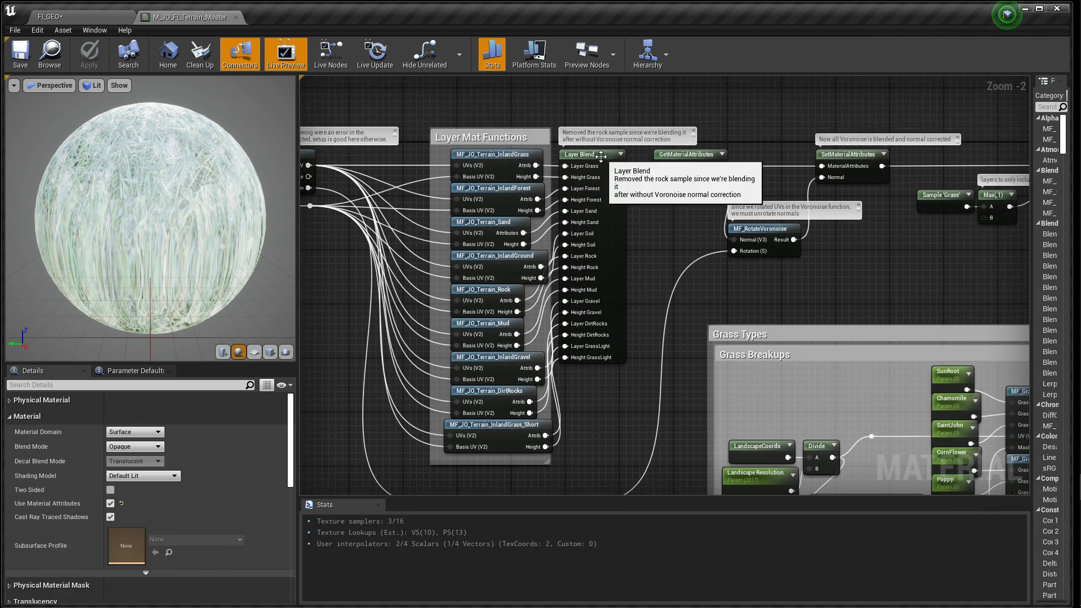
{"action": "left_click", "coordinate": [580, 154]}
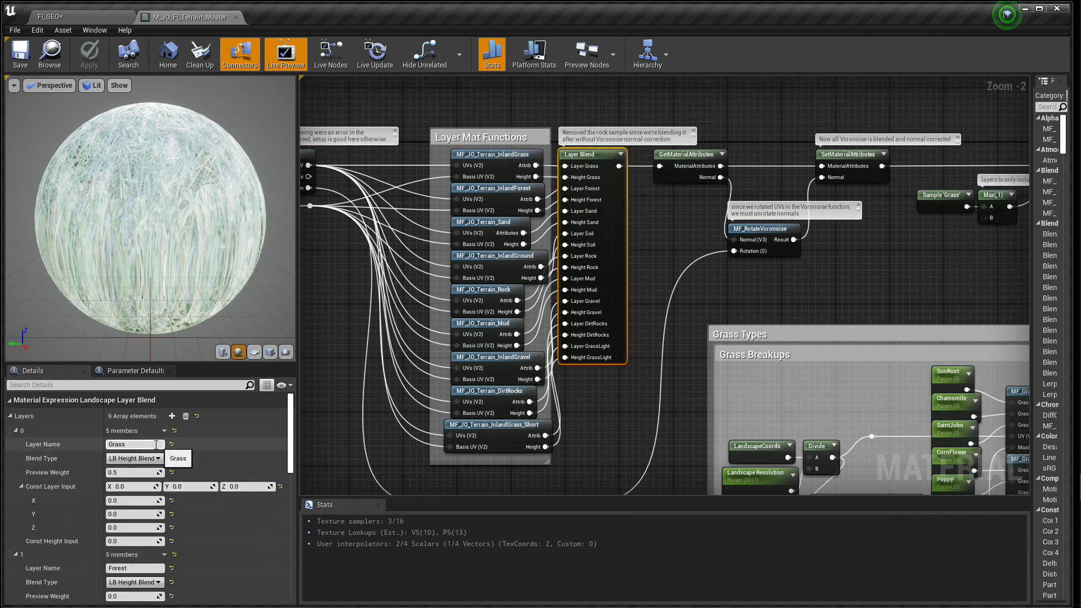
{"action": "scroll", "coordinate": [183, 511], "scroll_direction": "down", "scroll_amount": 6}
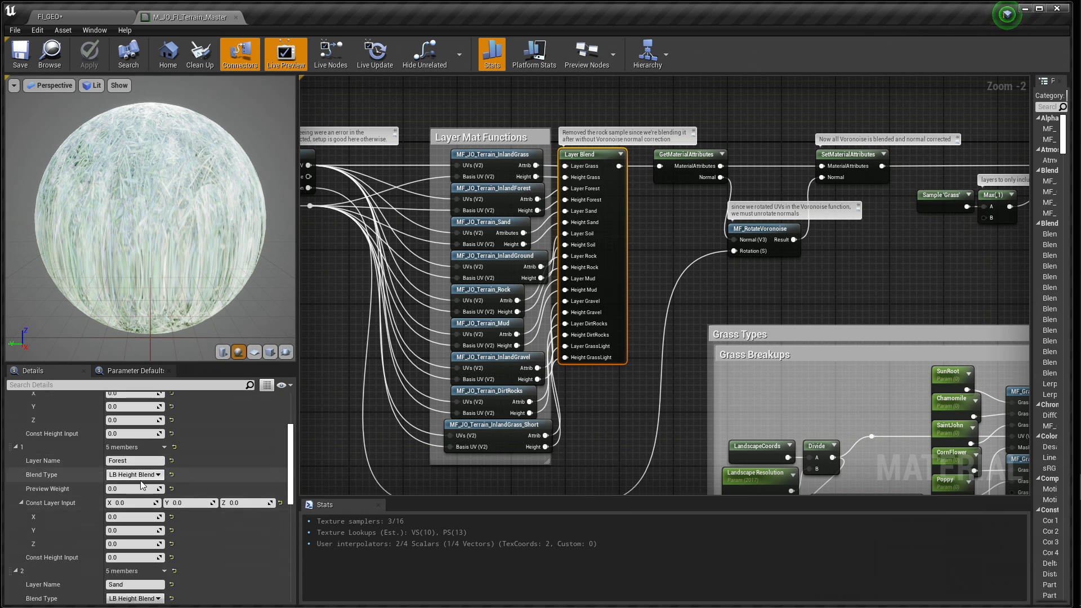
{"action": "scroll", "coordinate": [180, 512], "scroll_direction": "down", "scroll_amount": 2}
{"action": "scroll", "coordinate": [138, 487], "scroll_direction": "down", "scroll_amount": 5}
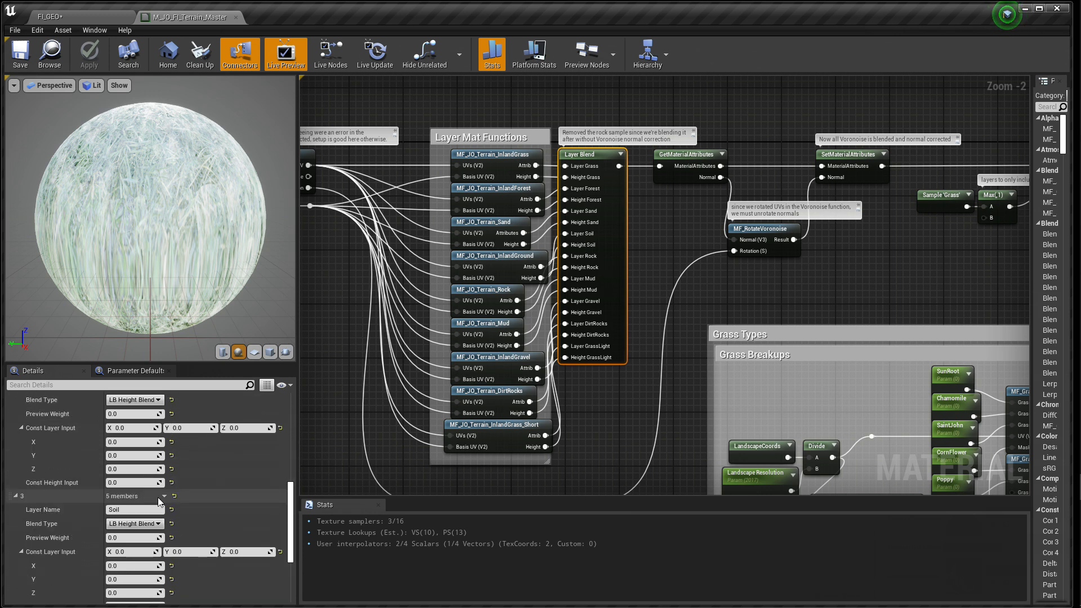
{"action": "left_click", "coordinate": [165, 460]}
{"action": "left_click", "coordinate": [180, 483]}
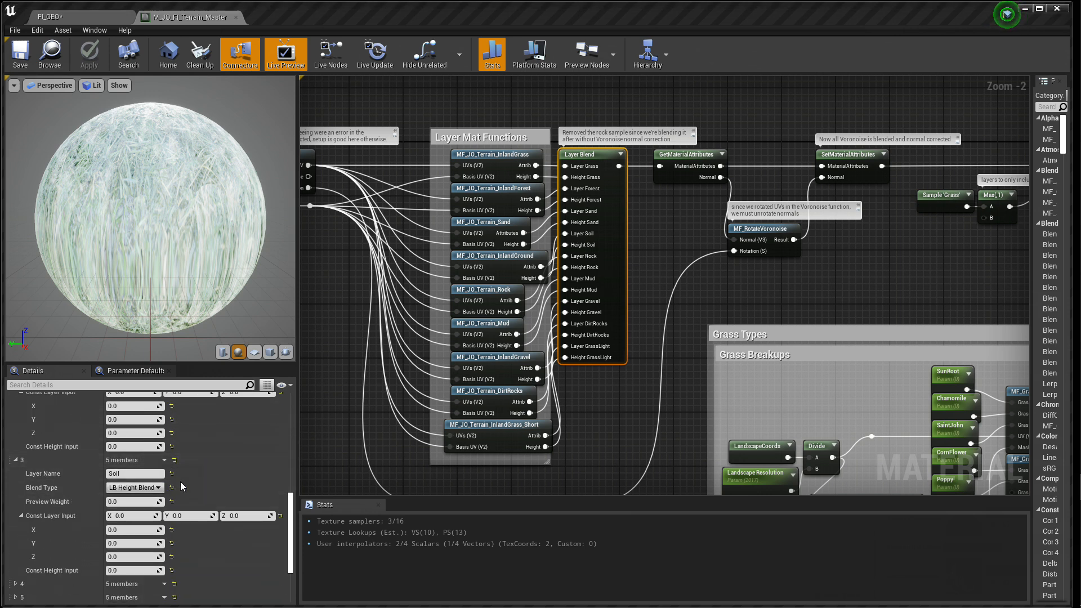
Step: Delete the Mud, Gravel, DirtRocks and GrassLight layers from the Layer Blend node
{"action": "scroll", "coordinate": [25, 466], "scroll_direction": "down", "scroll_amount": 3}
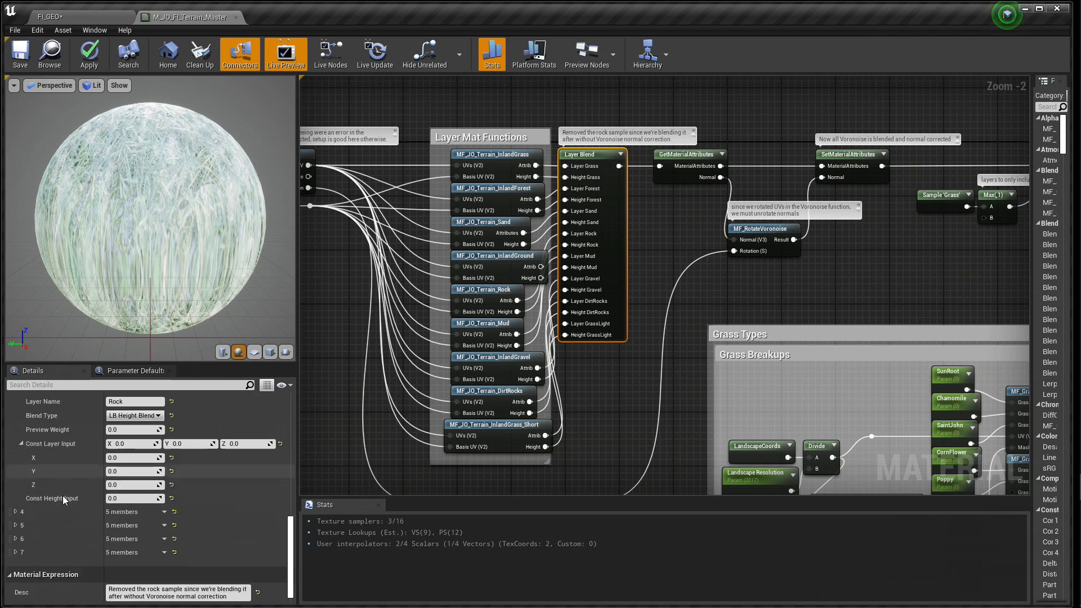
{"action": "left_click", "coordinate": [16, 505]}
{"action": "left_click", "coordinate": [164, 505]}
{"action": "left_click", "coordinate": [180, 528]}
{"action": "left_click", "coordinate": [164, 505]}
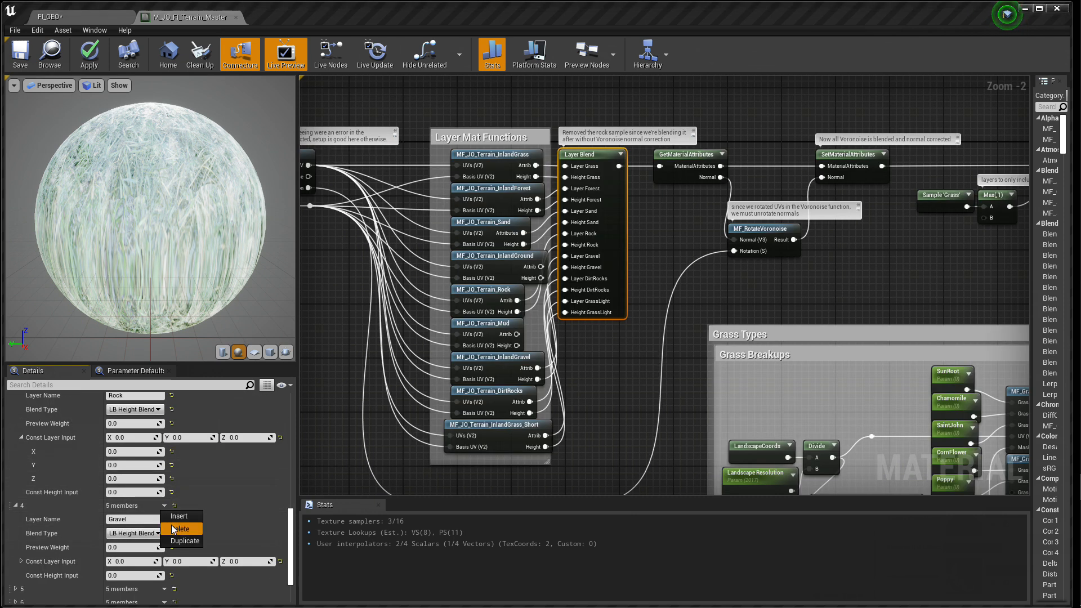
{"action": "left_click", "coordinate": [180, 528]}
{"action": "left_click", "coordinate": [164, 506]}
{"action": "left_click", "coordinate": [180, 528]}
{"action": "left_click", "coordinate": [164, 506]}
{"action": "left_click", "coordinate": [180, 528]}
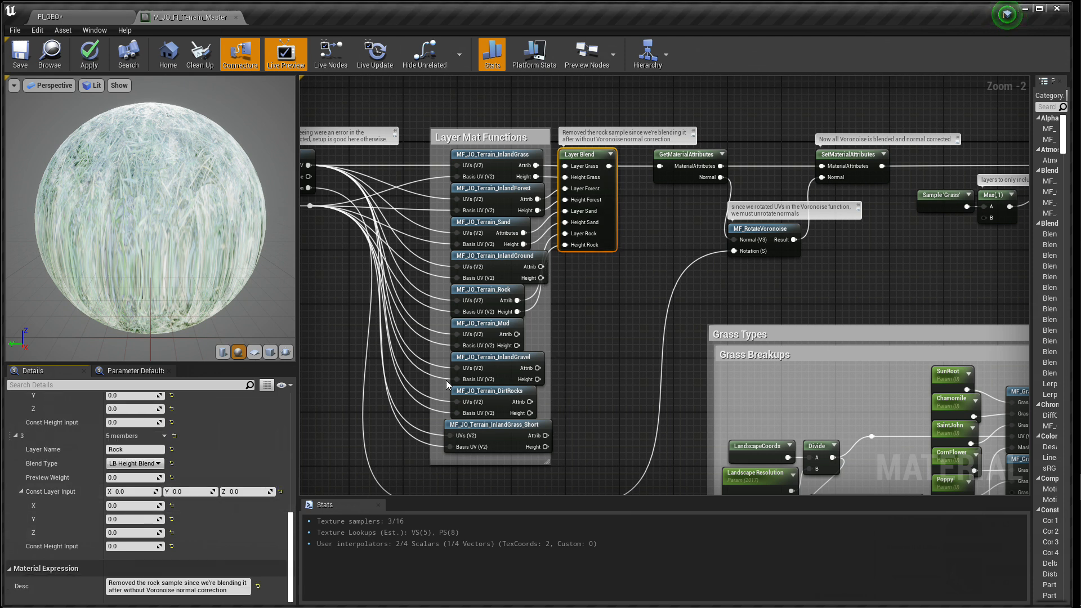
Step: Delete the disconnected InlandGround, Mud, InlandGravel, DirtRocks and InlandGrass_Short function nodes from the Layer Mat Functions group
{"action": "left_click", "coordinate": [495, 434]}
{"action": "left_click", "coordinate": [492, 401], "text": "ctrl"}
{"action": "left_click", "coordinate": [497, 363], "text": "ctrl"}
{"action": "left_click", "coordinate": [493, 336], "text": "ctrl"}
{"action": "left_click", "coordinate": [500, 269], "text": "ctrl"}
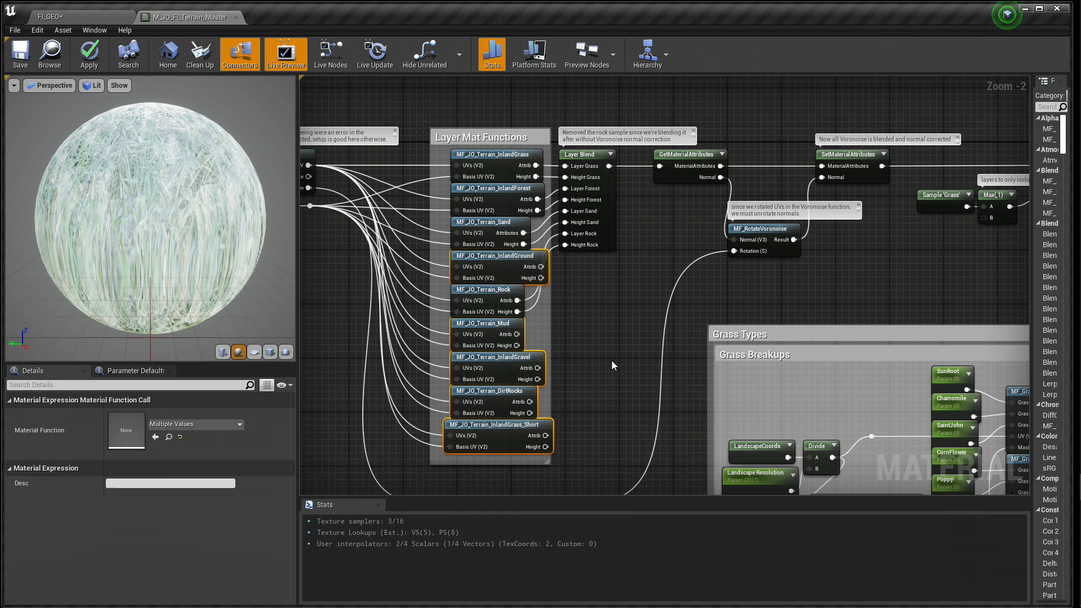
{"action": "key", "text": "Delete"}
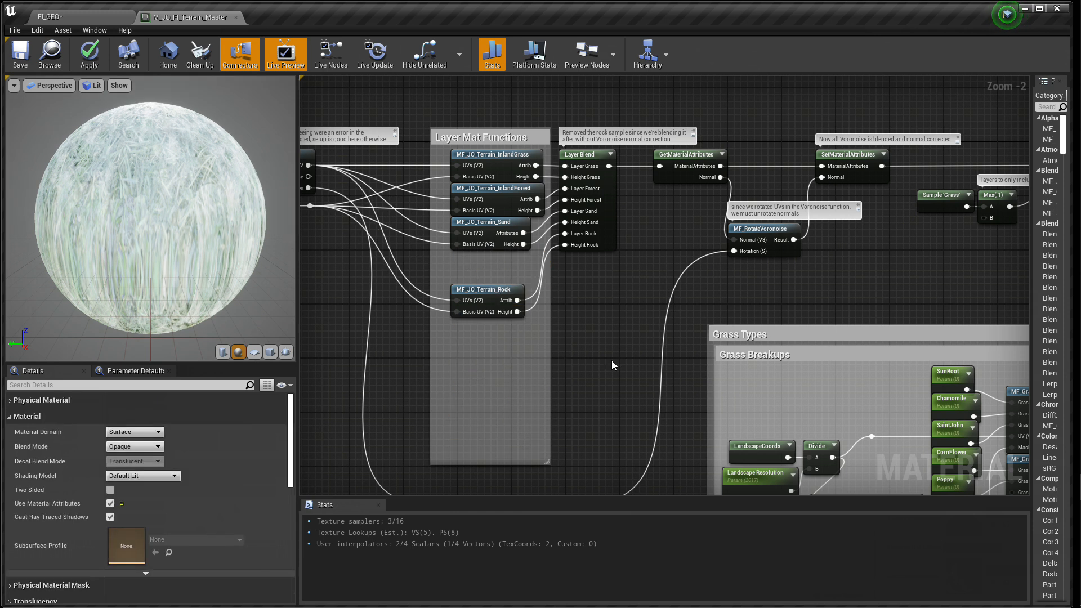
Step: Delete the Soil entry from the Grass output node's grass types
{"action": "right_click_drag", "start_coordinate": [663, 378], "coordinate": [563, 288]}
{"action": "mouse_move", "coordinate": [695, 321]}
{"action": "right_mouse_down"}
{"action": "mouse_move", "coordinate": [560, 265]}
{"action": "mouse_move", "coordinate": [429, 136]}
{"action": "right_mouse_up"}
{"action": "right_click_drag", "start_coordinate": [592, 315], "coordinate": [643, 199]}
{"action": "left_click", "coordinate": [913, 182]}
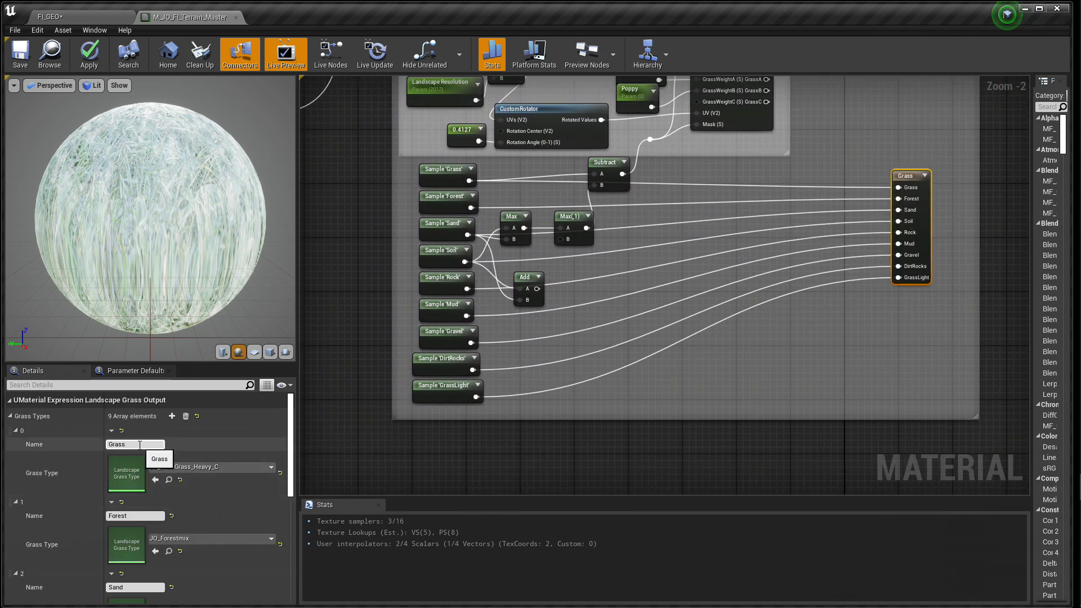
{"action": "scroll", "coordinate": [182, 522], "scroll_direction": "down", "scroll_amount": 2}
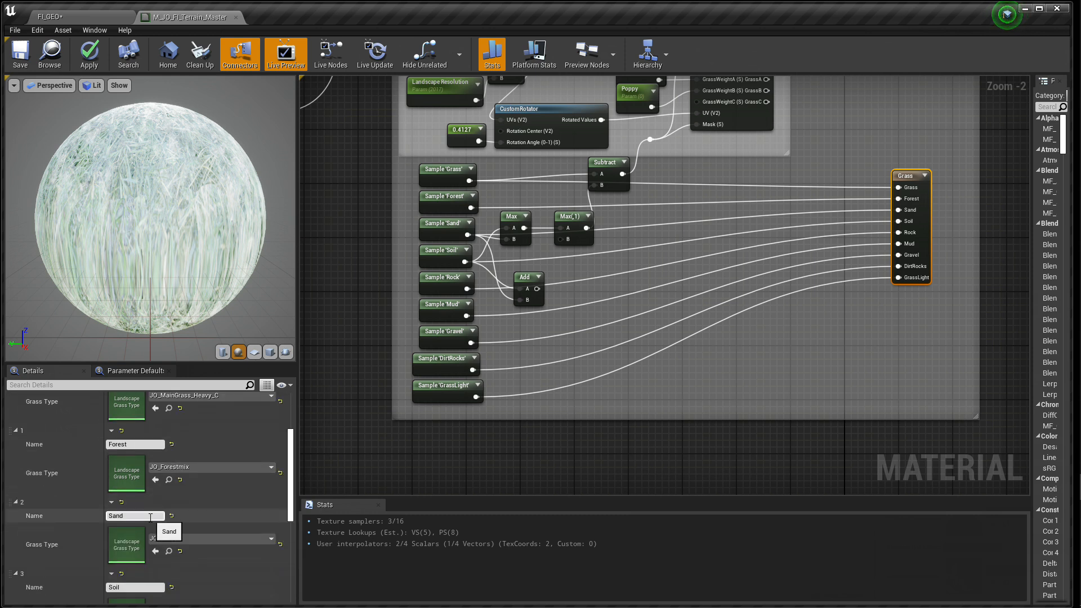
{"action": "scroll", "coordinate": [151, 517], "scroll_direction": "down", "scroll_amount": 3}
{"action": "left_click", "coordinate": [112, 484]}
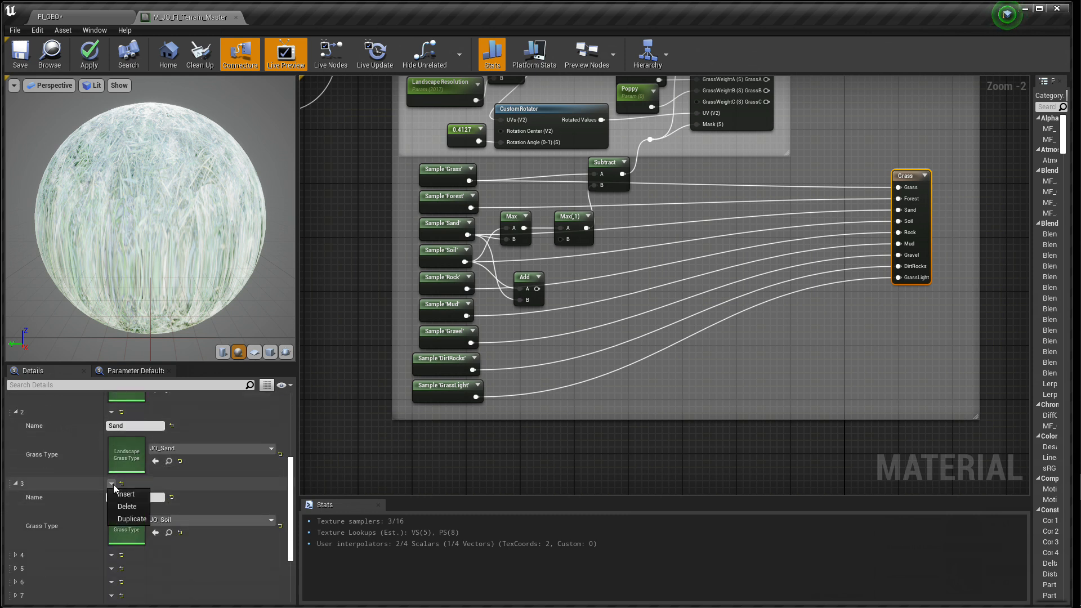
{"action": "left_click", "coordinate": [127, 506]}
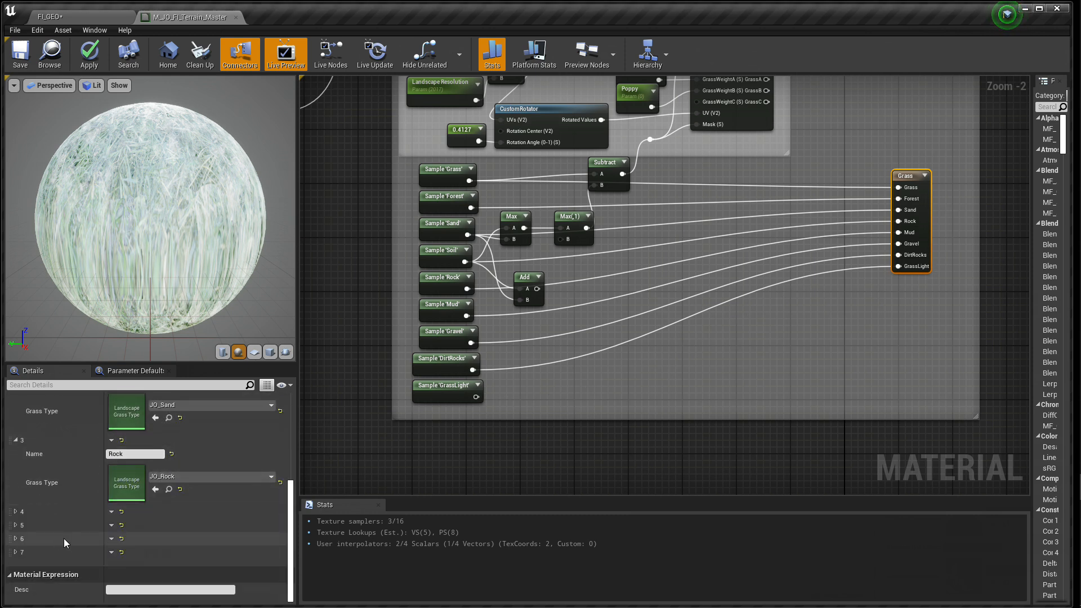
Step: Delete the Mud, Gravel, DirtRocks and GrassLight entries from the Grass output node's grass types
{"action": "left_click", "coordinate": [16, 511]}
{"action": "left_click", "coordinate": [111, 512]}
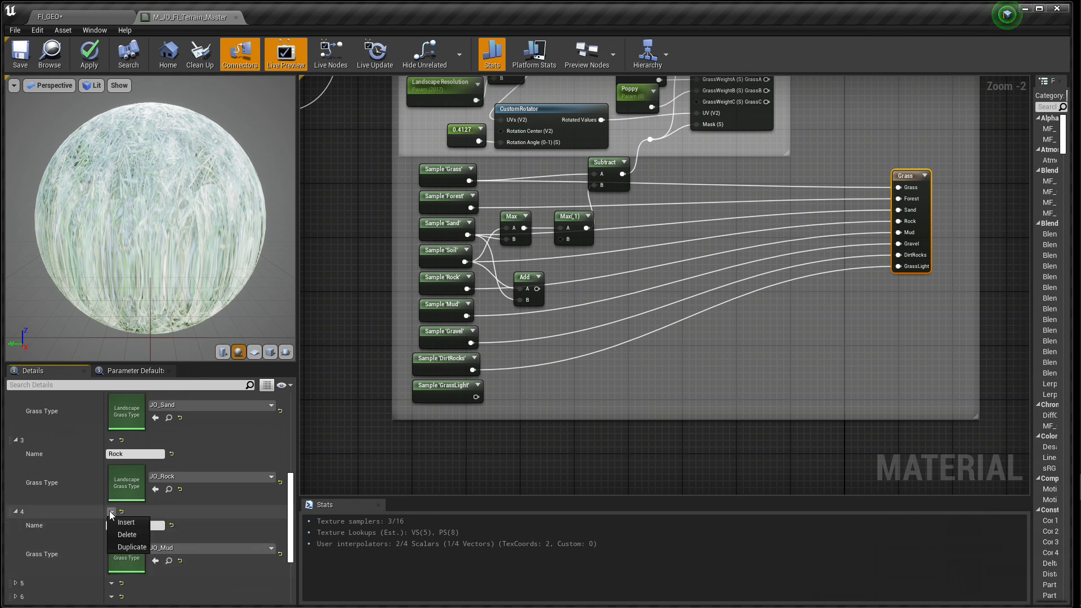
{"action": "left_click", "coordinate": [126, 535]}
{"action": "left_click", "coordinate": [111, 512]}
{"action": "left_click", "coordinate": [127, 534]}
{"action": "left_click", "coordinate": [111, 511]}
{"action": "left_click", "coordinate": [126, 534]}
{"action": "left_click", "coordinate": [112, 511]}
{"action": "left_click", "coordinate": [126, 534]}
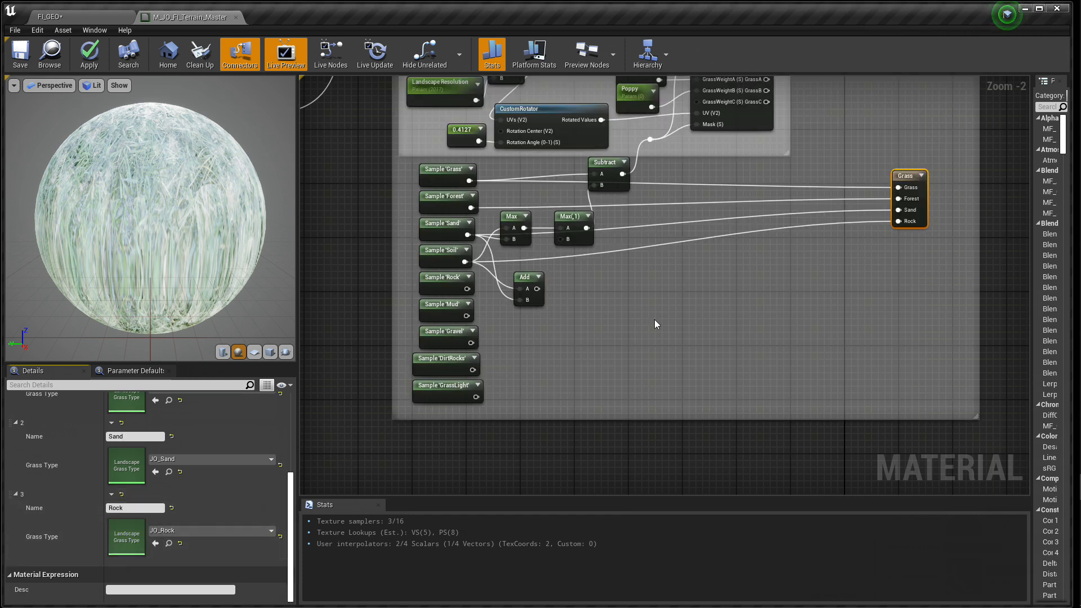
Step: Connect Sample 'Rock' to the Grass output node's Rock input and delete the Soil, Mud, Gravel, DirtRocks and GrassLight sample nodes
{"action": "left_click_drag", "start_coordinate": [467, 289], "coordinate": [899, 222]}
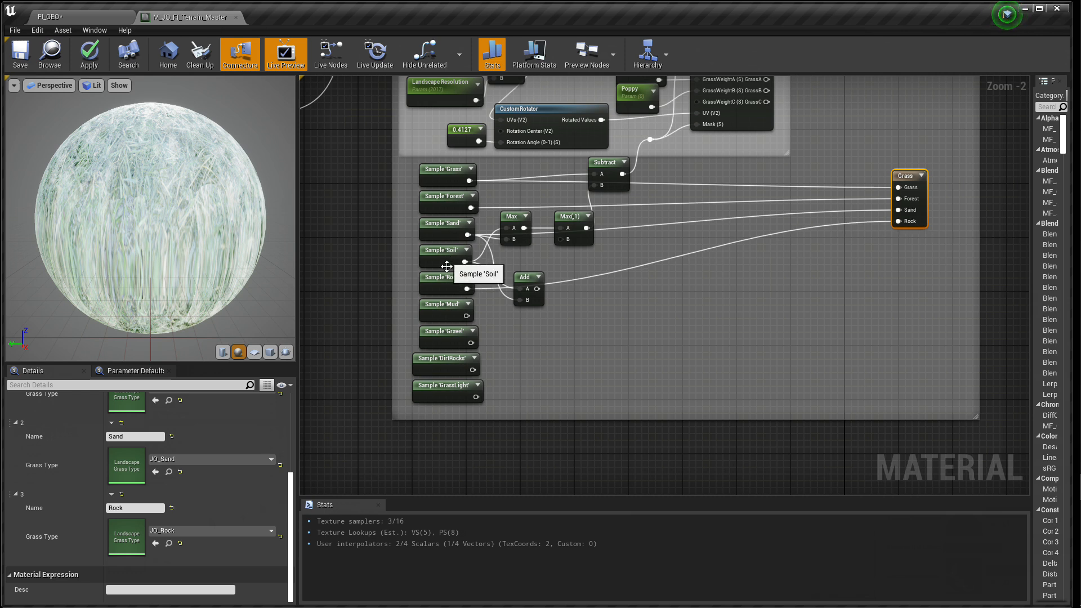
{"action": "left_click", "coordinate": [453, 394]}
{"action": "left_click", "coordinate": [444, 316], "text": "ctrl"}
{"action": "left_click", "coordinate": [452, 341], "text": "ctrl"}
{"action": "left_click", "coordinate": [451, 367], "text": "ctrl"}
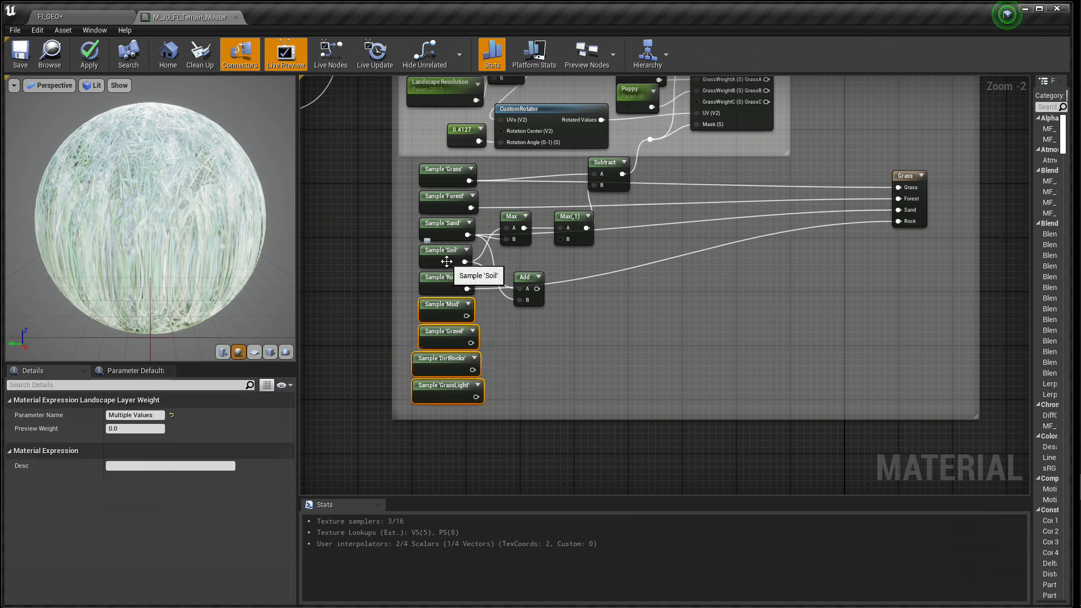
{"action": "left_click", "coordinate": [448, 261], "text": "ctrl"}
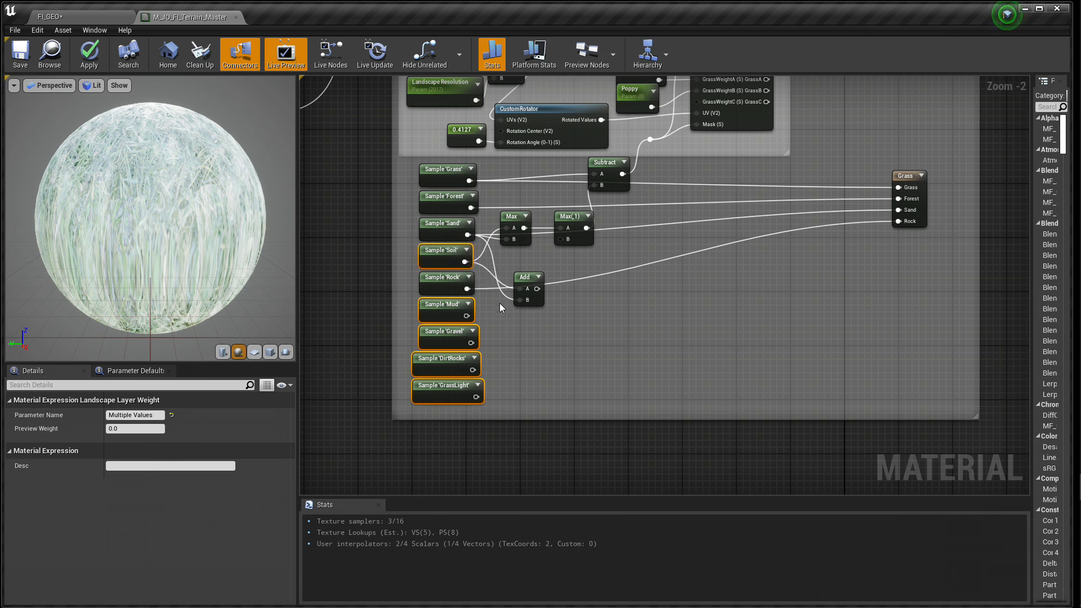
{"action": "key", "text": "Delete"}
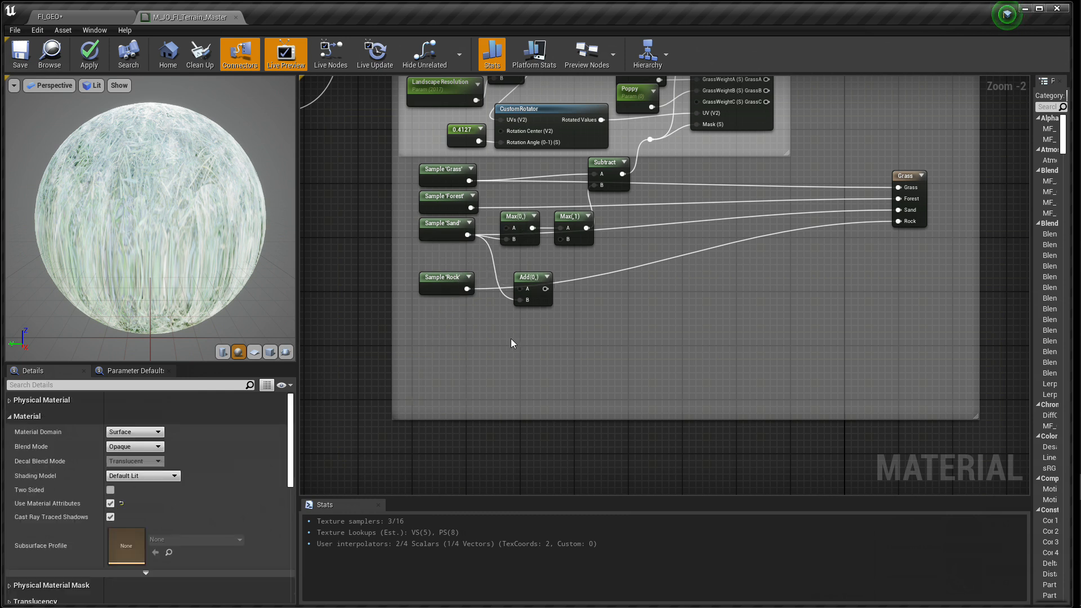
Step: Save the M_JO_FI_Terrain_Master material and return to the FI_GEO level
{"action": "right_click_drag", "start_coordinate": [488, 331], "coordinate": [529, 403]}
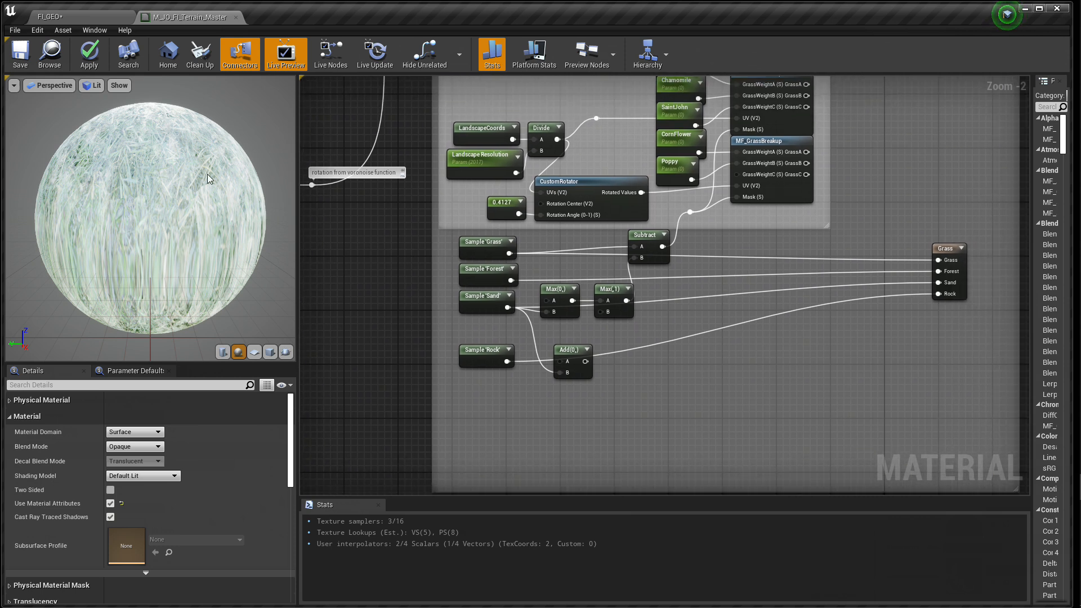
{"action": "left_click", "coordinate": [21, 56]}
{"action": "left_click", "coordinate": [110, 20]}
Step: Create the weight-blended layer info Grass_LayerInfo for the landscape's Grass layer in the FI_GEO_sharedassets folder
{"action": "mouse_move", "coordinate": [481, 253]}
{"action": "right_mouse_down"}
{"action": "mouse_move", "coordinate": [445, 260]}
{"action": "mouse_move", "coordinate": [360, 217]}
{"action": "mouse_move", "coordinate": [400, 259]}
{"action": "mouse_move", "coordinate": [433, 233]}
{"action": "mouse_move", "coordinate": [453, 236]}
{"action": "right_mouse_up"}
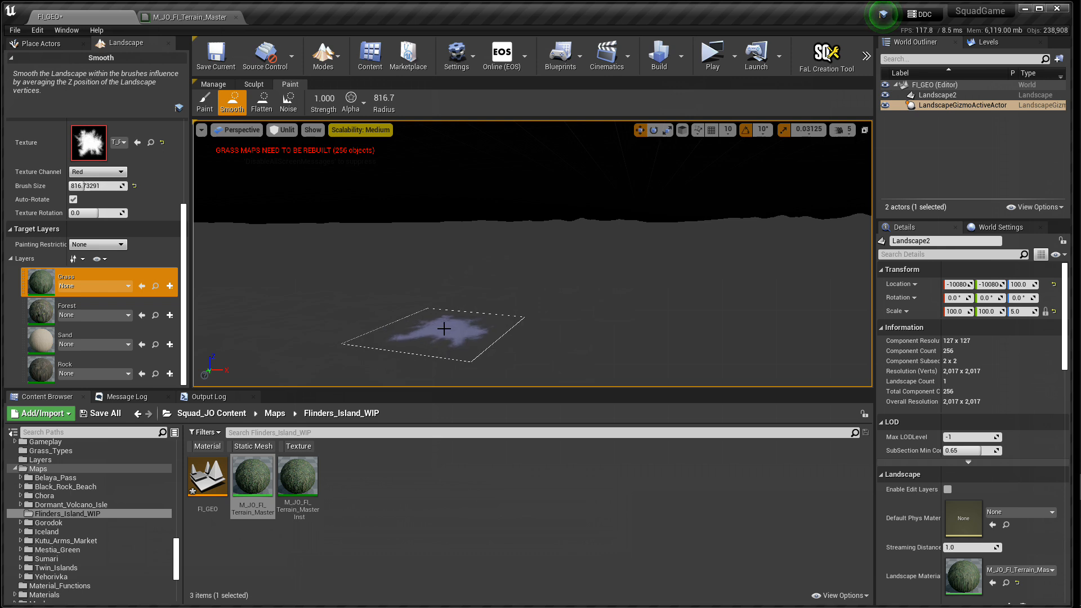
{"action": "right_click_drag", "start_coordinate": [453, 321], "coordinate": [469, 314]}
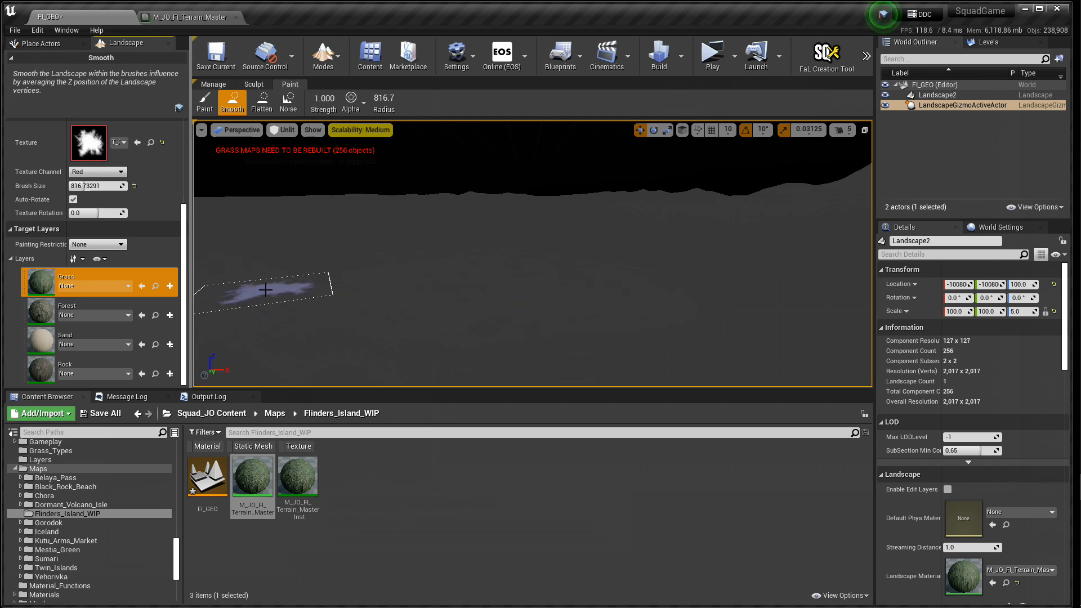
{"action": "left_click", "coordinate": [170, 286]}
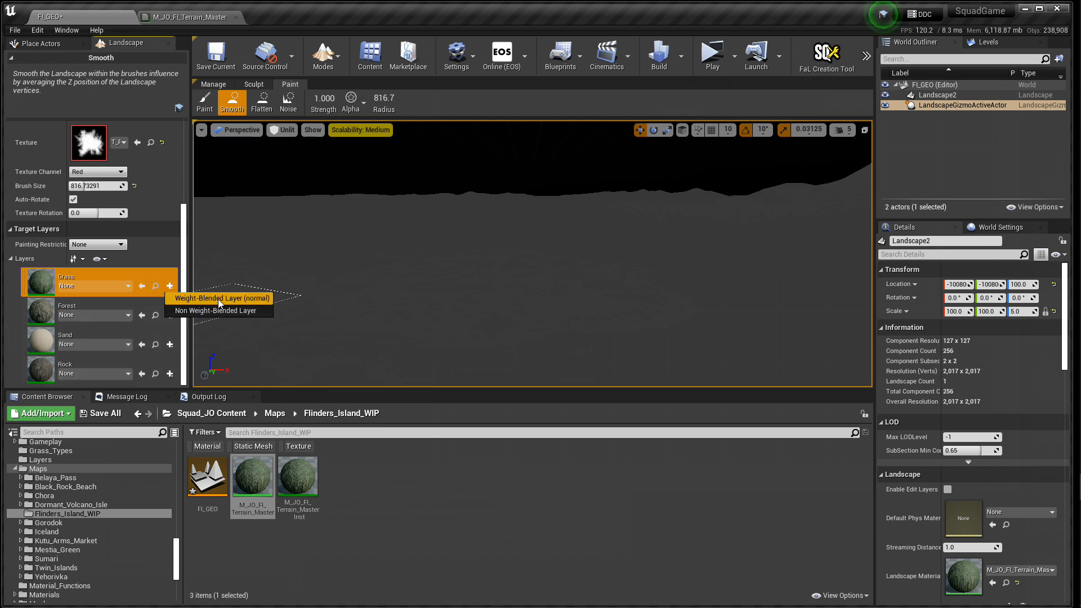
{"action": "left_click", "coordinate": [221, 298]}
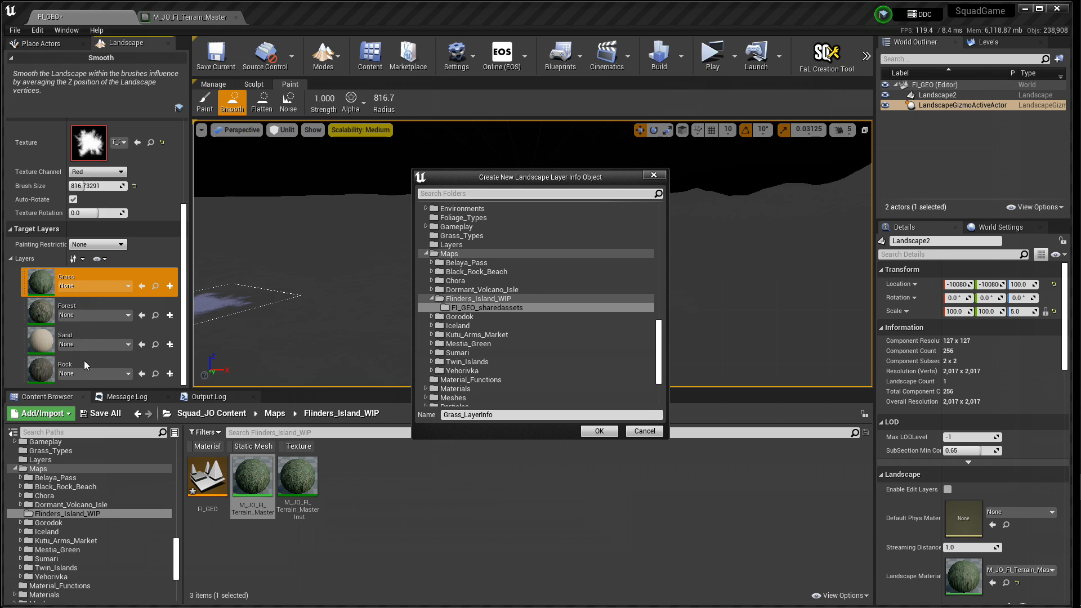
{"action": "left_click", "coordinate": [598, 434]}
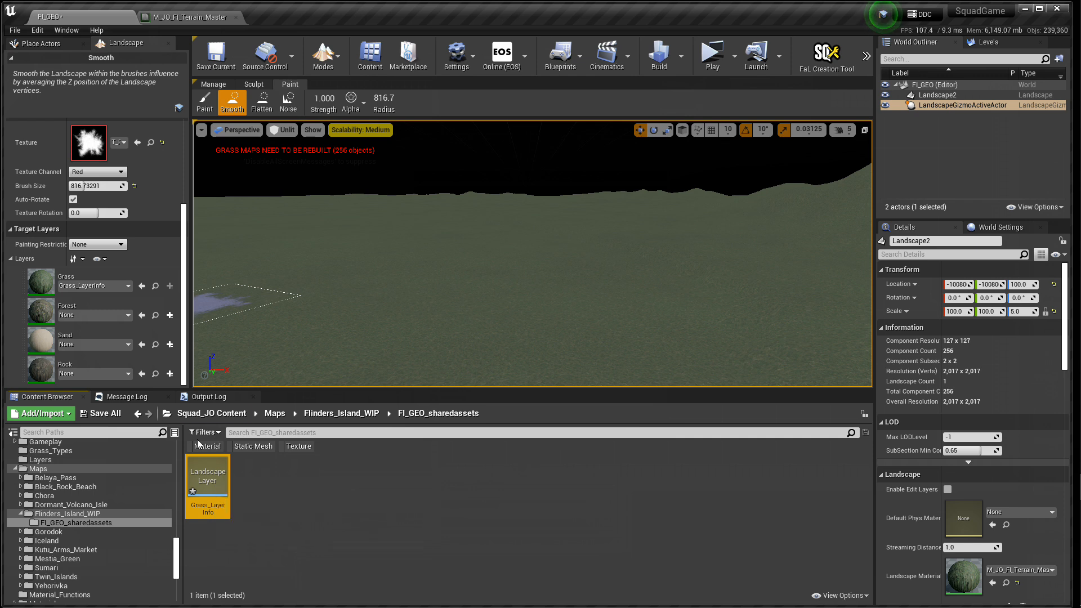
Step: Create weight-blended layer infos Forest_LayerInfo, Sand_LayerInfo and Rock_LayerInfo for the remaining landscape layers in the FI_GEO_sharedassets folder
{"action": "left_click", "coordinate": [170, 314]}
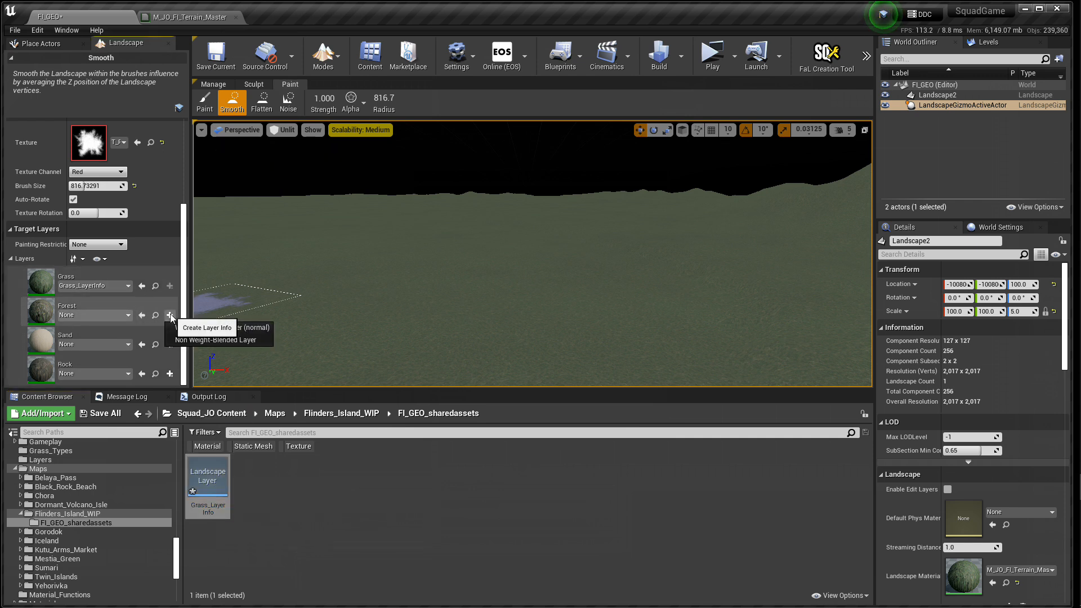
{"action": "left_click", "coordinate": [185, 326]}
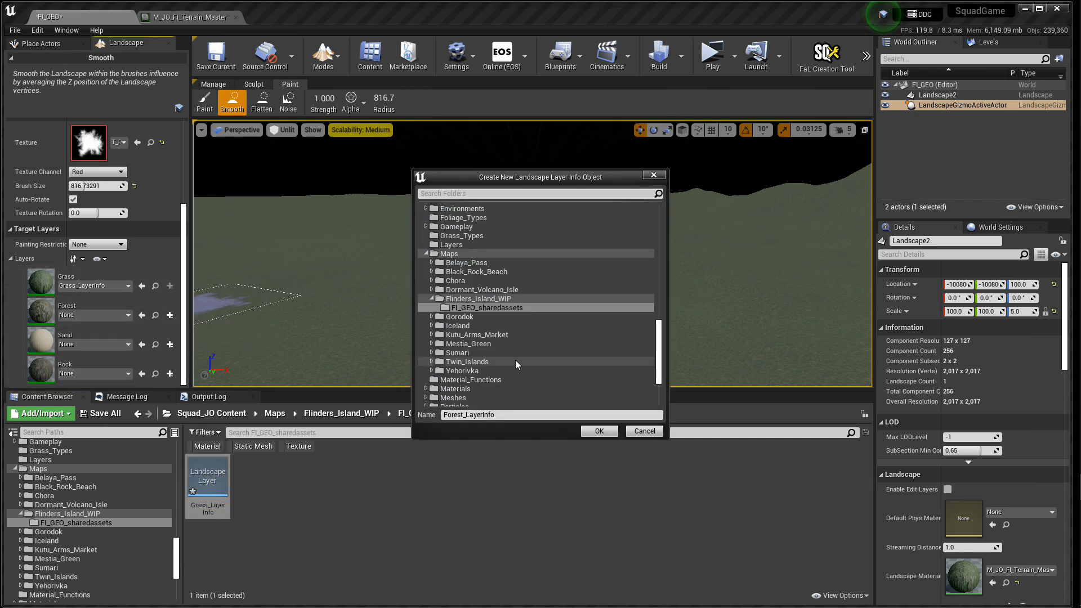
{"action": "left_click", "coordinate": [591, 434]}
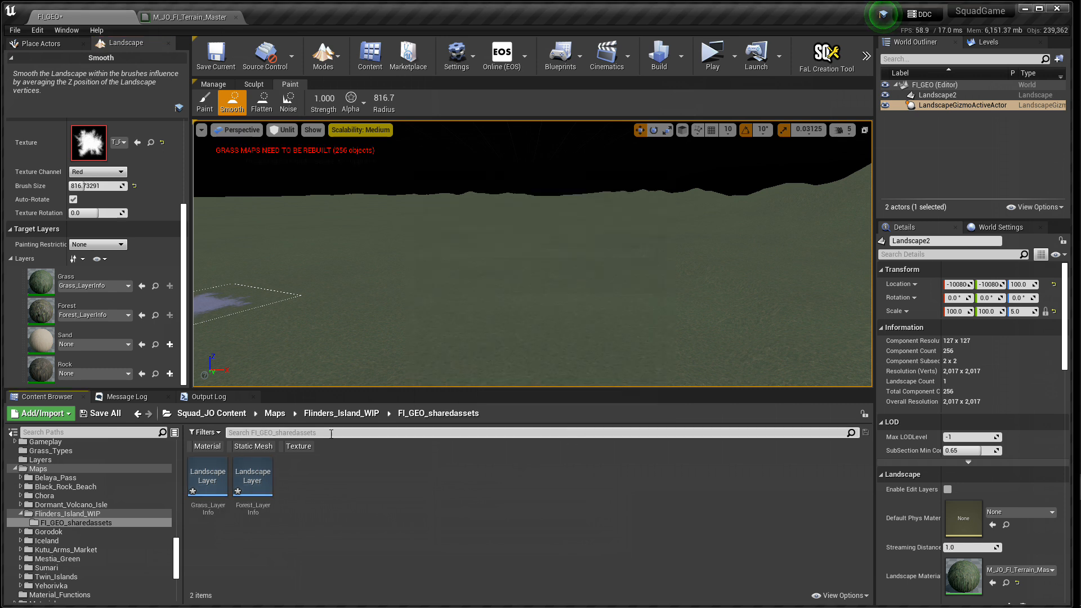
{"action": "left_click", "coordinate": [170, 344]}
{"action": "left_click", "coordinate": [207, 358]}
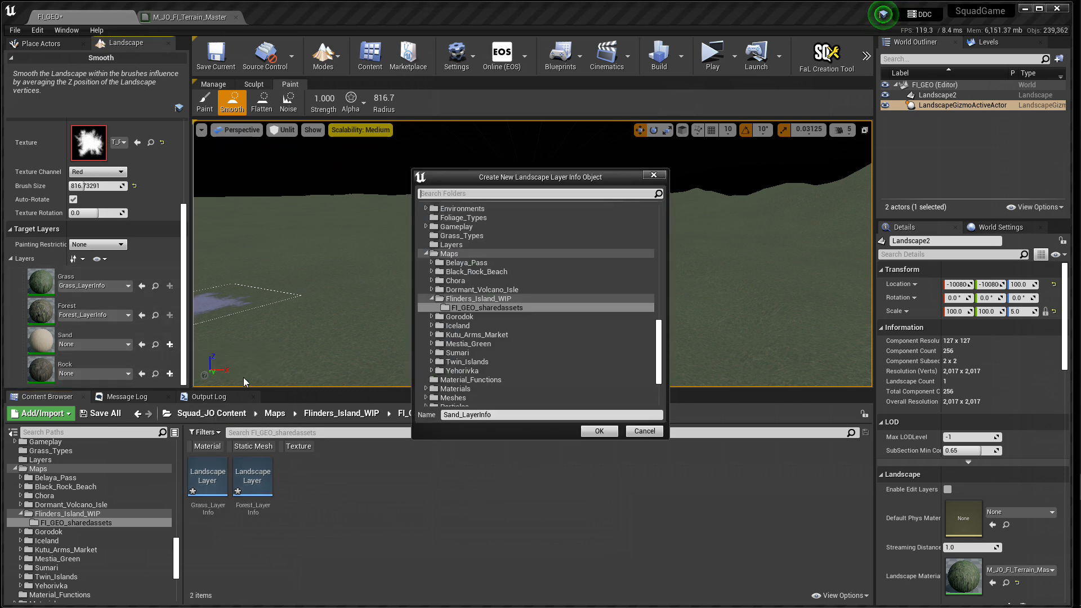
{"action": "left_click", "coordinate": [585, 432]}
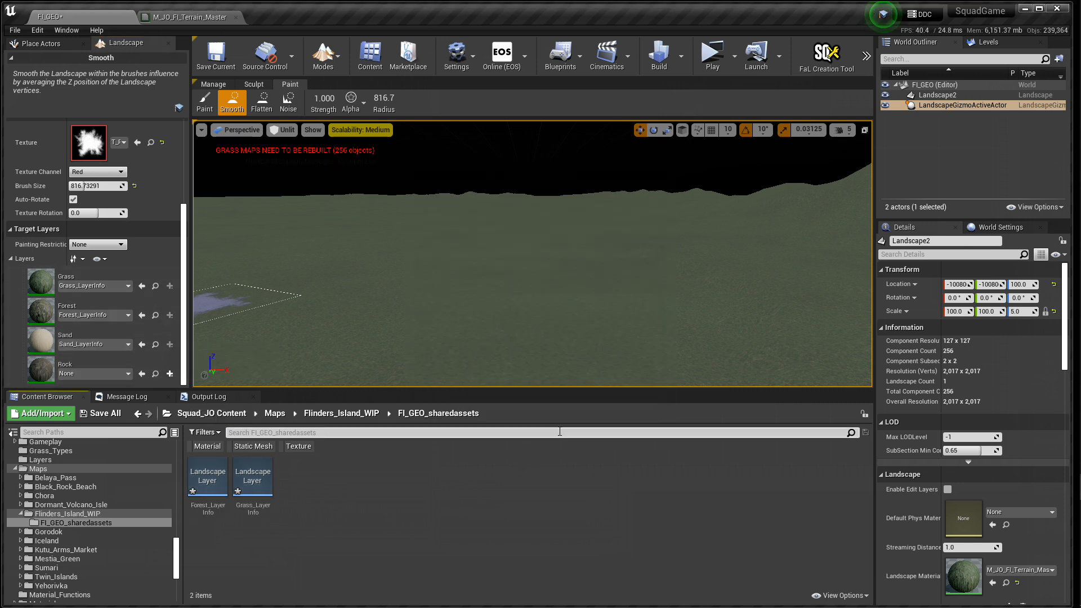
{"action": "left_click", "coordinate": [170, 374]}
{"action": "left_click", "coordinate": [222, 386]}
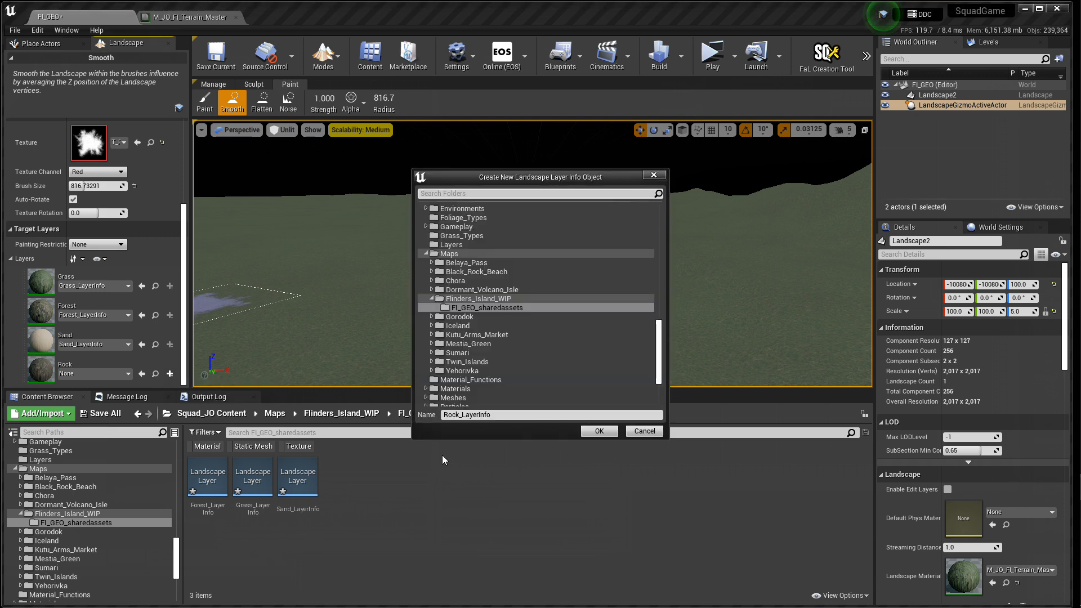
{"action": "left_click", "coordinate": [600, 431]}
{"action": "scroll", "coordinate": [182, 279], "scroll_direction": "up", "scroll_amount": 1}
{"action": "scroll", "coordinate": [182, 279], "scroll_direction": "down", "scroll_amount": 1}
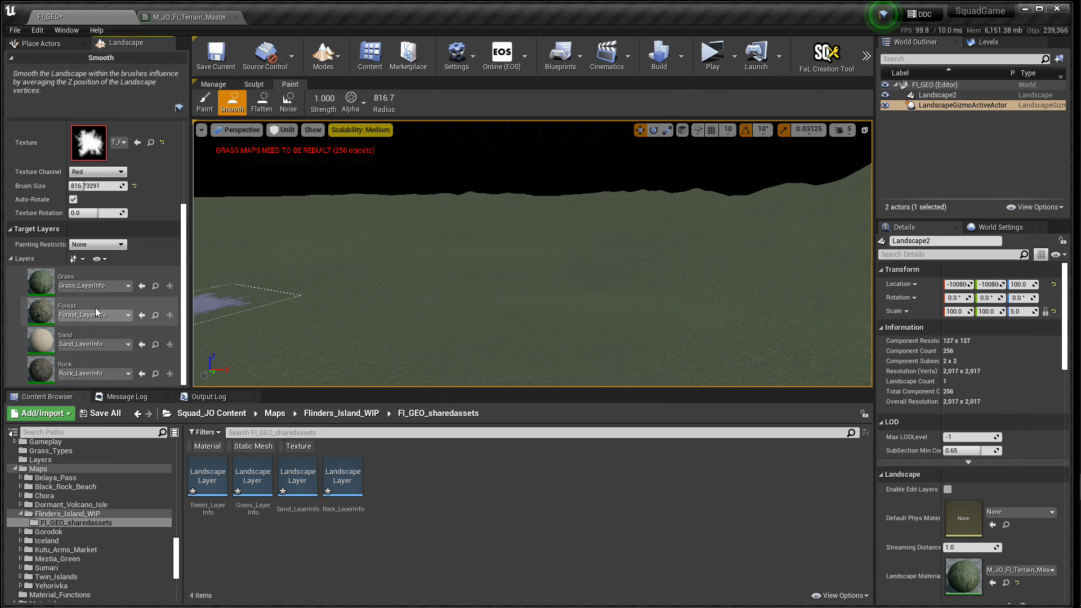
Step: Review the Layer Mat Functions and Layer Blend nodes in the terrain master material, and close that material
{"action": "left_click", "coordinate": [200, 18]}
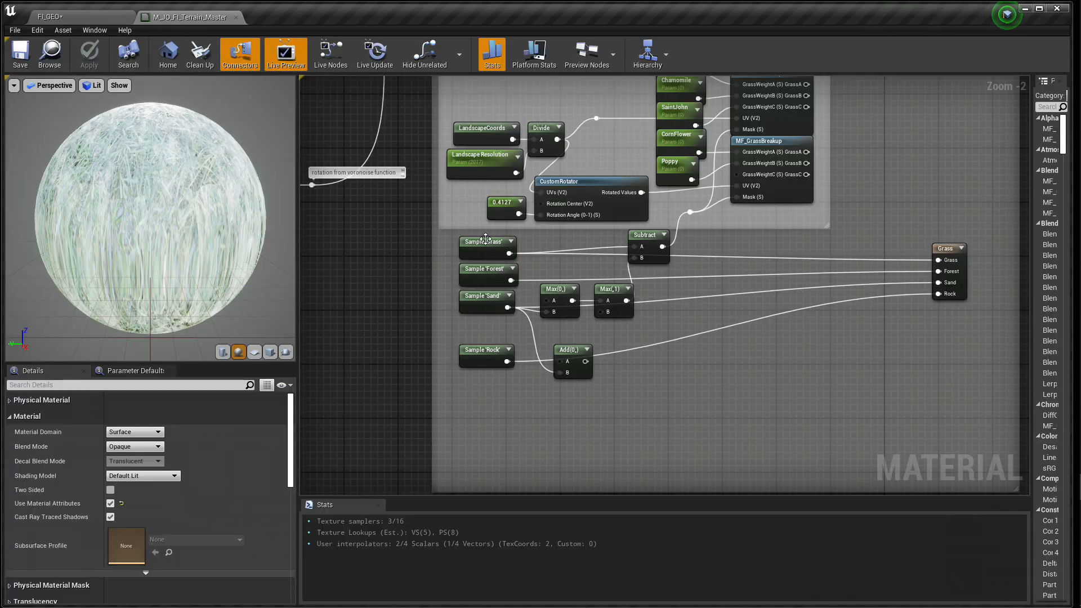
{"action": "scroll", "coordinate": [439, 295], "scroll_direction": "down", "scroll_amount": 4}
{"action": "right_click_drag", "start_coordinate": [374, 244], "coordinate": [513, 298]}
{"action": "scroll", "coordinate": [525, 215], "scroll_direction": "up", "scroll_amount": 1}
{"action": "scroll", "coordinate": [525, 215], "scroll_direction": "up", "scroll_amount": 3}
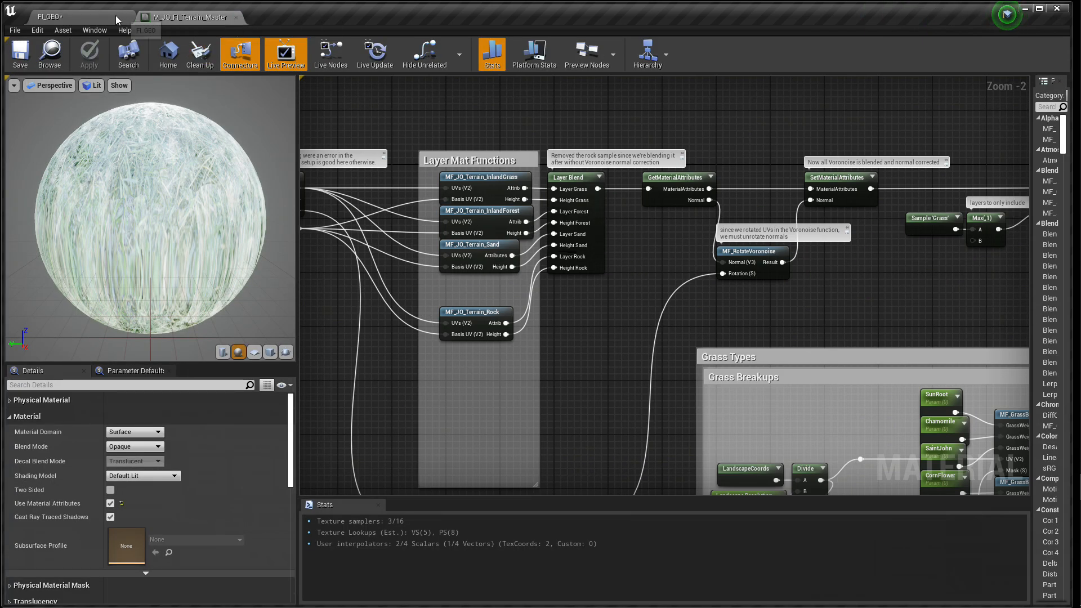
{"action": "left_click", "coordinate": [236, 17]}
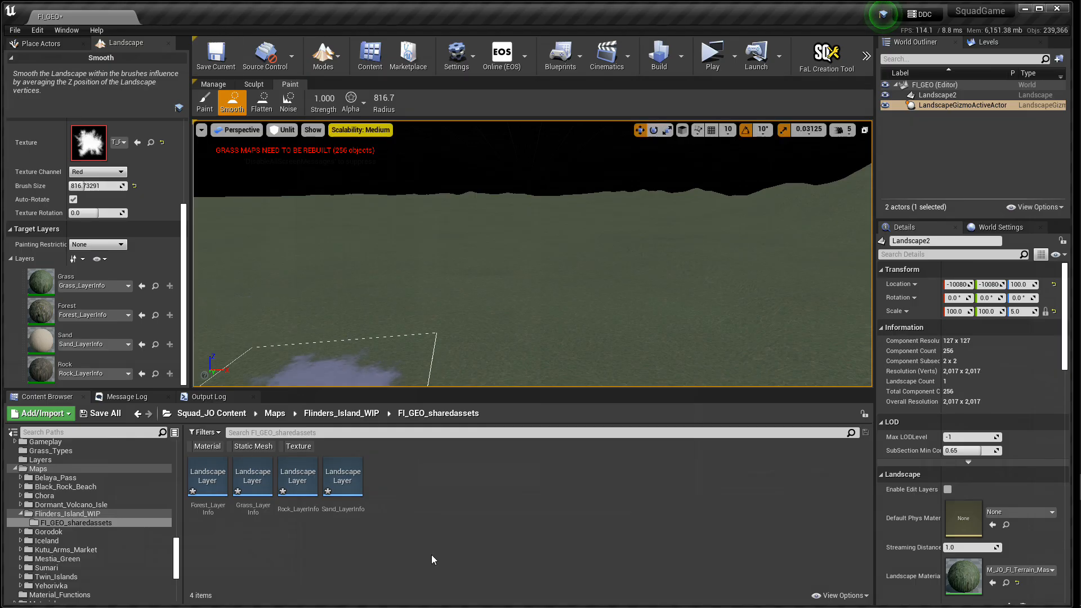
Step: Assign PhysMat_Dirt as the physical material of Forest_LayerInfo
{"action": "double_click", "coordinate": [208, 480]}
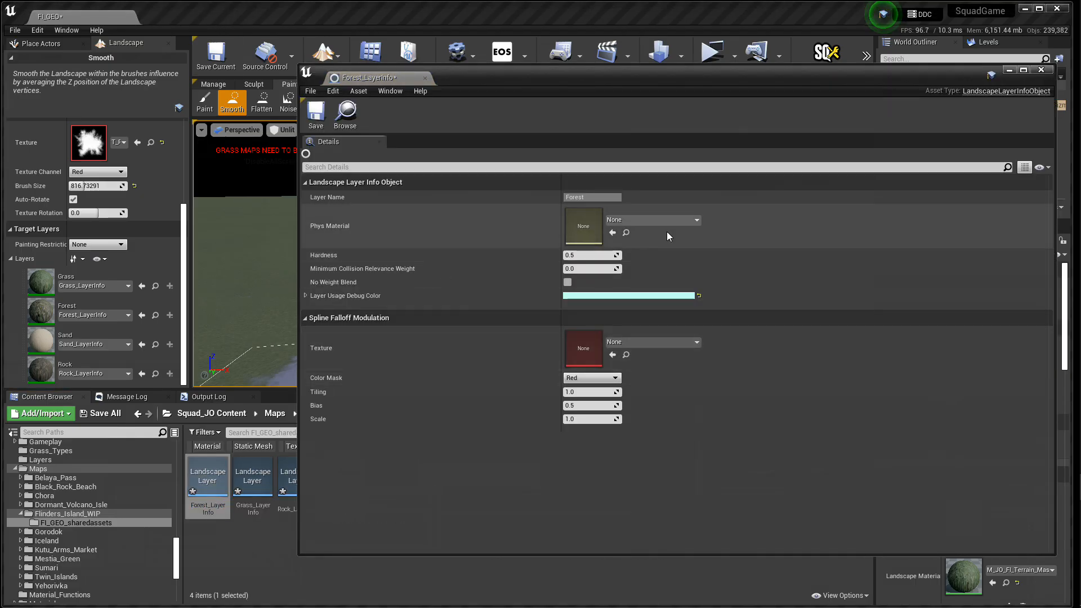
{"action": "left_click", "coordinate": [632, 221]}
{"action": "type", "text": "dirt"}
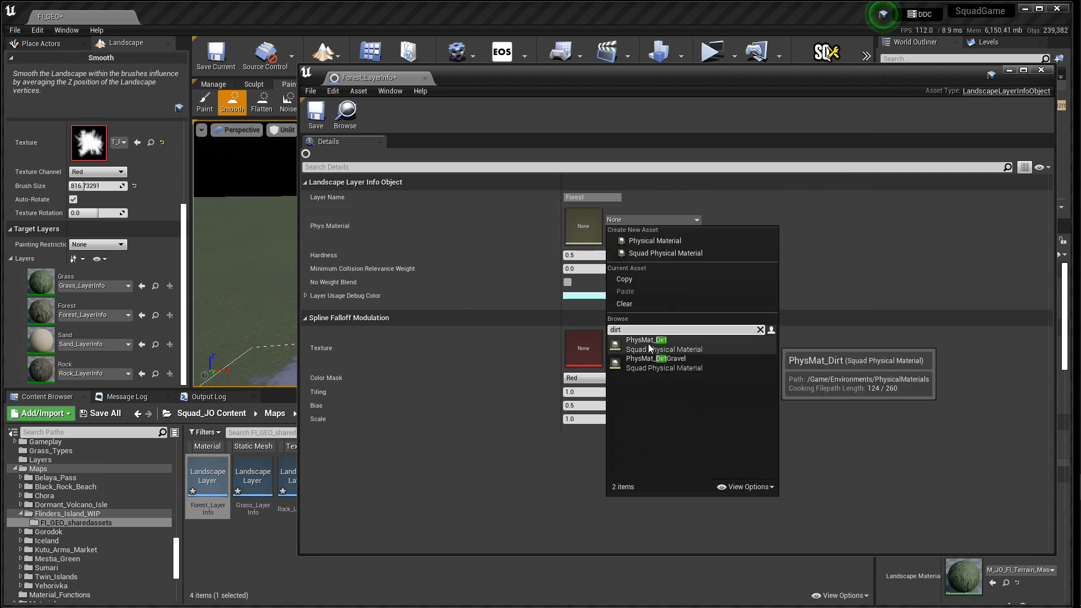
{"action": "left_click", "coordinate": [647, 343]}
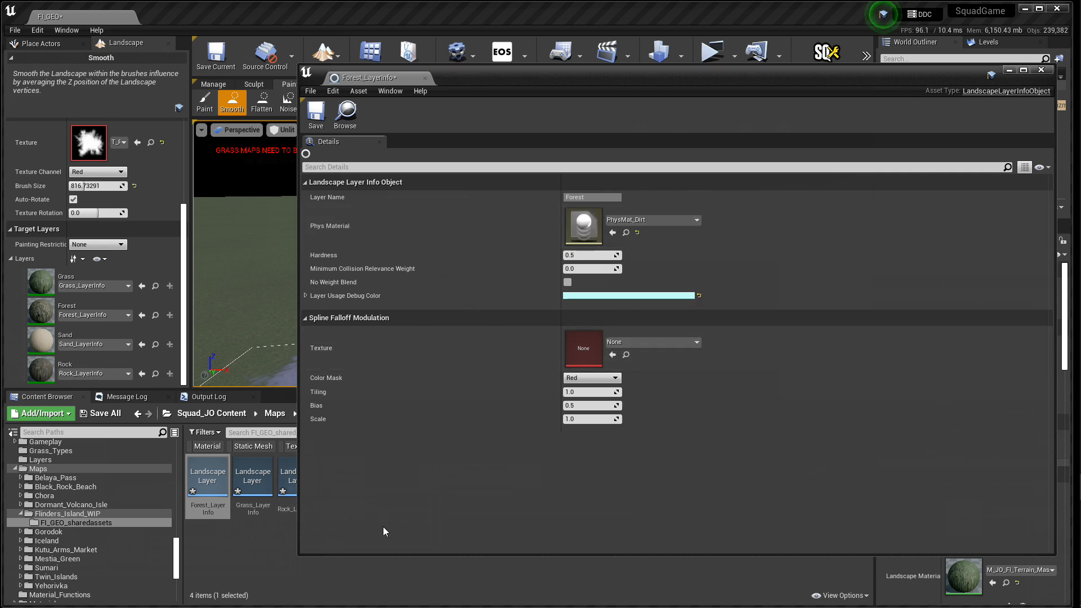
Step: Shorten the layer info window to uncover the assets below, and assign PhysMat_GrassTall_Rustle as the physical material of Grass_LayerInfo
{"action": "left_click_drag", "start_coordinate": [381, 555], "coordinate": [381, 450]}
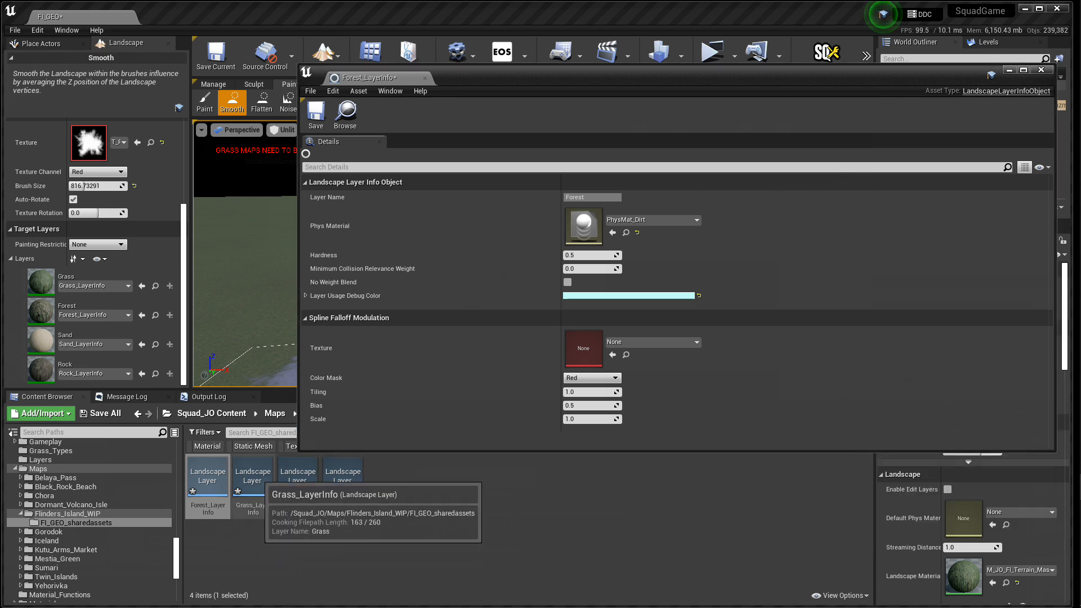
{"action": "double_click", "coordinate": [253, 478]}
{"action": "left_click", "coordinate": [629, 224]}
{"action": "type", "text": "grass"}
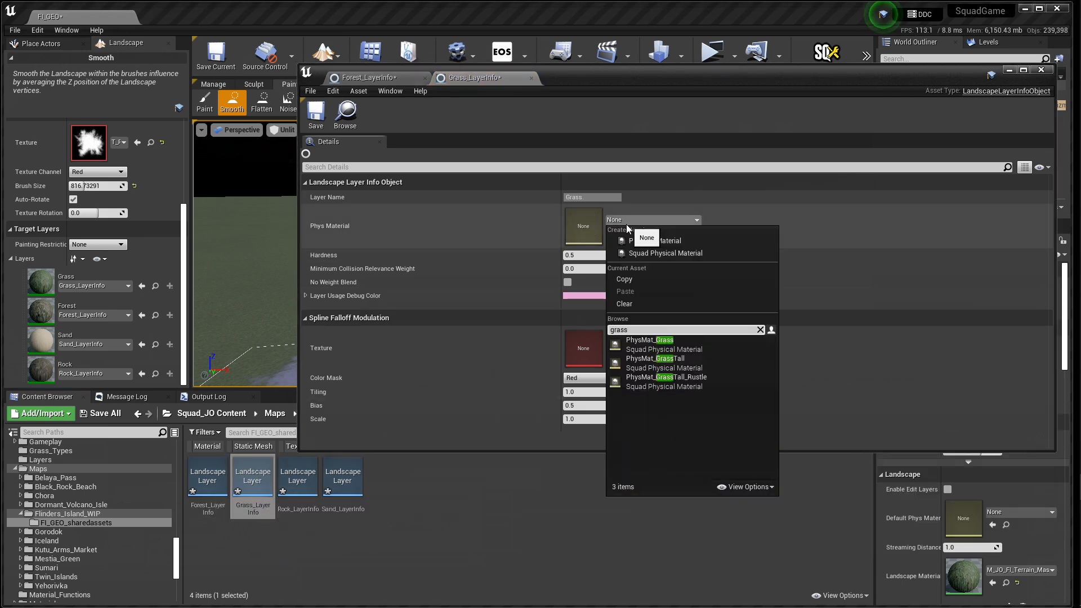
{"action": "left_click", "coordinate": [647, 382]}
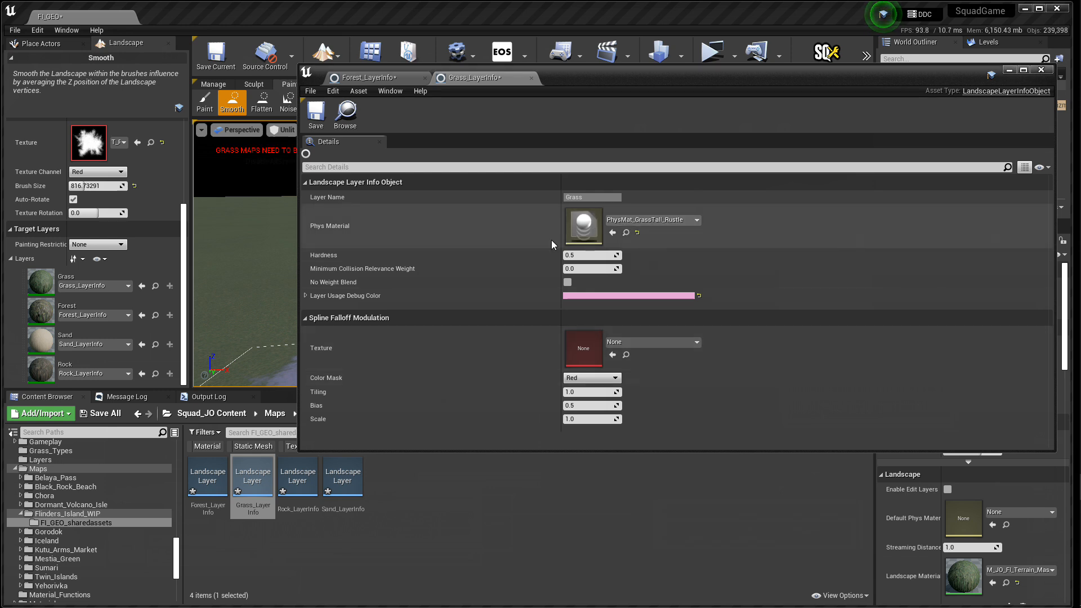
Step: Assign PhysMat_Rock as the physical material of Rock_LayerInfo
{"action": "left_click", "coordinate": [298, 478]}
{"action": "double_click", "coordinate": [297, 479]}
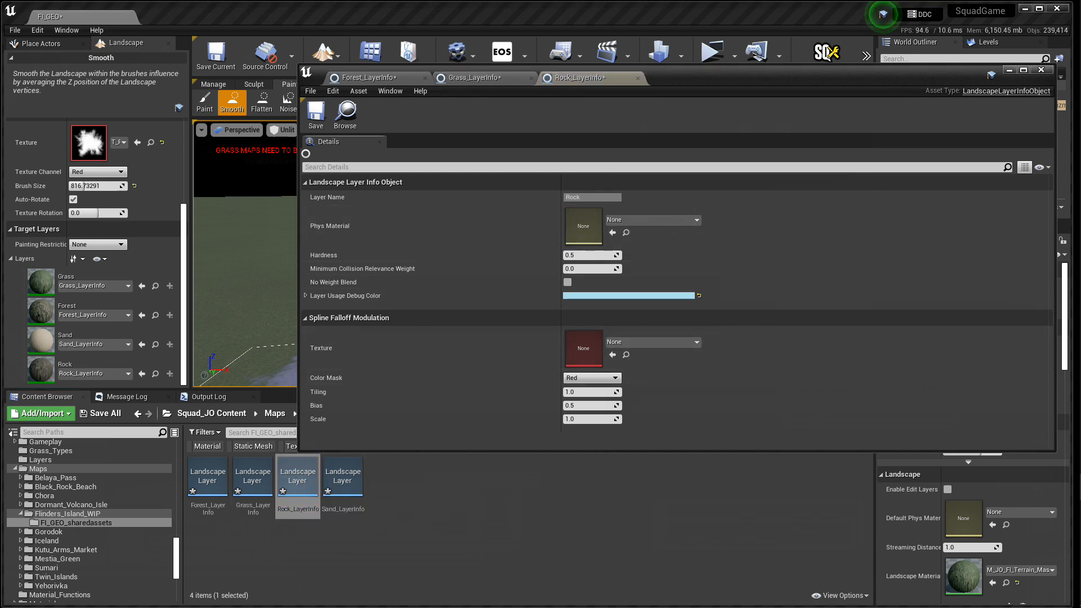
{"action": "left_click", "coordinate": [632, 220]}
{"action": "type", "text": "rock"}
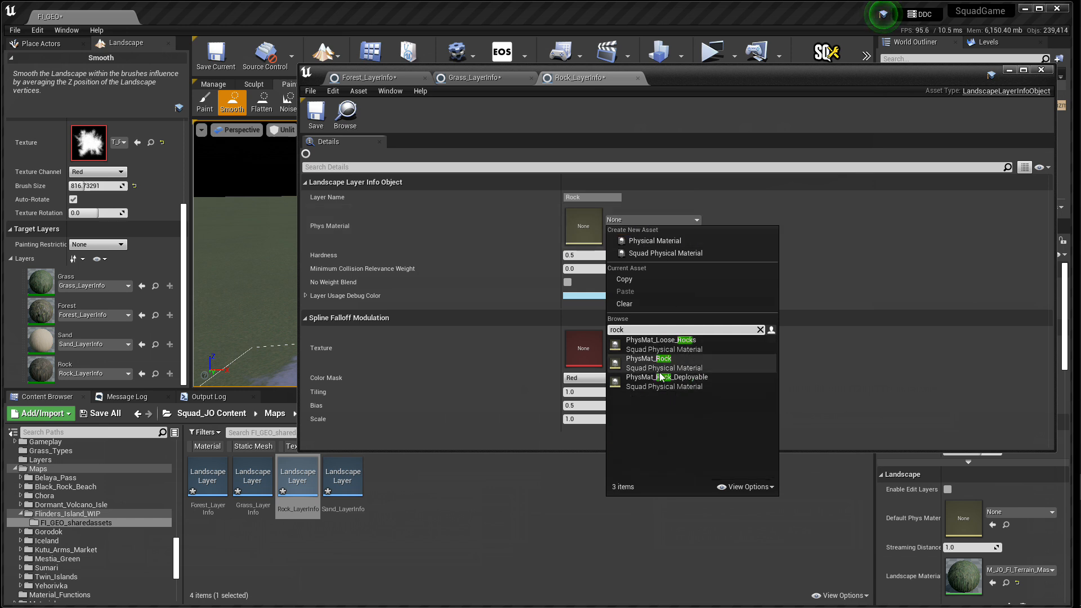
{"action": "left_click", "coordinate": [642, 361]}
Step: Assign PhysMat_Sand as the physical material of Sand_LayerInfo
{"action": "double_click", "coordinate": [343, 478]}
{"action": "left_click", "coordinate": [641, 220]}
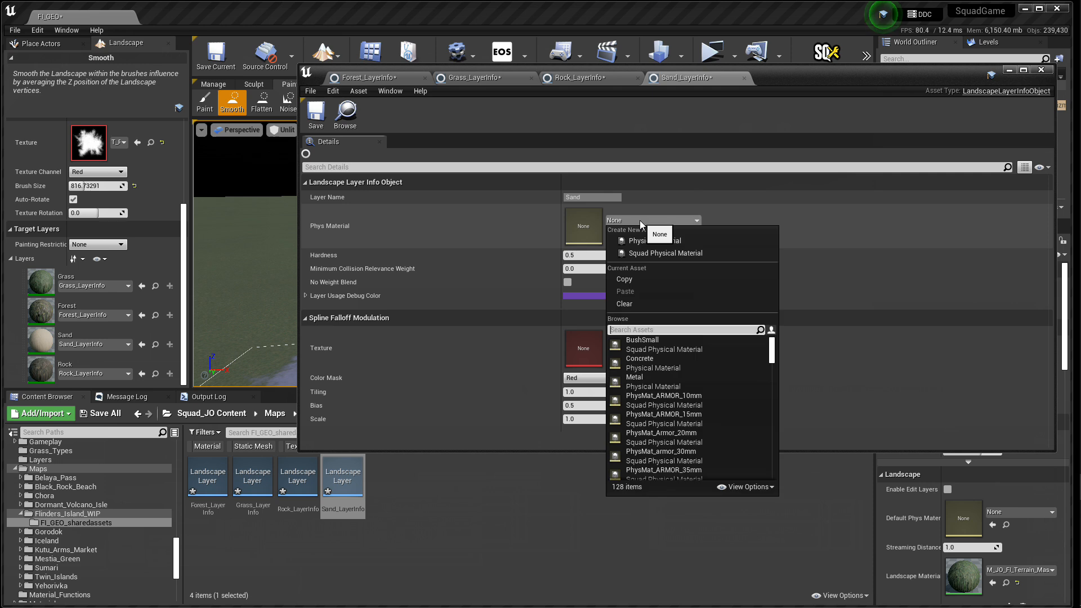
{"action": "type", "text": "sand"}
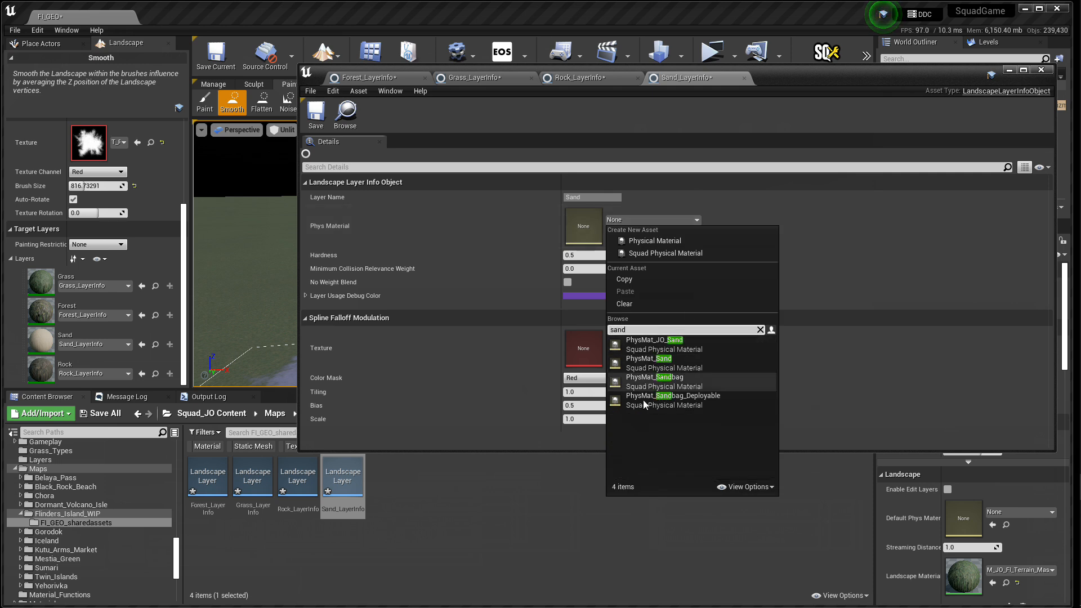
{"action": "left_click", "coordinate": [641, 361]}
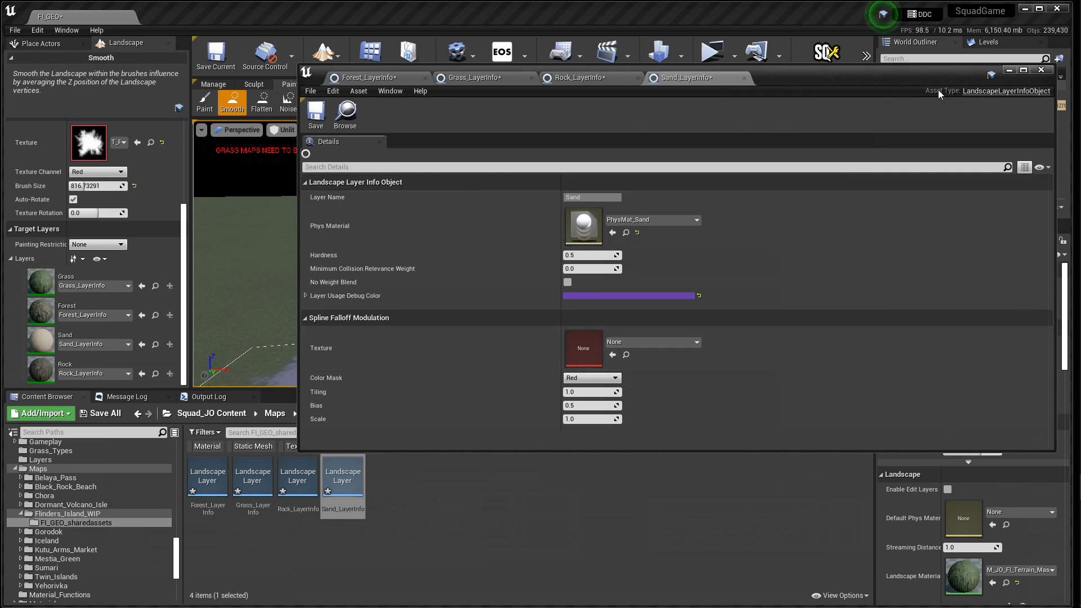
Step: Close the layer info editor window and save the level together with all modified assets
{"action": "left_click", "coordinate": [1046, 72]}
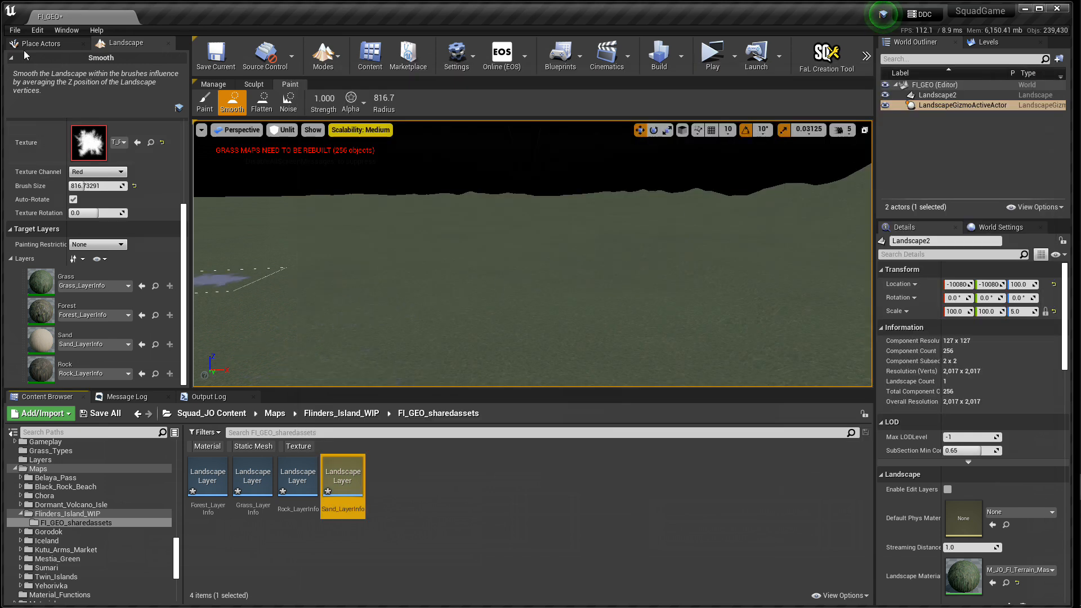
{"action": "left_click", "coordinate": [17, 31]}
{"action": "left_click", "coordinate": [38, 125]}
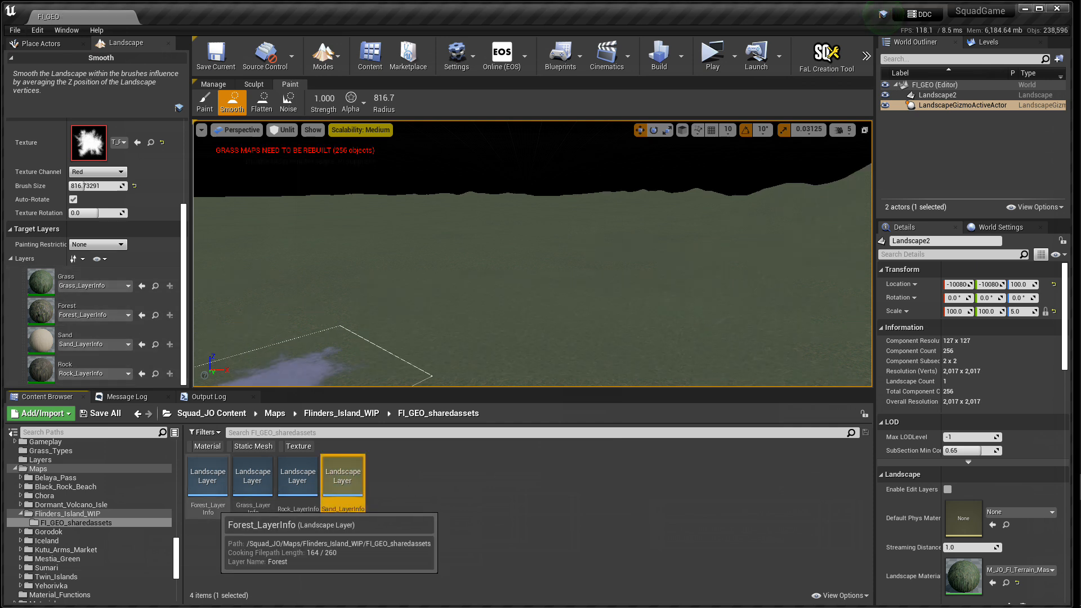
Step: Import the Grass_Mask_FI file into the landscape's Grass layer, accepting that it is padded or clipped to fit
{"action": "right_click", "coordinate": [101, 272]}
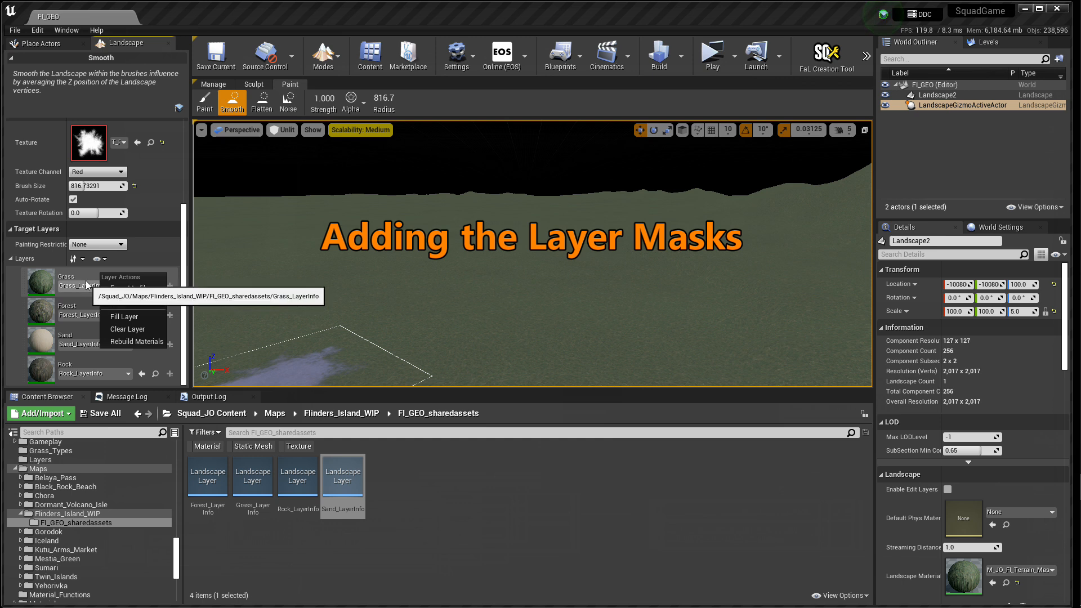
{"action": "left_click", "coordinate": [86, 273]}
{"action": "right_click", "coordinate": [86, 272]}
{"action": "left_click", "coordinate": [78, 273]}
{"action": "right_click", "coordinate": [90, 275]}
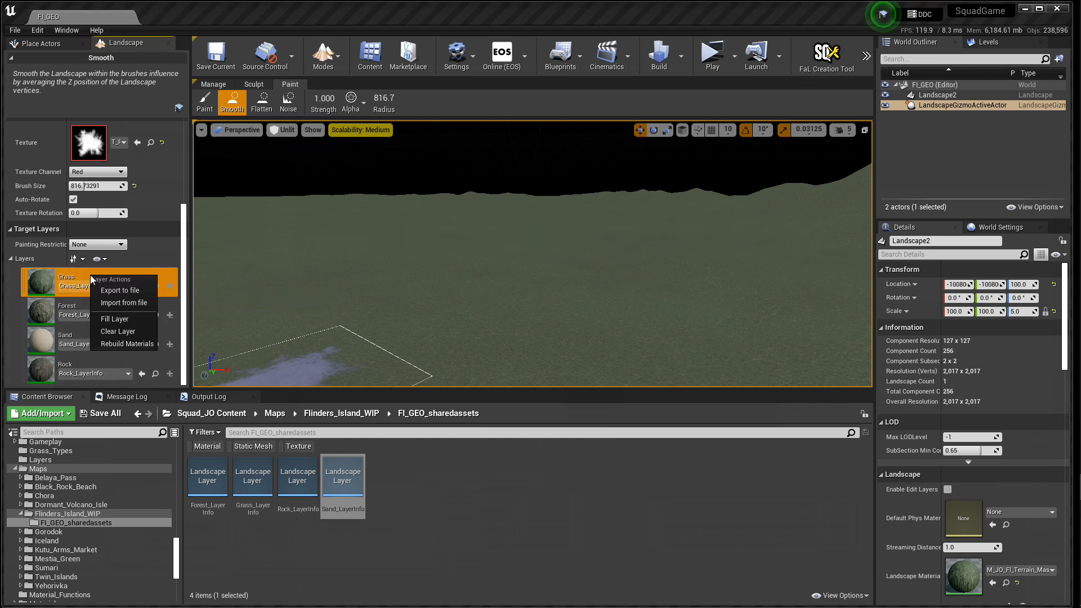
{"action": "left_click", "coordinate": [112, 301]}
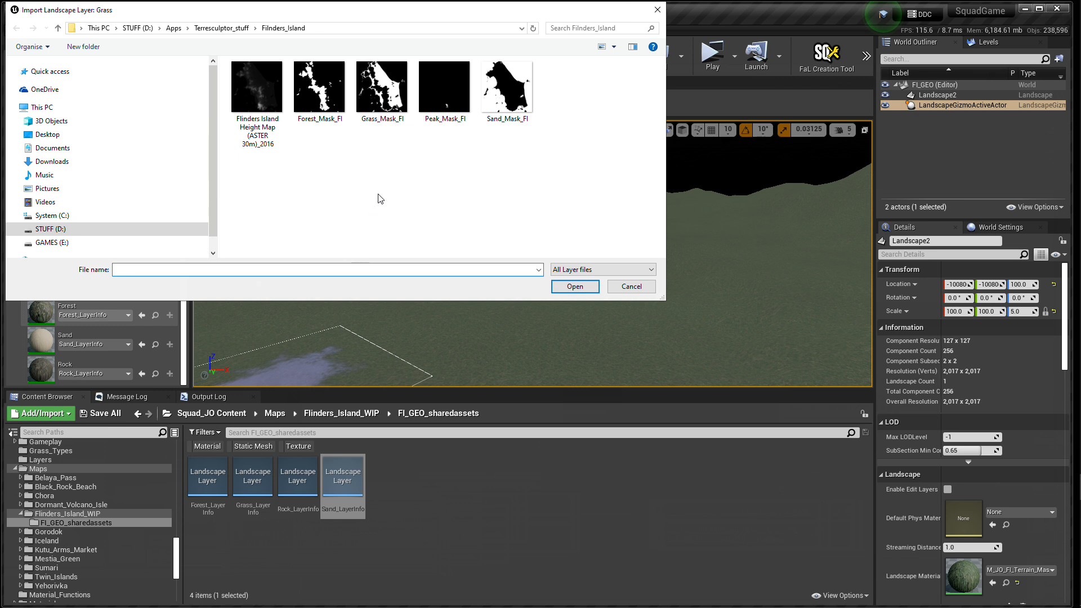
{"action": "left_click", "coordinate": [381, 97]}
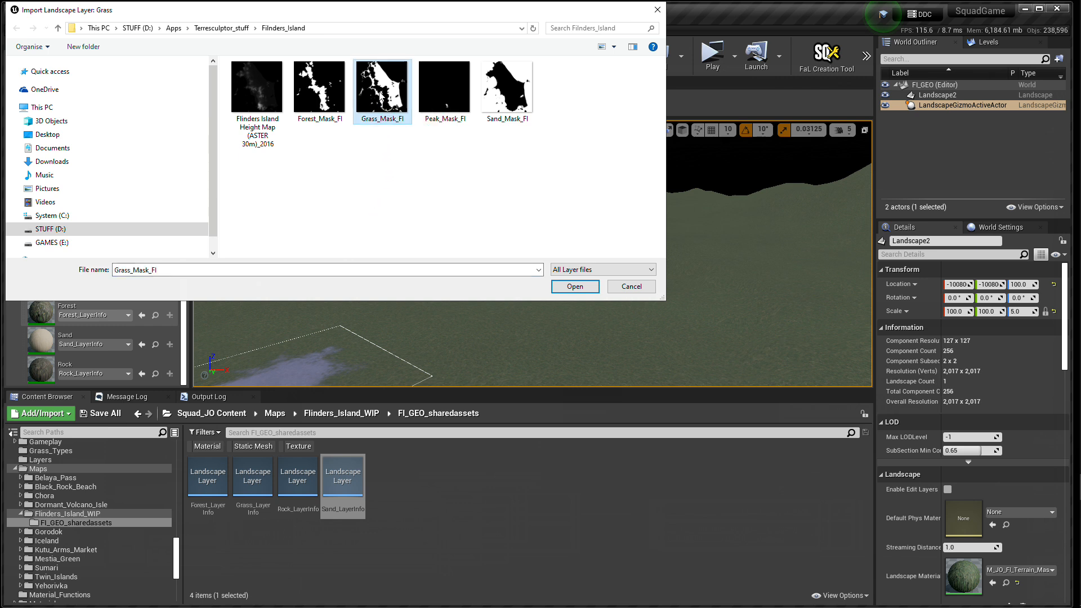
{"action": "left_click", "coordinate": [570, 286]}
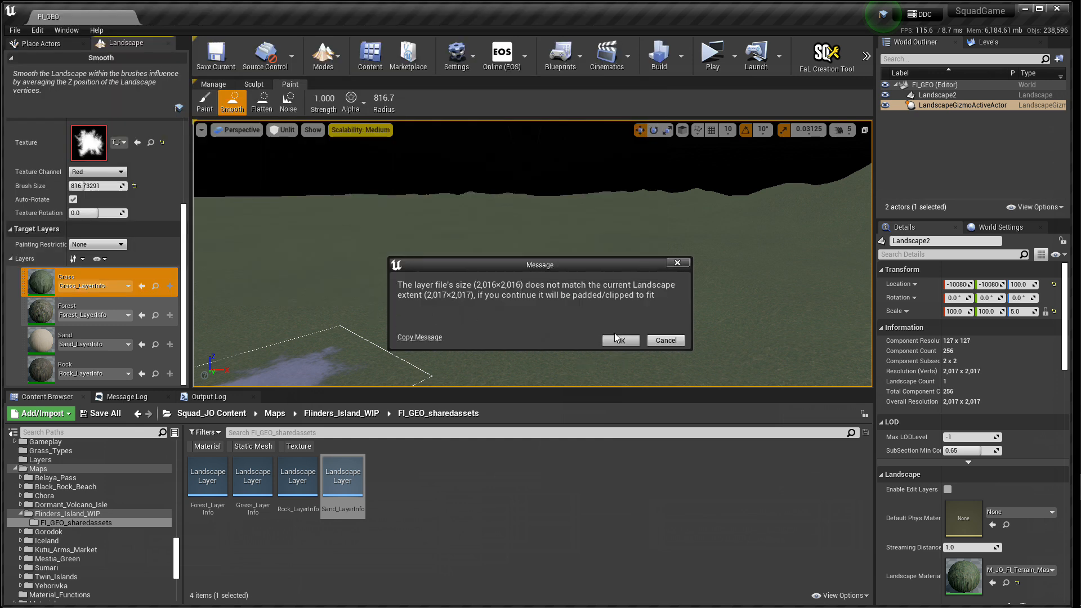
{"action": "left_click", "coordinate": [617, 339]}
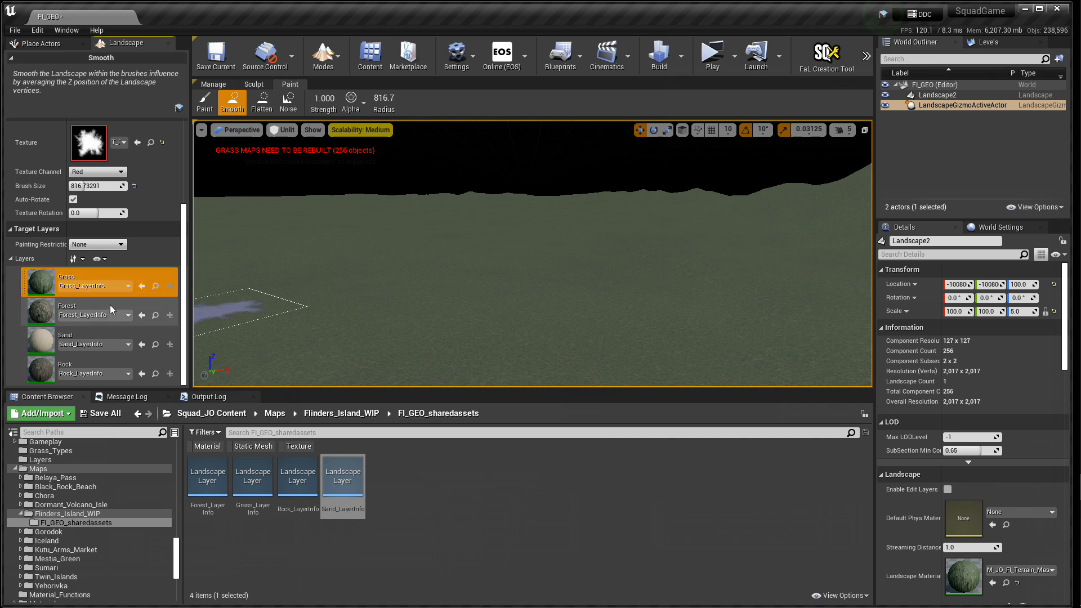
Step: Import the Forest_Mask_FI file into the Forest layer, accepting that it is padded or clipped to fit
{"action": "mouse_move", "coordinate": [482, 314]}
{"action": "right_mouse_down"}
{"action": "mouse_move", "coordinate": [316, 313]}
{"action": "mouse_move", "coordinate": [484, 323]}
{"action": "mouse_move", "coordinate": [529, 361]}
{"action": "mouse_move", "coordinate": [489, 324]}
{"action": "mouse_move", "coordinate": [473, 352]}
{"action": "mouse_move", "coordinate": [459, 327]}
{"action": "right_mouse_up"}
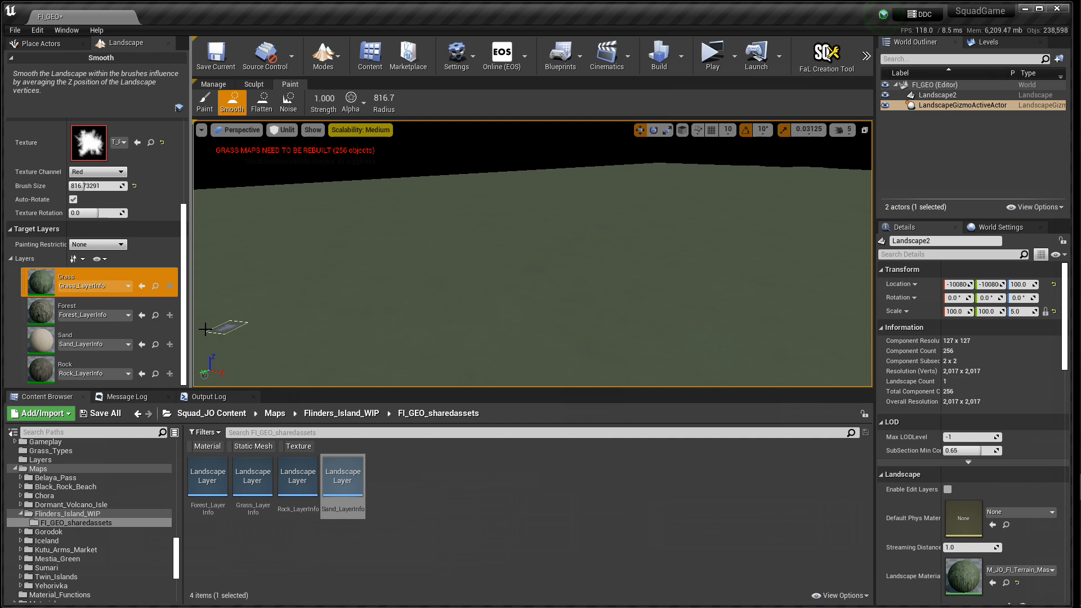
{"action": "right_click", "coordinate": [111, 303]}
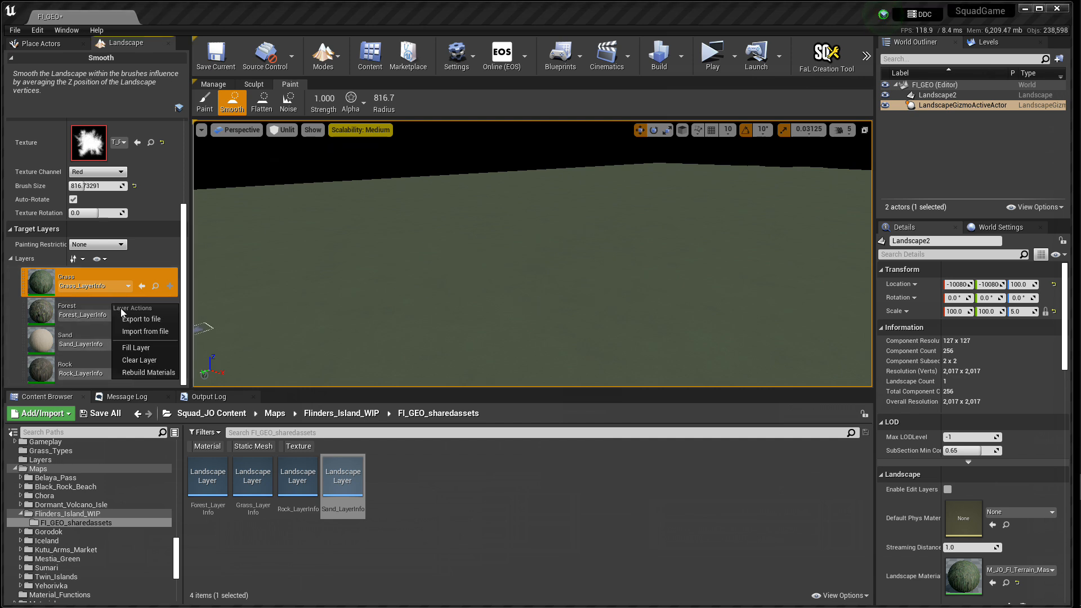
{"action": "left_click", "coordinate": [131, 331]}
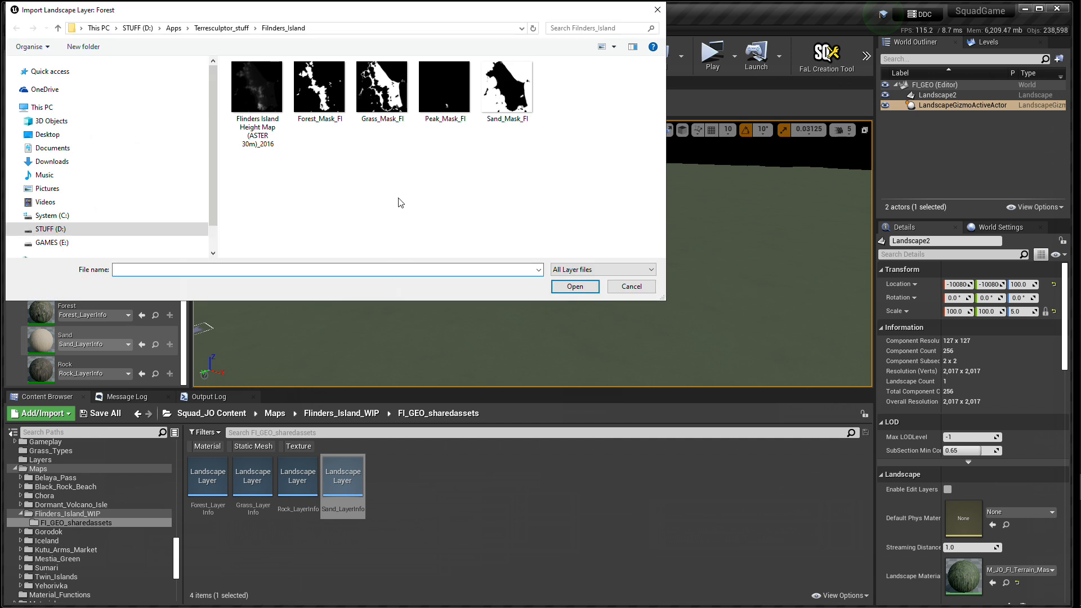
{"action": "left_click", "coordinate": [337, 125]}
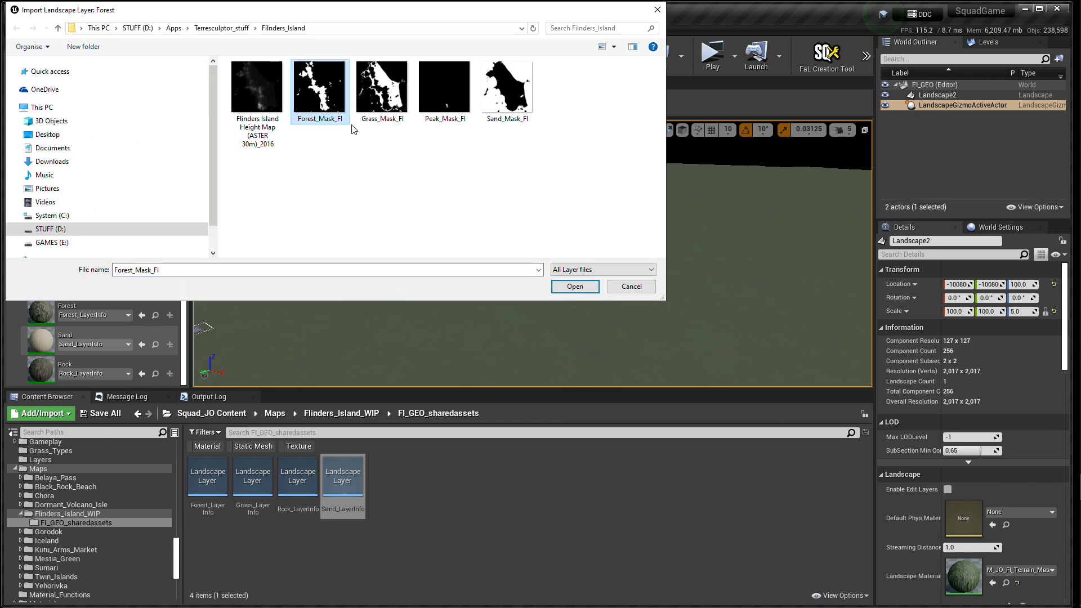
{"action": "left_click", "coordinate": [575, 288]}
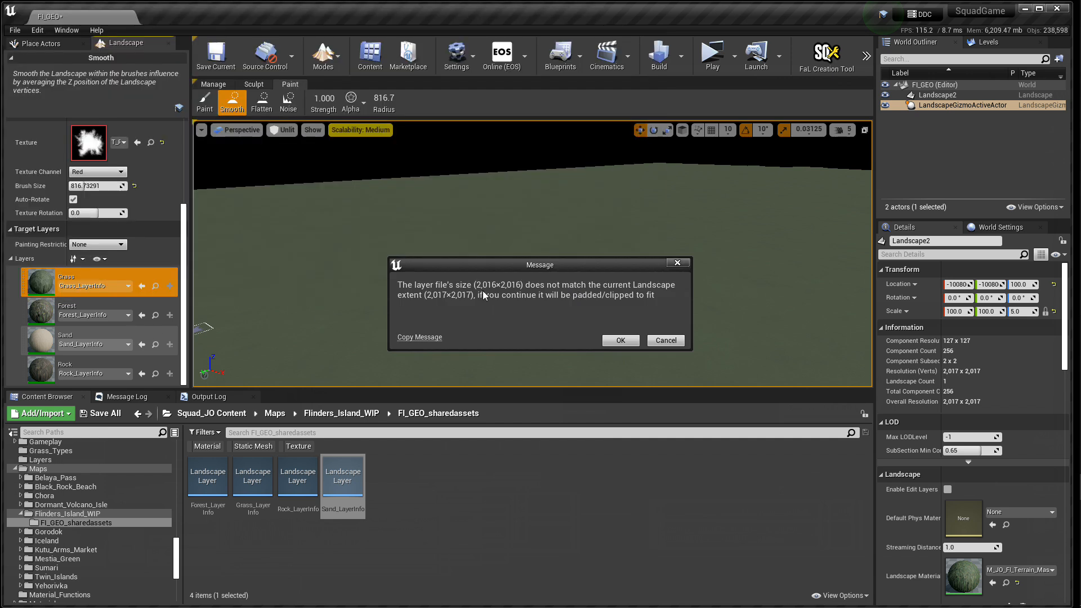
{"action": "left_click", "coordinate": [619, 341]}
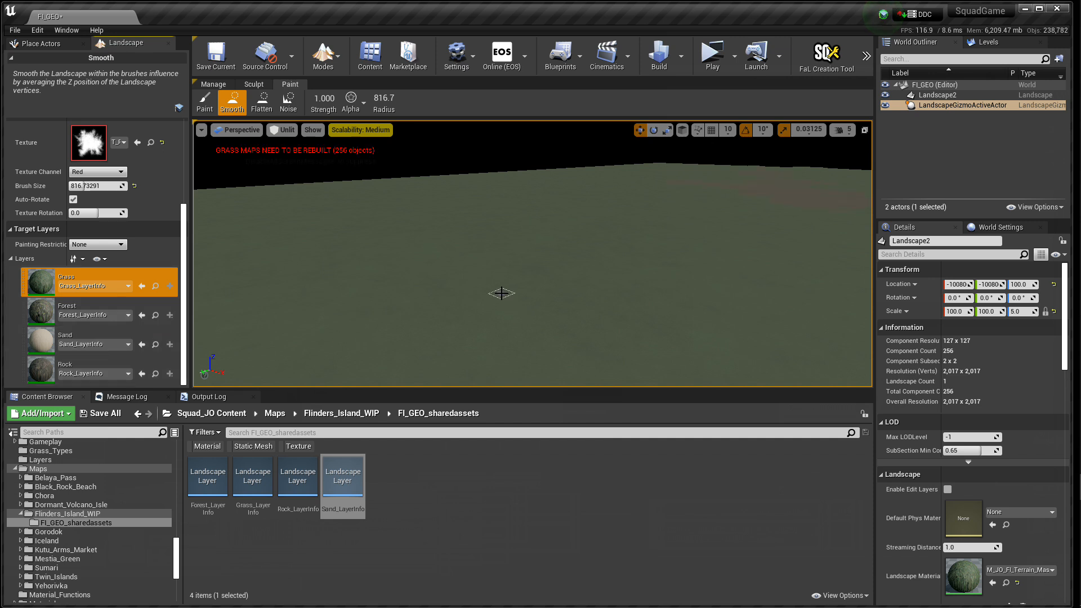
Step: Import the Sand_Mask_FI file into the Sand layer, accepting that it is padded or clipped to fit
{"action": "right_click_drag", "start_coordinate": [532, 253], "coordinate": [639, 255]}
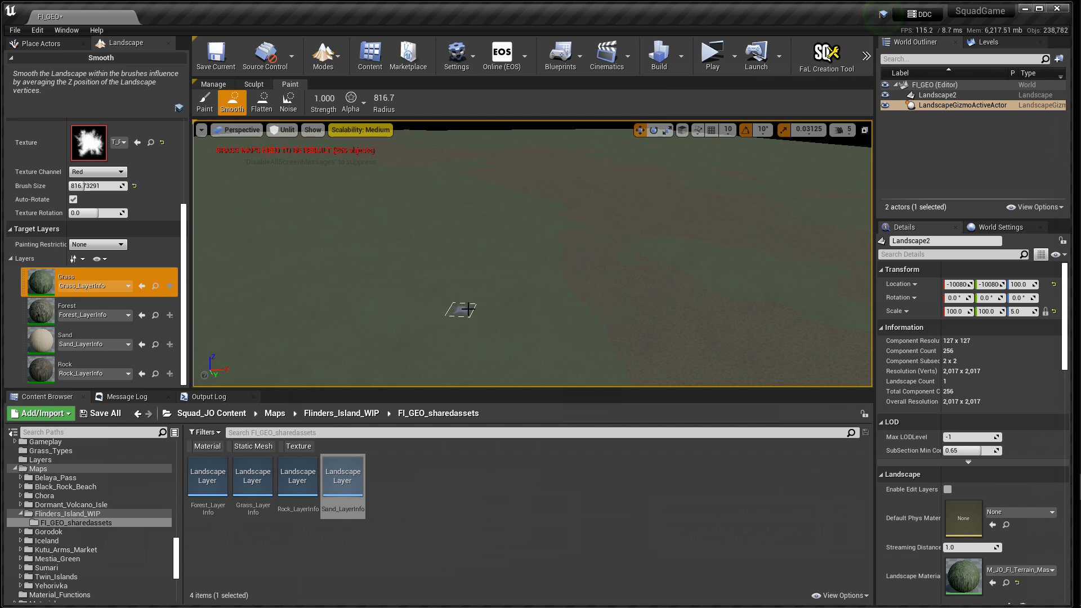
{"action": "right_click_drag", "start_coordinate": [464, 310], "coordinate": [620, 326]}
{"action": "mouse_move", "coordinate": [481, 306]}
{"action": "right_mouse_down"}
{"action": "mouse_move", "coordinate": [481, 264]}
{"action": "mouse_move", "coordinate": [469, 297]}
{"action": "mouse_move", "coordinate": [471, 265]}
{"action": "mouse_move", "coordinate": [494, 286]}
{"action": "right_mouse_up"}
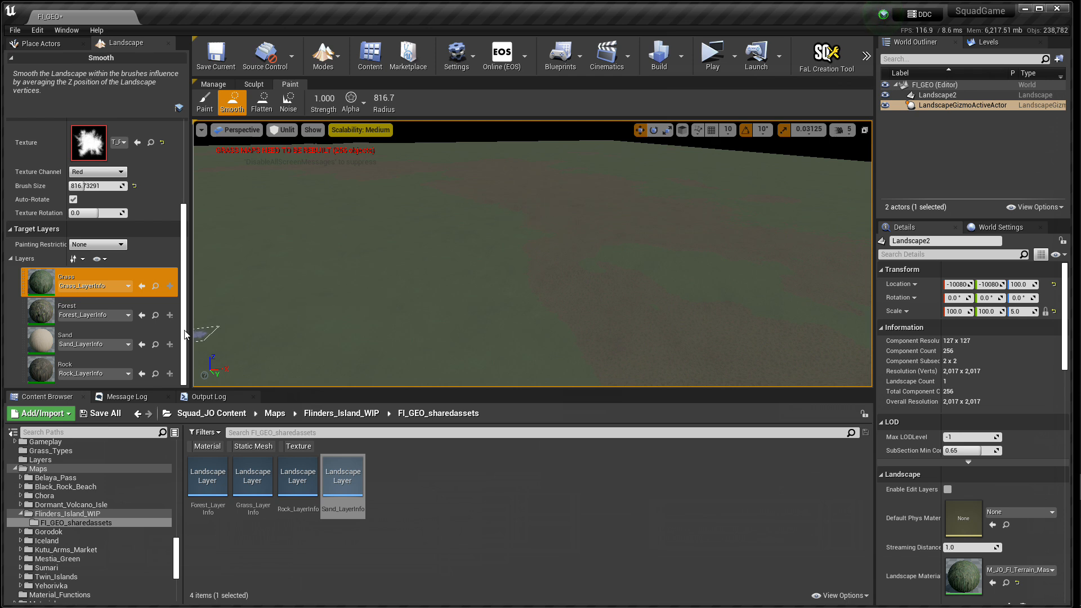
{"action": "right_click", "coordinate": [105, 331]}
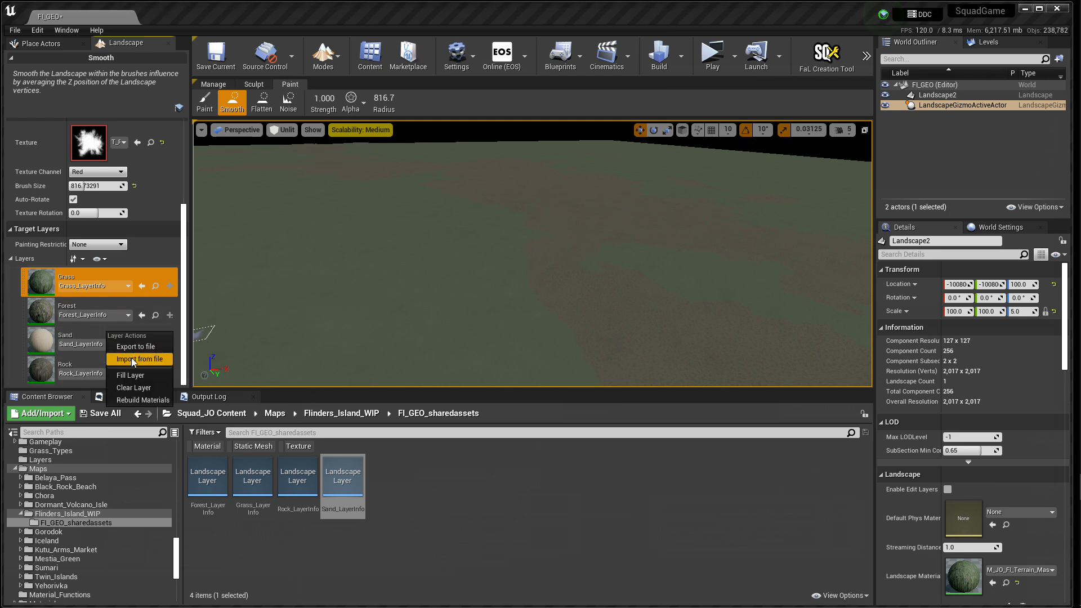
{"action": "left_click", "coordinate": [131, 358]}
{"action": "left_click", "coordinate": [506, 87]}
{"action": "left_click", "coordinate": [564, 287]}
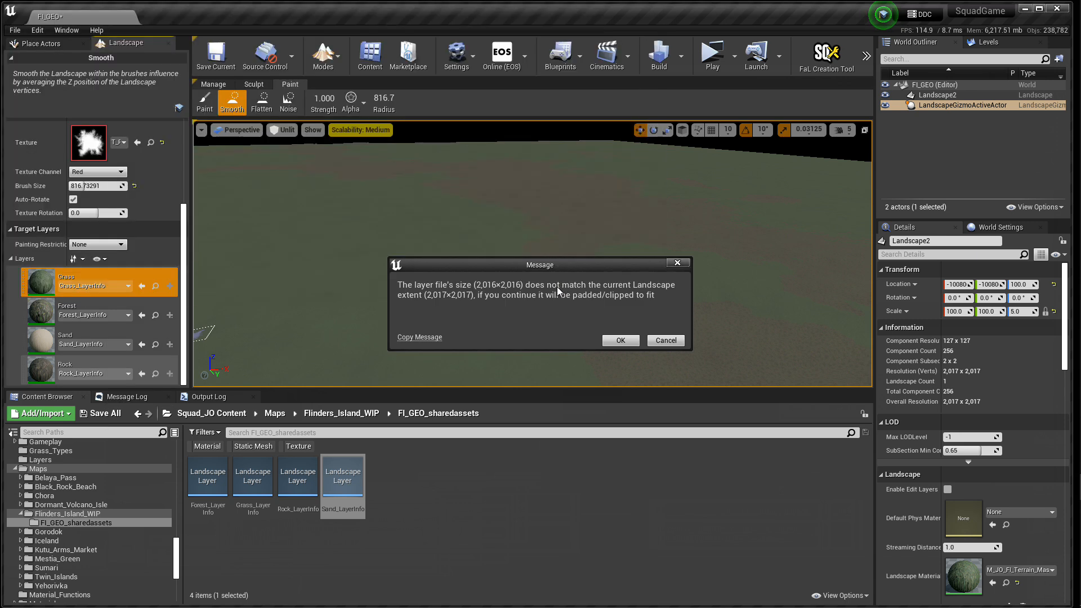
{"action": "left_click", "coordinate": [620, 340]}
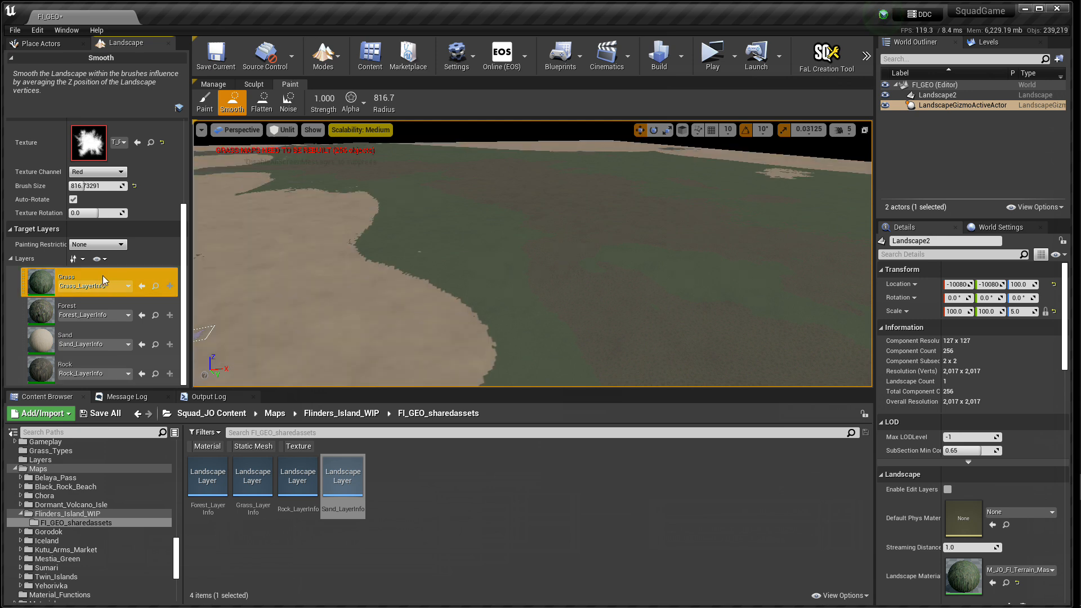
Step: Import the Peak_Mask_FI file into the Rock layer, accepting that it is padded or clipped to fit
{"action": "right_click_drag", "start_coordinate": [380, 316], "coordinate": [340, 301]}
{"action": "mouse_move", "coordinate": [394, 338]}
{"action": "right_mouse_down"}
{"action": "mouse_move", "coordinate": [398, 371]}
{"action": "mouse_move", "coordinate": [389, 351]}
{"action": "right_mouse_up"}
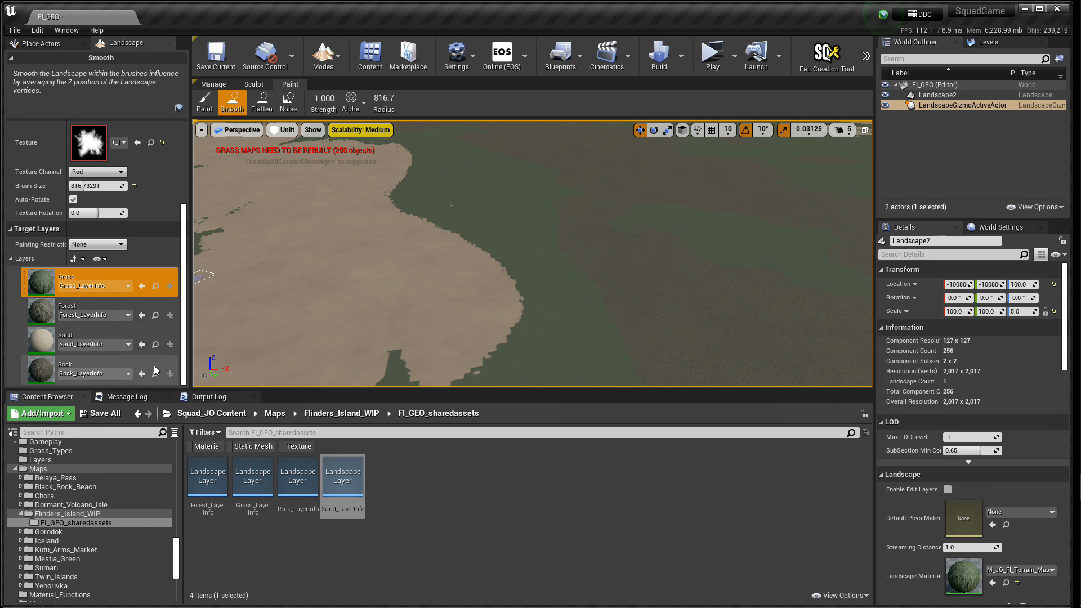
{"action": "right_click", "coordinate": [108, 359]}
{"action": "left_click", "coordinate": [135, 387]}
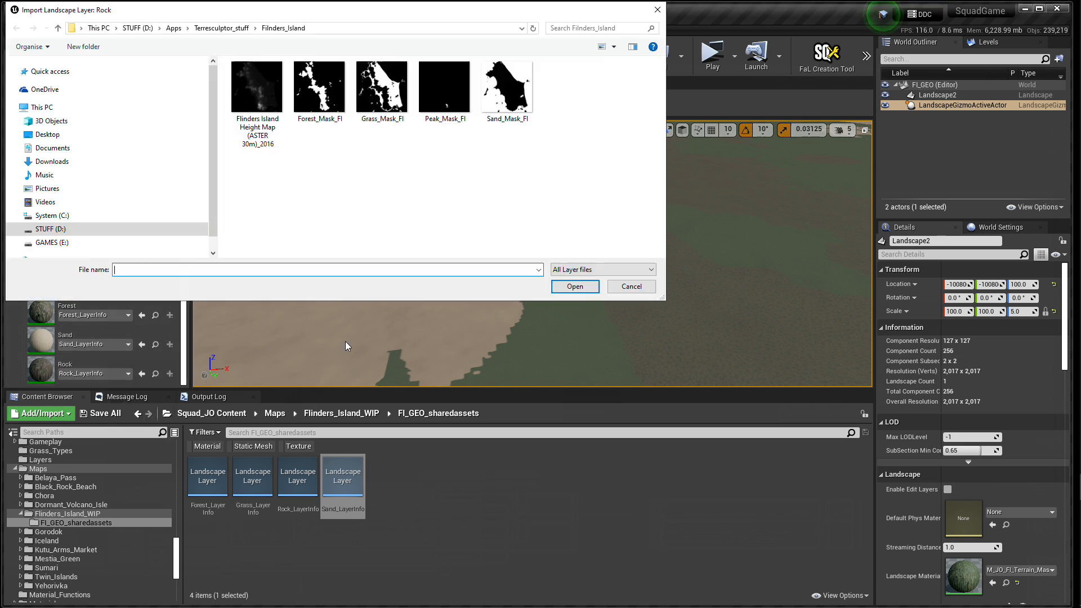
{"action": "left_click", "coordinate": [444, 90]}
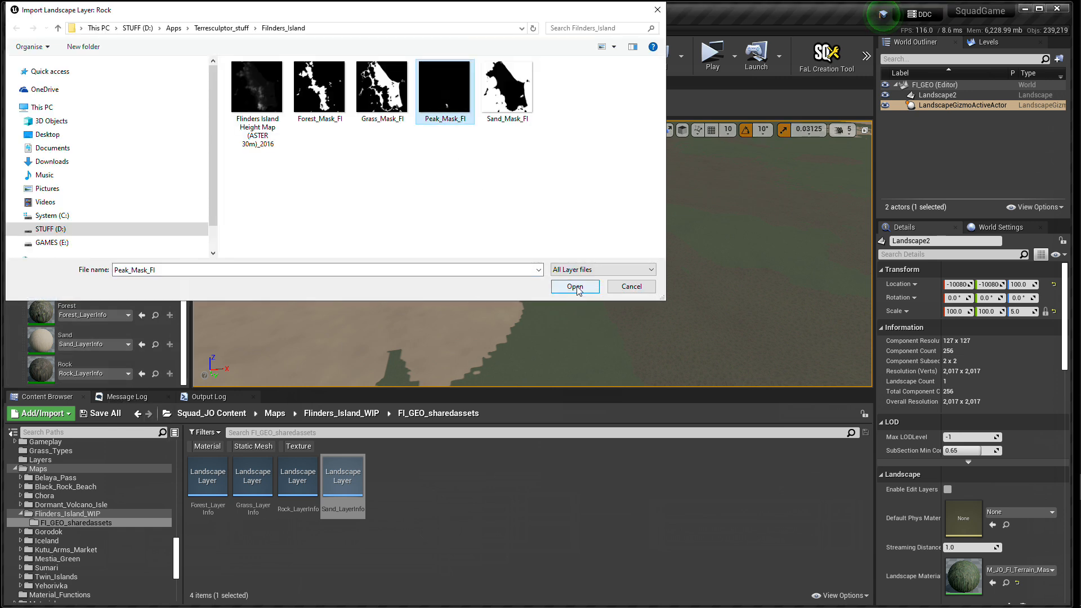
{"action": "left_click", "coordinate": [574, 287]}
{"action": "left_click", "coordinate": [620, 340]}
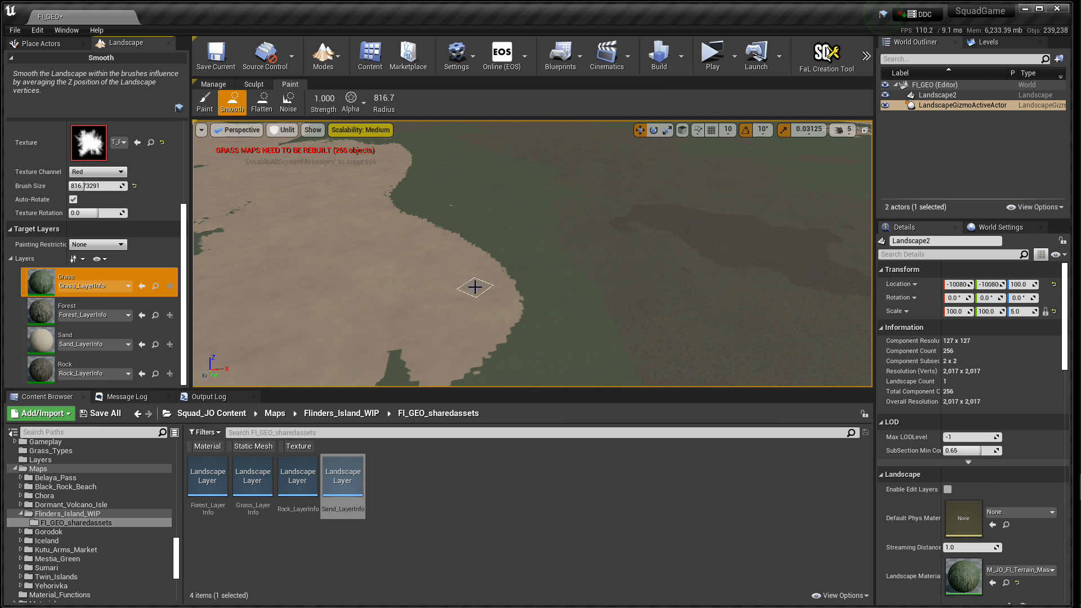
Step: Show the contents of the Flinders_Island_WIP folder and save the FI_GEO level with the imported layer masks
{"action": "mouse_move", "coordinate": [532, 254]}
{"action": "right_mouse_down"}
{"action": "mouse_move", "coordinate": [537, 187]}
{"action": "mouse_move", "coordinate": [538, 228]}
{"action": "mouse_move", "coordinate": [478, 225]}
{"action": "mouse_move", "coordinate": [481, 203]}
{"action": "mouse_move", "coordinate": [461, 291]}
{"action": "right_mouse_up"}
{"action": "key", "text": "q"}
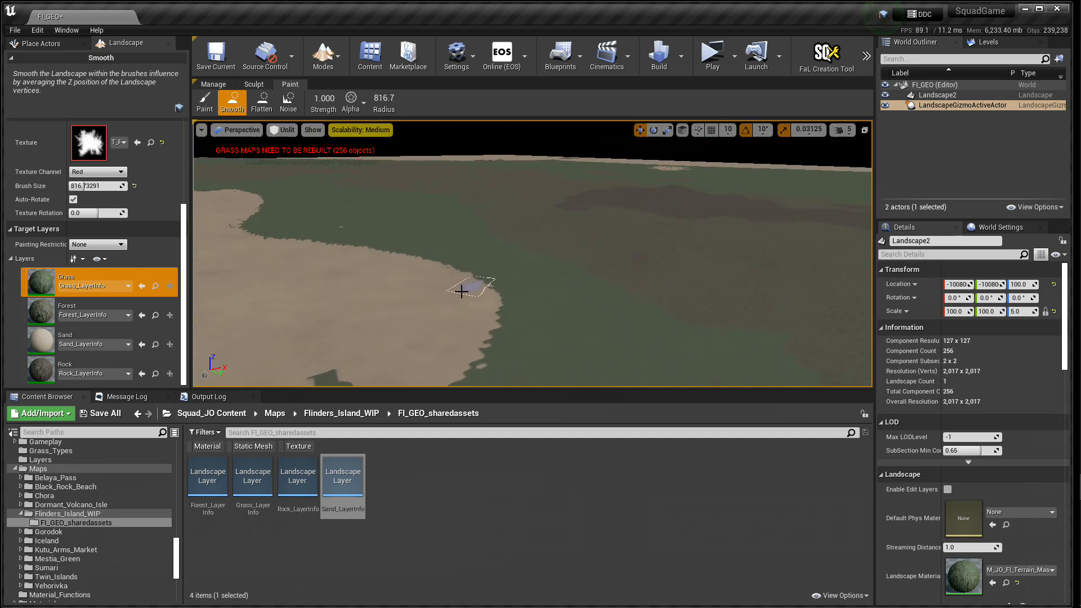
{"action": "left_click", "coordinate": [428, 510]}
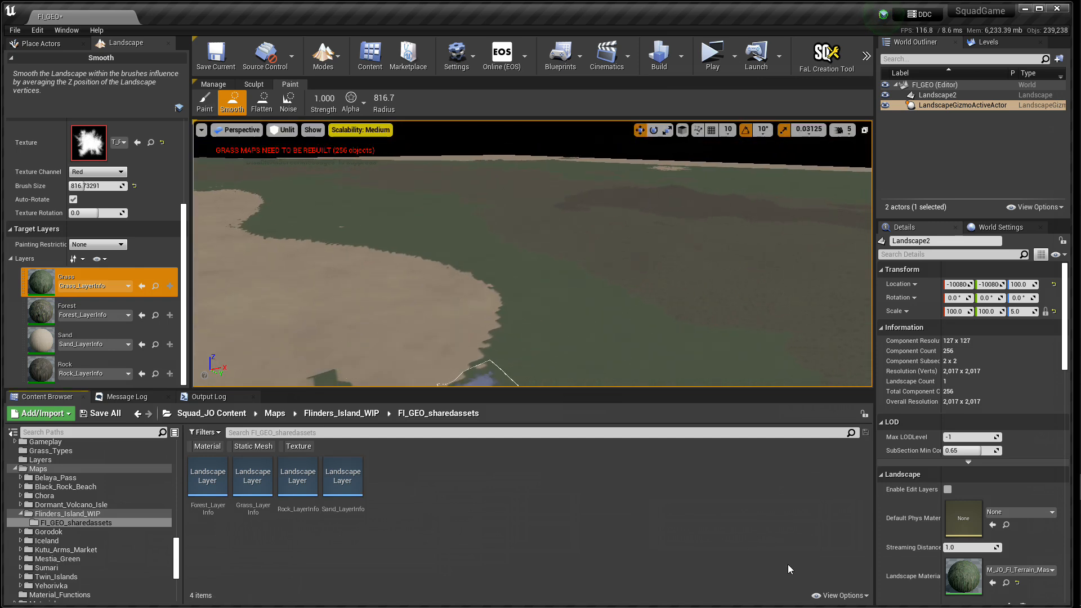
{"action": "left_click", "coordinate": [76, 513]}
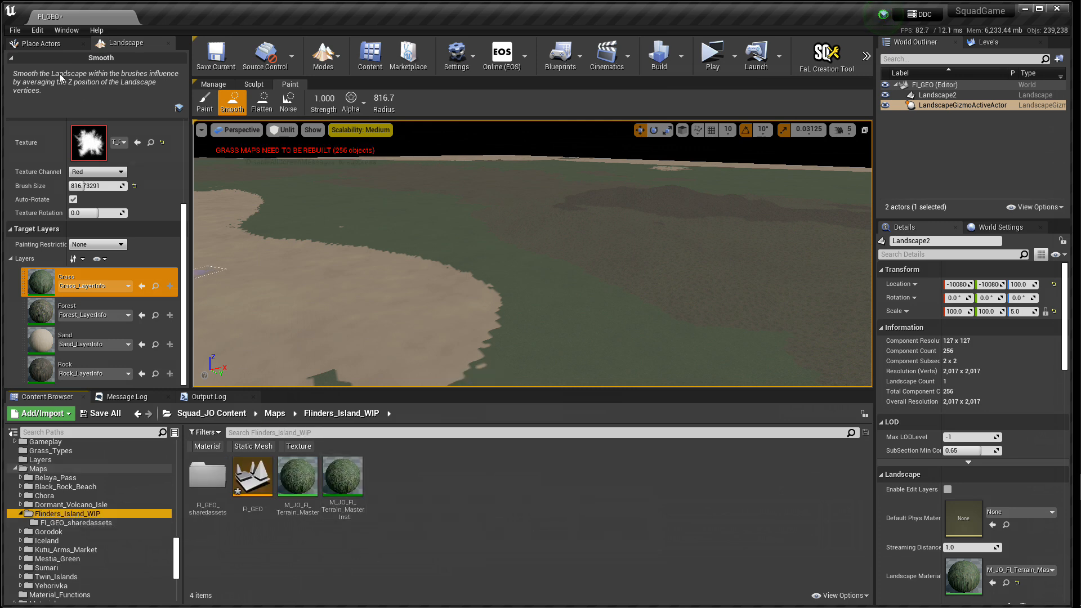
{"action": "left_click", "coordinate": [16, 31]}
{"action": "left_click", "coordinate": [45, 127]}
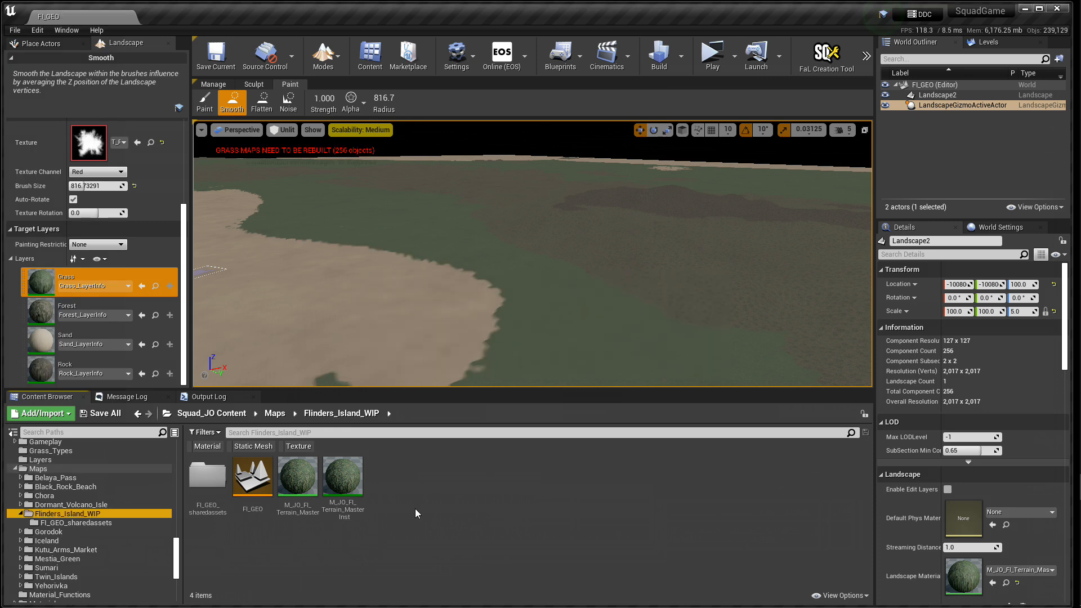
Step: Open the M_JO_FI_Terrain_Master_Inst material instance and enable Forest Displacement, Forest Height Contrast, Forest Scale Multiplier and ForestNormalStrength
{"action": "double_click", "coordinate": [343, 481]}
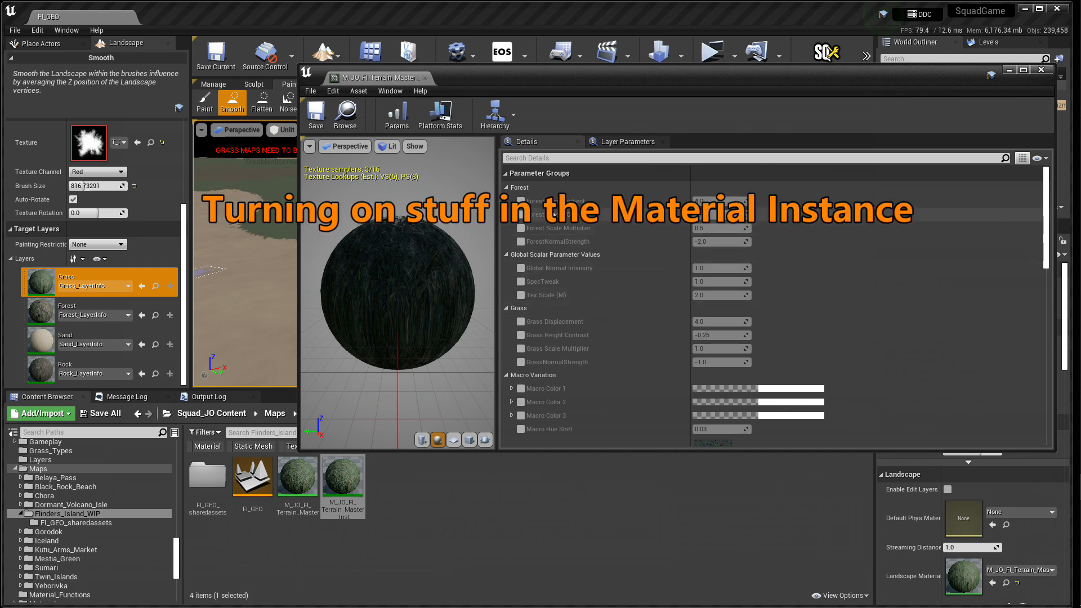
{"action": "scroll", "coordinate": [573, 302], "scroll_direction": "down", "scroll_amount": 10}
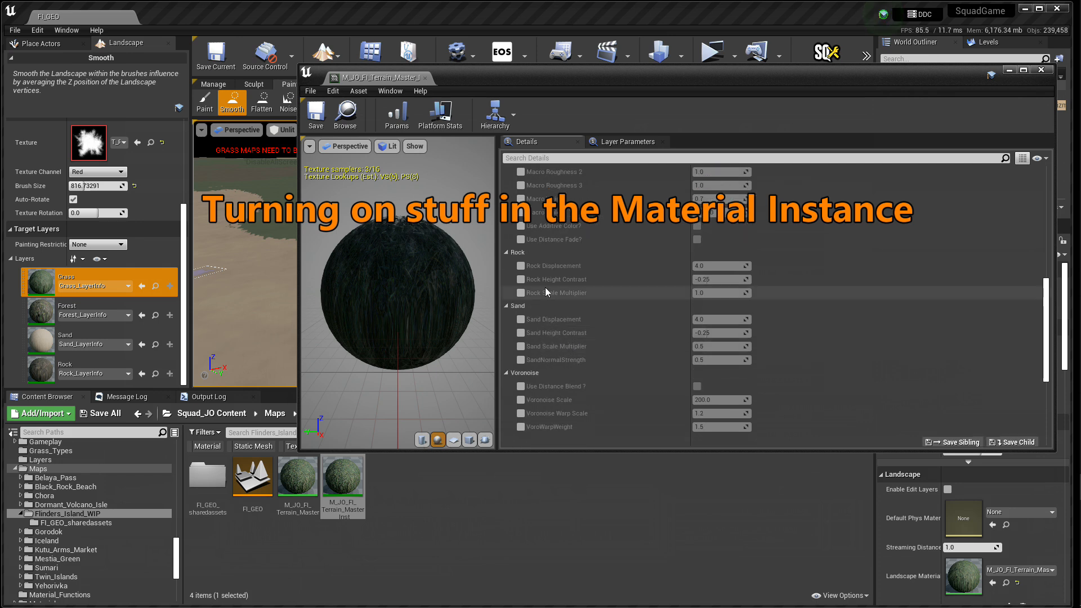
{"action": "scroll", "coordinate": [574, 343], "scroll_direction": "up", "scroll_amount": 5}
{"action": "scroll", "coordinate": [579, 357], "scroll_direction": "up", "scroll_amount": 3}
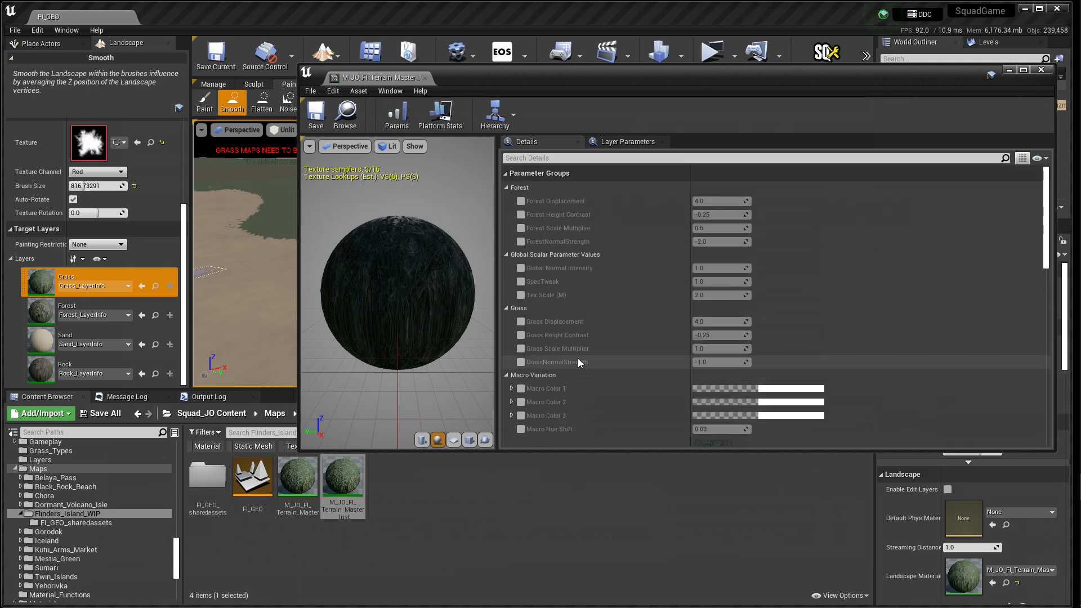
{"action": "left_click", "coordinate": [521, 201]}
{"action": "left_click", "coordinate": [521, 215]}
{"action": "left_click", "coordinate": [521, 228]}
{"action": "left_click", "coordinate": [521, 242]}
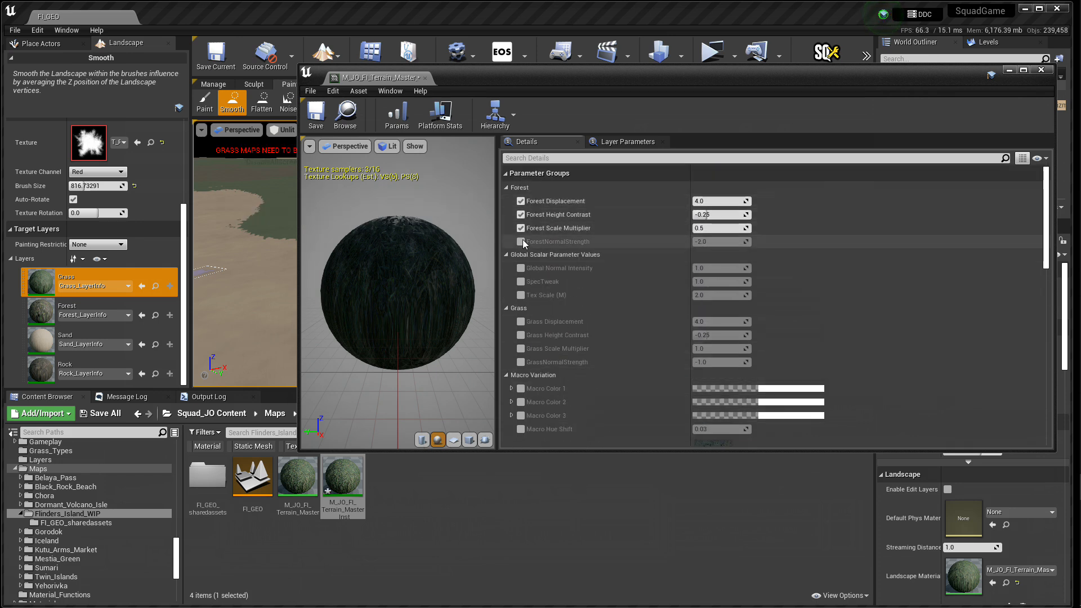
Step: Enable the global Global Normal Intensity and SpecTweak parameters, plus all four parameters in the Grass group
{"action": "left_click", "coordinate": [521, 268]}
{"action": "left_click", "coordinate": [520, 282]}
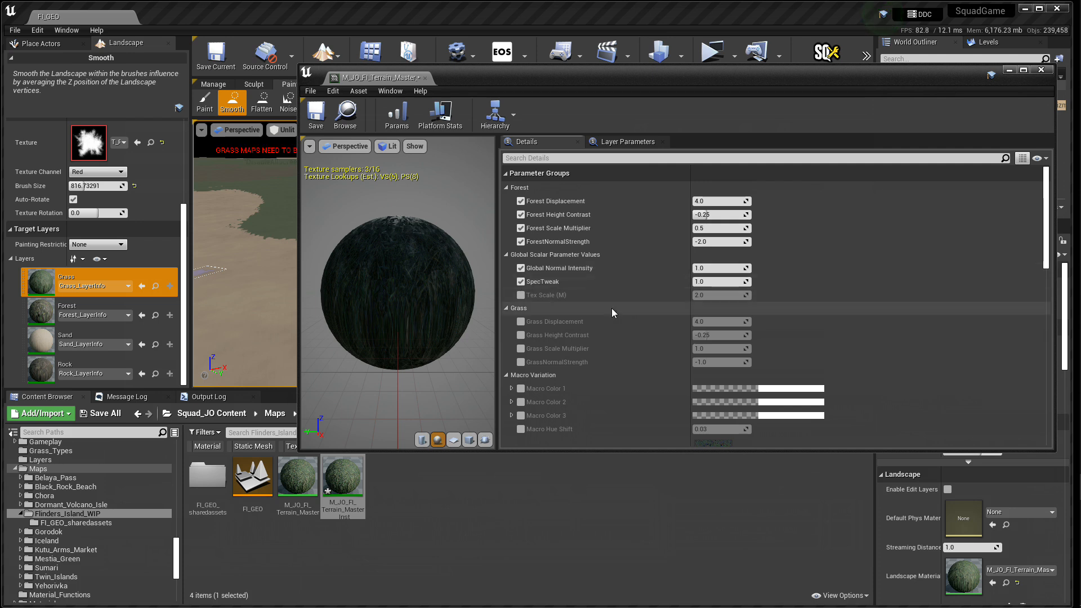
{"action": "scroll", "coordinate": [620, 313], "scroll_direction": "down", "scroll_amount": 3}
{"action": "left_click", "coordinate": [521, 249]}
{"action": "left_click", "coordinate": [520, 264]}
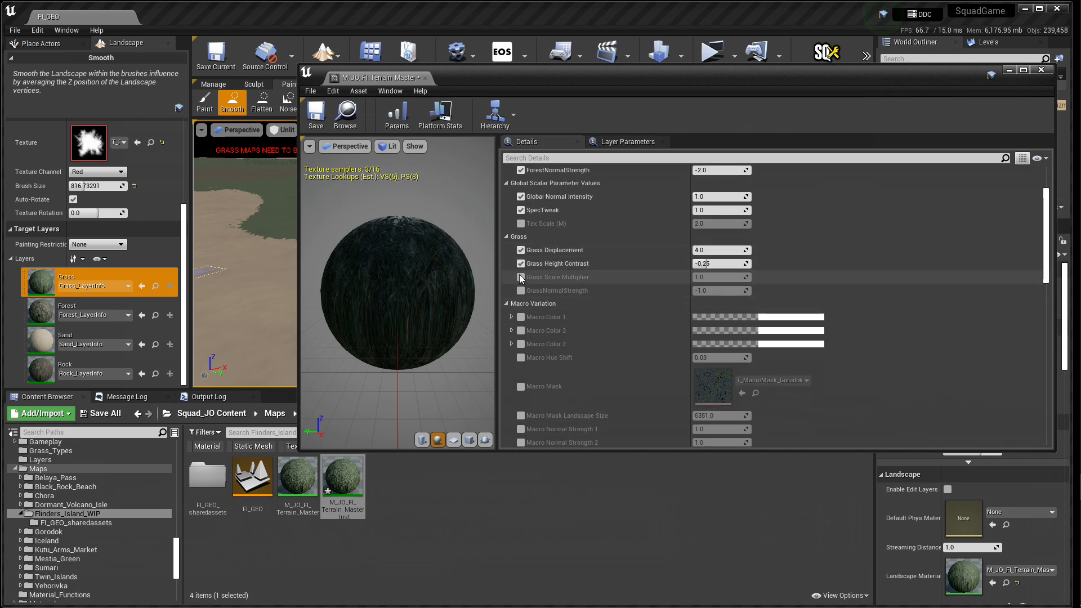
{"action": "left_click", "coordinate": [521, 277]}
{"action": "left_click", "coordinate": [520, 290]}
Step: Collapse the Macro Variation group and enable Rock Displacement, Rock Height Contrast and Rock Scale Multiplier
{"action": "scroll", "coordinate": [627, 311], "scroll_direction": "down", "scroll_amount": 4}
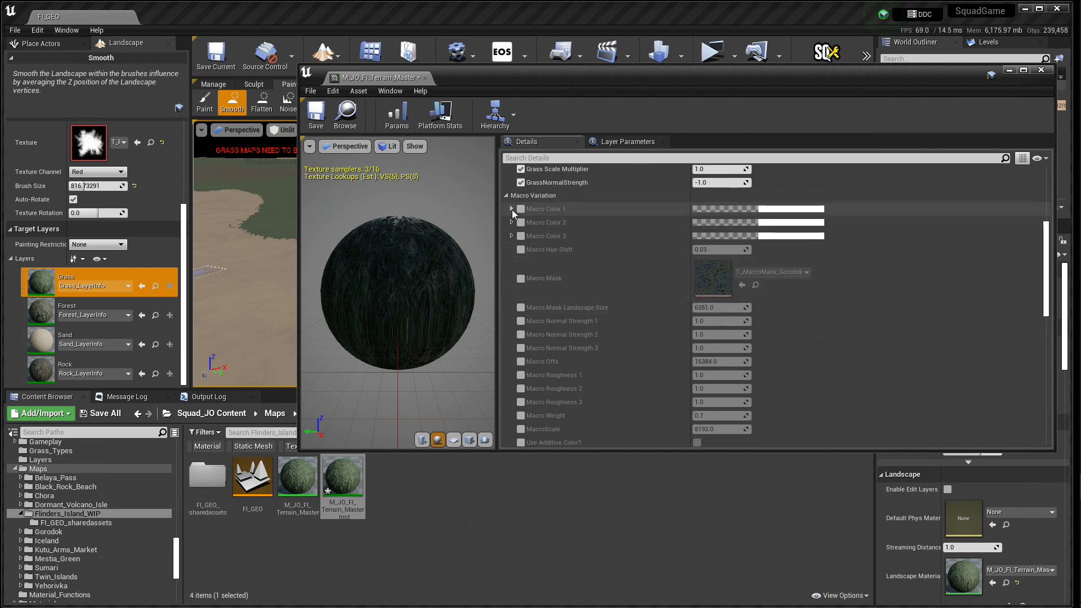
{"action": "left_click", "coordinate": [506, 195]}
{"action": "left_click", "coordinate": [521, 222]}
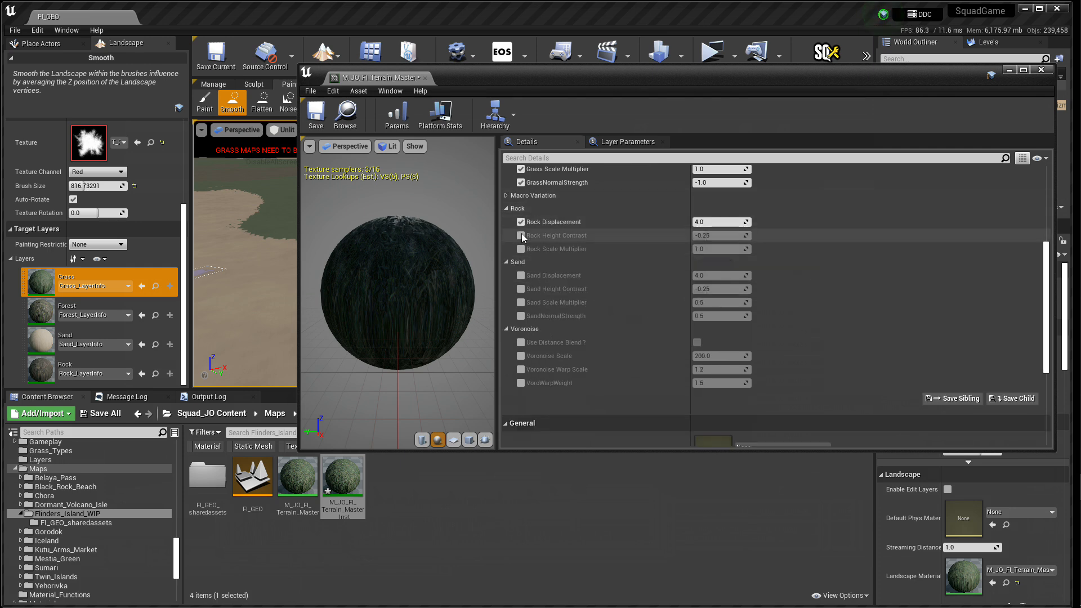
{"action": "left_click", "coordinate": [521, 235]}
{"action": "left_click", "coordinate": [521, 249]}
Step: Enable Sand Displacement, Sand Height Contrast, Sand Scale Multiplier and SandNormalStrength in the material instance
{"action": "left_click", "coordinate": [521, 276]}
{"action": "left_click", "coordinate": [521, 289]}
{"action": "left_click", "coordinate": [521, 303]}
{"action": "left_click", "coordinate": [521, 316]}
Step: Expand the Macro Variation group, enable Macro Mask and inspect its T_MacroMask_Gorodok texture in the texture editor before closing it
{"action": "scroll", "coordinate": [572, 305], "scroll_direction": "up", "scroll_amount": 3}
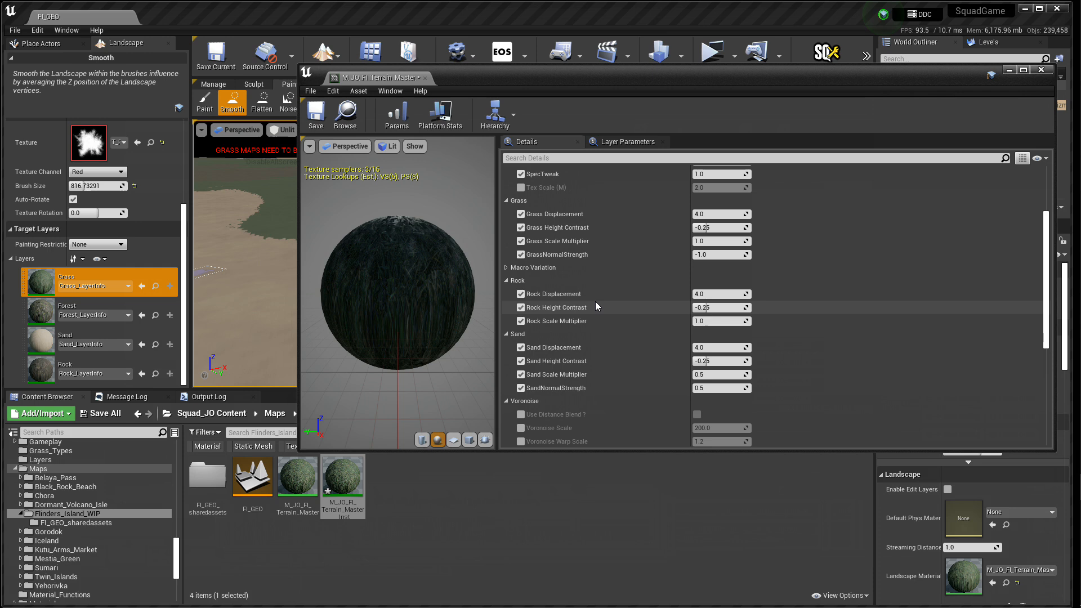
{"action": "left_click", "coordinate": [505, 267]}
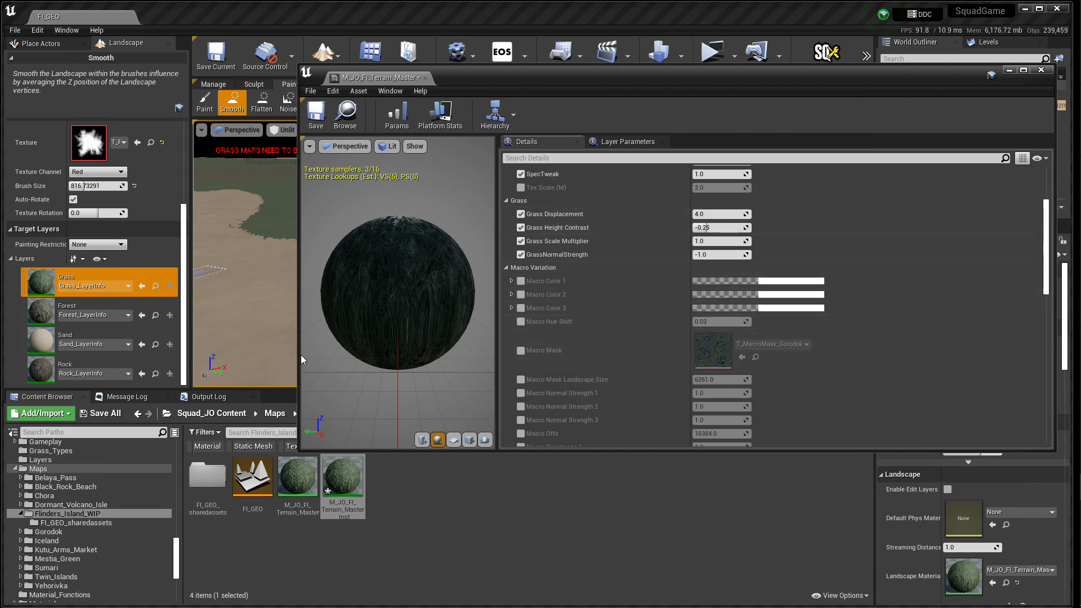
{"action": "left_click_drag", "start_coordinate": [299, 354], "coordinate": [609, 349]}
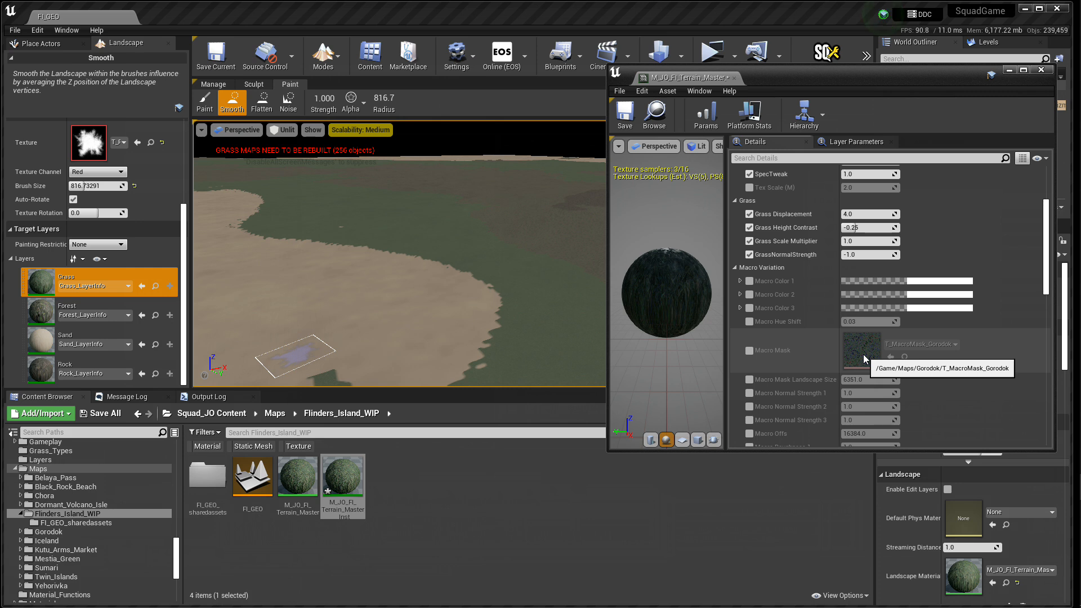
{"action": "left_click", "coordinate": [749, 351]}
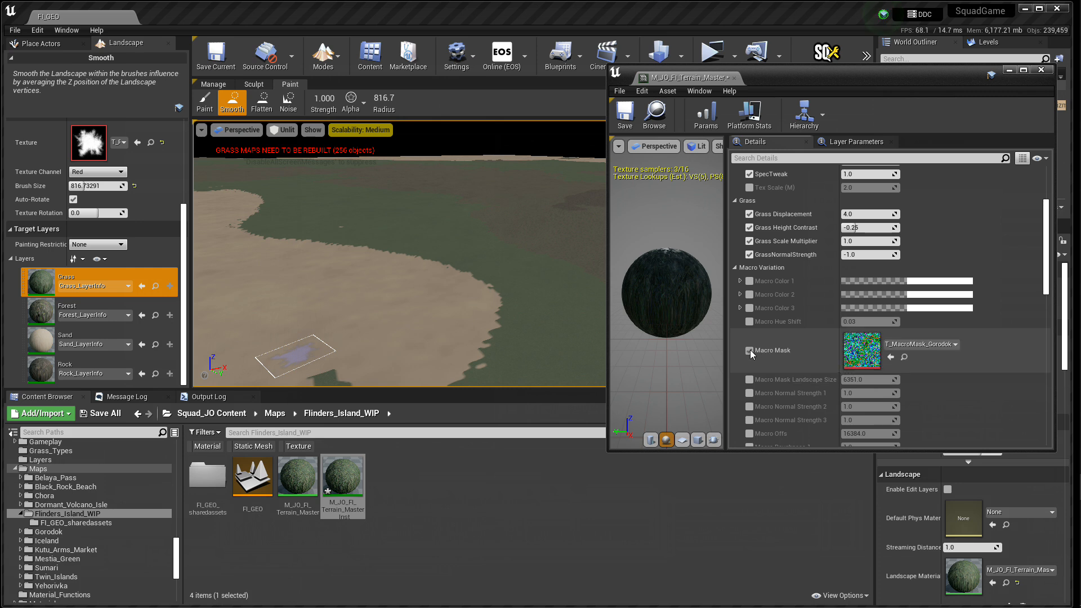
{"action": "double_click", "coordinate": [866, 347]}
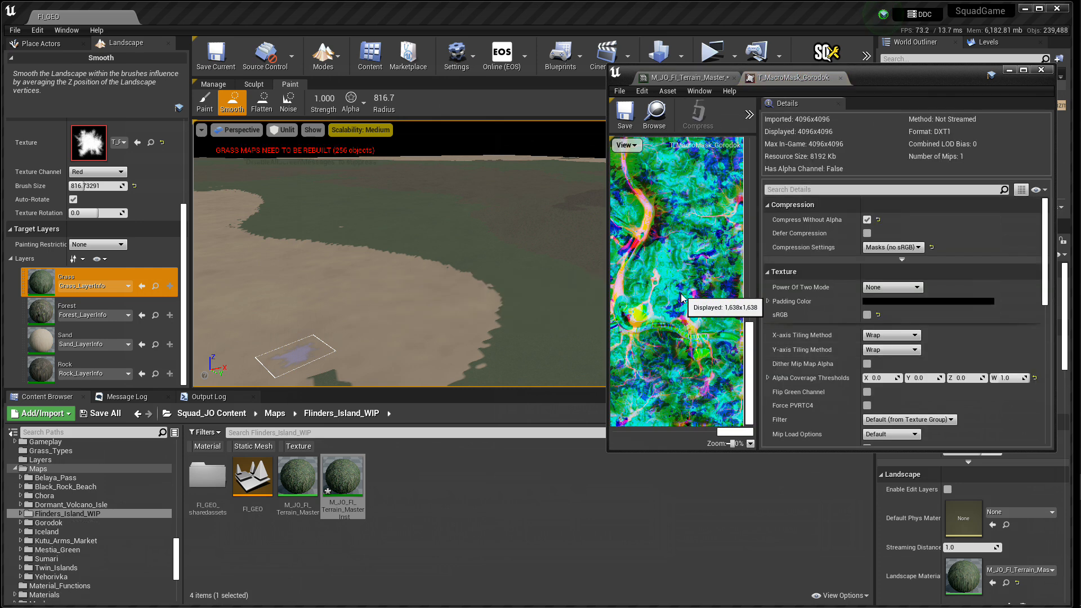
{"action": "scroll", "coordinate": [684, 299], "scroll_direction": "up", "scroll_amount": 10}
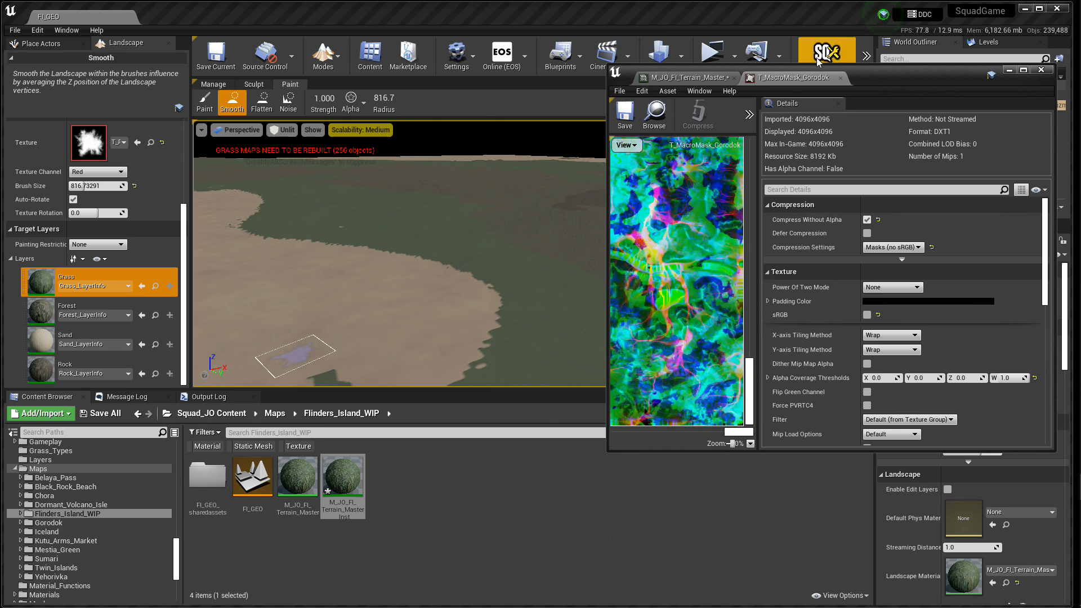
{"action": "left_click", "coordinate": [841, 80]}
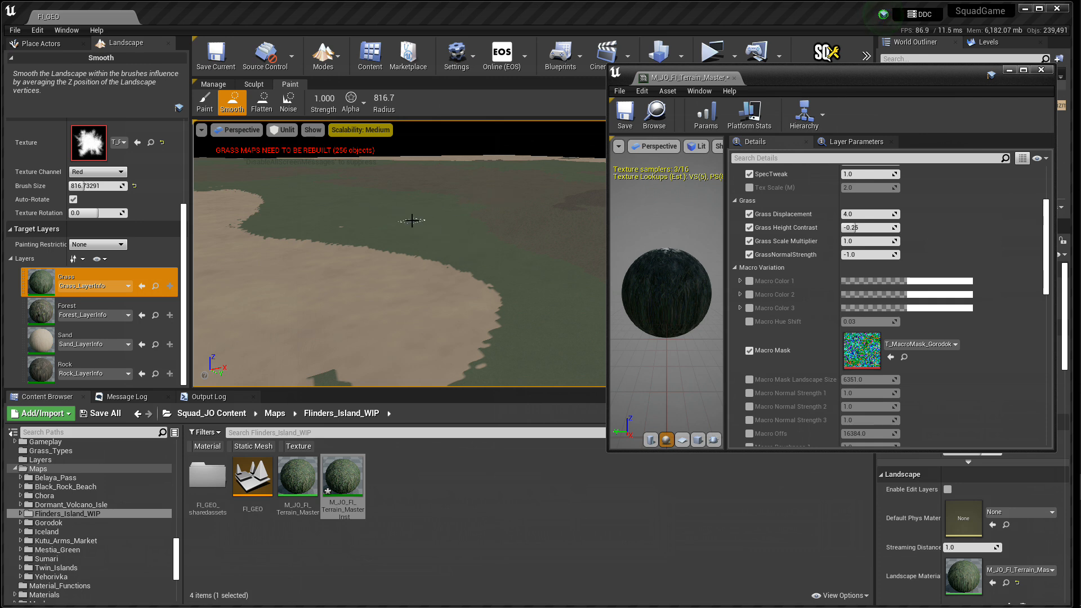
Step: Collapse the Macro Variation group, save and close the terrain material instance, and leave Landscape mode
{"action": "mouse_move", "coordinate": [506, 280]}
{"action": "right_mouse_down"}
{"action": "mouse_move", "coordinate": [535, 332]}
{"action": "mouse_move", "coordinate": [630, 366]}
{"action": "mouse_move", "coordinate": [597, 366]}
{"action": "right_mouse_up"}
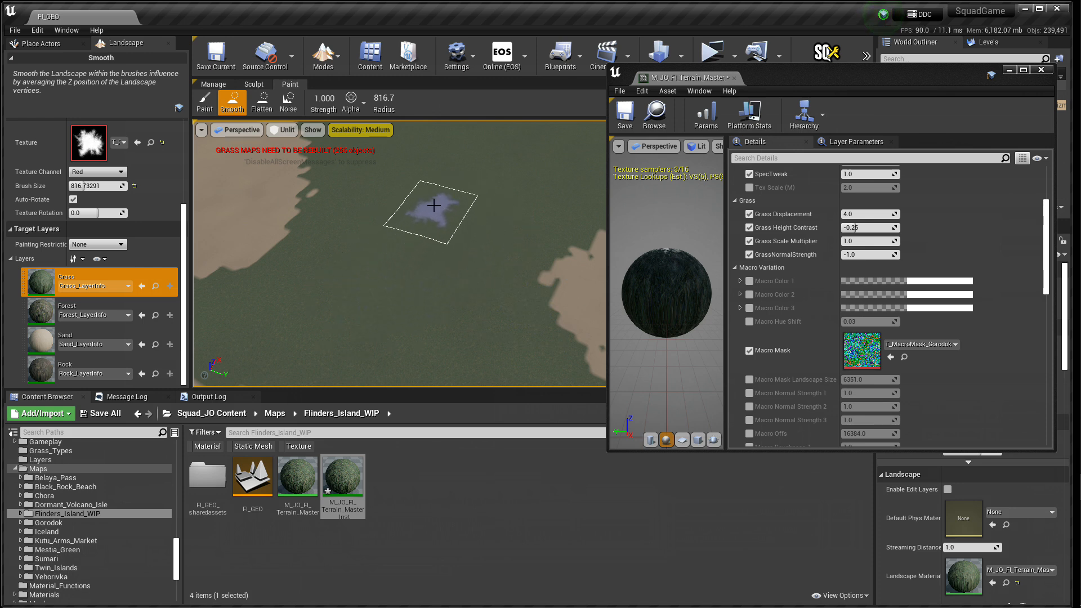
{"action": "mouse_move", "coordinate": [448, 204]}
{"action": "right_mouse_down"}
{"action": "mouse_move", "coordinate": [416, 169]}
{"action": "mouse_move", "coordinate": [414, 144]}
{"action": "right_mouse_up"}
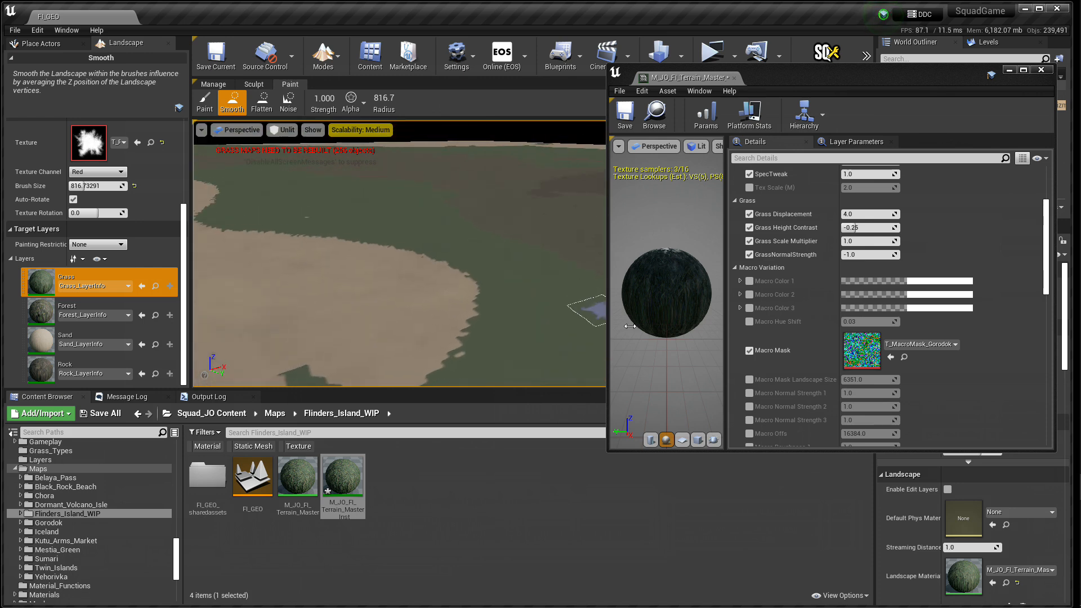
{"action": "left_click", "coordinate": [734, 267]}
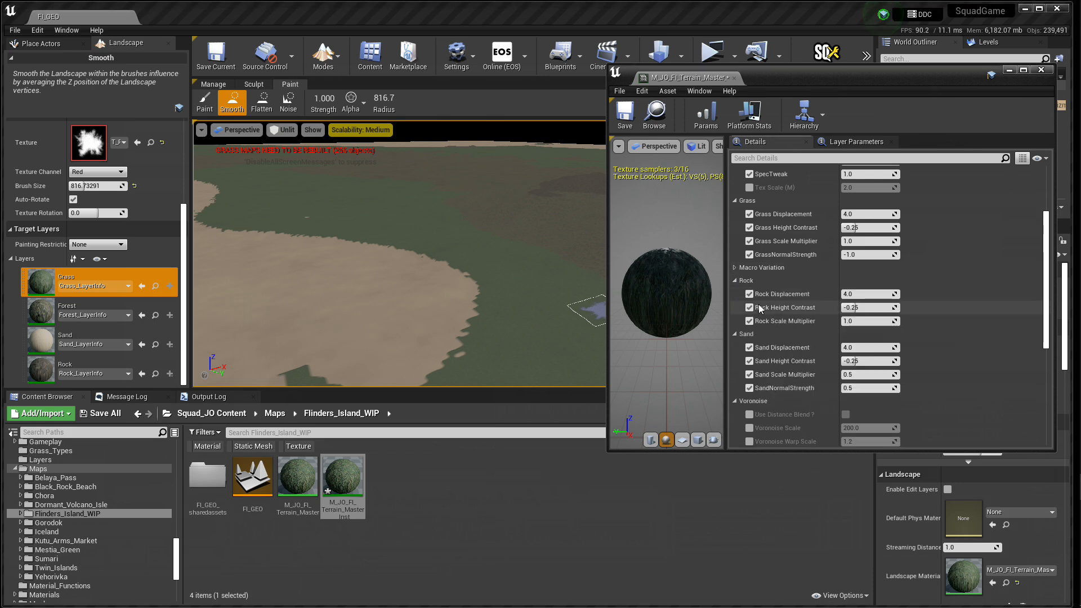
{"action": "scroll", "coordinate": [802, 332], "scroll_direction": "up", "scroll_amount": 3}
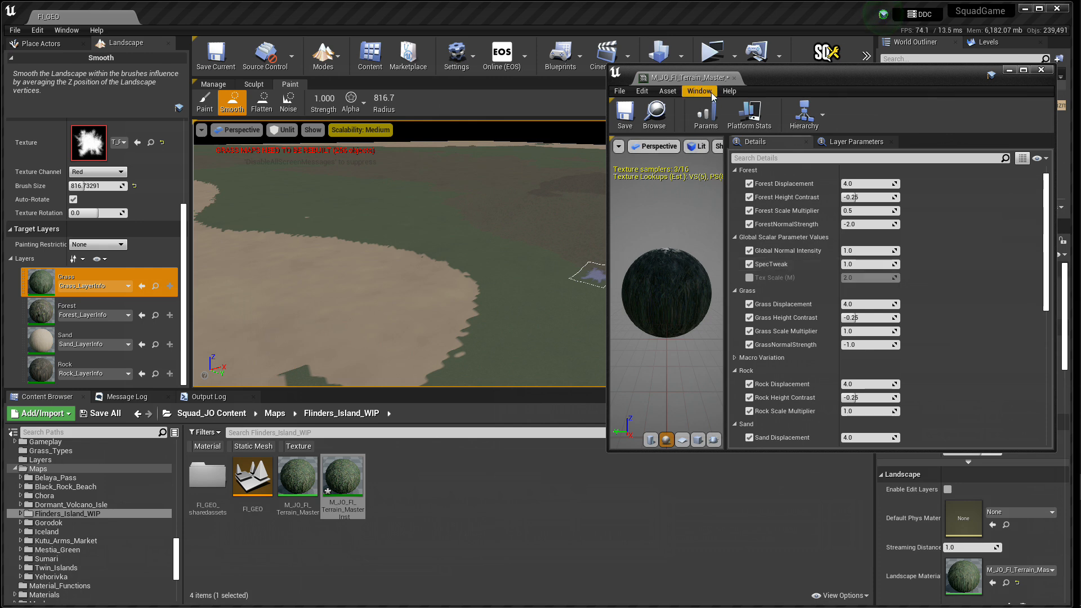
{"action": "left_click", "coordinate": [626, 119]}
{"action": "left_click", "coordinate": [734, 77]}
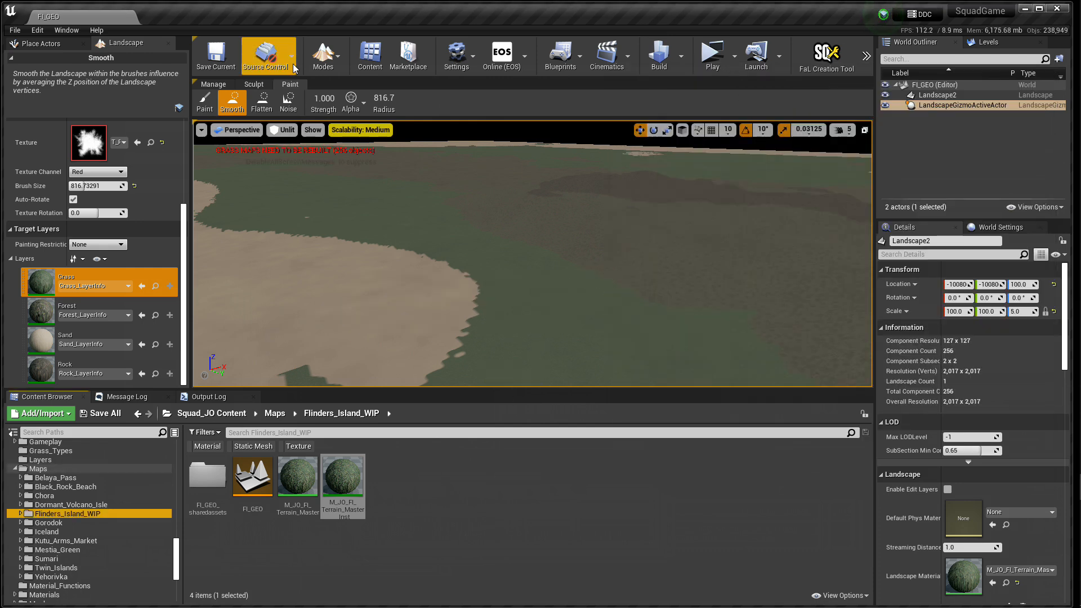
{"action": "left_click", "coordinate": [323, 50]}
{"action": "left_click", "coordinate": [338, 90]}
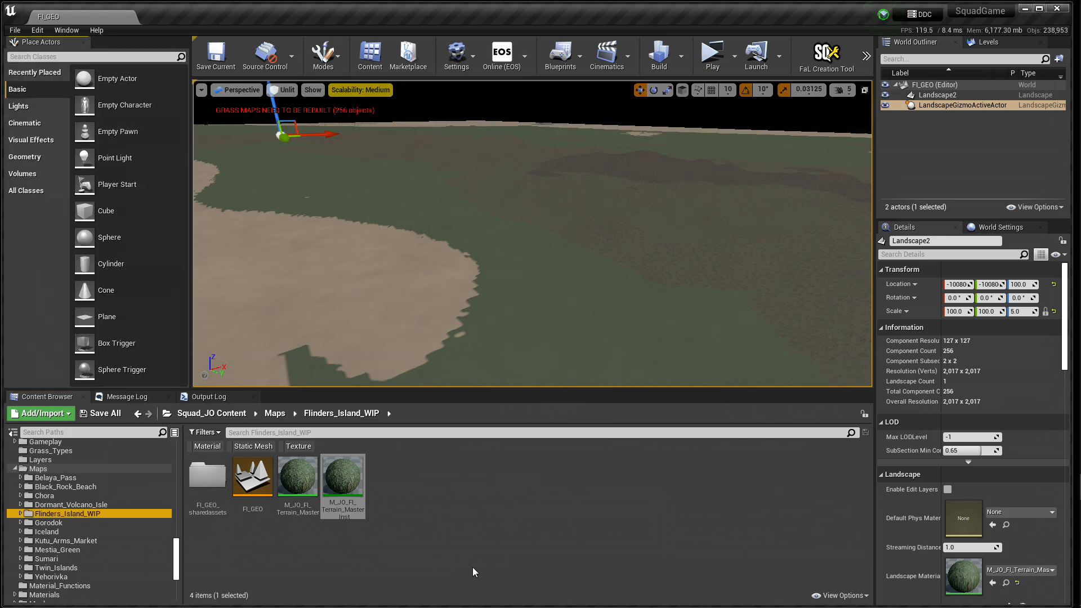
Step: Duplicate the LL_BlackRockBeach level in Black_Rock_Beach's LightingLayers folder and name the copy LL_FlindersIsland
{"action": "left_click", "coordinate": [21, 486]}
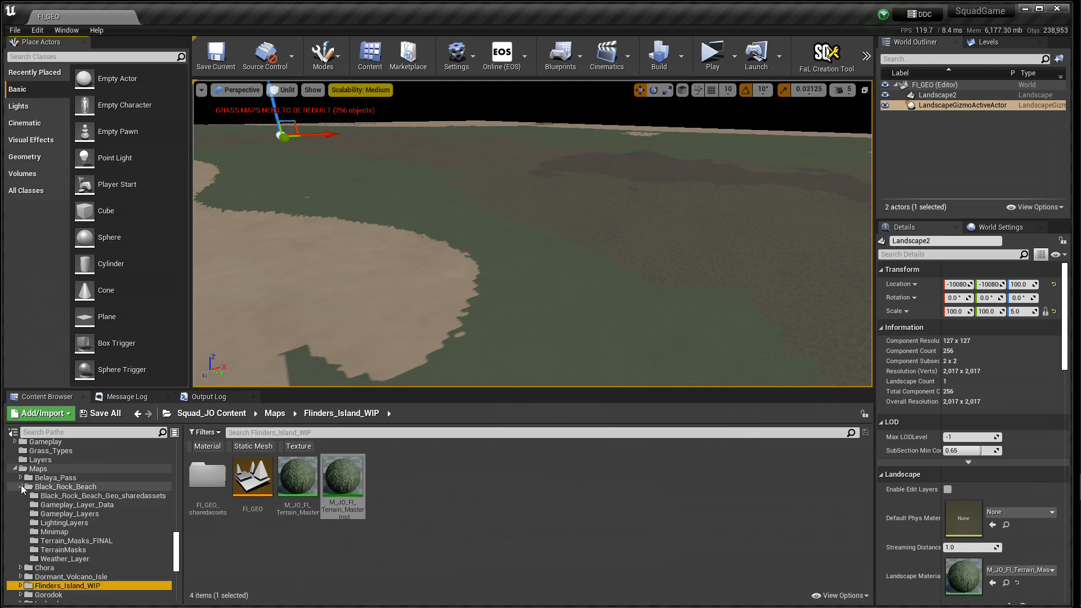
{"action": "left_click", "coordinate": [66, 526]}
{"action": "right_click", "coordinate": [215, 484]}
{"action": "mouse_move", "coordinate": [271, 299]}
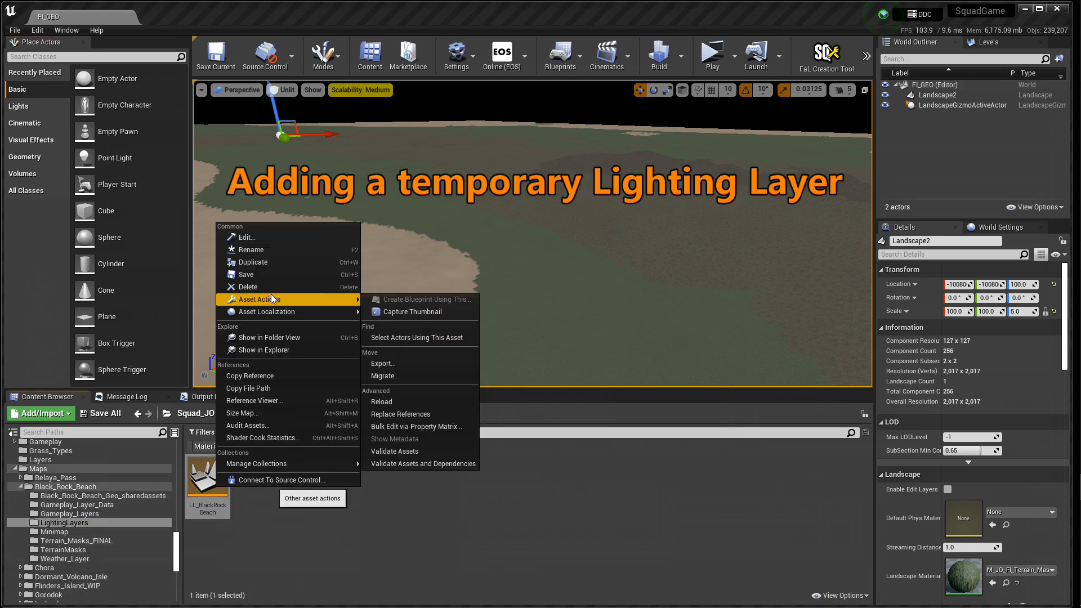
{"action": "left_click", "coordinate": [257, 263]}
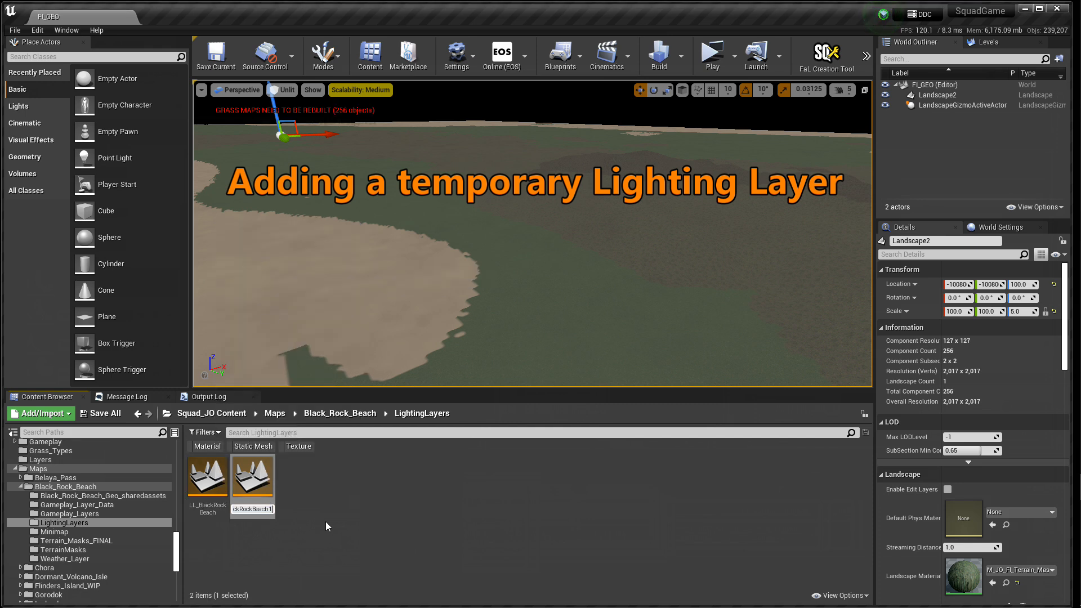
{"action": "type", "text": "LL_B"}
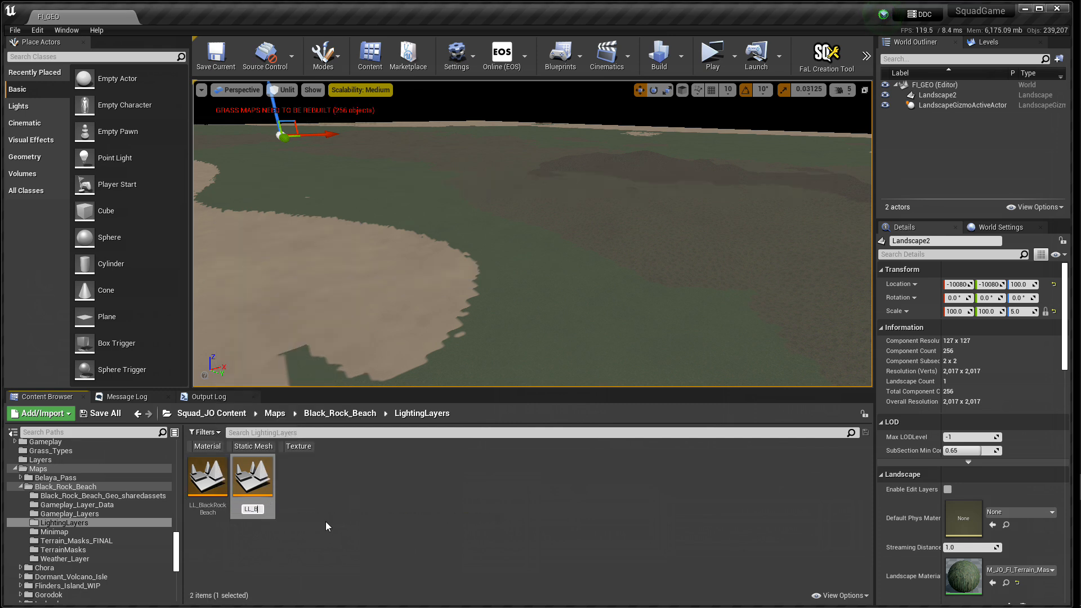
{"action": "key", "text": "BackSpace"}
{"action": "type", "text": "Flind"}
{"action": "type", "text": "ers"}
{"action": "type", "text": "Island"}
{"action": "key", "text": "Return"}
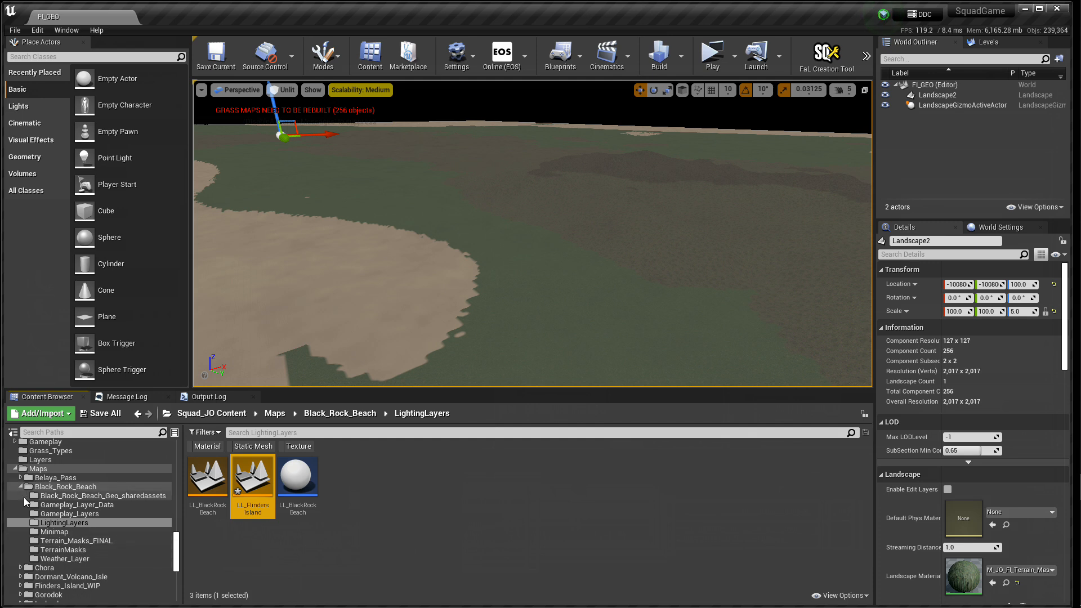
Step: Create a folder named LightingLayers inside Flinders_Island_WIP
{"action": "left_click", "coordinate": [21, 586]}
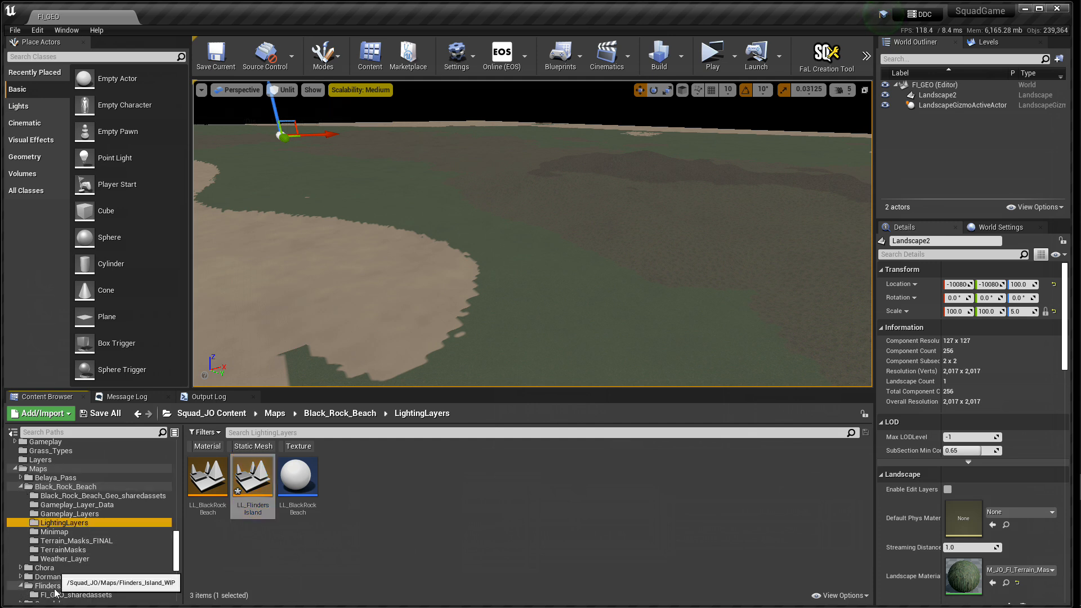
{"action": "right_click", "coordinate": [55, 589]}
{"action": "left_click", "coordinate": [106, 309]}
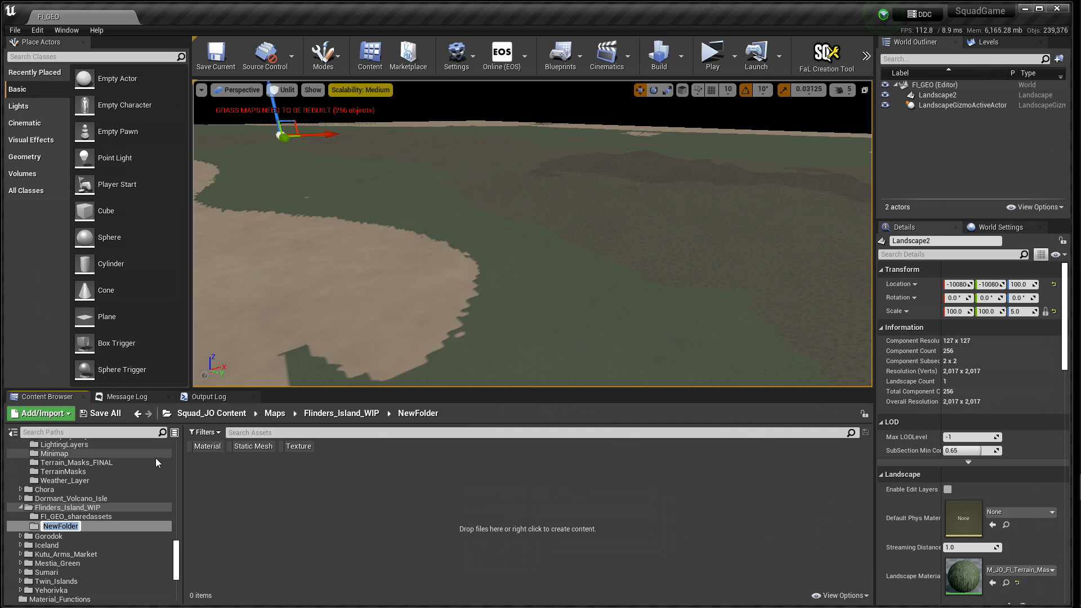
{"action": "type", "text": "La"}
{"action": "key", "text": "BackSpace"}
{"action": "type", "text": "ightingLayers"}
{"action": "key", "text": "Return"}
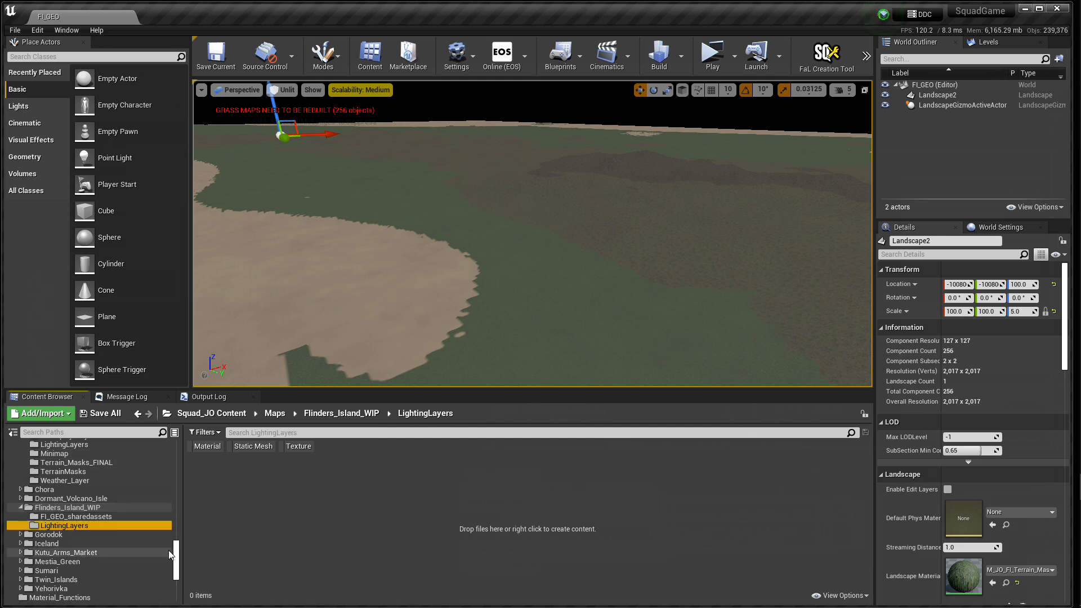
Step: Move LL_FlindersIsland from Black_Rock_Beach's LightingLayers folder into the one under Flinders_Island_WIP, and return to the Flinders_Island_WIP folder
{"action": "scroll", "coordinate": [102, 529], "scroll_direction": "up", "scroll_amount": 2}
{"action": "left_click", "coordinate": [65, 479]}
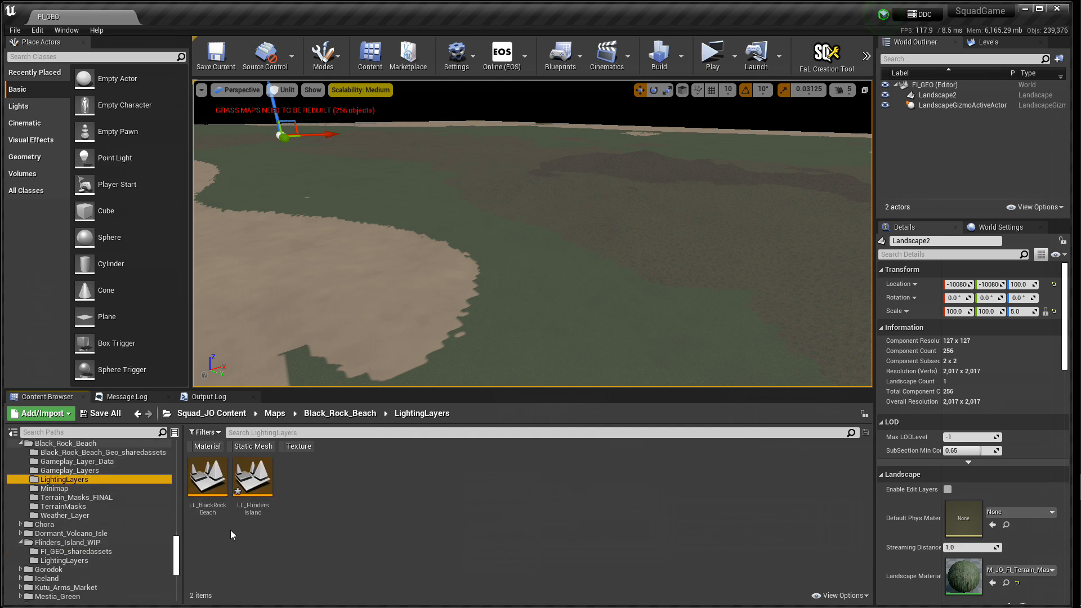
{"action": "left_click_drag", "start_coordinate": [253, 477], "coordinate": [73, 559]}
{"action": "left_click", "coordinate": [85, 528]}
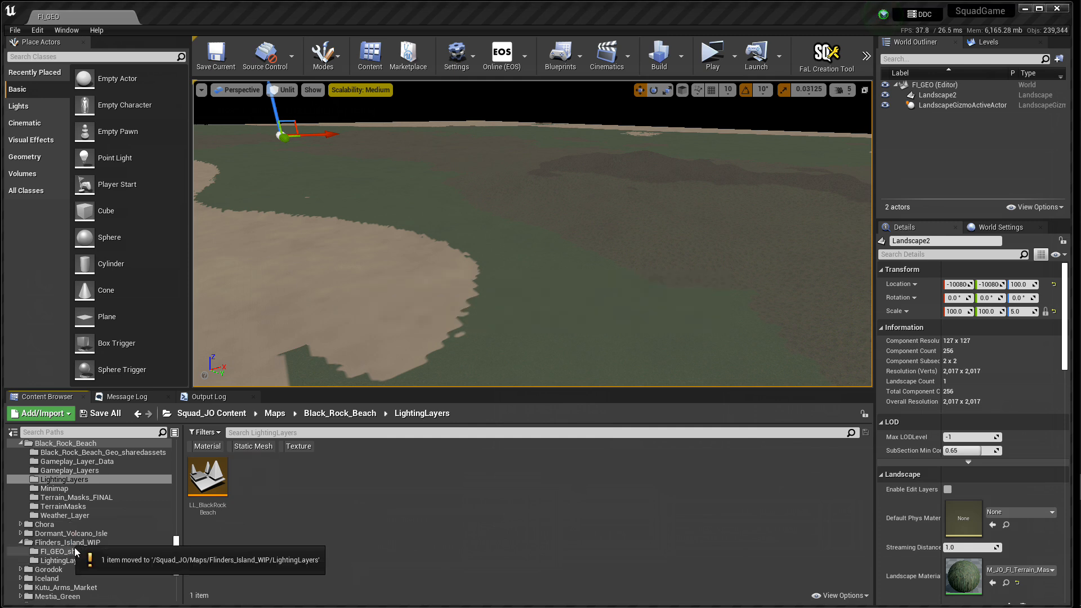
{"action": "left_click", "coordinate": [74, 543]}
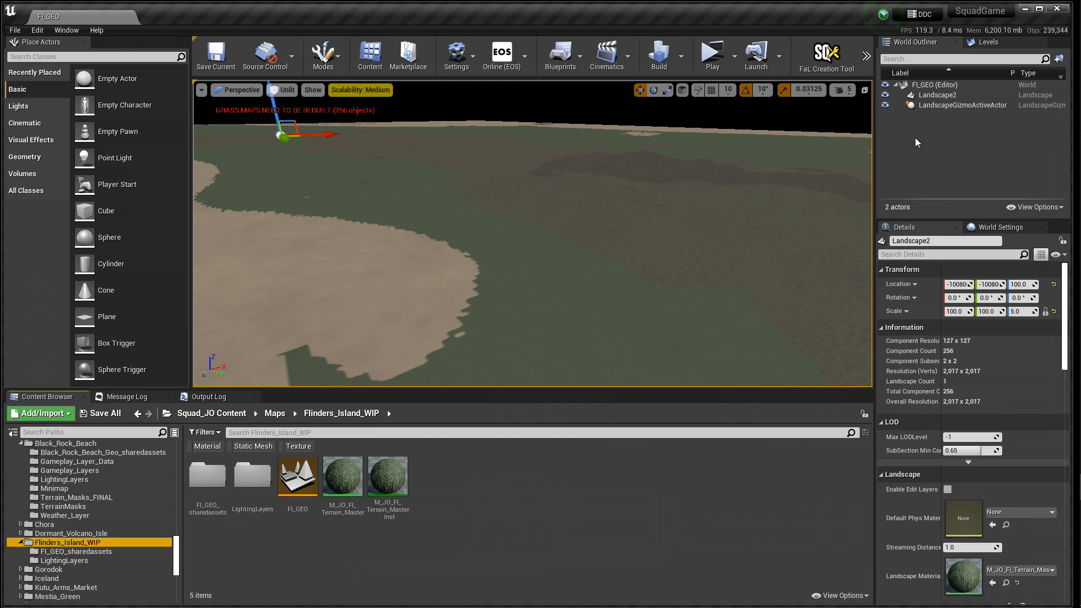
Step: Show the level list and compare the landscape in the Lit and Unlit view modes
{"action": "left_click", "coordinate": [988, 42]}
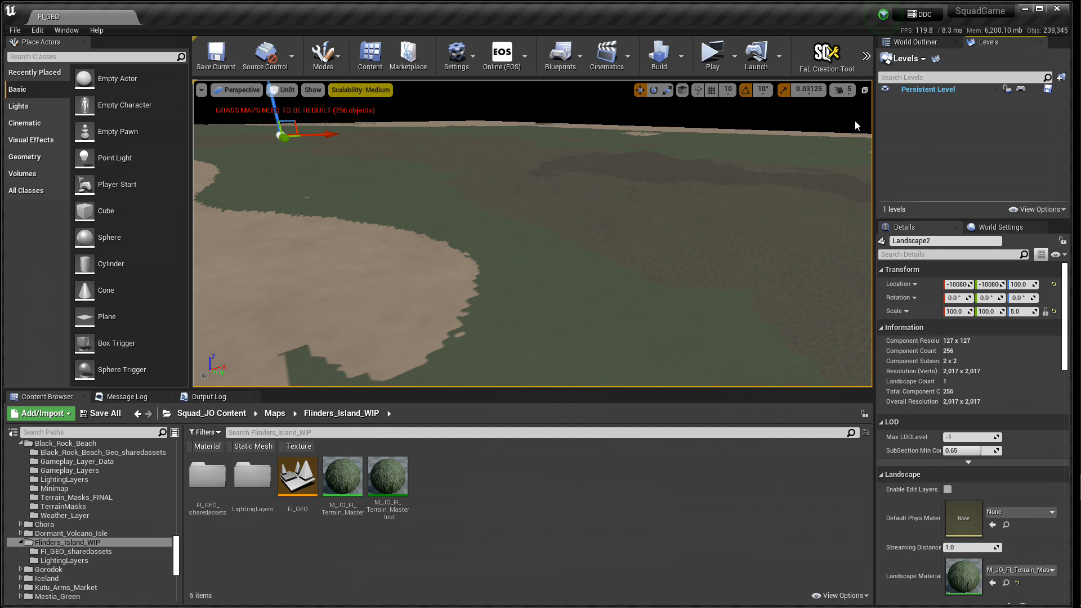
{"action": "left_click", "coordinate": [285, 90]}
{"action": "left_click", "coordinate": [287, 111]}
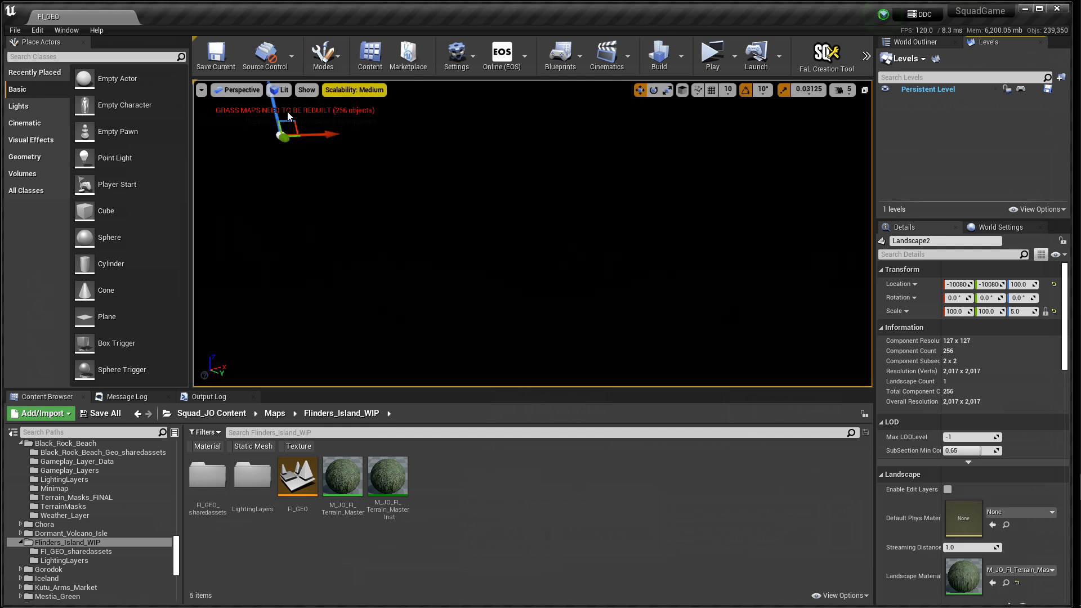
{"action": "left_click", "coordinate": [283, 92]}
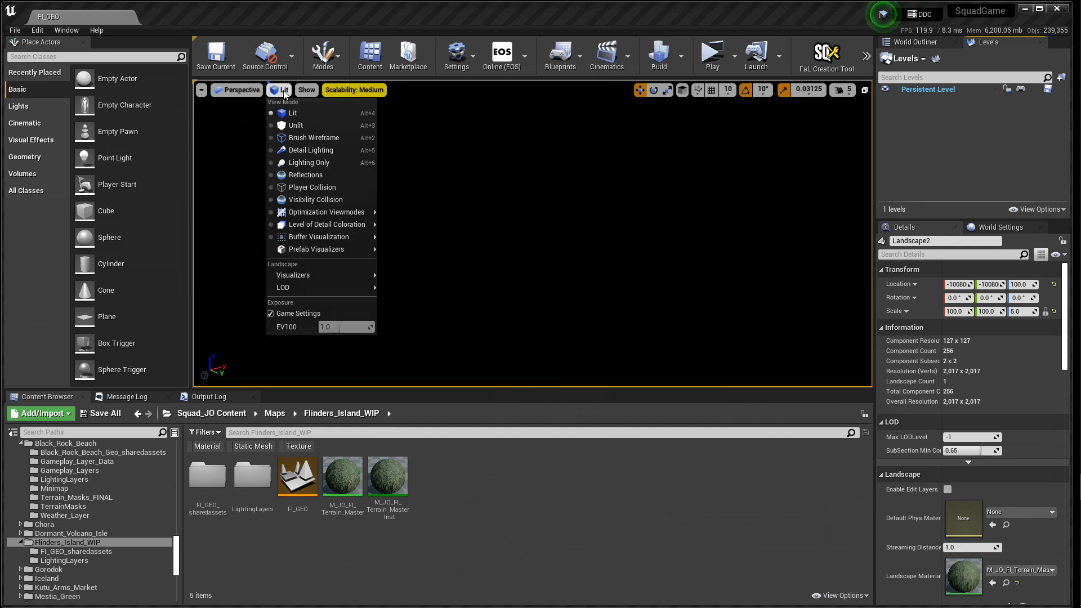
{"action": "left_click", "coordinate": [287, 125]}
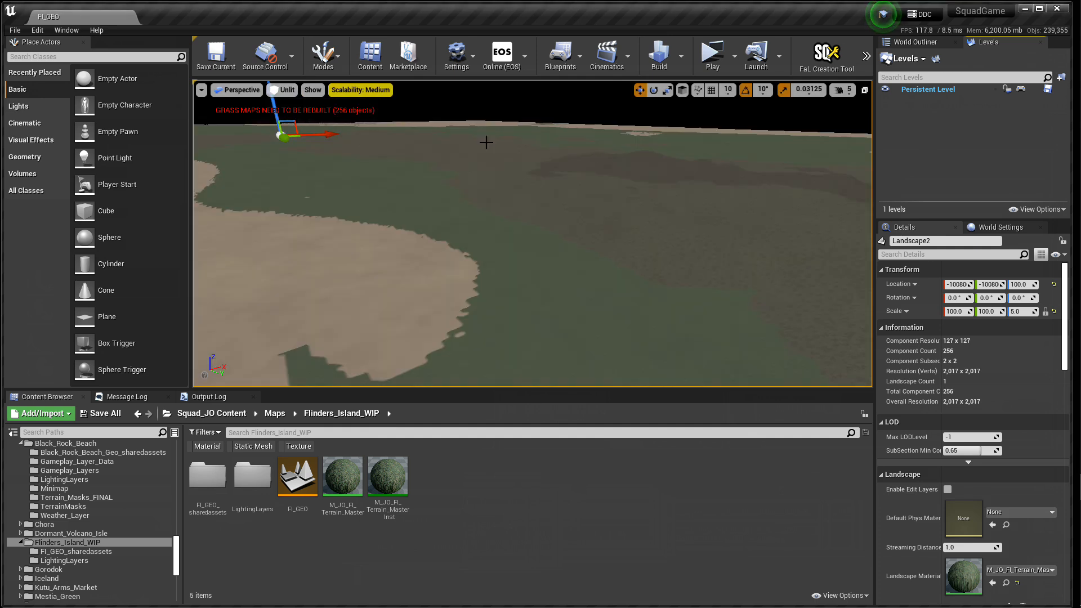
Step: Add the existing LL_FlindersIsland level from Flinders_Island_WIP/LightingLayers as a sublevel of the persistent level
{"action": "left_click", "coordinate": [907, 58]}
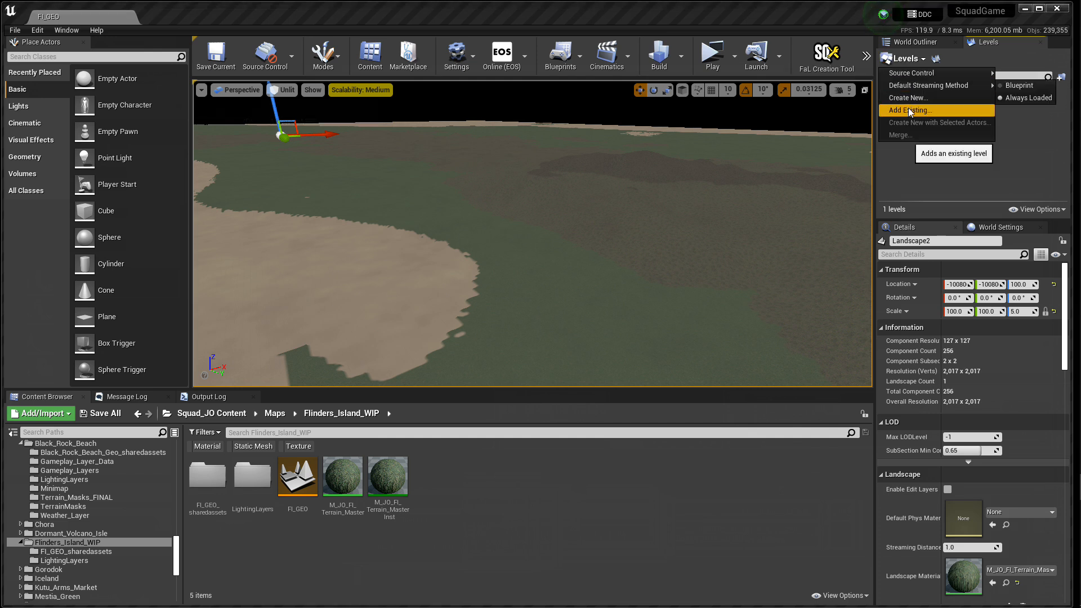
{"action": "left_click", "coordinate": [907, 106]}
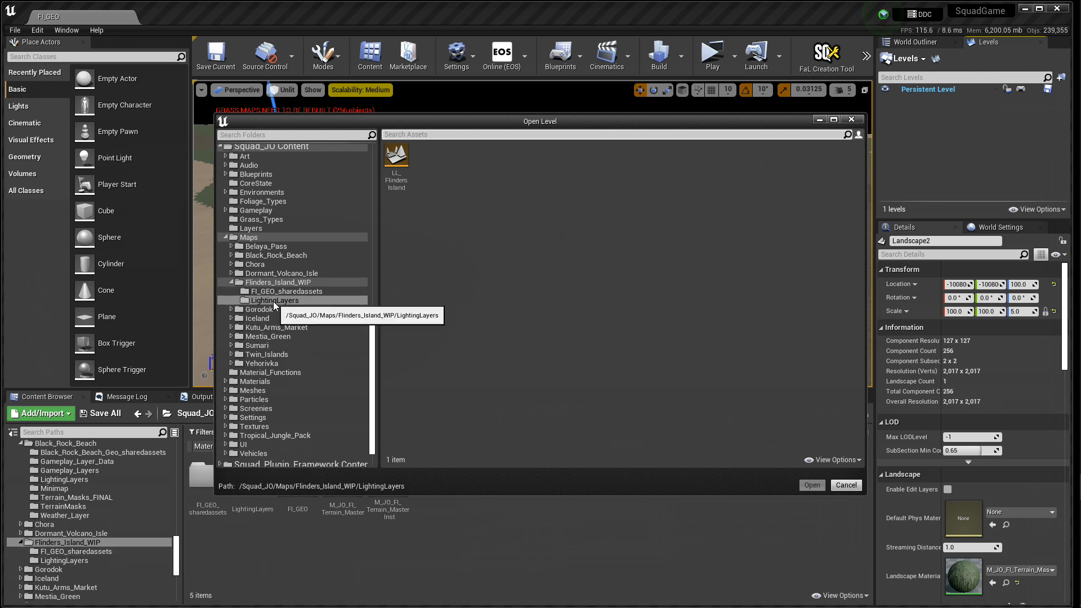
{"action": "left_click", "coordinate": [396, 159]}
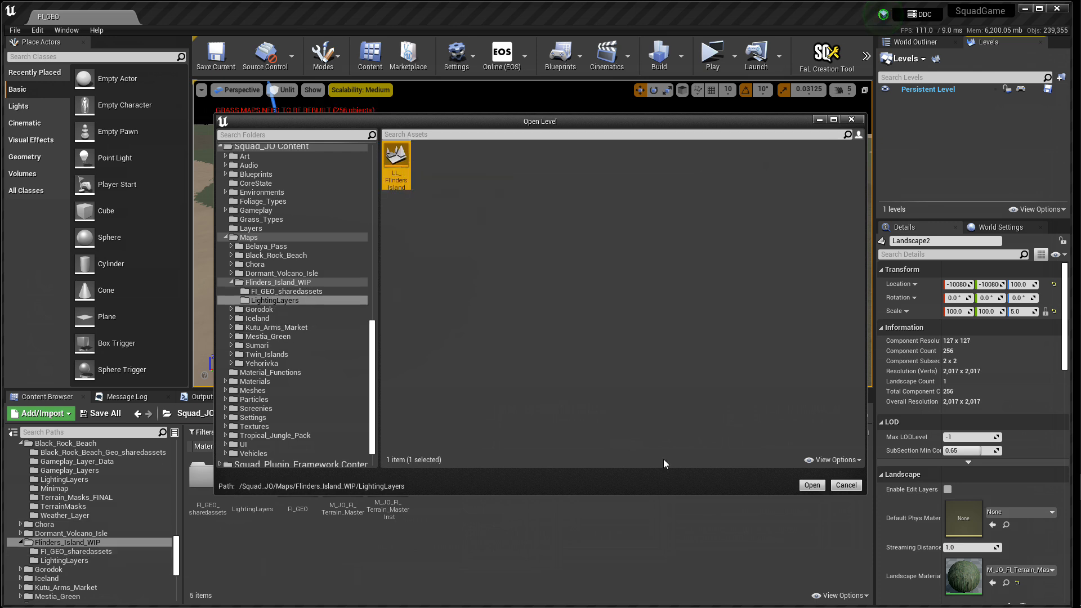
{"action": "left_click", "coordinate": [811, 485]}
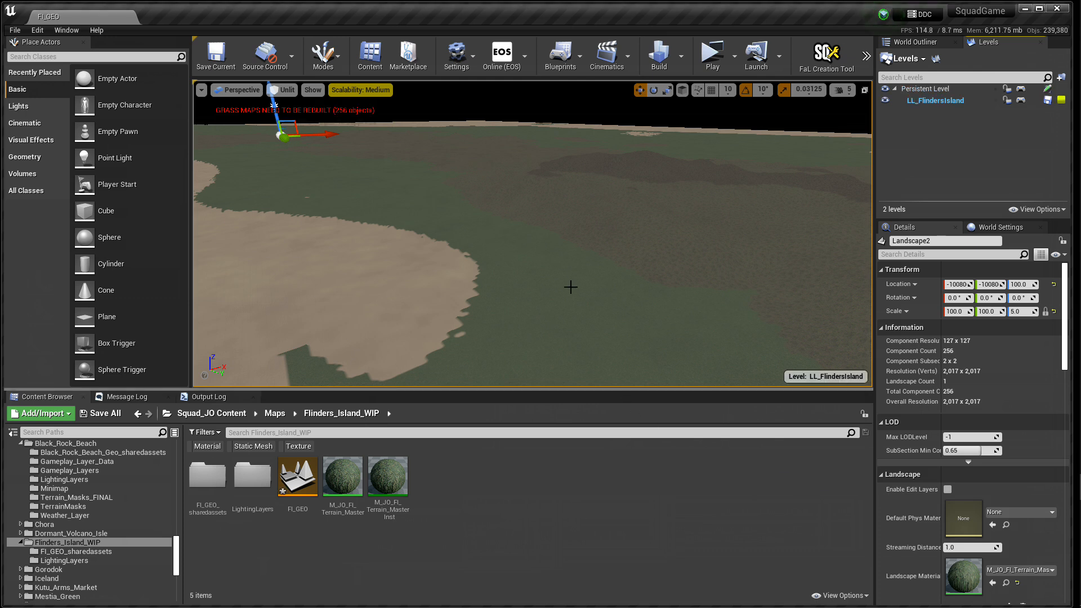
Step: Set the viewport to Lit view mode and look over the landscape under the new lighting layer
{"action": "left_click", "coordinate": [287, 92]}
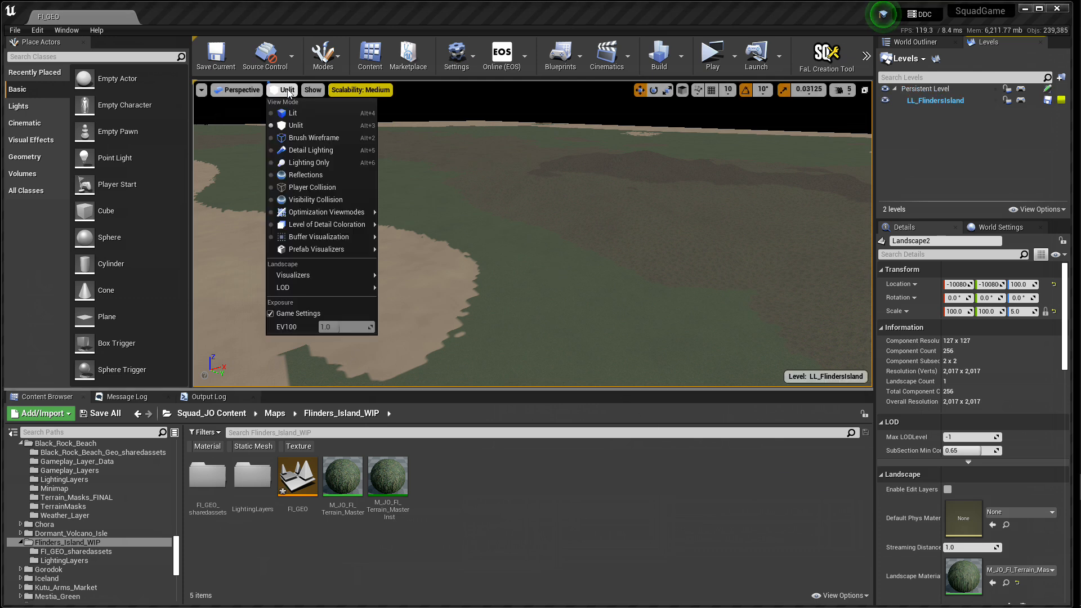
{"action": "left_click", "coordinate": [292, 114]}
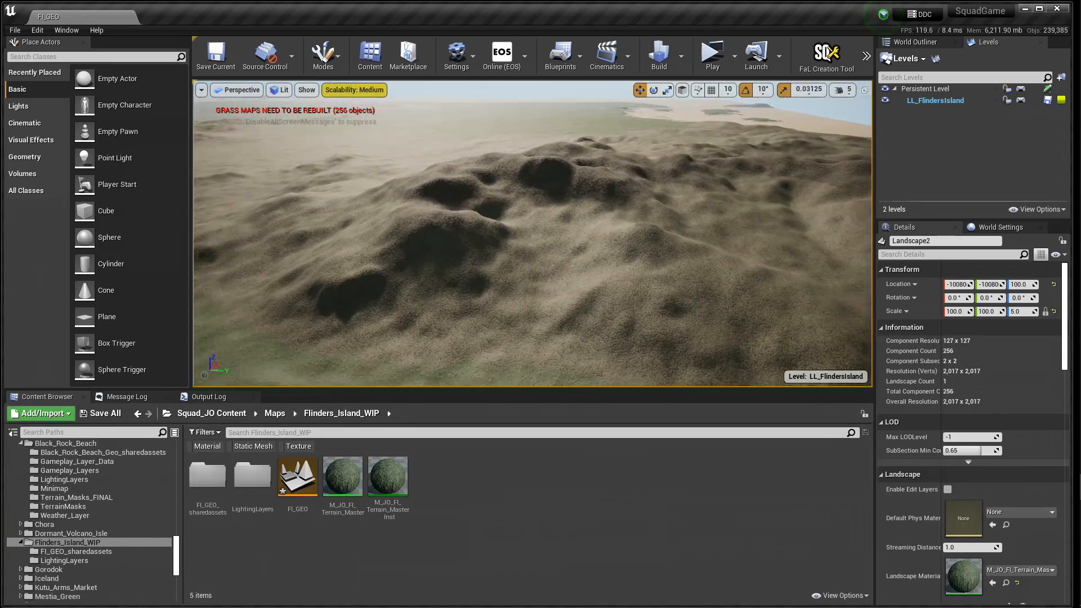
{"action": "right_click_drag", "start_coordinate": [532, 233], "coordinate": [598, 207]}
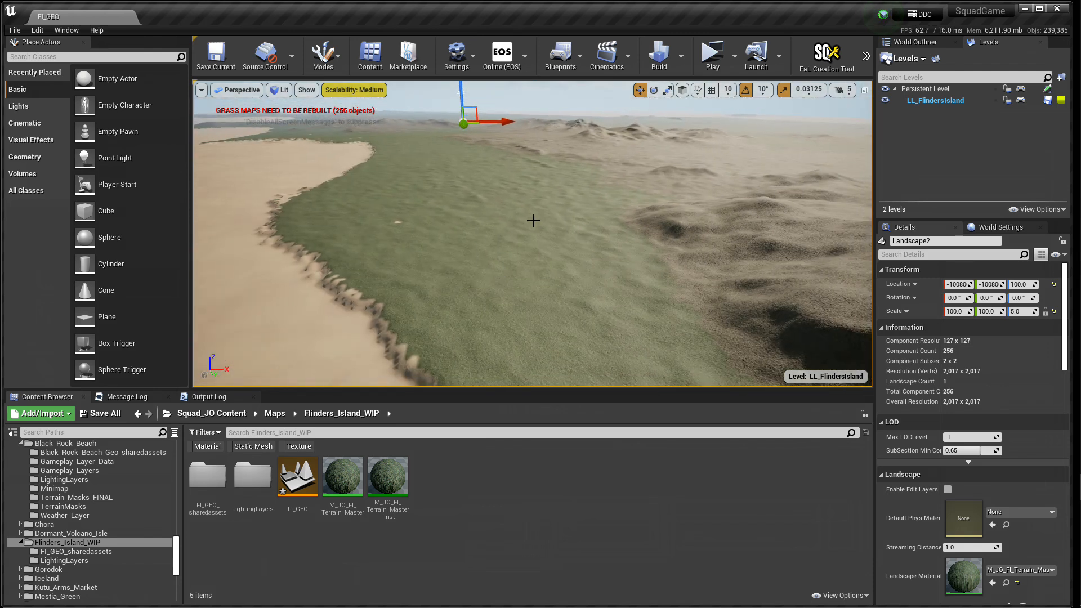
Step: Switch the editor to Landscape mode and choose the Smooth tool among the sculpting tools
{"action": "mouse_move", "coordinate": [498, 240]}
{"action": "right_mouse_down"}
{"action": "mouse_move", "coordinate": [560, 256]}
{"action": "mouse_move", "coordinate": [616, 228]}
{"action": "mouse_move", "coordinate": [515, 275]}
{"action": "mouse_move", "coordinate": [509, 296]}
{"action": "mouse_move", "coordinate": [585, 261]}
{"action": "mouse_move", "coordinate": [594, 244]}
{"action": "mouse_move", "coordinate": [499, 245]}
{"action": "right_mouse_up"}
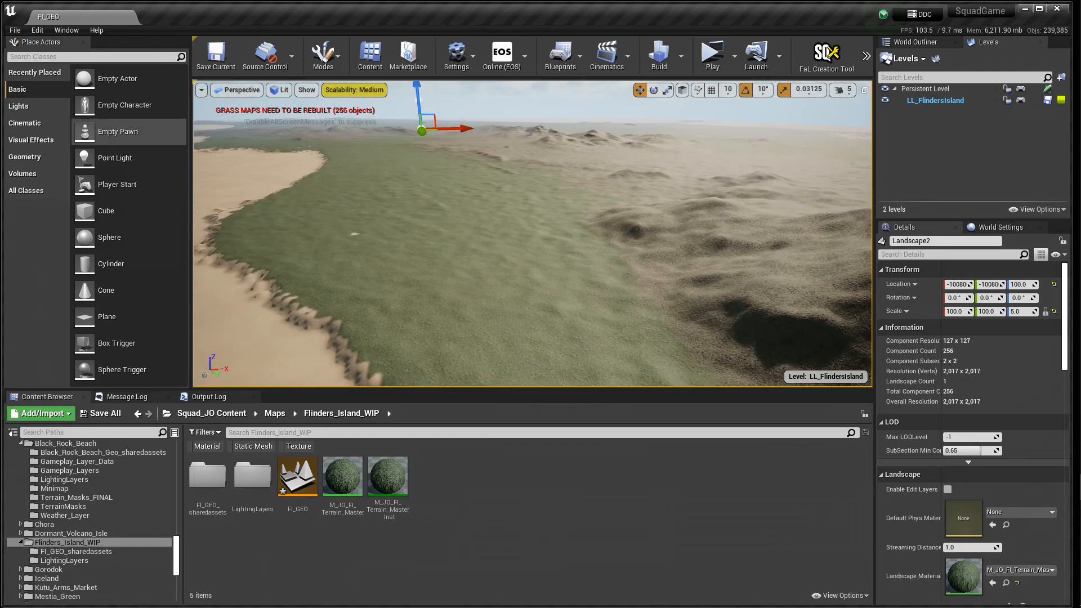
{"action": "right_click_drag", "start_coordinate": [335, 219], "coordinate": [301, 225]}
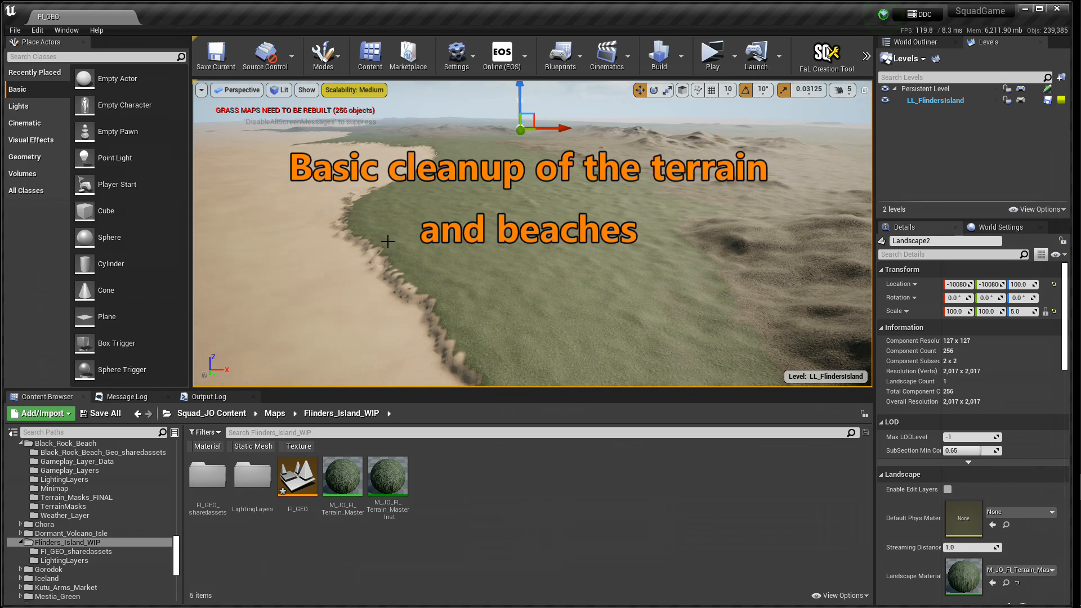
{"action": "left_click", "coordinate": [323, 57]}
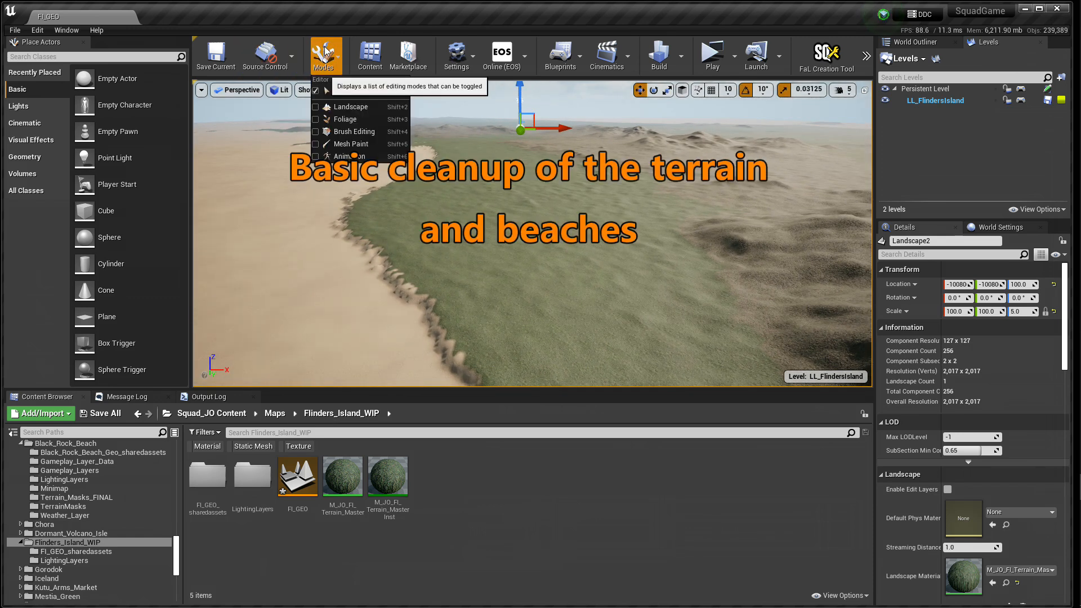
{"action": "left_click", "coordinate": [337, 106]}
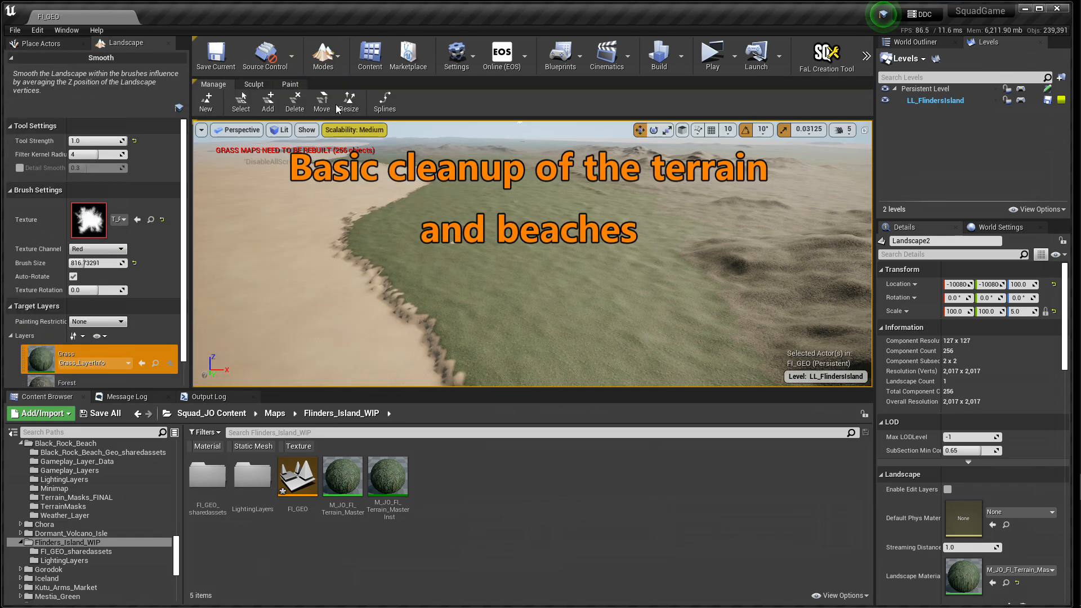
{"action": "left_click", "coordinate": [291, 85]}
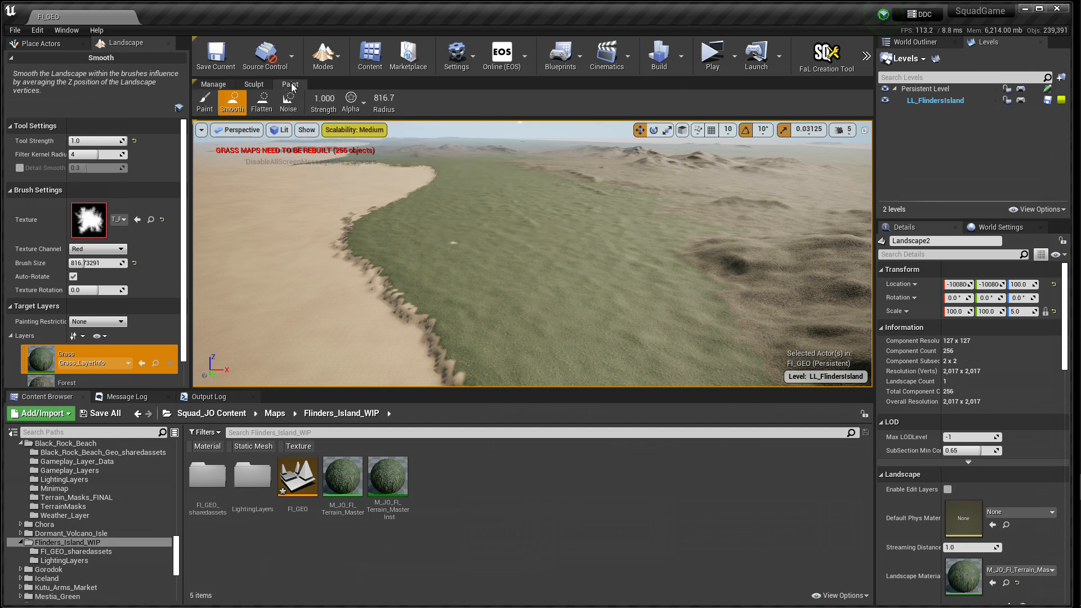
{"action": "left_click", "coordinate": [253, 84]}
{"action": "left_click", "coordinate": [236, 105]}
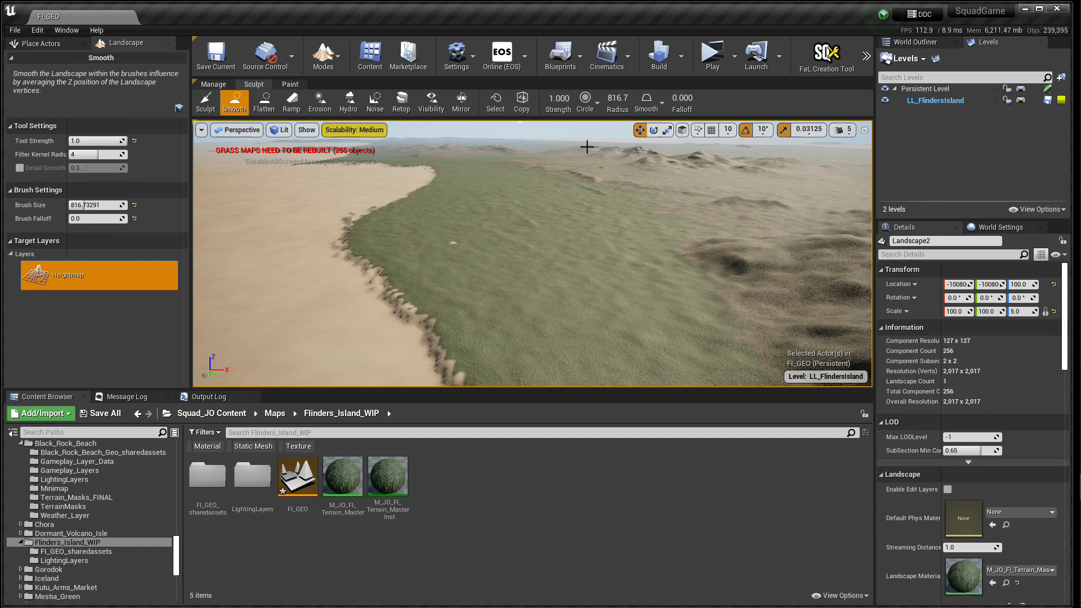
Step: Set the Smooth tool's strength to 0.1, brush size to about 2898 and brush falloff to 0.52
{"action": "mouse_move", "coordinate": [471, 280]}
{"action": "right_mouse_down"}
{"action": "mouse_move", "coordinate": [476, 299]}
{"action": "mouse_move", "coordinate": [528, 308]}
{"action": "mouse_move", "coordinate": [660, 307]}
{"action": "mouse_move", "coordinate": [611, 324]}
{"action": "mouse_move", "coordinate": [529, 315]}
{"action": "mouse_move", "coordinate": [503, 260]}
{"action": "mouse_move", "coordinate": [479, 272]}
{"action": "mouse_move", "coordinate": [498, 280]}
{"action": "mouse_move", "coordinate": [469, 282]}
{"action": "right_mouse_up"}
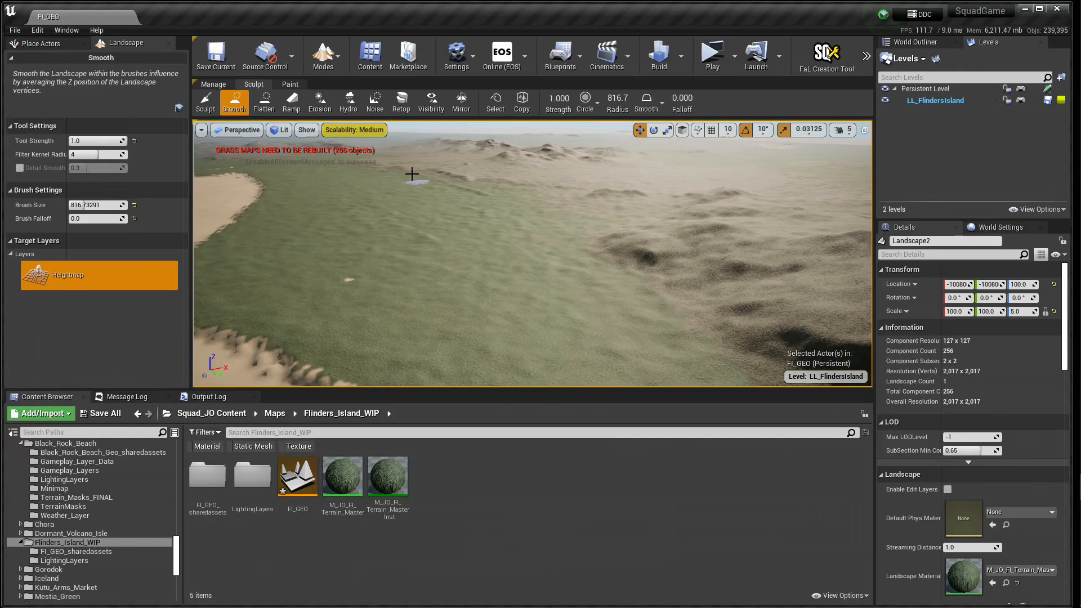
{"action": "left_click", "coordinate": [561, 100]}
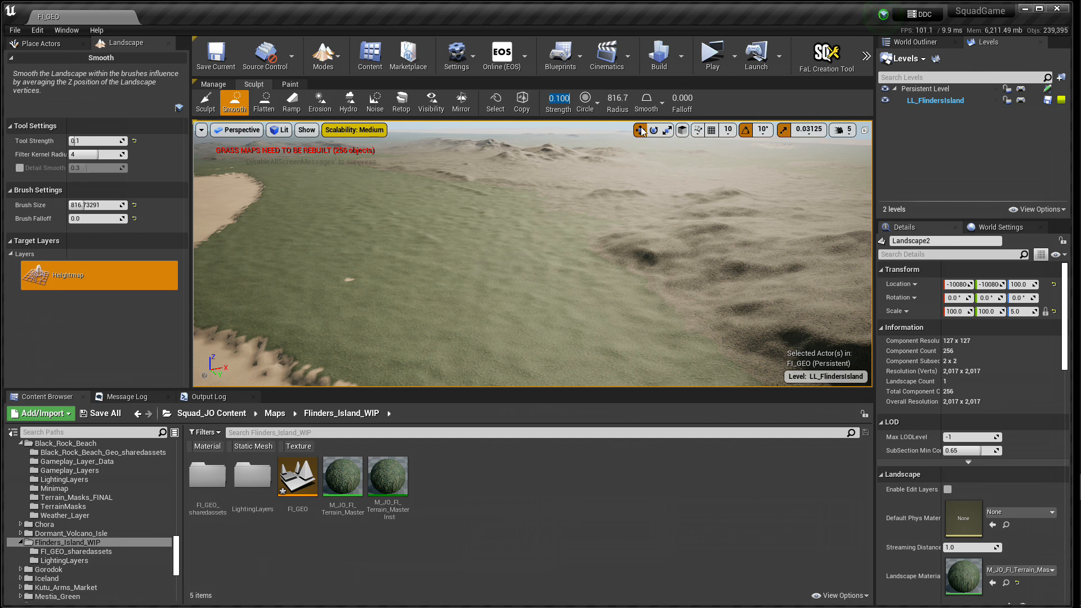
{"action": "left_click_drag", "start_coordinate": [626, 111], "coordinate": [653, 112]}
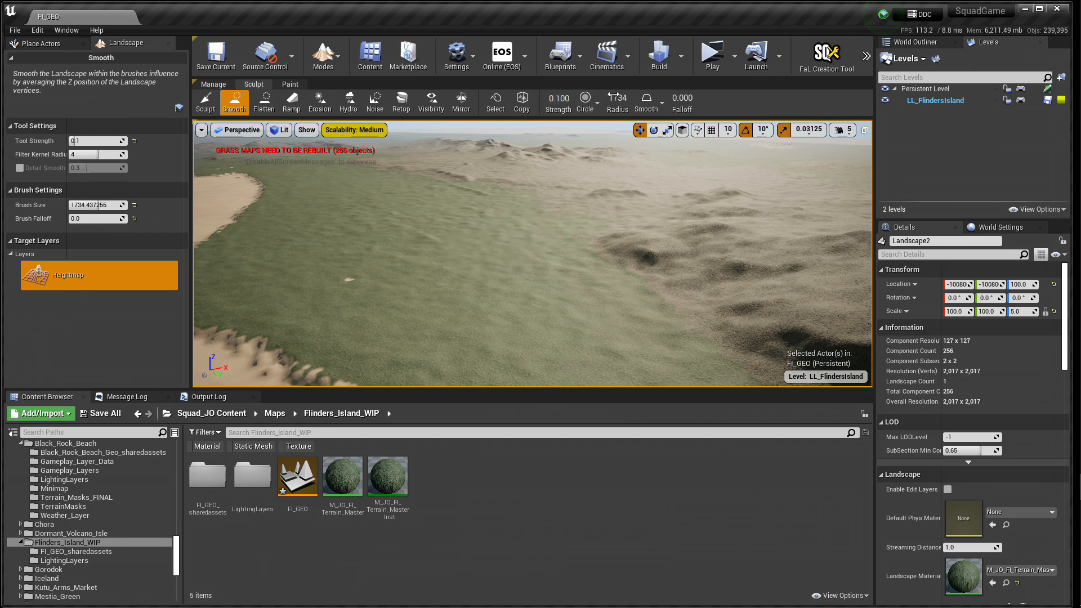
{"action": "left_click_drag", "start_coordinate": [618, 99], "coordinate": [642, 99]}
{"action": "left_click_drag", "start_coordinate": [683, 99], "coordinate": [689, 99]}
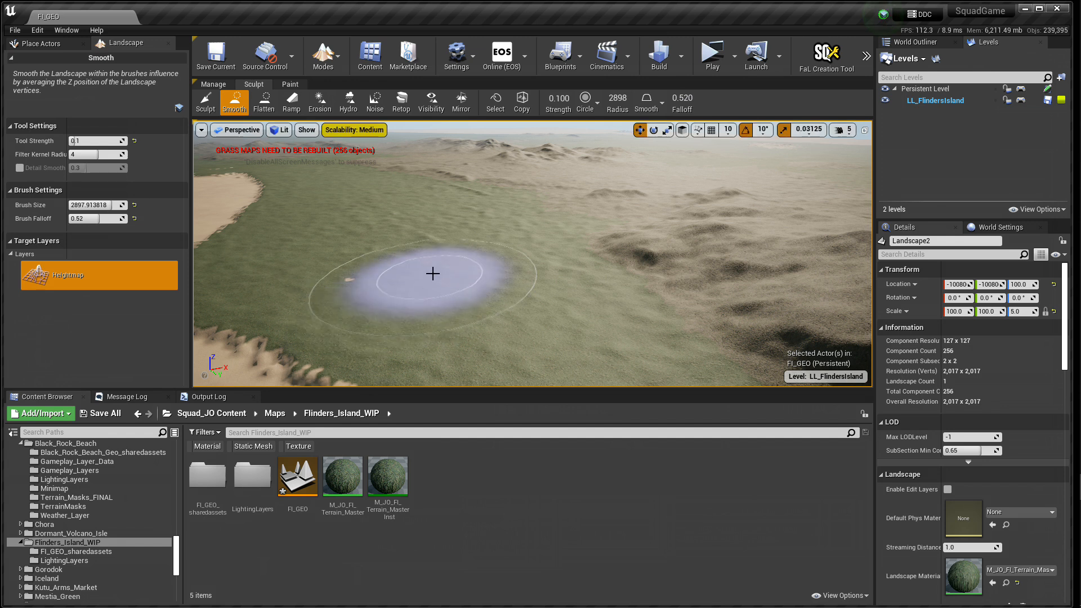
Step: Undo the last smoothing stroke and smooth the grassy terrain near the coast with the tool strength set to 0.05
{"action": "mouse_move", "coordinate": [451, 275]}
{"action": "right_mouse_down"}
{"action": "mouse_move", "coordinate": [490, 304]}
{"action": "mouse_move", "coordinate": [526, 312]}
{"action": "mouse_move", "coordinate": [466, 269]}
{"action": "right_mouse_up"}
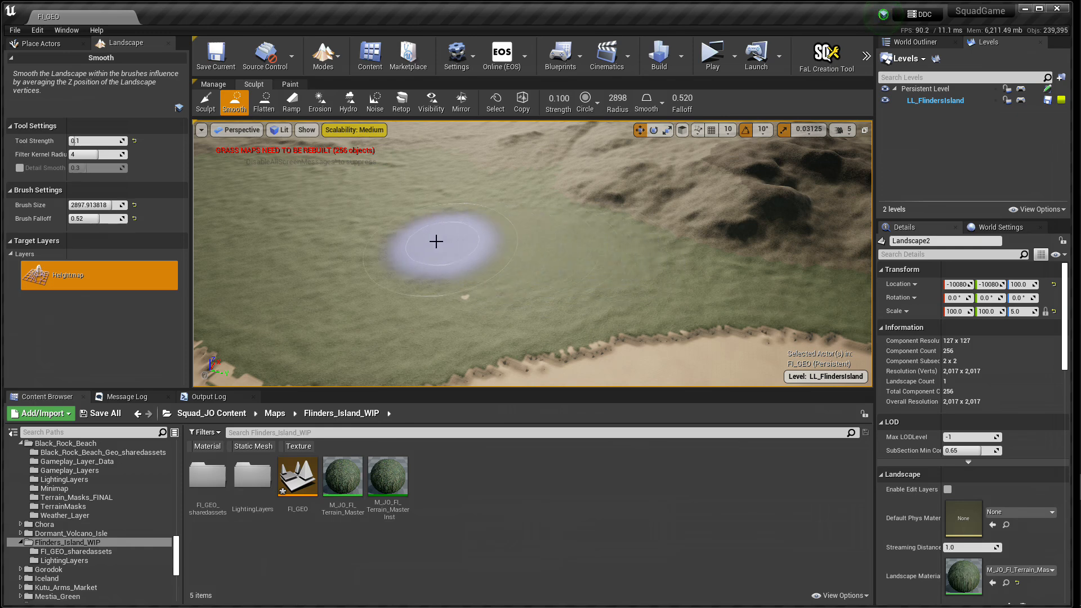
{"action": "mouse_move", "coordinate": [465, 310]}
{"action": "right_mouse_down"}
{"action": "mouse_move", "coordinate": [512, 329]}
{"action": "mouse_move", "coordinate": [470, 309]}
{"action": "mouse_move", "coordinate": [474, 260]}
{"action": "mouse_move", "coordinate": [535, 264]}
{"action": "mouse_move", "coordinate": [566, 284]}
{"action": "mouse_move", "coordinate": [634, 264]}
{"action": "mouse_move", "coordinate": [726, 278]}
{"action": "mouse_move", "coordinate": [637, 272]}
{"action": "right_mouse_up"}
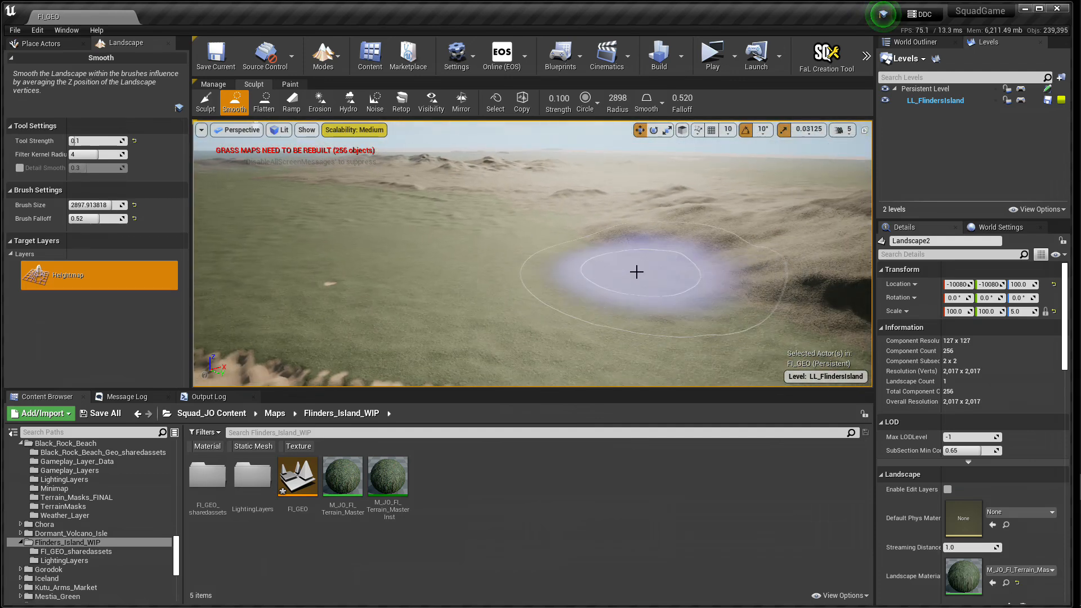
{"action": "key", "text": "ctrl+z"}
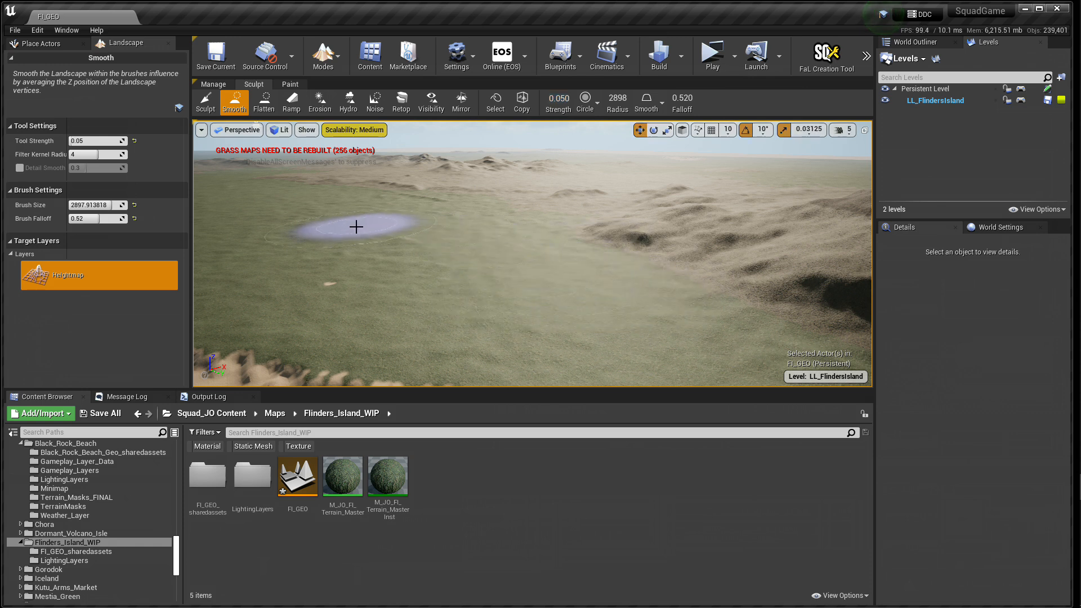
{"action": "key", "text": "s"}
{"action": "right_click_drag", "start_coordinate": [422, 272], "coordinate": [457, 266]}
{"action": "key", "text": "a"}
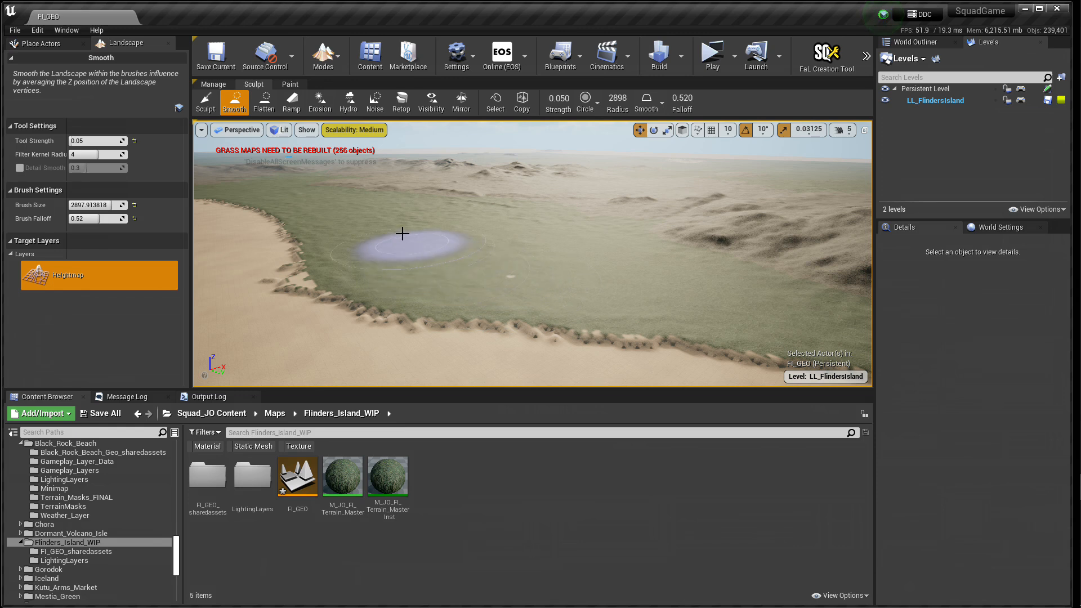
{"action": "right_click_drag", "start_coordinate": [512, 222], "coordinate": [478, 234]}
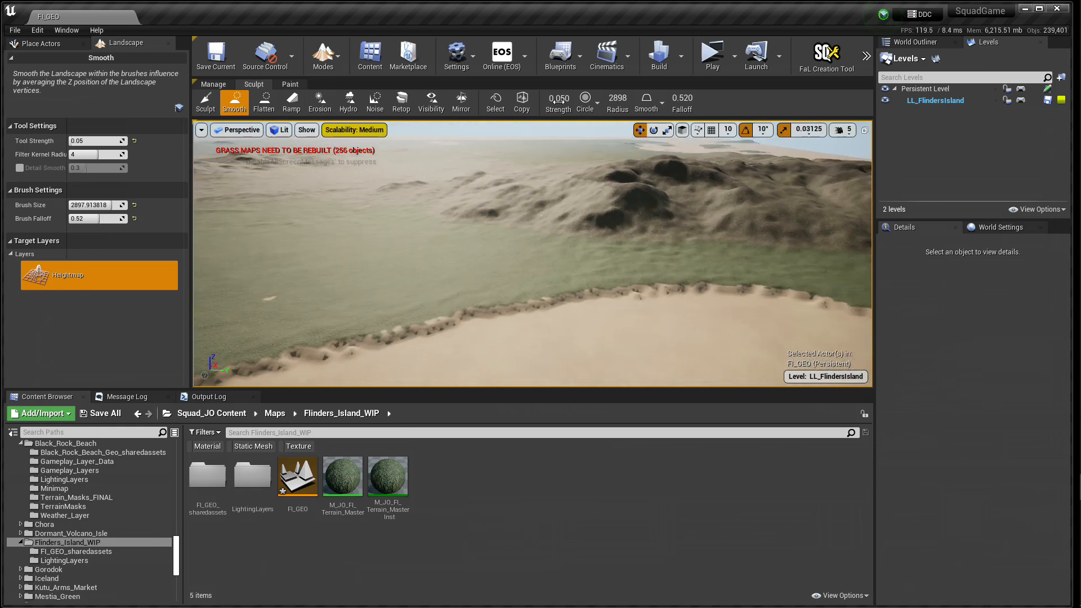
{"action": "right_click_drag", "start_coordinate": [540, 213], "coordinate": [519, 231]}
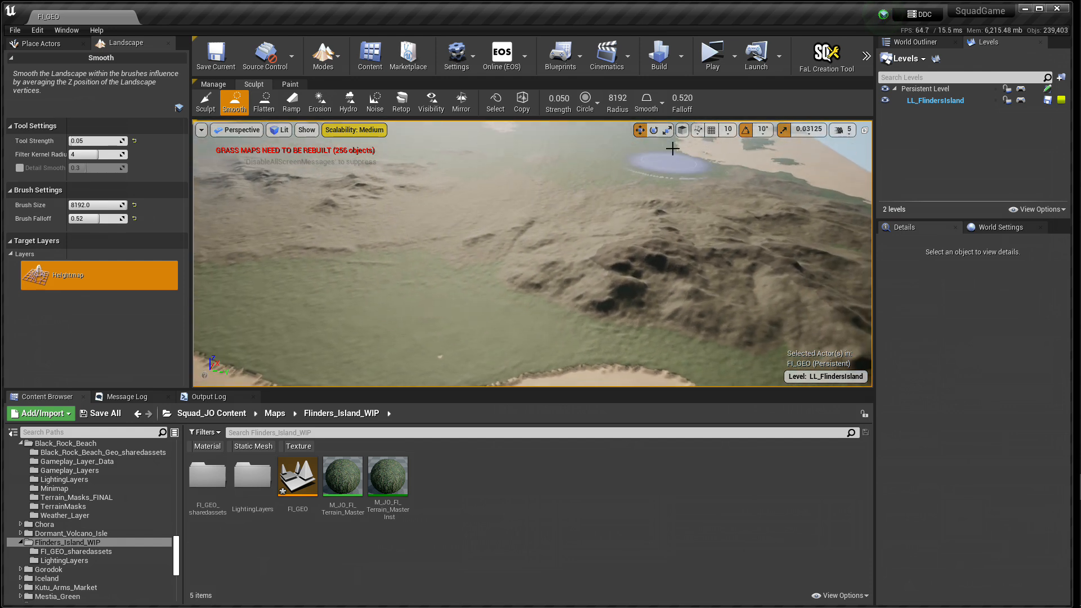
Step: Smooth the brown hills at strength 0.05 with brush size 8192 and brush falloff 0.24
{"action": "left_click_drag", "start_coordinate": [88, 219], "coordinate": [77, 219]}
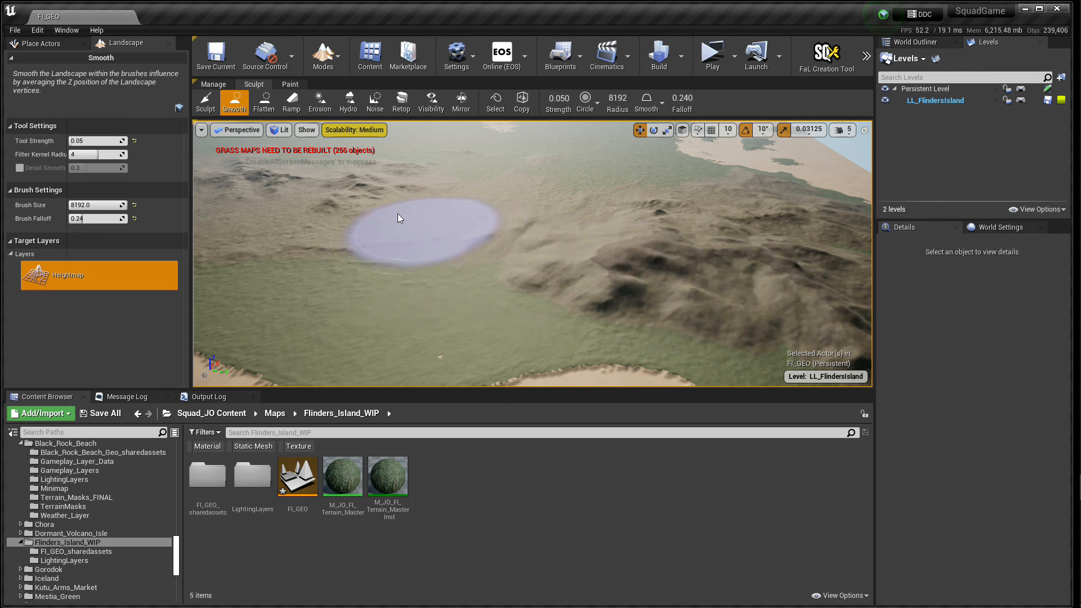
{"action": "right_click_drag", "start_coordinate": [442, 203], "coordinate": [394, 203]}
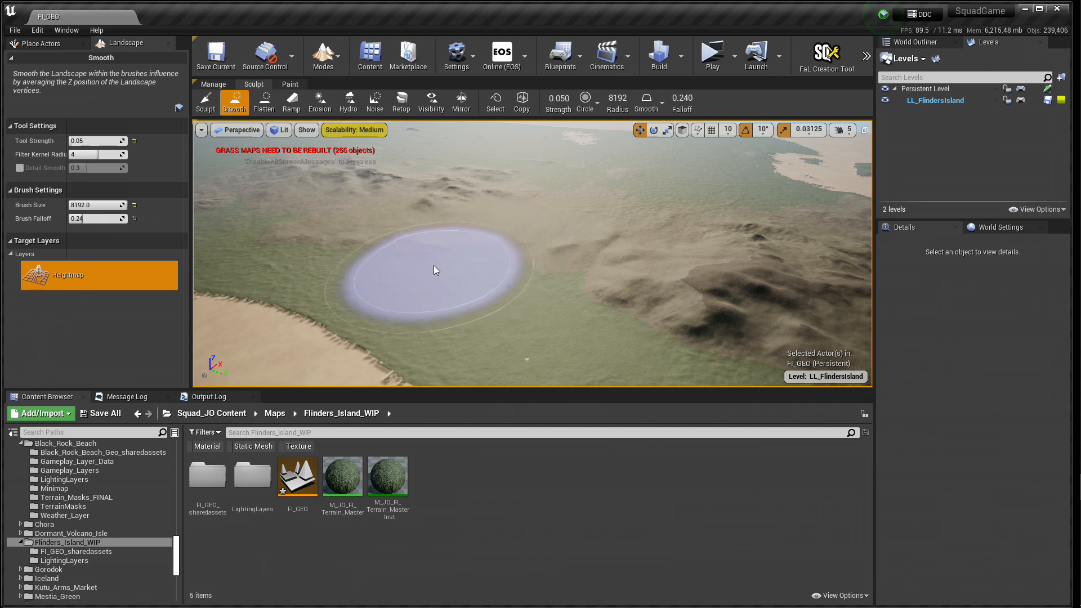
{"action": "mouse_move", "coordinate": [554, 286]}
{"action": "right_mouse_down"}
{"action": "mouse_move", "coordinate": [605, 306]}
{"action": "mouse_move", "coordinate": [584, 251]}
{"action": "right_mouse_up"}
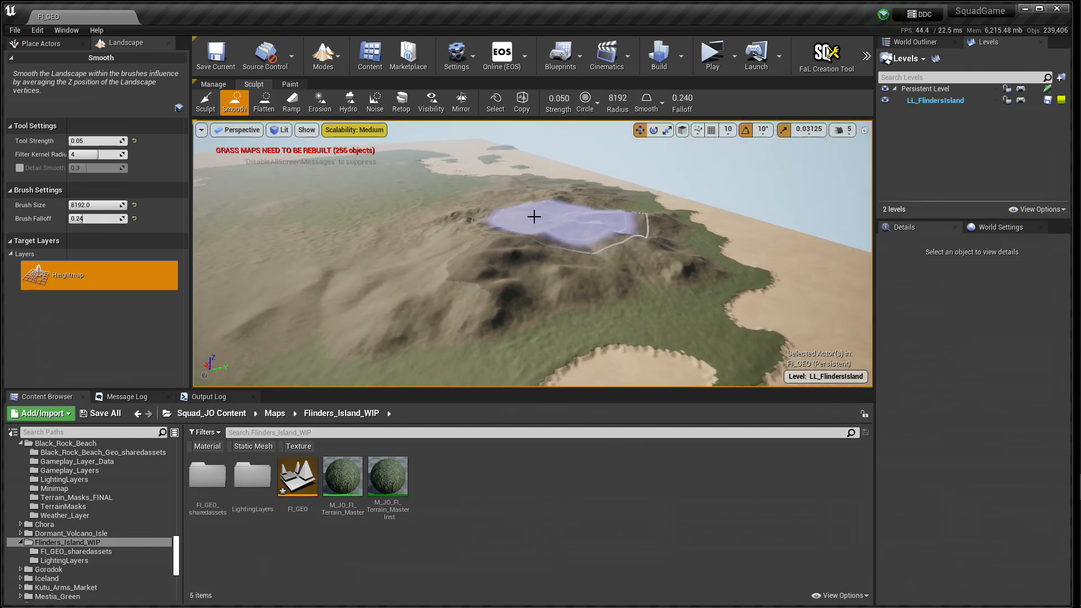
Step: Smooth the jagged edge between beach and grass using strength 1.0, brush size about 1869 and falloff 0.0
{"action": "mouse_move", "coordinate": [563, 256]}
{"action": "right_mouse_down"}
{"action": "mouse_move", "coordinate": [531, 277]}
{"action": "mouse_move", "coordinate": [551, 257]}
{"action": "mouse_move", "coordinate": [541, 236]}
{"action": "mouse_move", "coordinate": [535, 262]}
{"action": "mouse_move", "coordinate": [439, 251]}
{"action": "mouse_move", "coordinate": [428, 236]}
{"action": "mouse_move", "coordinate": [542, 241]}
{"action": "right_mouse_up"}
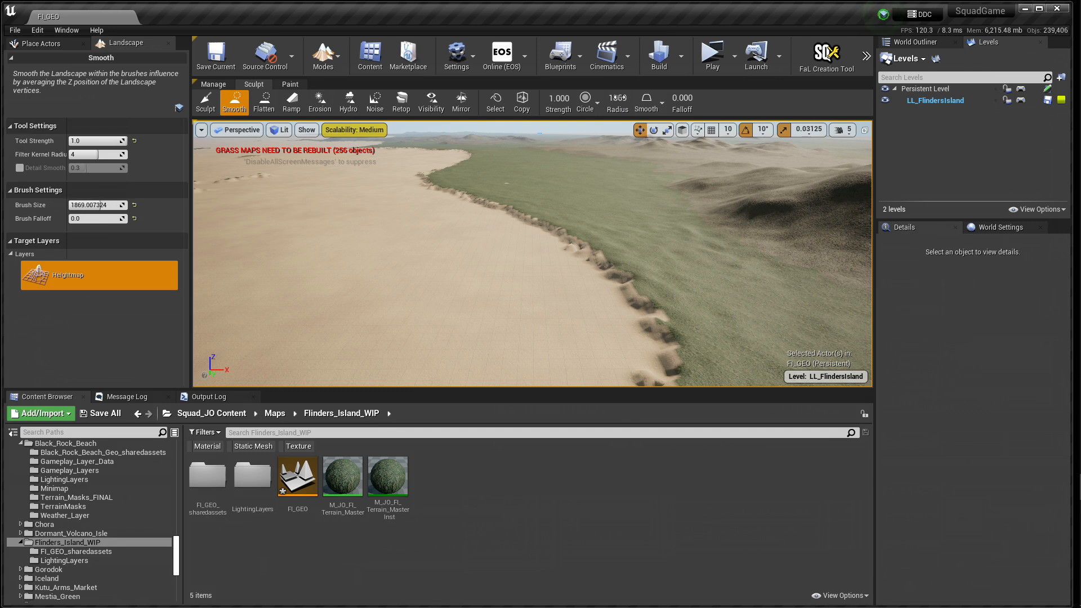
{"action": "mouse_move", "coordinate": [499, 256]}
{"action": "right_mouse_down"}
{"action": "mouse_move", "coordinate": [464, 257]}
{"action": "mouse_move", "coordinate": [495, 259]}
{"action": "right_mouse_up"}
{"action": "key", "text": "s"}
{"action": "key", "text": "s"}
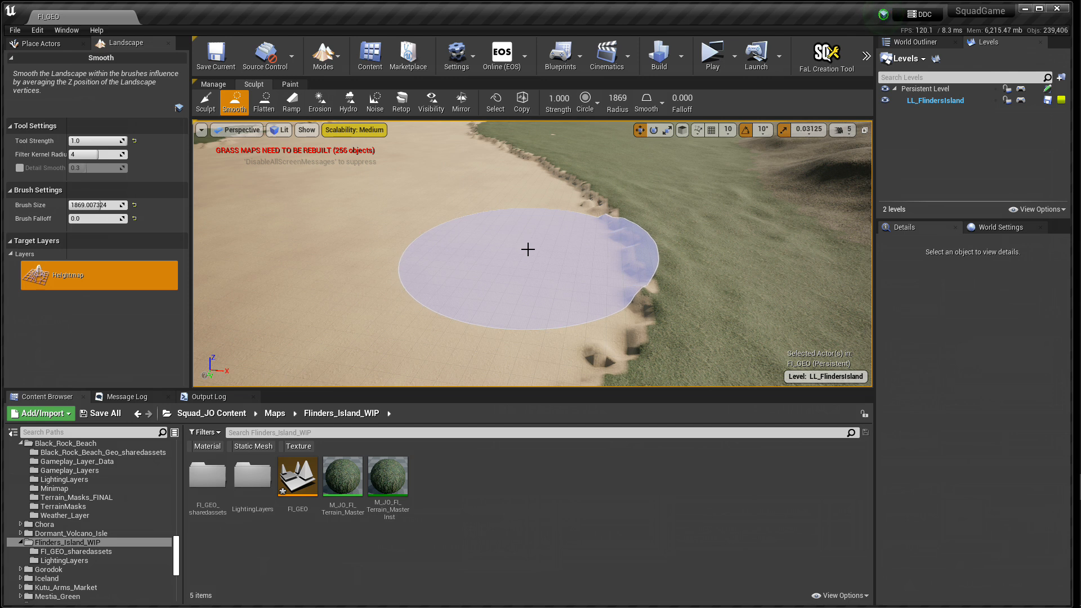
{"action": "mouse_move", "coordinate": [528, 249]}
{"action": "right_mouse_down"}
{"action": "mouse_move", "coordinate": [585, 252]}
{"action": "mouse_move", "coordinate": [529, 273]}
{"action": "right_mouse_up"}
{"action": "mouse_move", "coordinate": [523, 219]}
{"action": "right_mouse_down"}
{"action": "mouse_move", "coordinate": [569, 175]}
{"action": "mouse_move", "coordinate": [524, 147]}
{"action": "mouse_move", "coordinate": [555, 301]}
{"action": "right_mouse_up"}
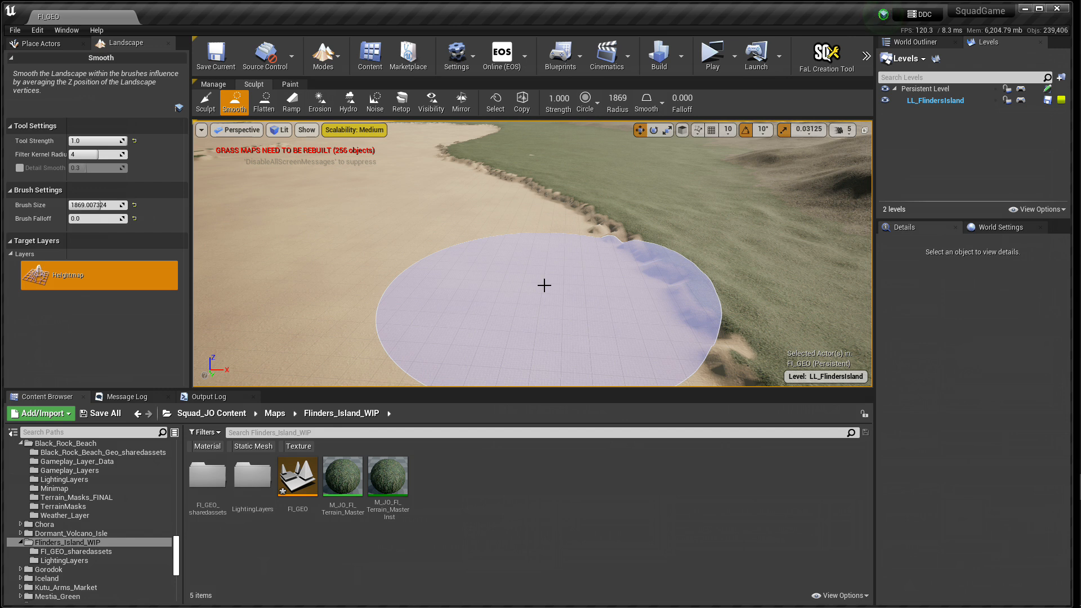
{"action": "left_click_drag", "start_coordinate": [544, 285], "coordinate": [523, 252]}
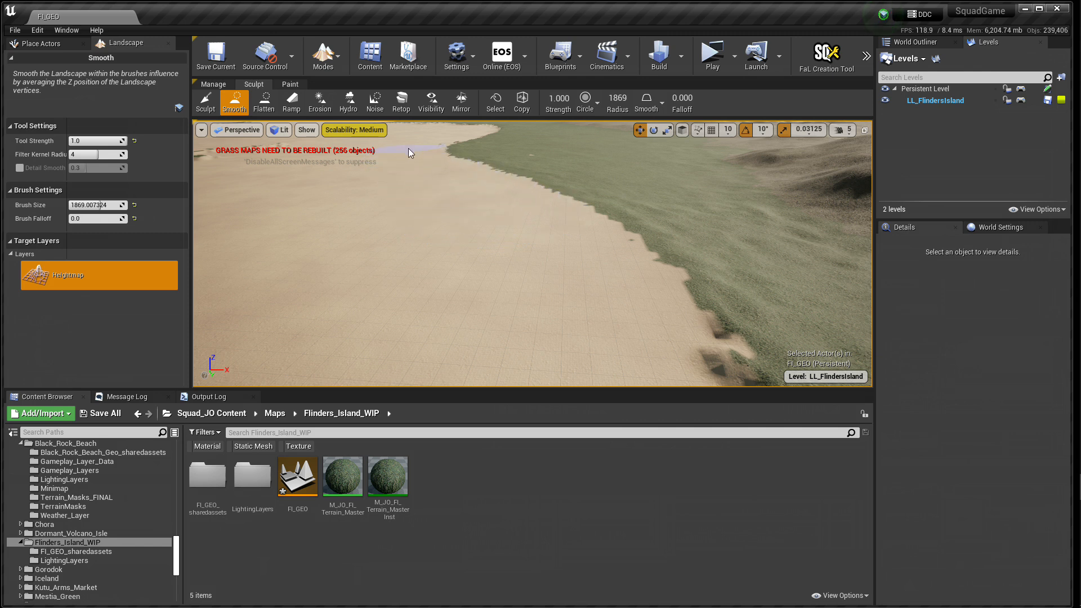
{"action": "key", "text": "w"}
{"action": "mouse_move", "coordinate": [492, 222]}
{"action": "right_mouse_down"}
{"action": "mouse_move", "coordinate": [500, 230]}
{"action": "mouse_move", "coordinate": [470, 203]}
{"action": "mouse_move", "coordinate": [487, 203]}
{"action": "mouse_move", "coordinate": [495, 177]}
{"action": "mouse_move", "coordinate": [494, 190]}
{"action": "mouse_move", "coordinate": [465, 193]}
{"action": "mouse_move", "coordinate": [420, 268]}
{"action": "right_mouse_up"}
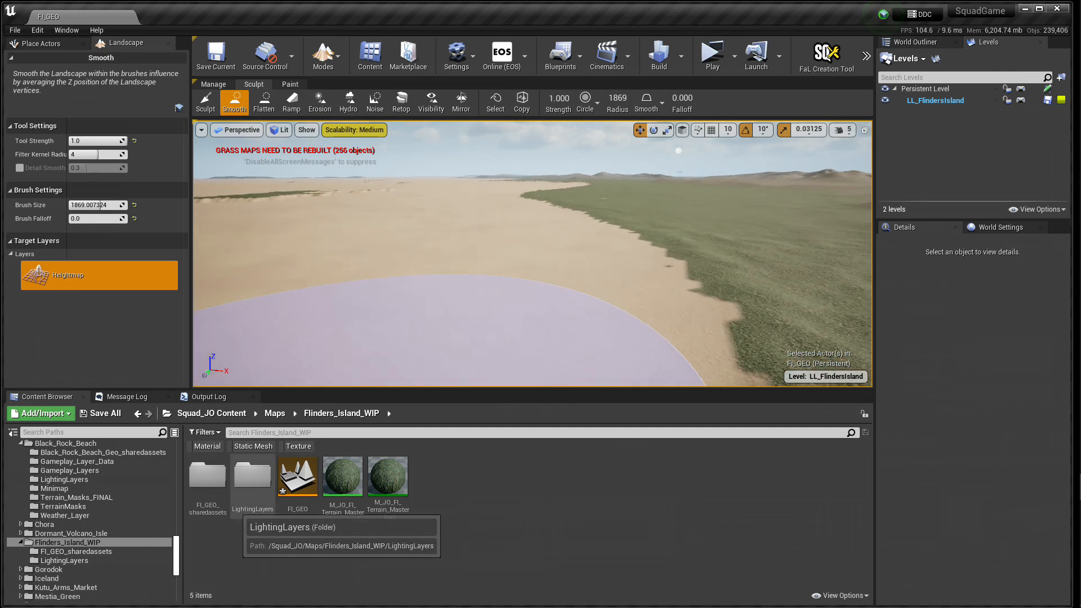
Step: Place the SM_MapWaterPlane mesh from the Squad_JO Content Meshes folder on the beach
{"action": "scroll", "coordinate": [129, 563], "scroll_direction": "down", "scroll_amount": 4}
{"action": "scroll", "coordinate": [127, 559], "scroll_direction": "down", "scroll_amount": 2}
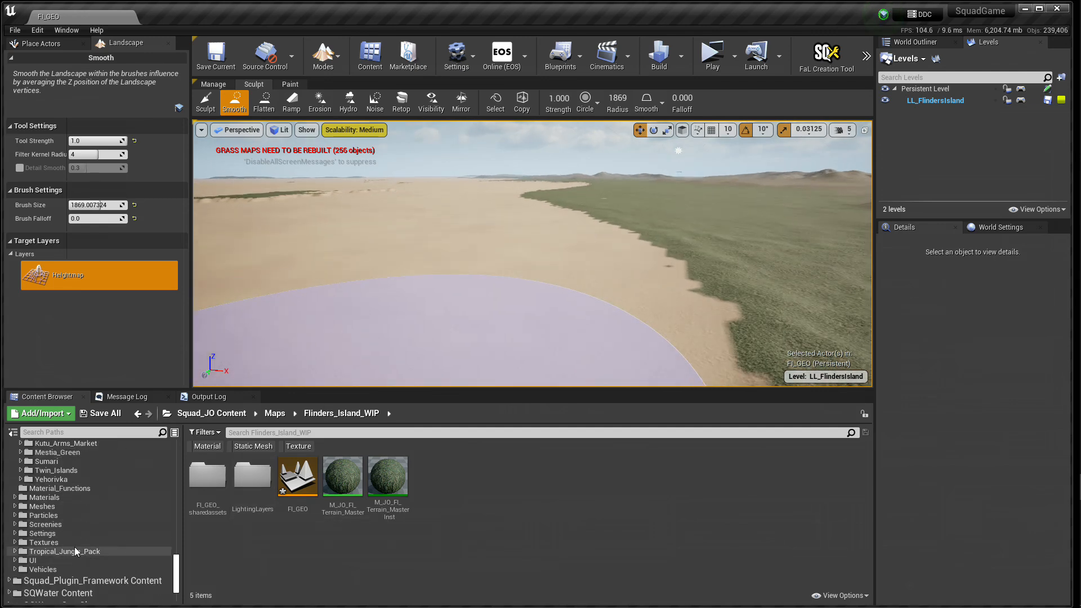
{"action": "left_click", "coordinate": [40, 507]}
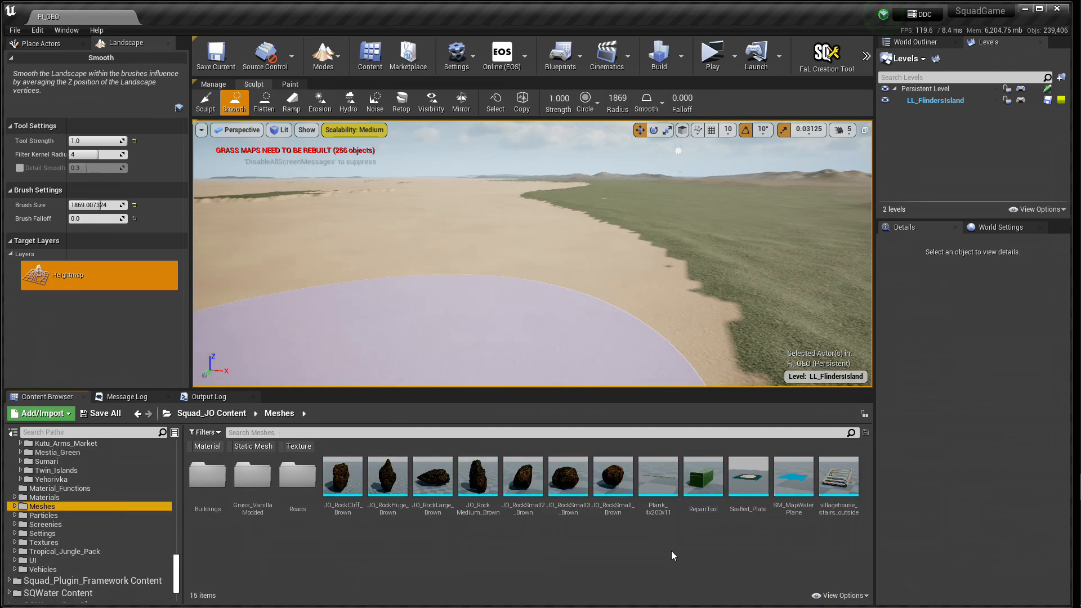
{"action": "left_click", "coordinate": [794, 478]}
{"action": "mouse_move", "coordinate": [795, 482]}
{"action": "left_mouse_down"}
{"action": "mouse_move", "coordinate": [608, 251]}
{"action": "mouse_move", "coordinate": [594, 258]}
{"action": "left_mouse_up"}
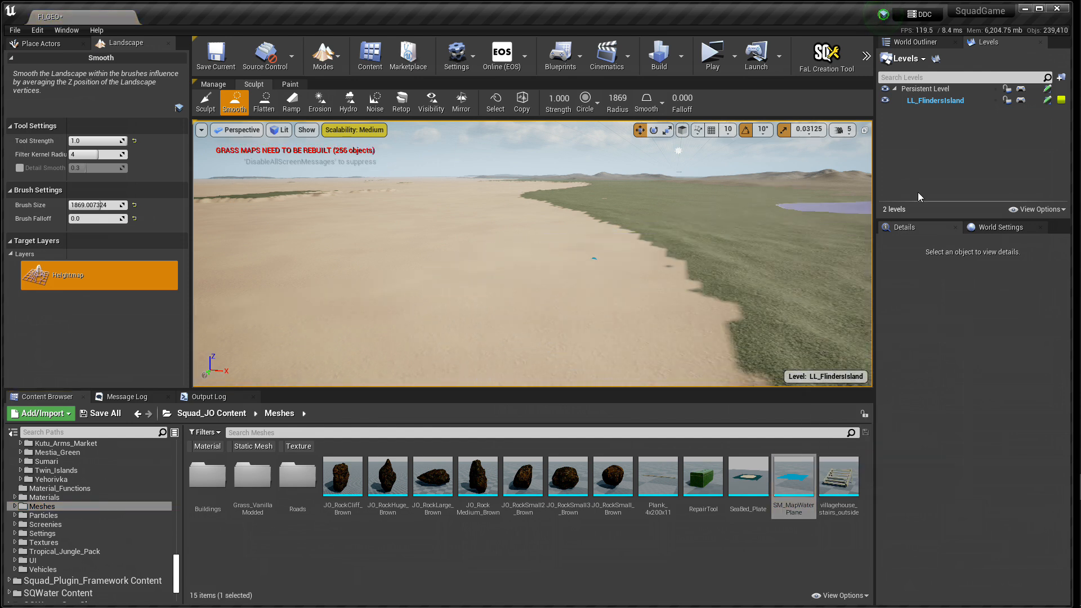
Step: Return to Select mode and scale the SM_MapWaterPlane actor to 2000 on all axes
{"action": "left_click", "coordinate": [918, 45]}
{"action": "left_click", "coordinate": [908, 105]}
{"action": "left_click", "coordinate": [909, 115]}
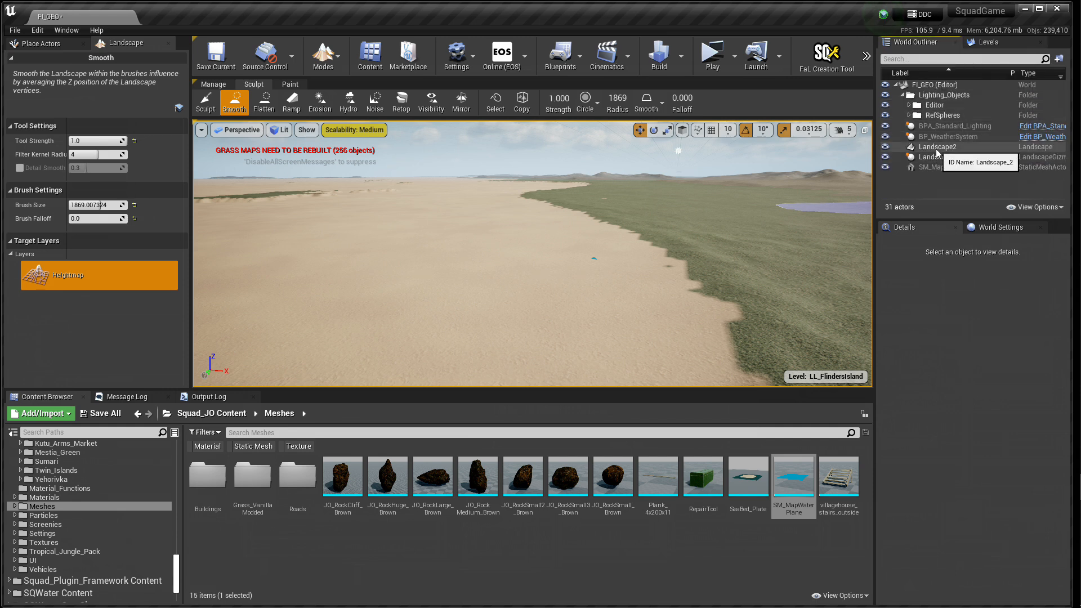
{"action": "left_click", "coordinate": [326, 50]}
{"action": "left_click", "coordinate": [335, 92]}
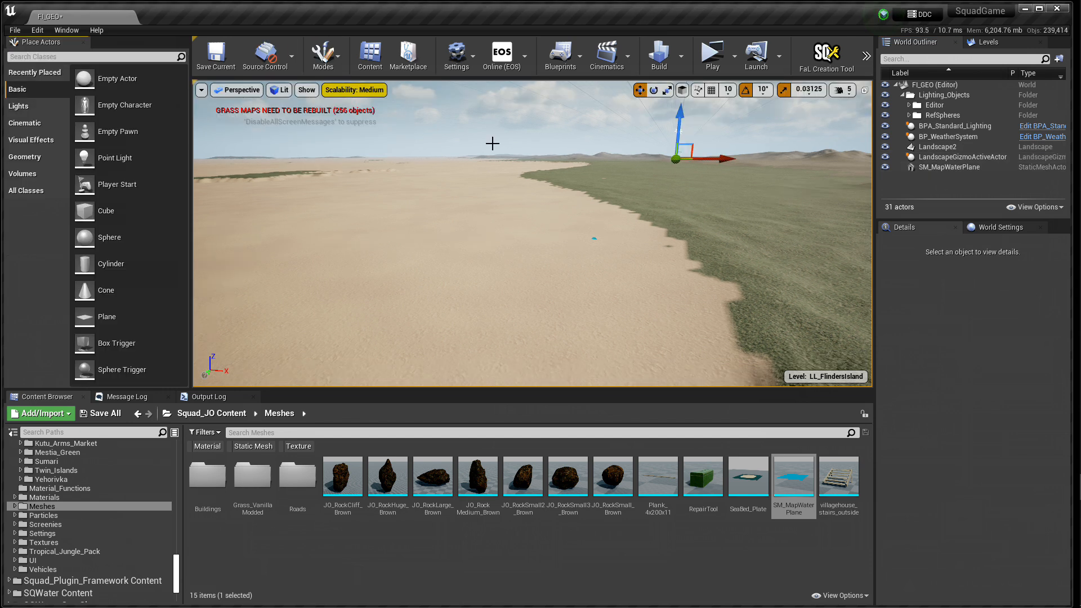
{"action": "left_click", "coordinate": [934, 168]}
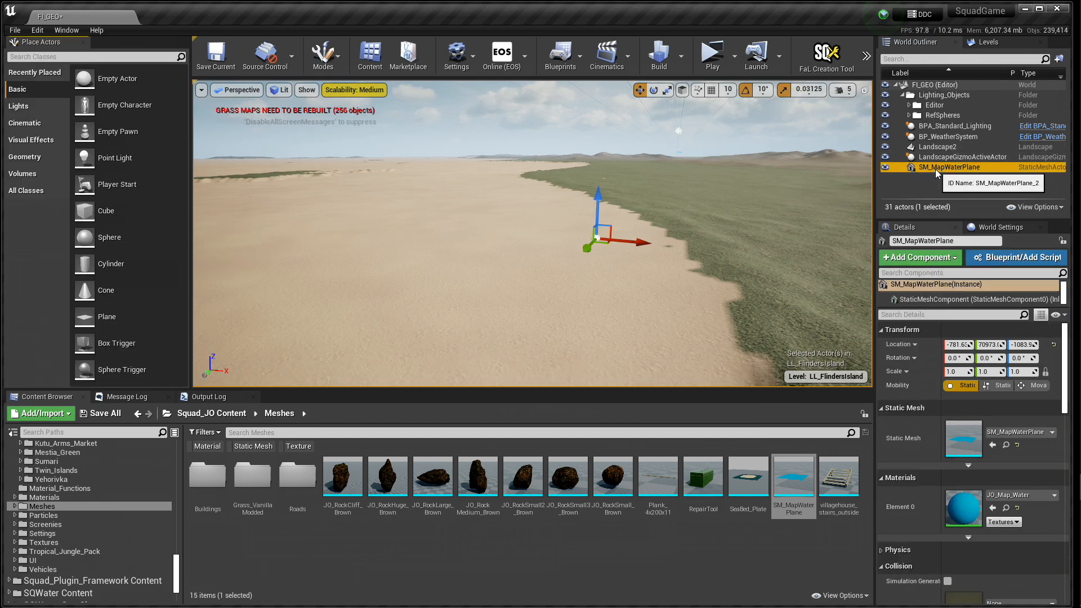
{"action": "left_click", "coordinate": [957, 371]}
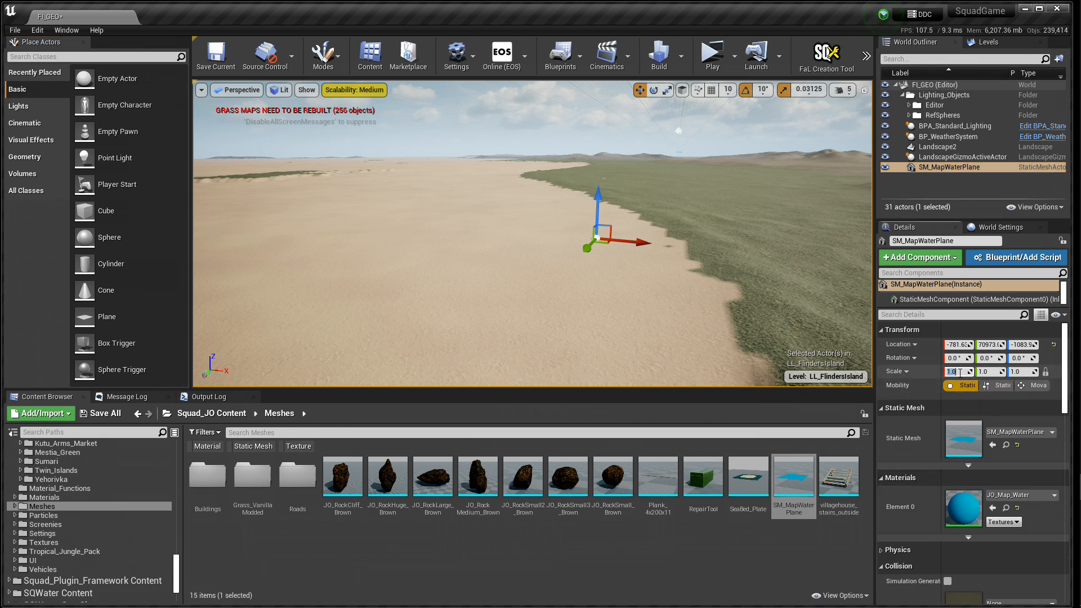
{"action": "left_click", "coordinate": [991, 371]}
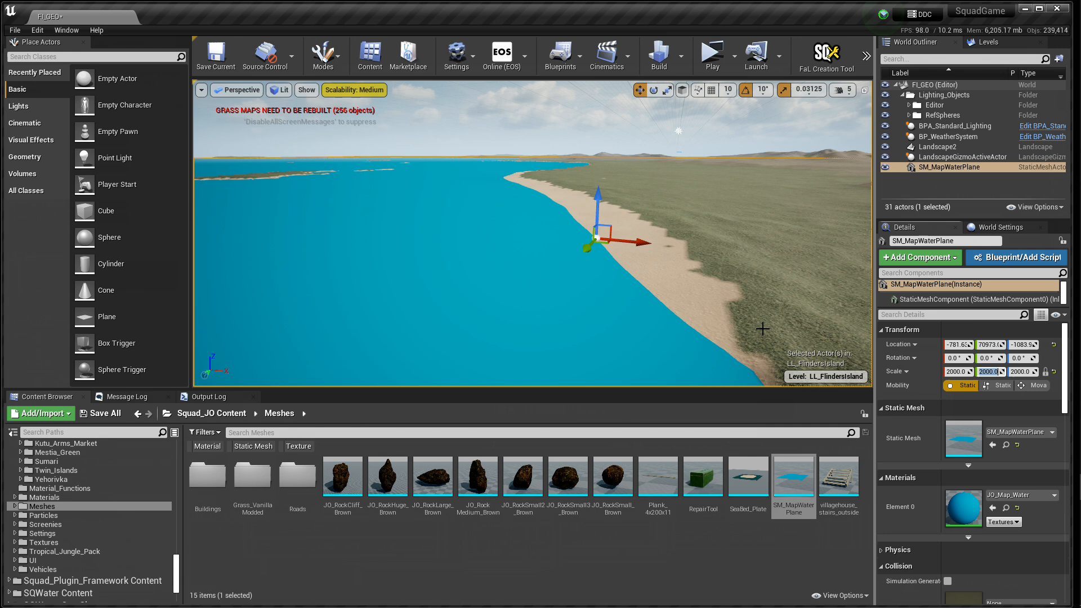
{"action": "key", "text": "e"}
{"action": "right_click_drag", "start_coordinate": [532, 233], "coordinate": [519, 245]}
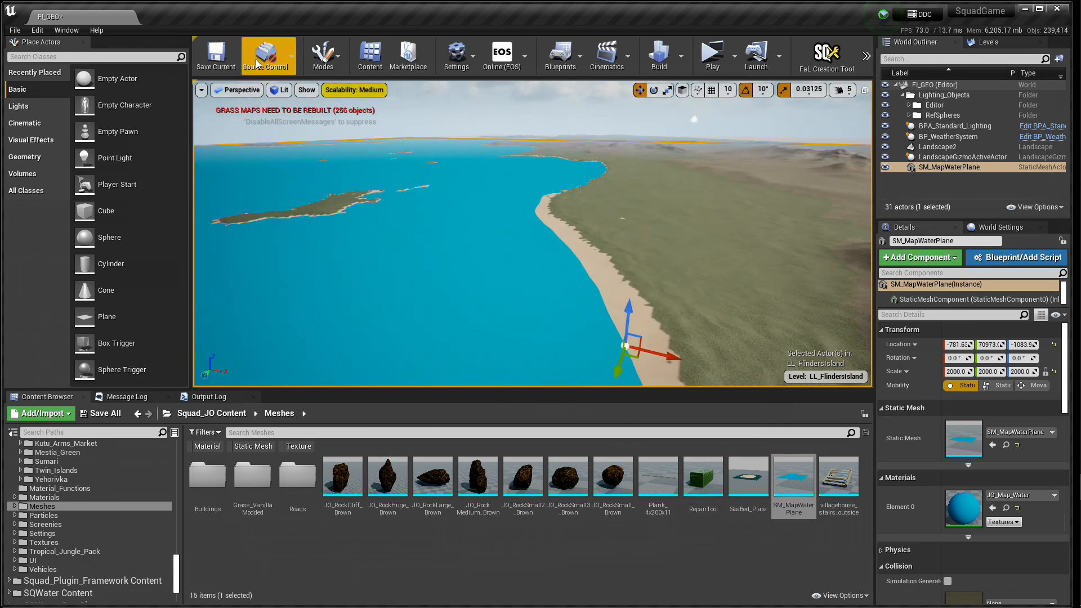
Step: Switch to the Top view and move the water plane so it covers the whole landscape square
{"action": "left_click", "coordinate": [237, 89]}
{"action": "left_click", "coordinate": [254, 126]}
{"action": "scroll", "coordinate": [454, 259], "scroll_direction": "down", "scroll_amount": 5}
{"action": "scroll", "coordinate": [469, 257], "scroll_direction": "down", "scroll_amount": 5}
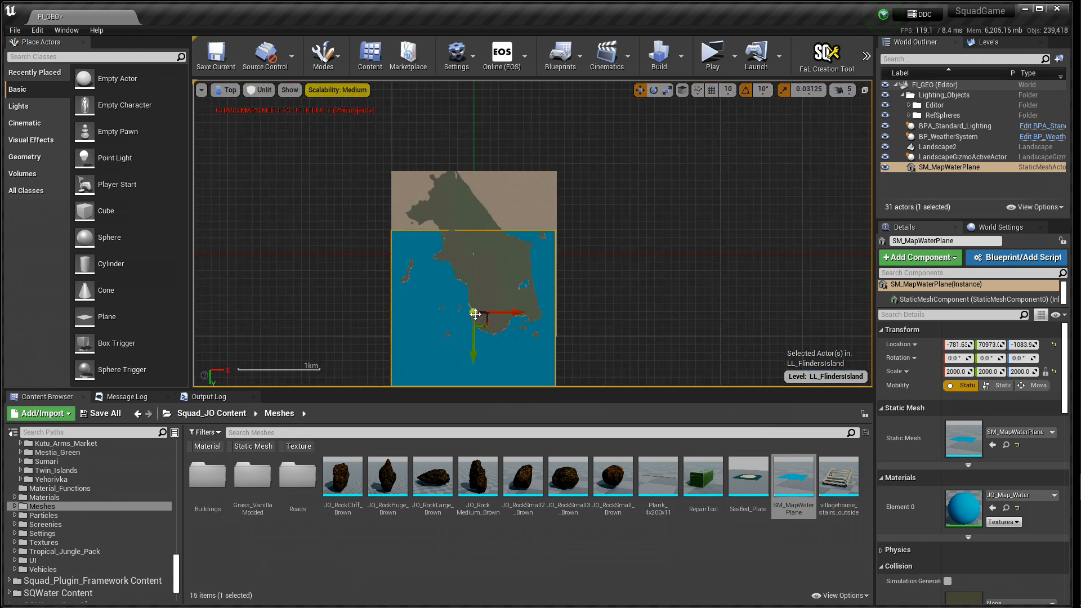
{"action": "left_click_drag", "start_coordinate": [485, 324], "coordinate": [485, 267]}
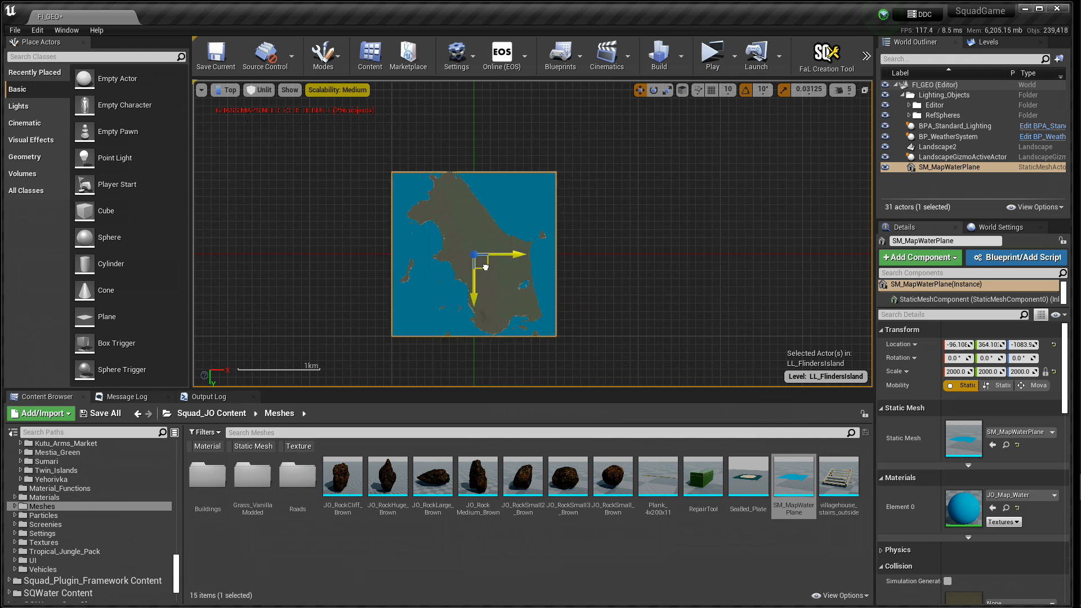
Step: Return to the Lit Perspective view and lower the water plane to a Z location of -1090.0
{"action": "left_click", "coordinate": [263, 92]}
{"action": "left_click", "coordinate": [236, 107]}
{"action": "right_click_drag", "start_coordinate": [519, 224], "coordinate": [541, 218]}
{"action": "right_click_drag", "start_coordinate": [645, 243], "coordinate": [667, 258]}
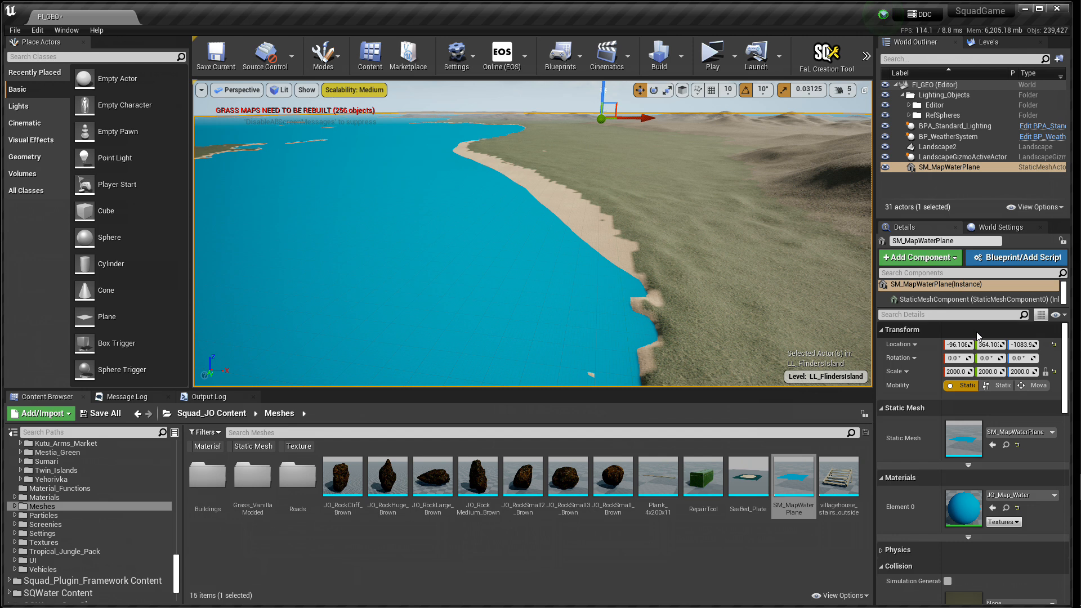
{"action": "mouse_move", "coordinate": [1021, 344]}
{"action": "left_mouse_down"}
{"action": "mouse_move", "coordinate": [979, 344]}
{"action": "mouse_move", "coordinate": [1014, 345]}
{"action": "left_mouse_up"}
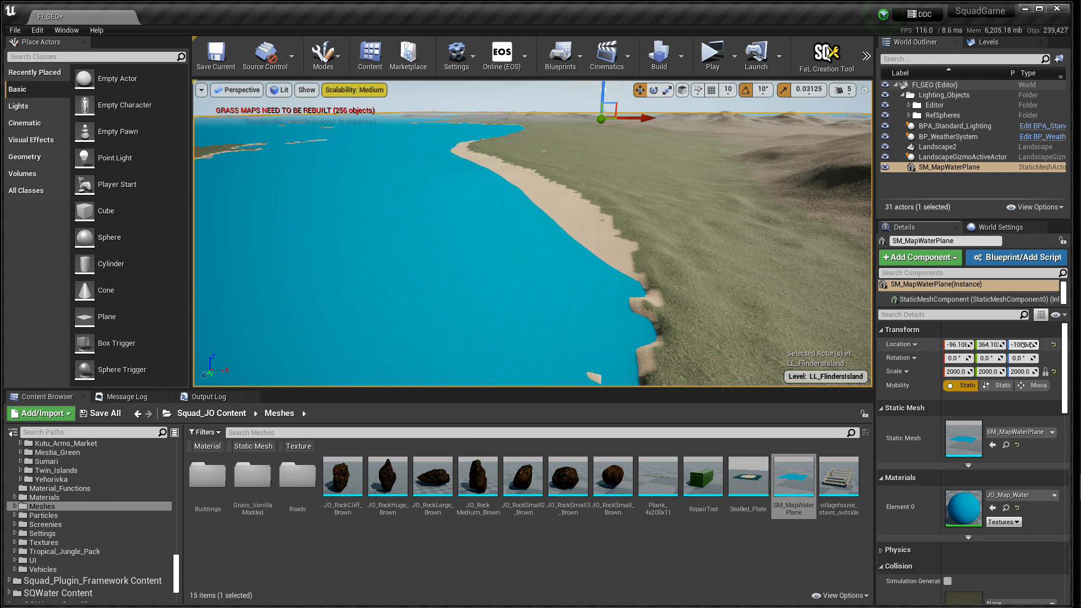
Step: Inspect the water plane from near and beneath its surface, and examine the shoreline along the beach
{"action": "key", "text": "w"}
{"action": "right_click_drag", "start_coordinate": [536, 208], "coordinate": [524, 182]}
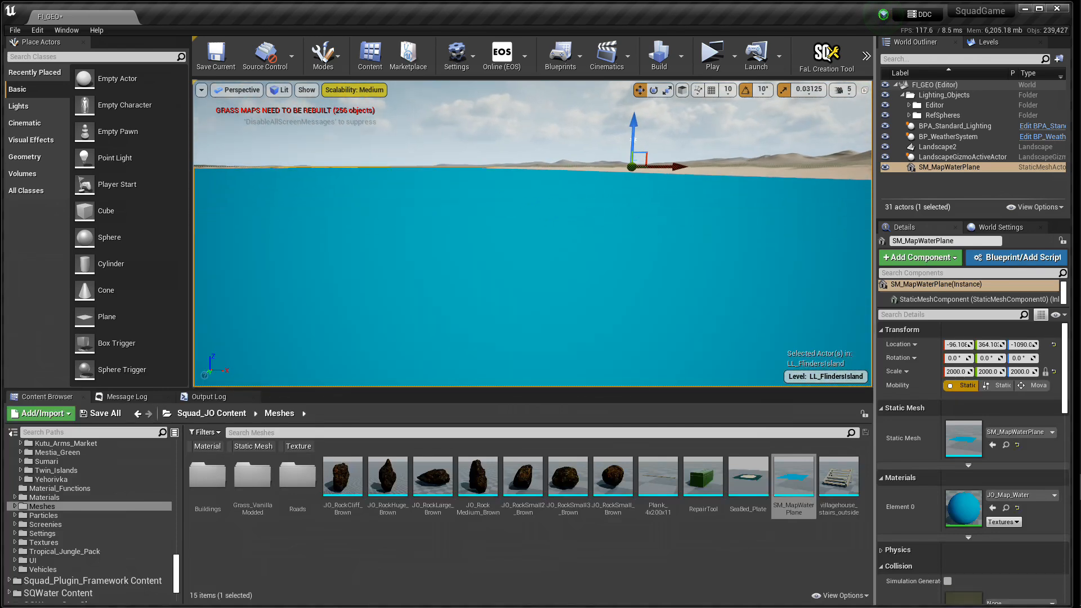
{"action": "key", "text": "w"}
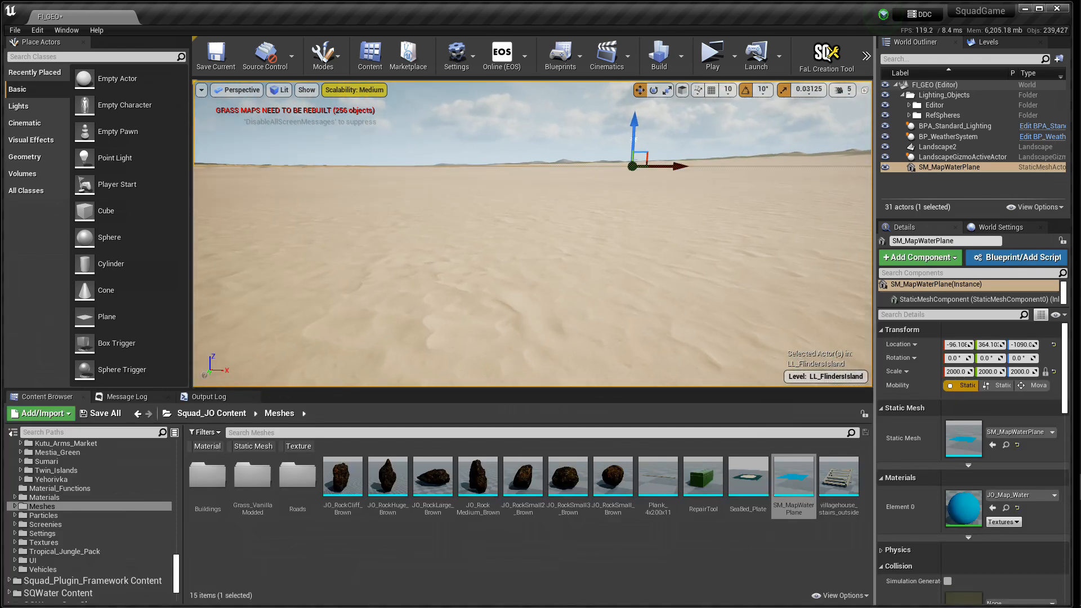
{"action": "key", "text": "s"}
{"action": "right_click_drag", "start_coordinate": [524, 182], "coordinate": [564, 211]}
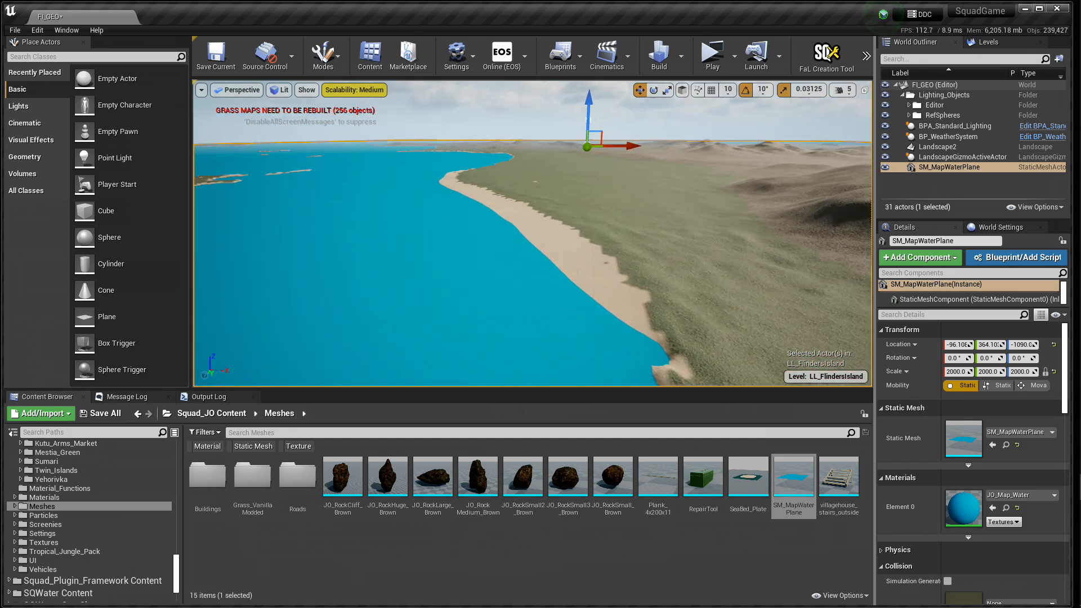
{"action": "key", "text": "w"}
{"action": "key", "text": "d"}
{"action": "mouse_move", "coordinate": [564, 211]}
{"action": "right_mouse_down"}
{"action": "mouse_move", "coordinate": [516, 231]}
{"action": "mouse_move", "coordinate": [538, 216]}
{"action": "mouse_move", "coordinate": [617, 221]}
{"action": "mouse_move", "coordinate": [703, 248]}
{"action": "mouse_move", "coordinate": [540, 248]}
{"action": "mouse_move", "coordinate": [614, 264]}
{"action": "mouse_move", "coordinate": [704, 267]}
{"action": "mouse_move", "coordinate": [726, 254]}
{"action": "mouse_move", "coordinate": [518, 245]}
{"action": "mouse_move", "coordinate": [600, 242]}
{"action": "mouse_move", "coordinate": [569, 246]}
{"action": "mouse_move", "coordinate": [553, 231]}
{"action": "mouse_move", "coordinate": [479, 281]}
{"action": "mouse_move", "coordinate": [500, 238]}
{"action": "mouse_move", "coordinate": [429, 246]}
{"action": "mouse_move", "coordinate": [512, 244]}
{"action": "mouse_move", "coordinate": [554, 229]}
{"action": "right_mouse_up"}
{"action": "key", "text": "a"}
{"action": "key", "text": "d"}
Step: Switch to Landscape mode's painting tools, check the T_PaintMask brush texture and choose Sand as the target layer
{"action": "left_click", "coordinate": [323, 55]}
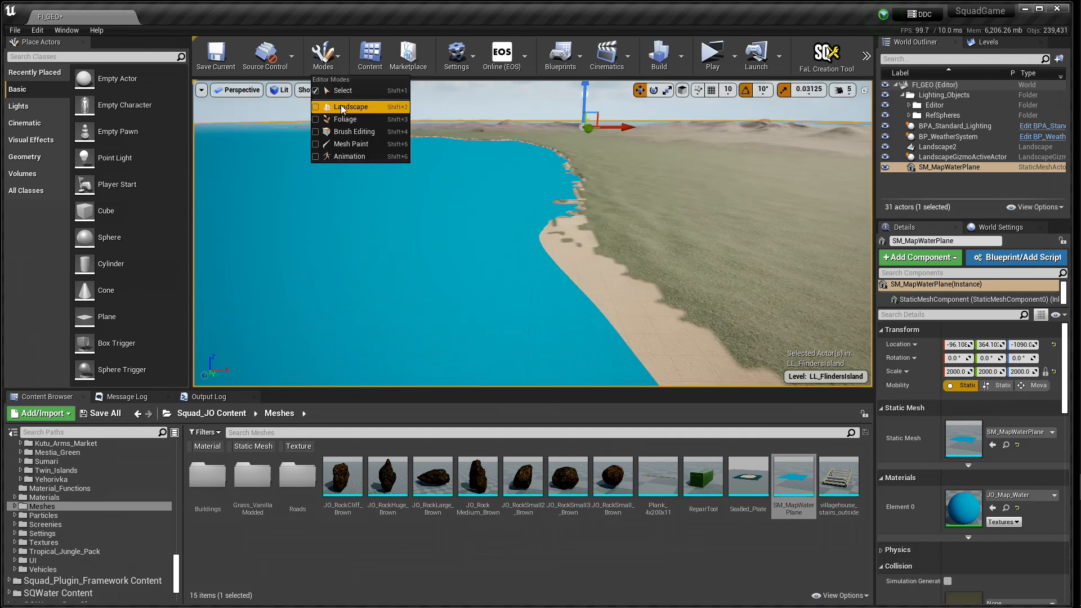
{"action": "left_click", "coordinate": [348, 113]}
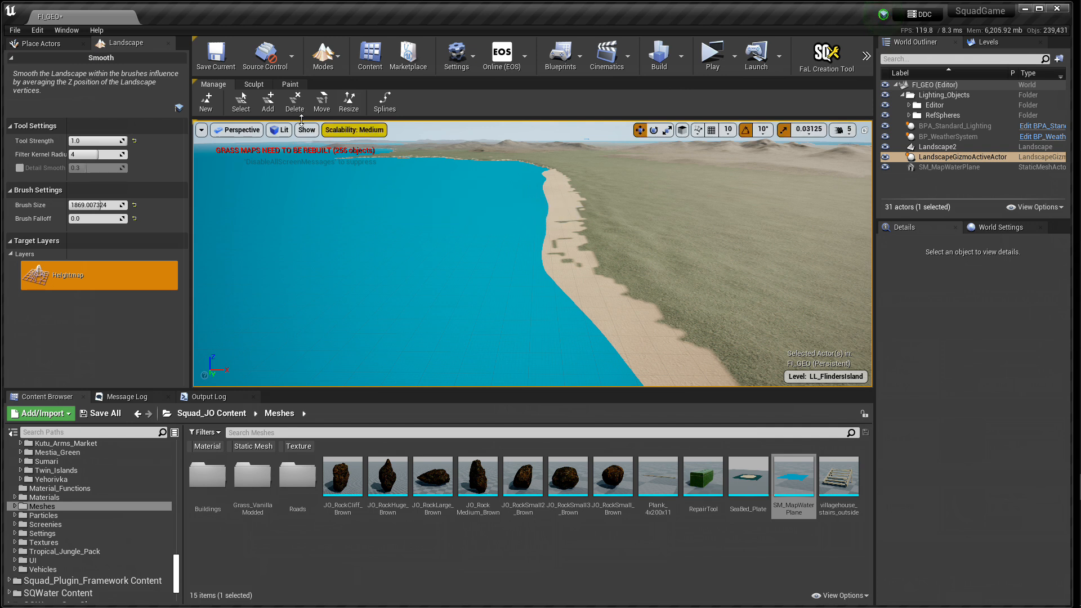
{"action": "left_click", "coordinate": [290, 85]}
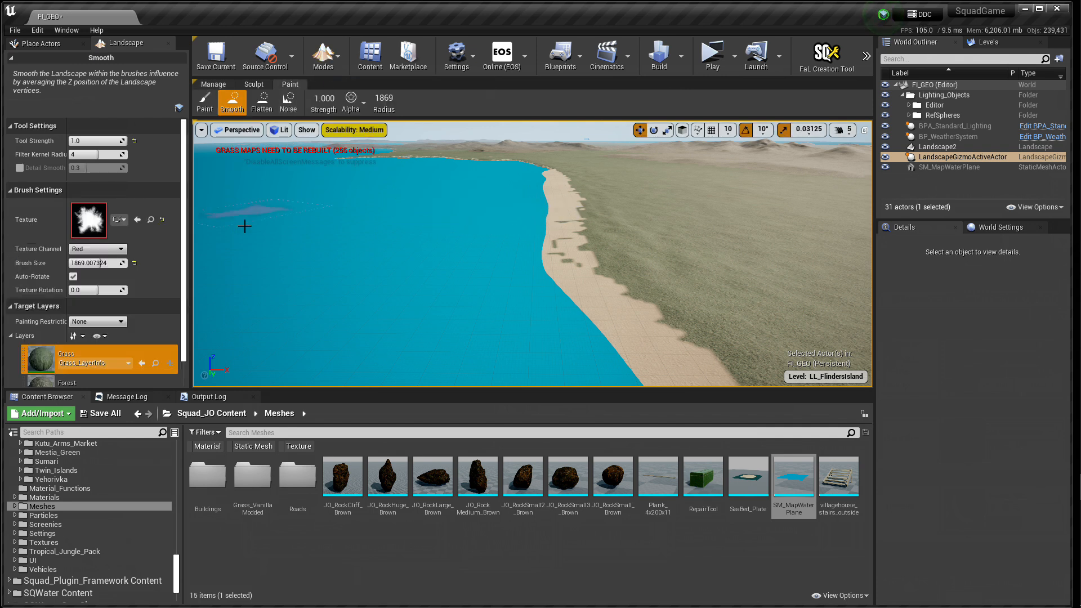
{"action": "scroll", "coordinate": [135, 293], "scroll_direction": "down", "scroll_amount": 3}
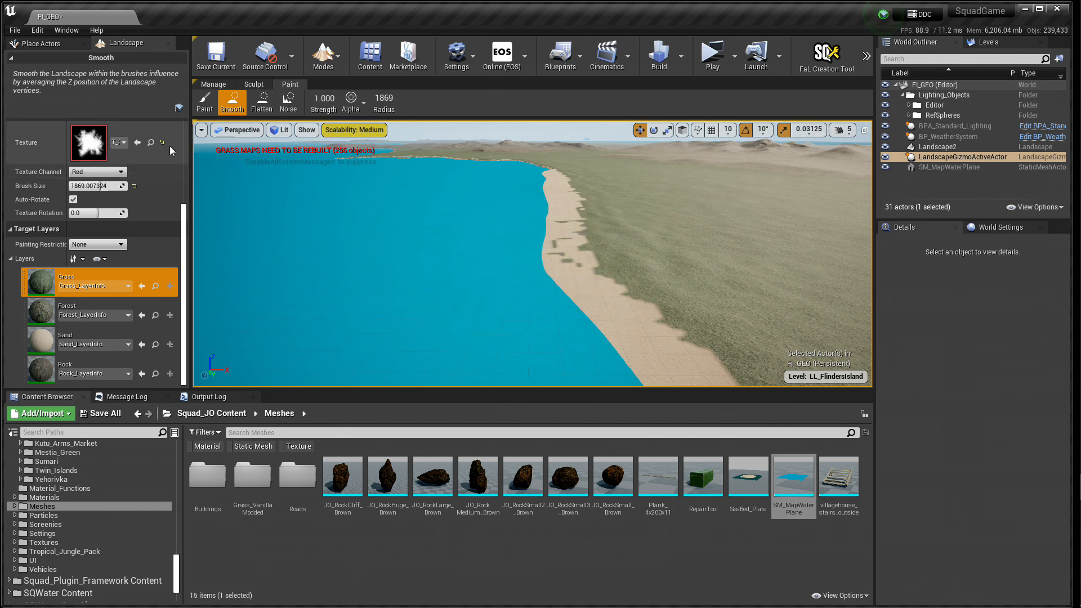
{"action": "left_click_drag", "start_coordinate": [191, 146], "coordinate": [267, 145]}
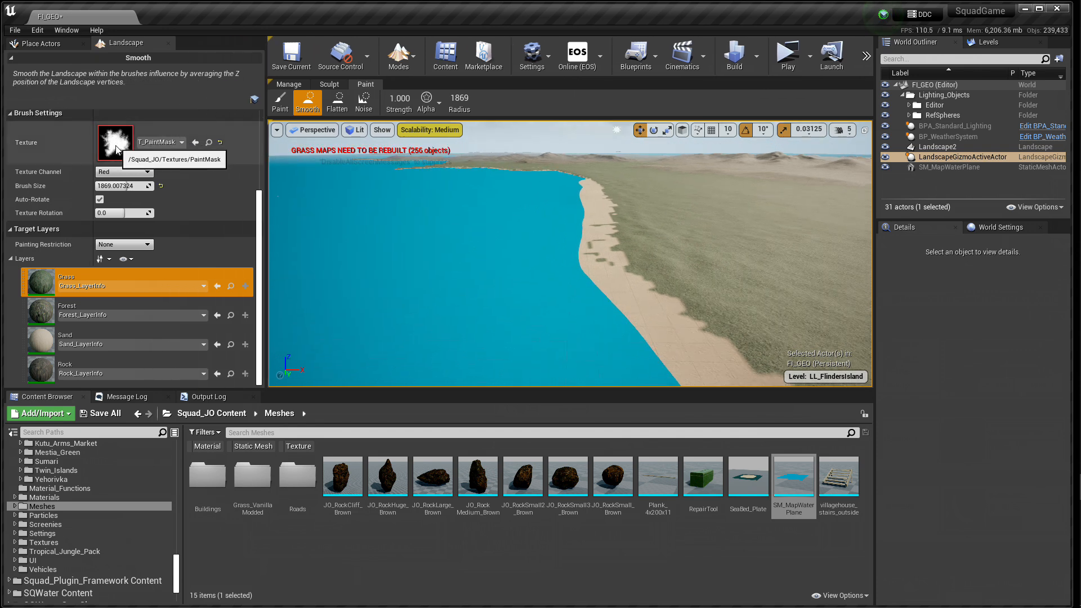
{"action": "left_click_drag", "start_coordinate": [262, 161], "coordinate": [219, 161]}
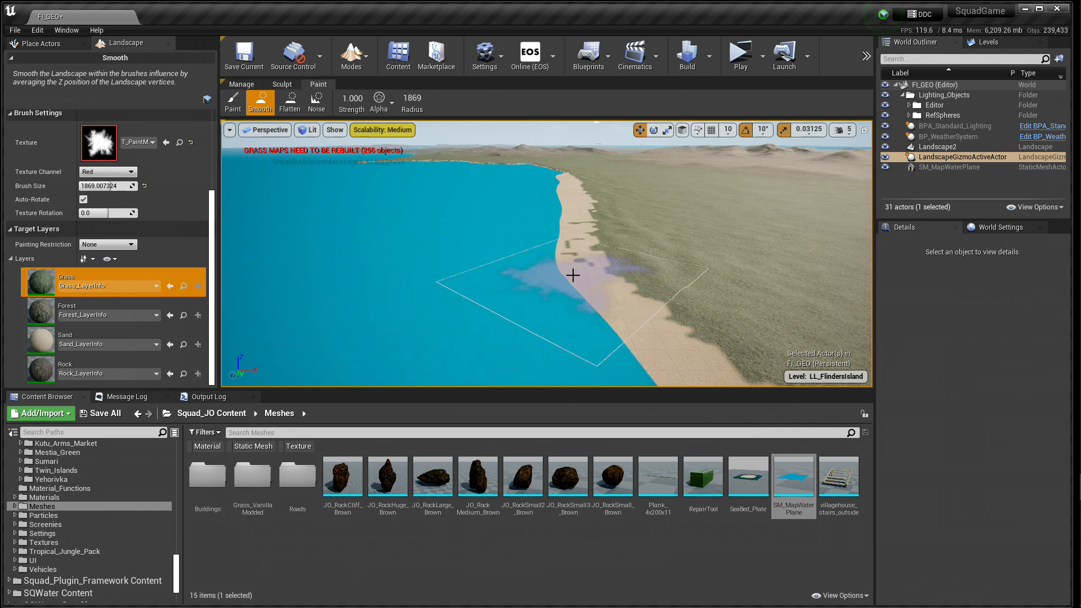
{"action": "left_click", "coordinate": [114, 332]}
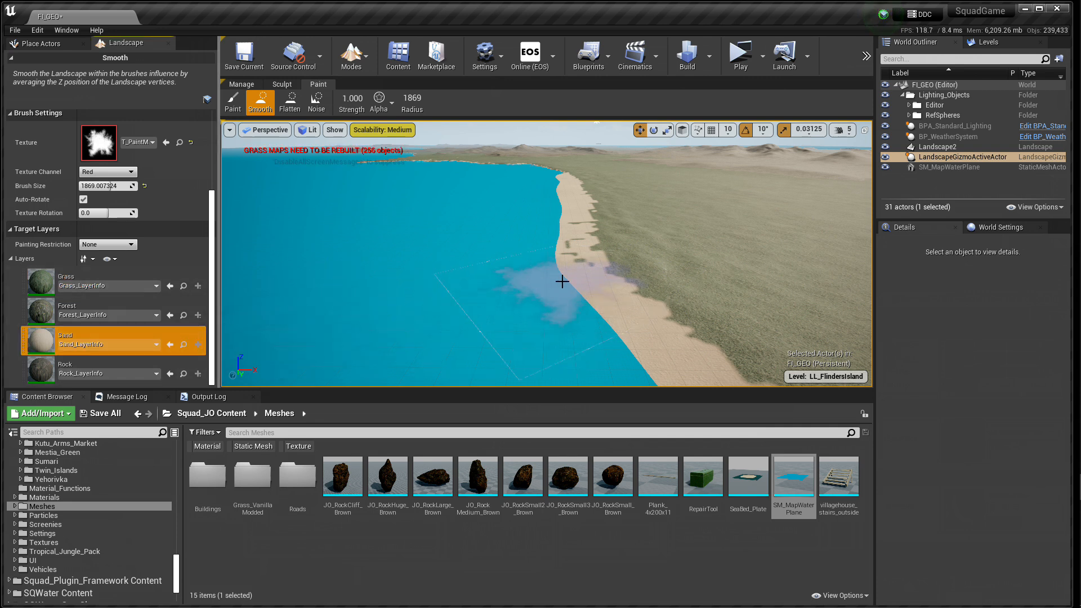
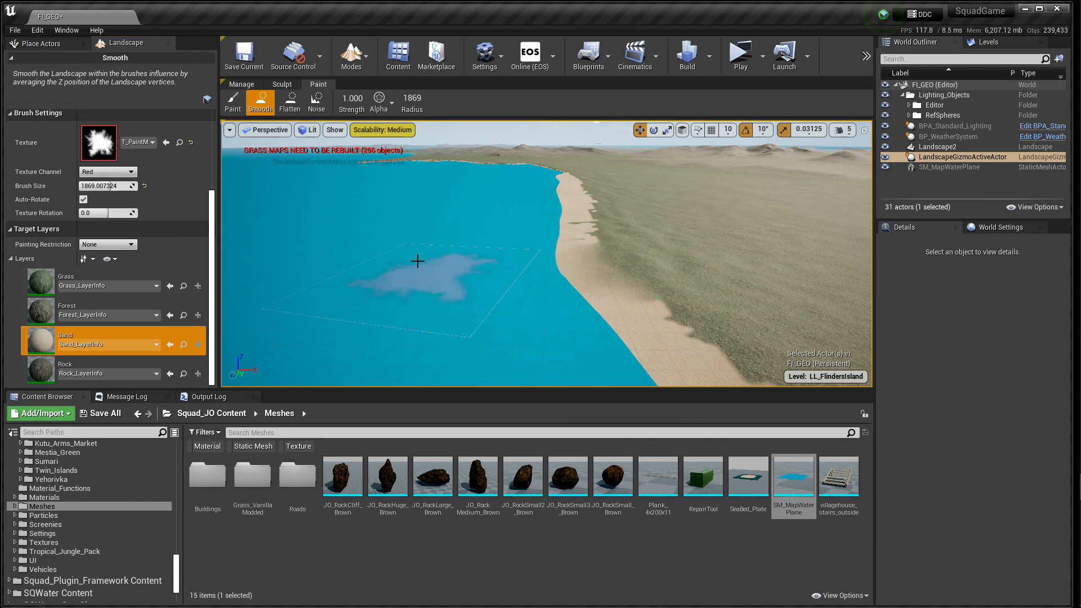
Step: Undo the last smoothing and paint Sand over the jagged beach edge with the T_PaintMask alpha brush, strength 1.0 and size about 1563
{"action": "left_click", "coordinate": [261, 104]}
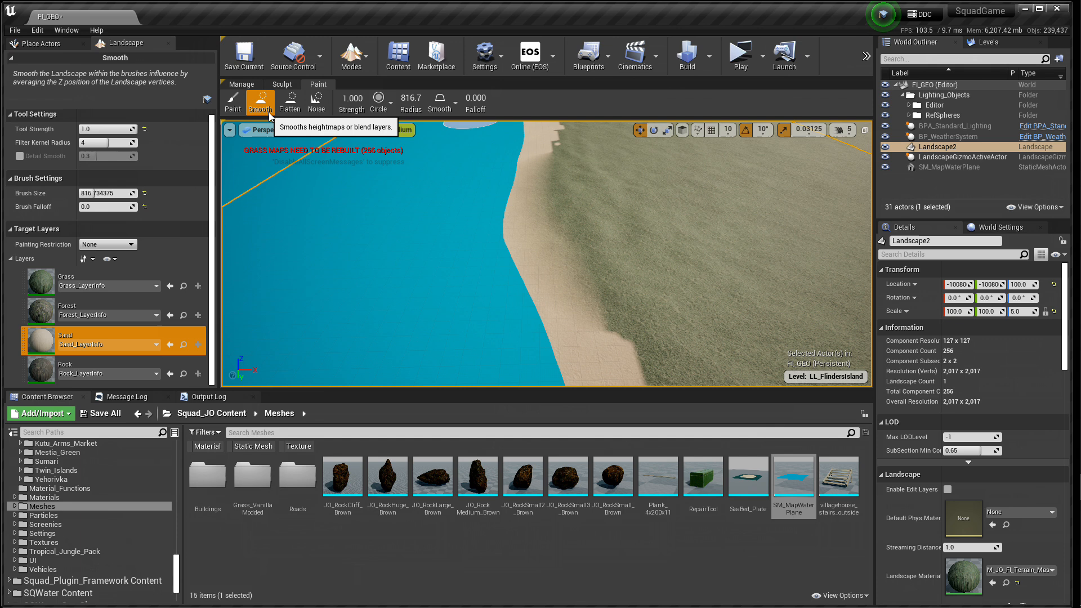
{"action": "key", "text": "ctrl+z"}
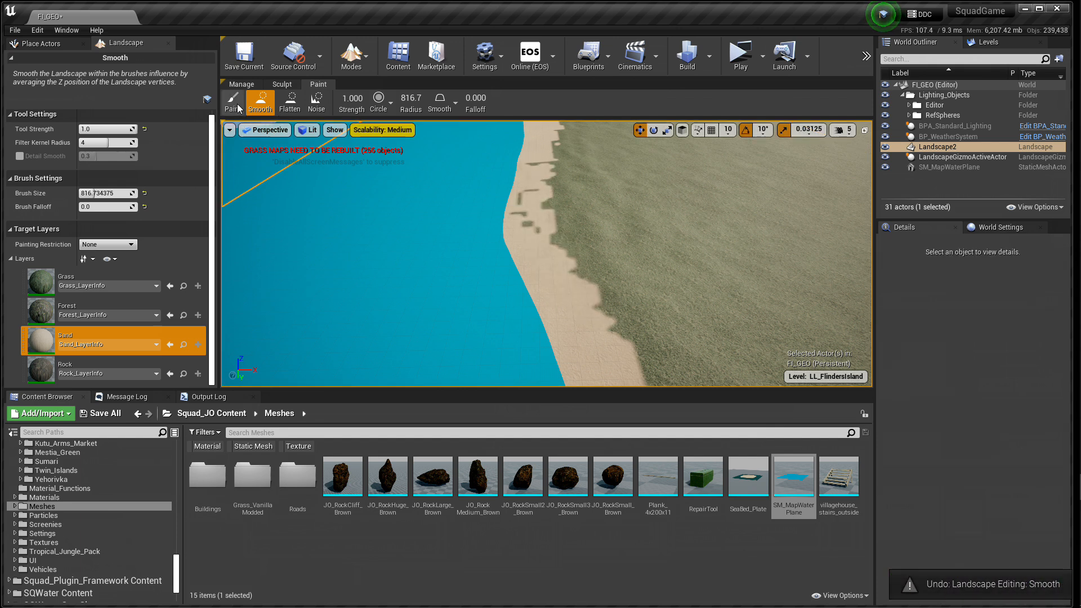
{"action": "left_click", "coordinate": [234, 104]}
{"action": "scroll", "coordinate": [150, 309], "scroll_direction": "down", "scroll_amount": 3}
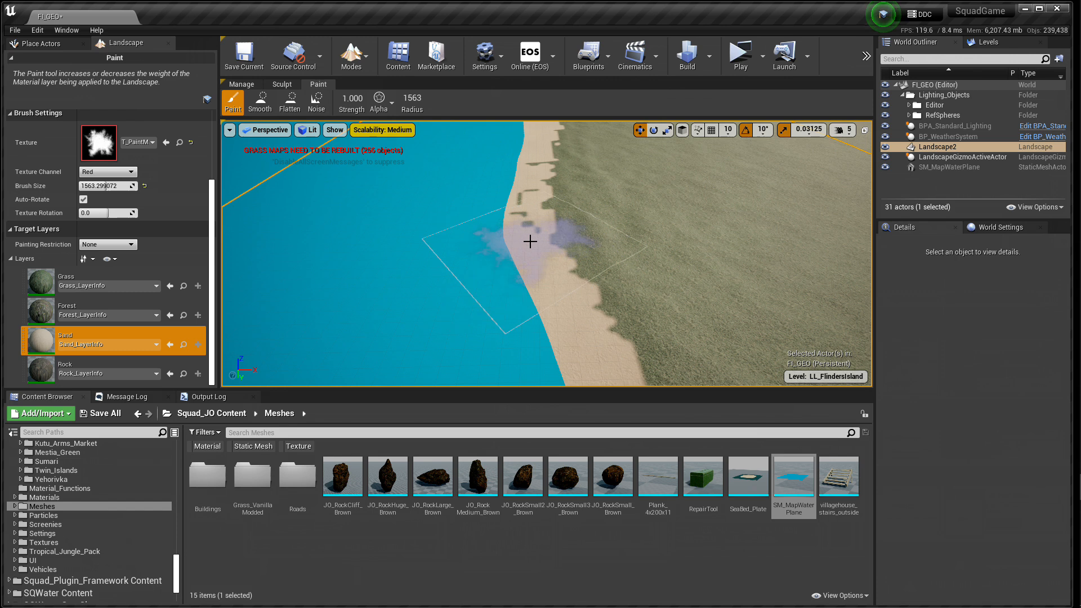
{"action": "left_click_drag", "start_coordinate": [529, 241], "coordinate": [521, 212]}
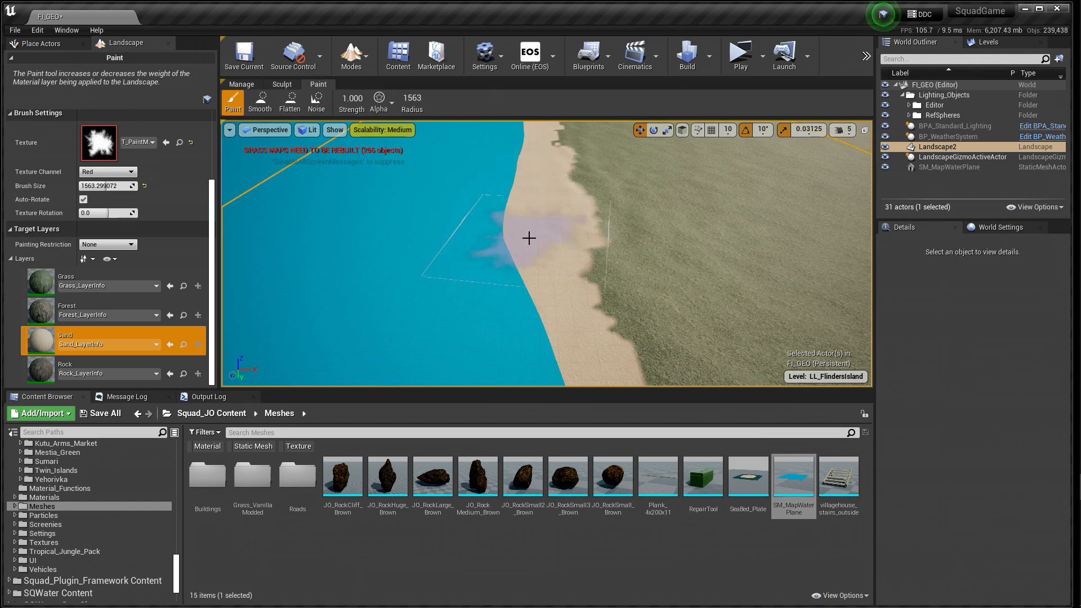
{"action": "mouse_move", "coordinate": [509, 252]}
{"action": "right_mouse_down"}
{"action": "mouse_move", "coordinate": [569, 250]}
{"action": "mouse_move", "coordinate": [509, 248]}
{"action": "right_mouse_up"}
{"action": "mouse_move", "coordinate": [612, 282]}
{"action": "left_mouse_down"}
{"action": "mouse_move", "coordinate": [526, 292]}
{"action": "mouse_move", "coordinate": [454, 279]}
{"action": "mouse_move", "coordinate": [480, 259]}
{"action": "mouse_move", "coordinate": [588, 276]}
{"action": "mouse_move", "coordinate": [767, 280]}
{"action": "mouse_move", "coordinate": [833, 258]}
{"action": "mouse_move", "coordinate": [733, 312]}
{"action": "left_mouse_up"}
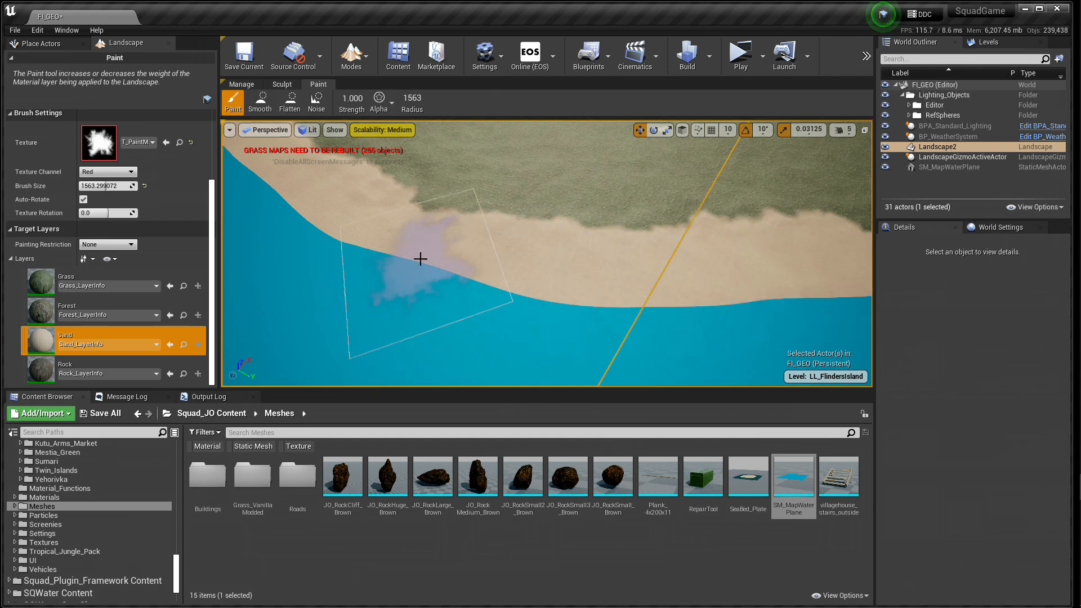
{"action": "mouse_move", "coordinate": [427, 265]}
{"action": "right_mouse_down"}
{"action": "mouse_move", "coordinate": [450, 266]}
{"action": "mouse_move", "coordinate": [435, 271]}
{"action": "right_mouse_up"}
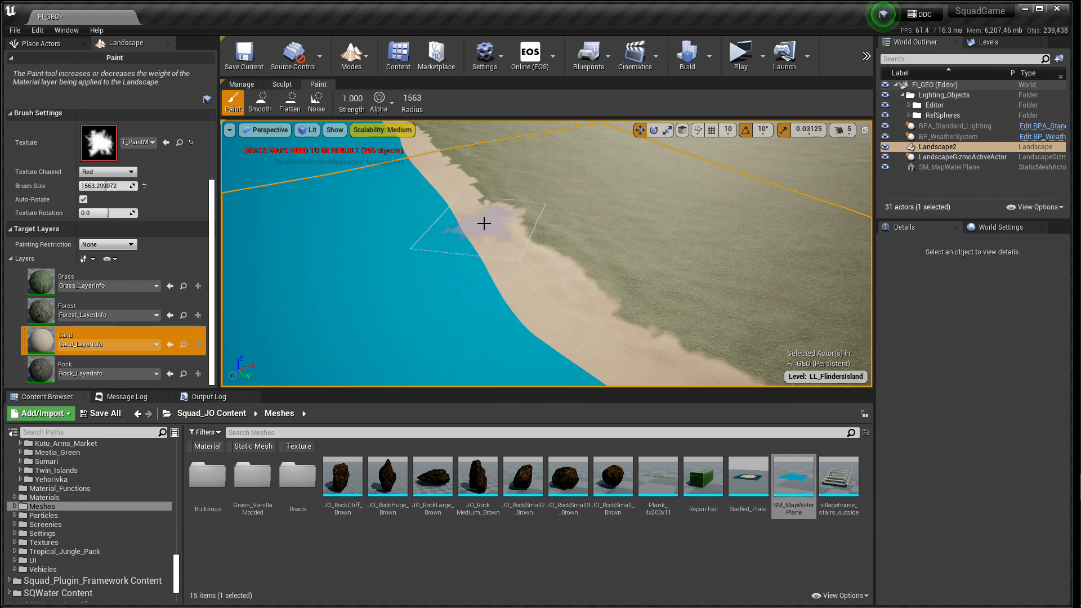
{"action": "right_click_drag", "start_coordinate": [410, 143], "coordinate": [360, 145]}
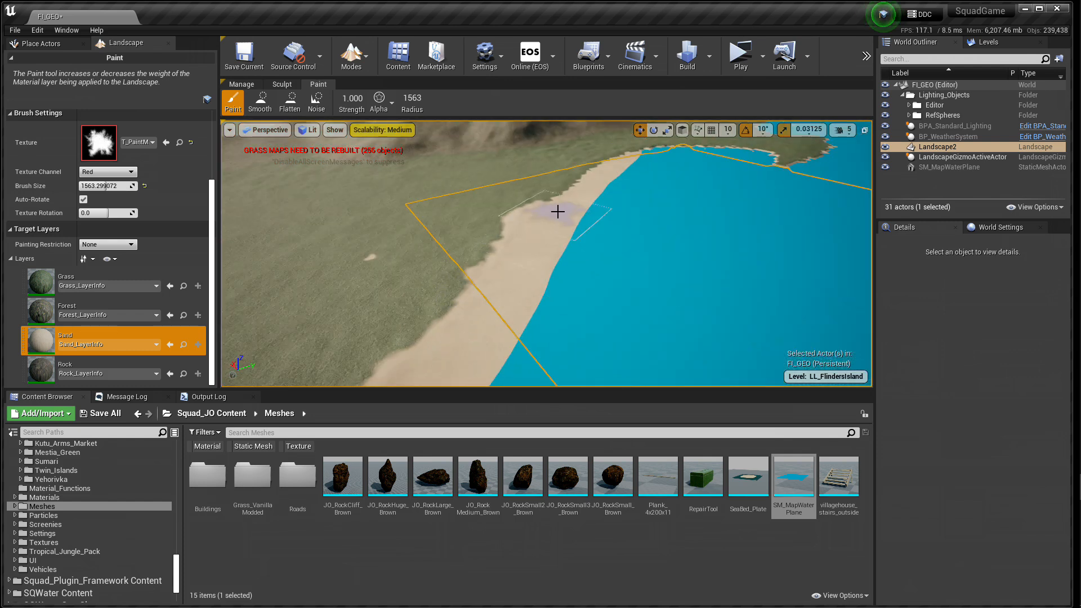
Step: Choose Grass as the target layer at the stray sand patch inland of the beach
{"action": "right_click_drag", "start_coordinate": [591, 223], "coordinate": [415, 285]}
{"action": "left_click", "coordinate": [150, 287]}
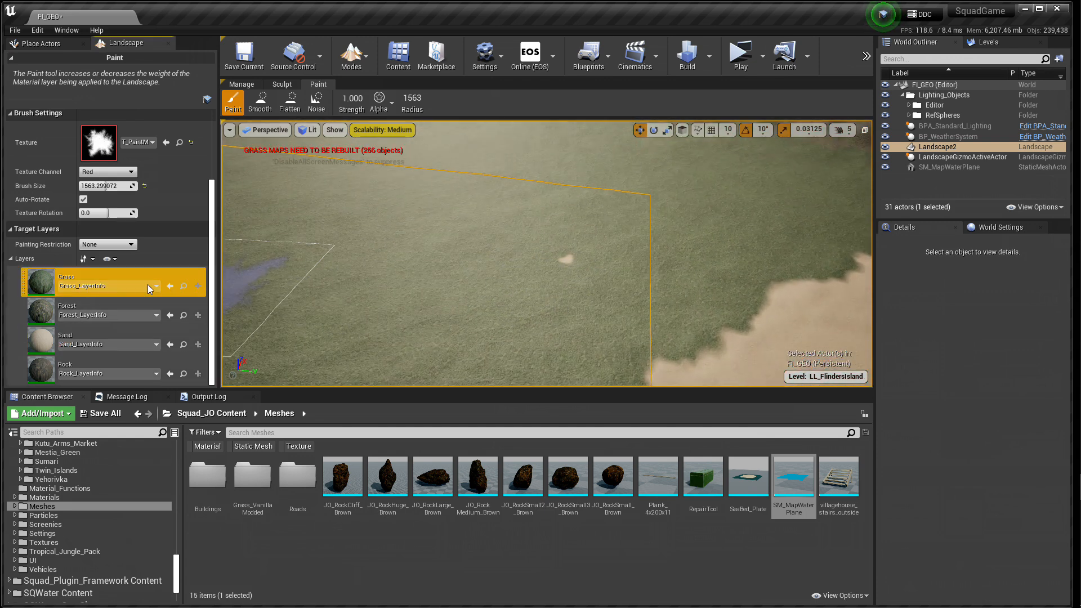
{"action": "mouse_move", "coordinate": [540, 257]}
{"action": "right_mouse_down"}
{"action": "mouse_move", "coordinate": [555, 192]}
{"action": "mouse_move", "coordinate": [609, 185]}
{"action": "mouse_move", "coordinate": [580, 239]}
{"action": "mouse_move", "coordinate": [543, 248]}
{"action": "mouse_move", "coordinate": [378, 250]}
{"action": "mouse_move", "coordinate": [358, 215]}
{"action": "mouse_move", "coordinate": [316, 225]}
{"action": "mouse_move", "coordinate": [312, 209]}
{"action": "mouse_move", "coordinate": [394, 236]}
{"action": "right_mouse_up"}
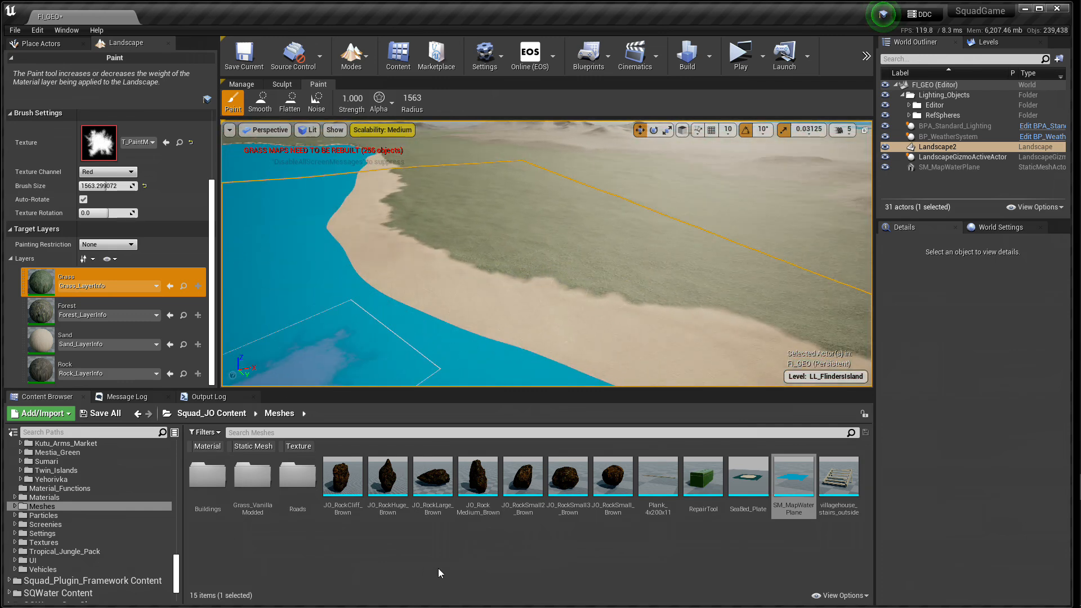
Step: Return to Select mode and widen the viewport
{"action": "left_click", "coordinate": [351, 58]}
{"action": "left_click", "coordinate": [366, 89]}
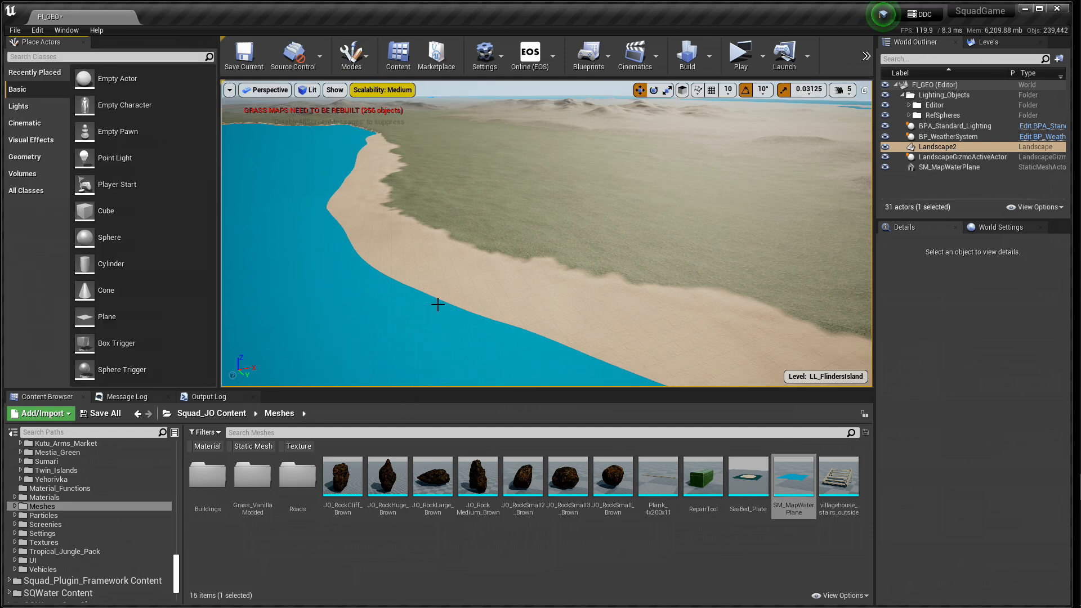
{"action": "left_click_drag", "start_coordinate": [219, 283], "coordinate": [147, 282]}
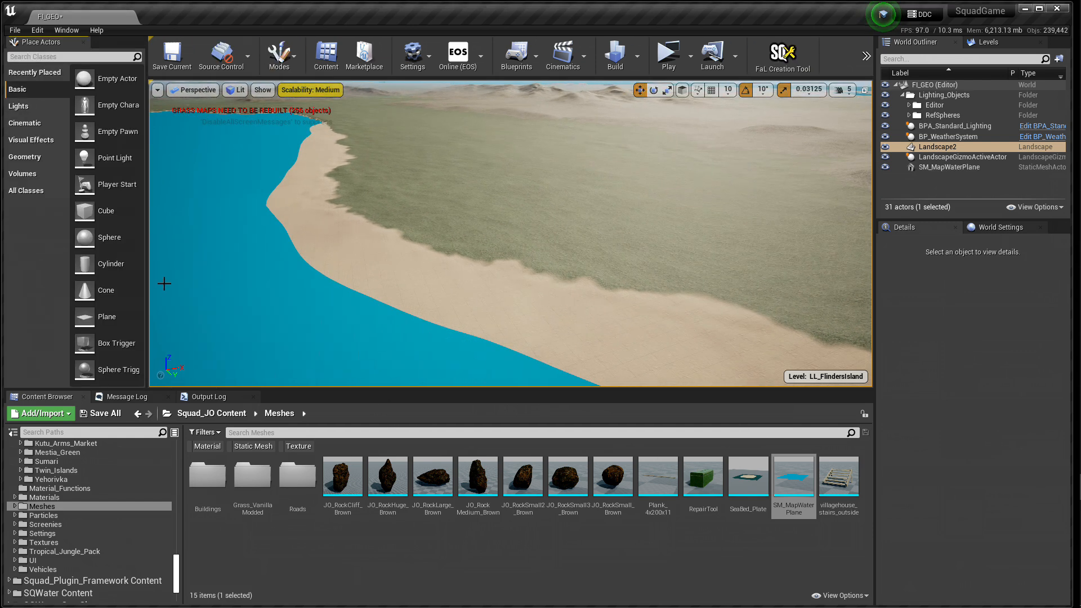